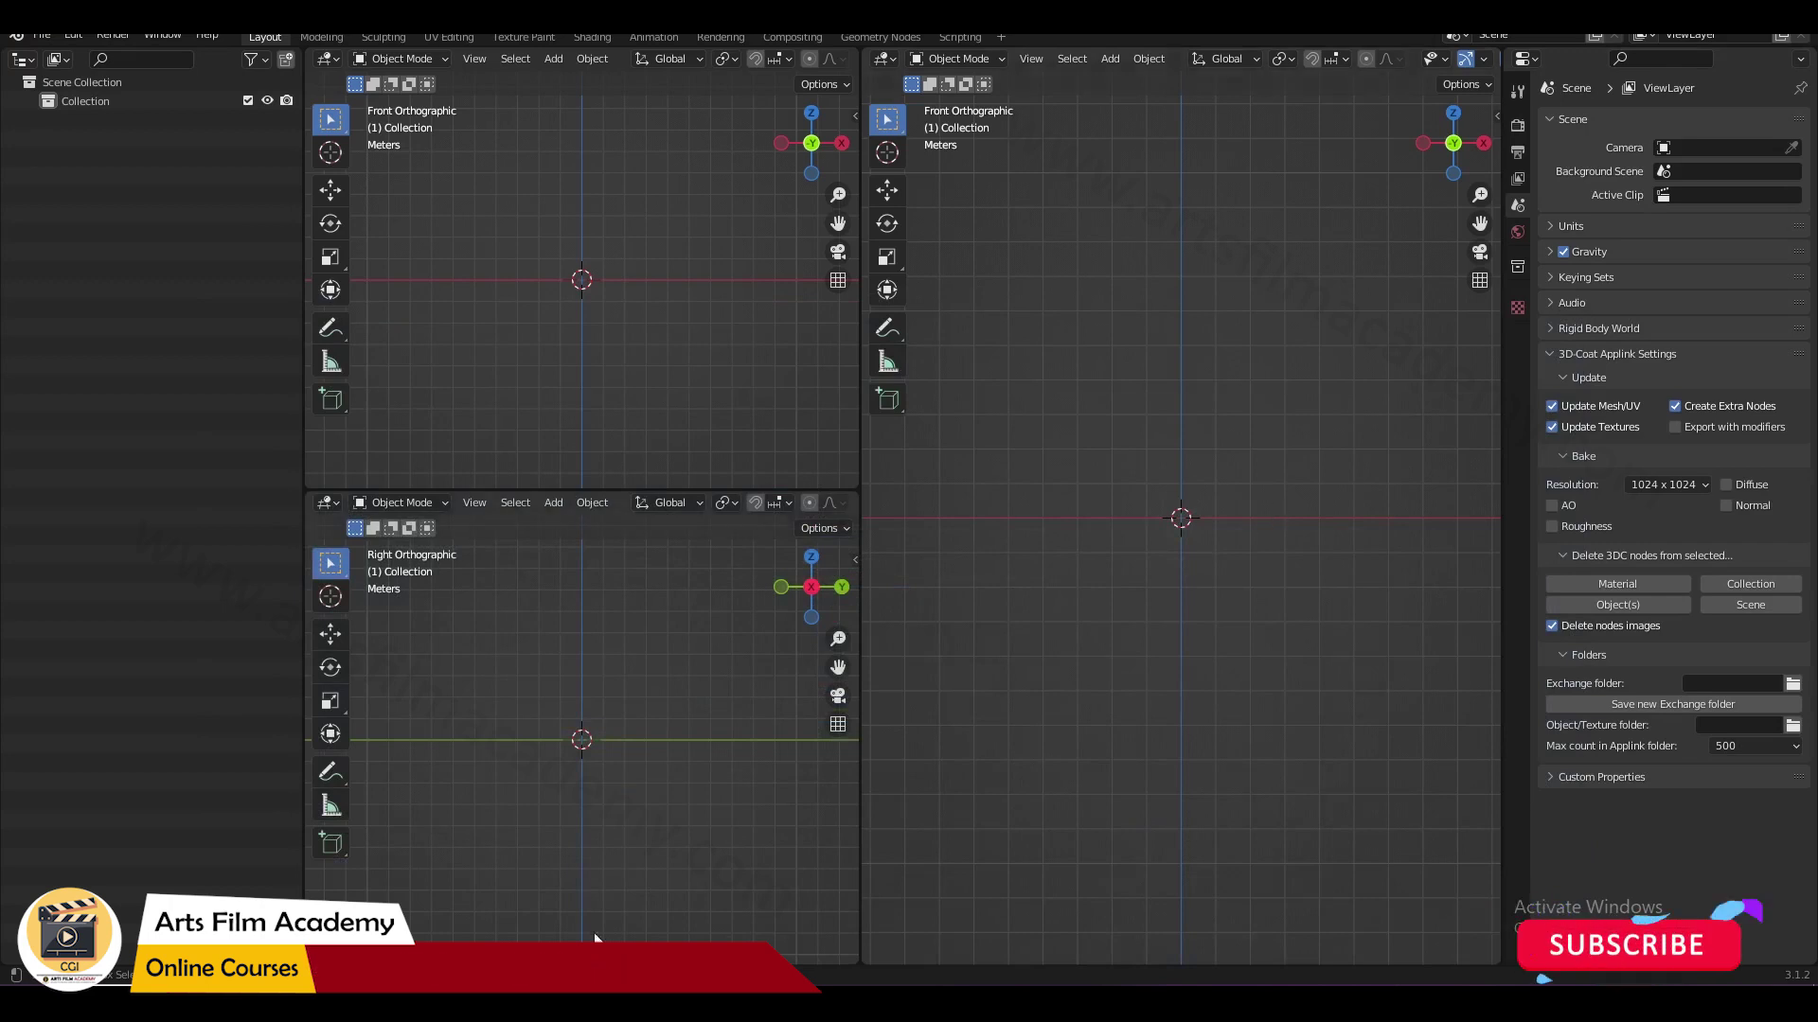
# Step: Drag the Back photo from the REF folder into Blender's front orthographic view as a reference image
pyautogui.click(275, 909)
pyautogui.moveTo(753, 295); pyautogui.dragTo(873, 811)
pyautogui.moveTo(772, 254); pyautogui.dragTo(786, 942)
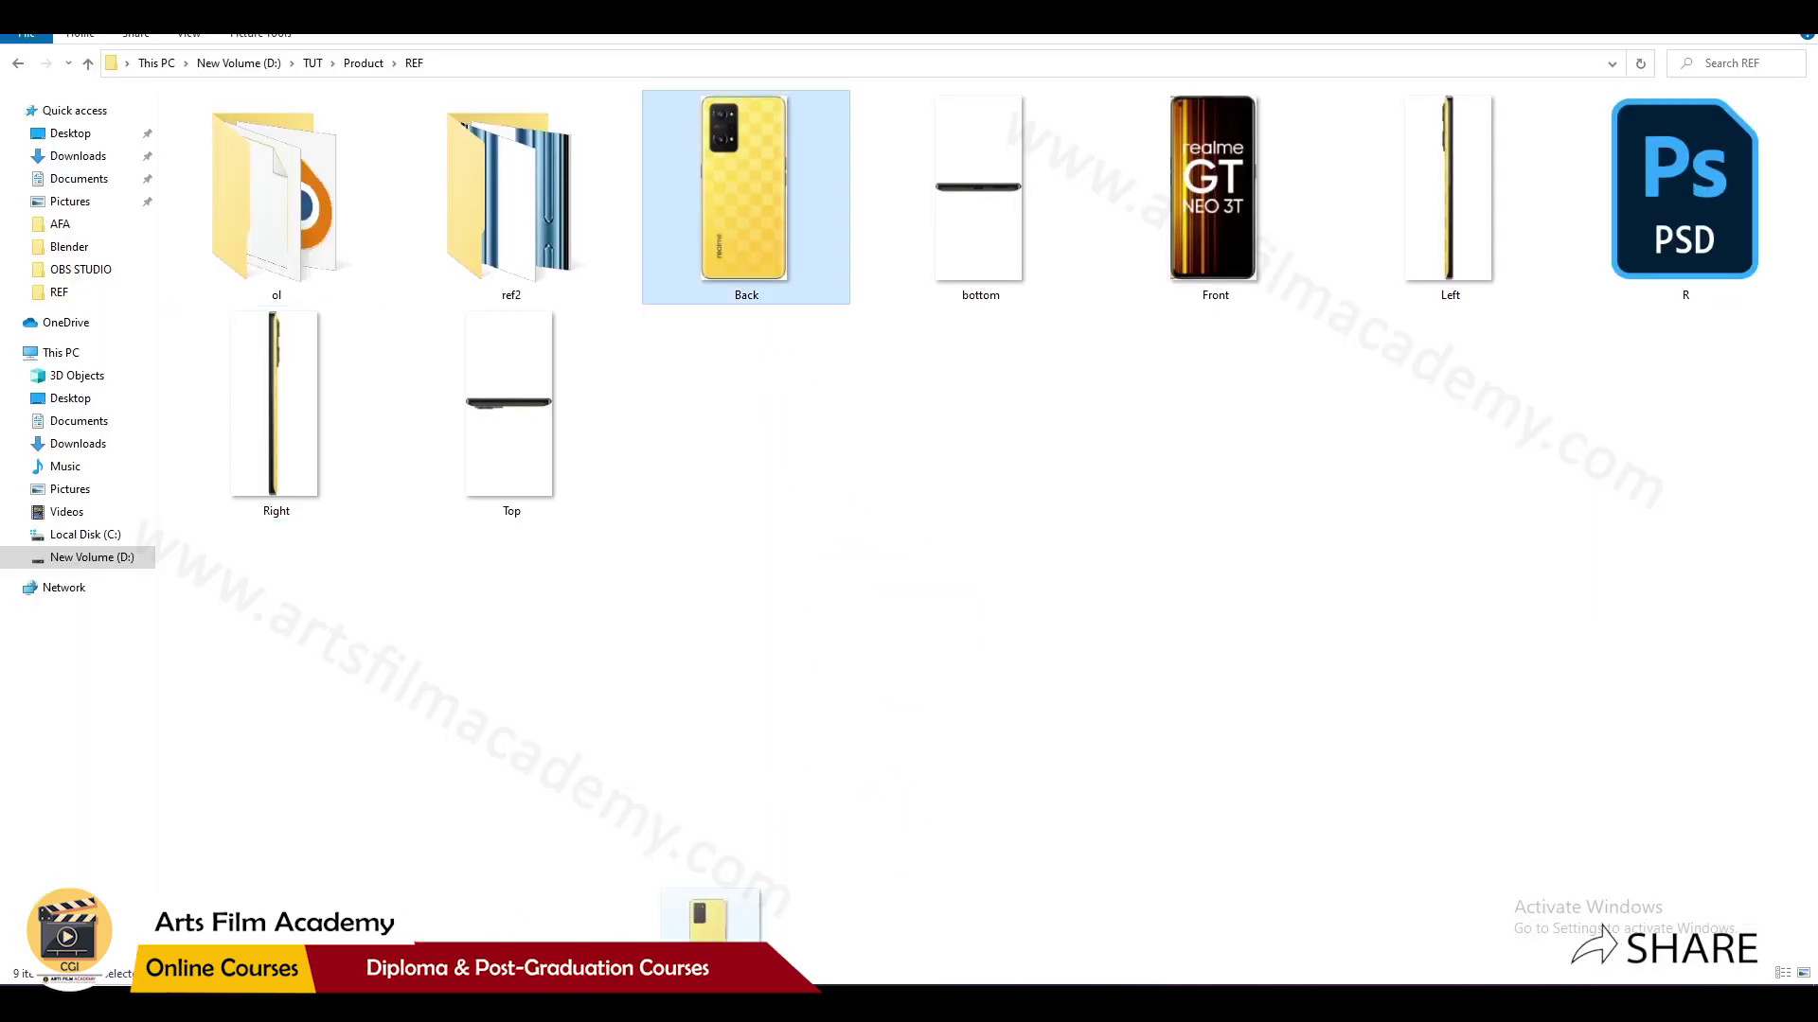
pyautogui.moveTo(660, 936); pyautogui.dragTo(668, 935)
pyautogui.moveTo(1145, 551); pyautogui.dragTo(1145, 552)
pyautogui.press('ctrl+KP_1')
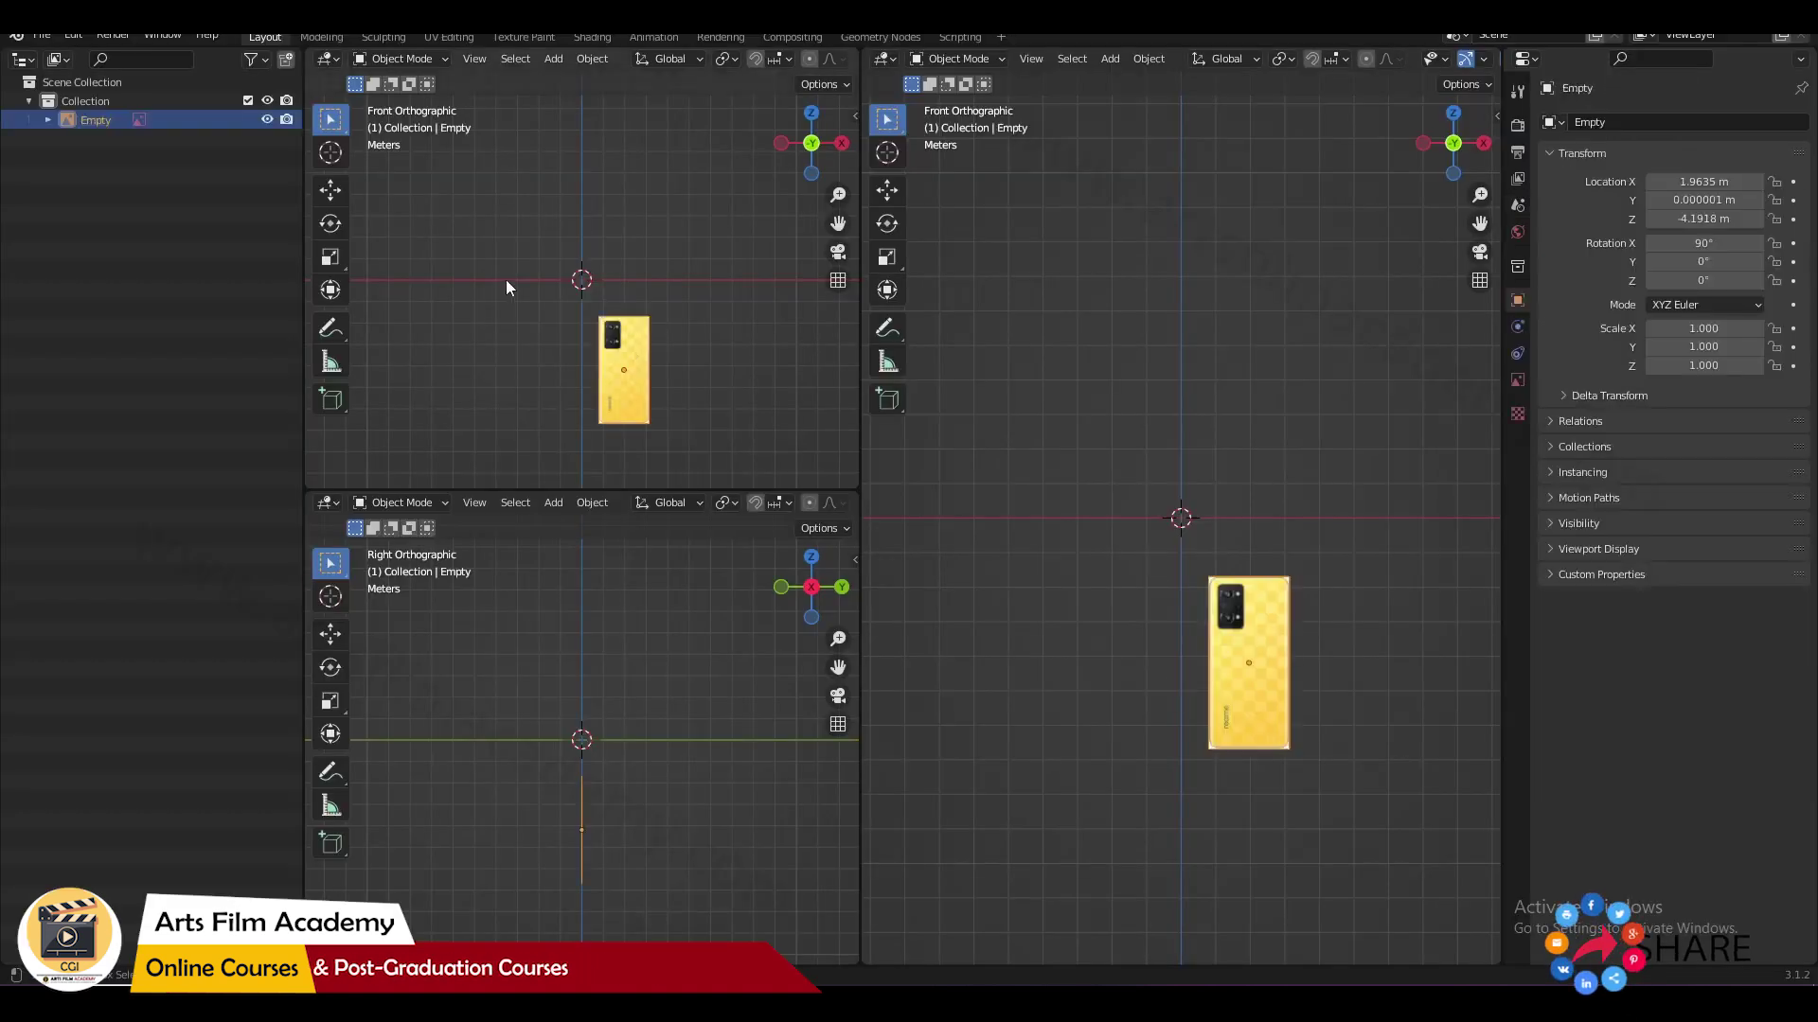
# Step: Clear the Back image's location to the origin and add the side photo as a Right-view reference
pyautogui.hotkey('alt', 'g')
pyautogui.moveTo(680, 820); pyautogui.dragTo(739, 698)
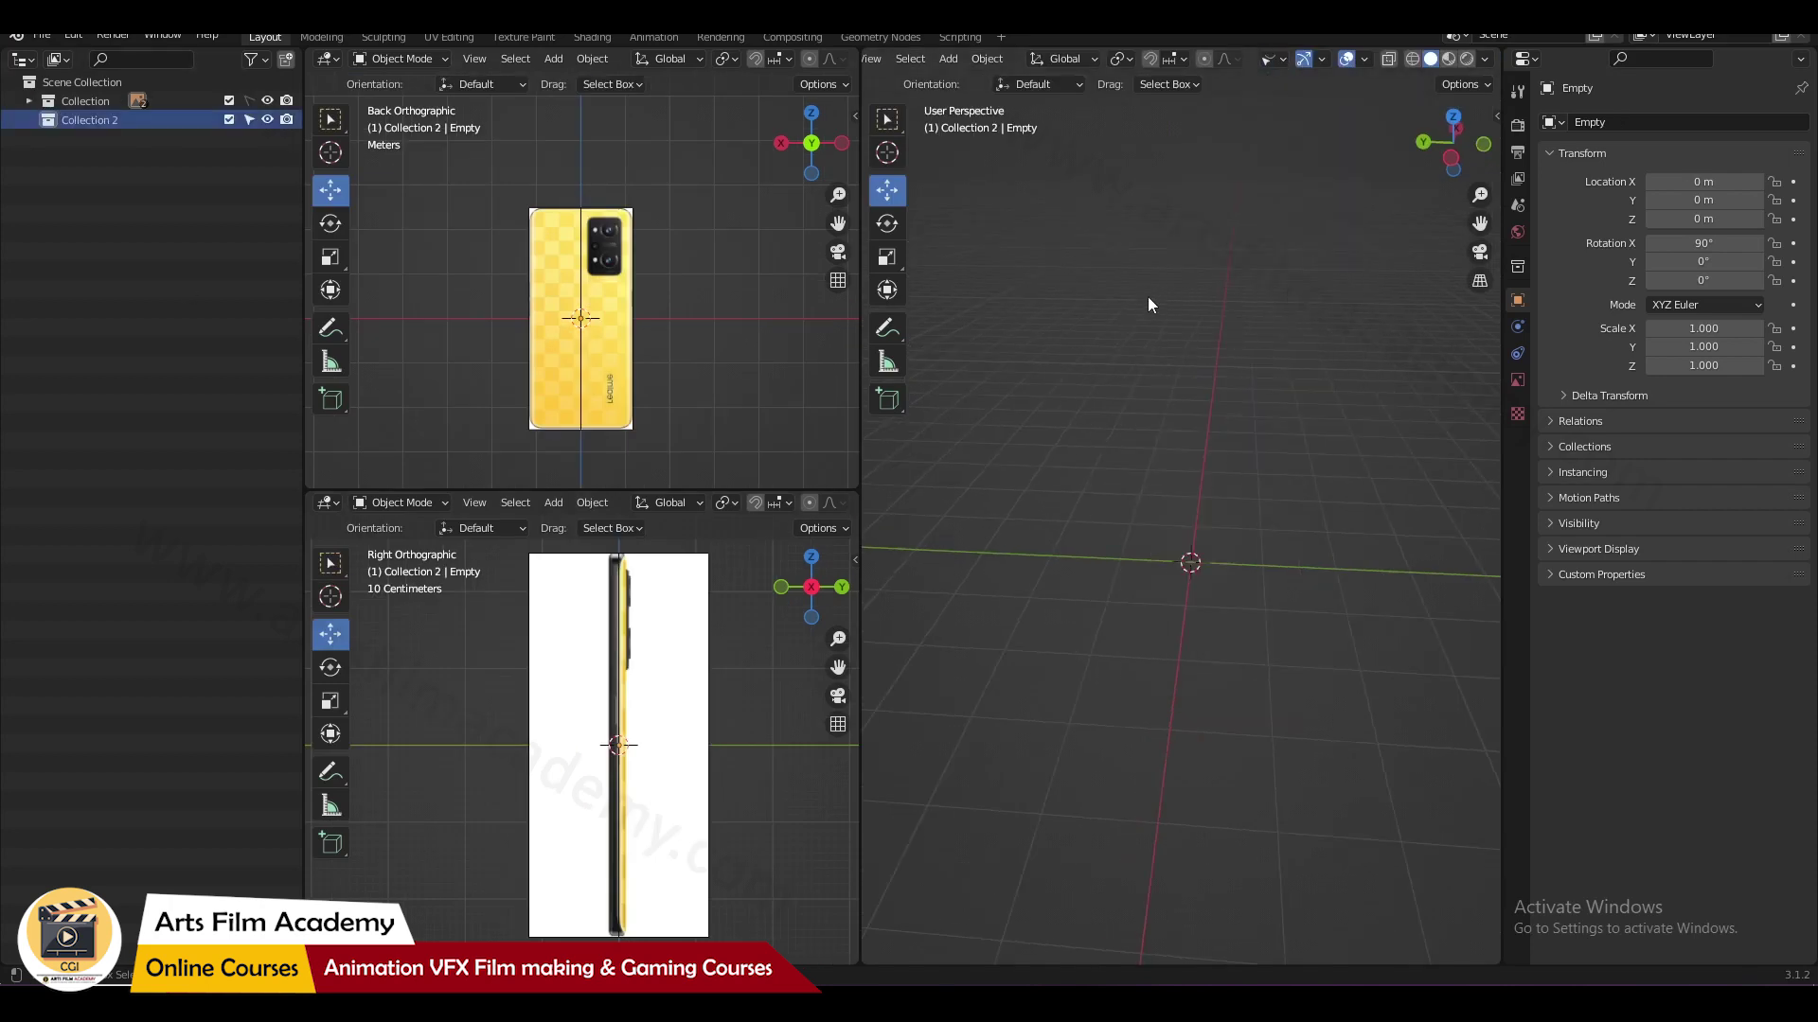
pyautogui.scroll(1, 663, 568)
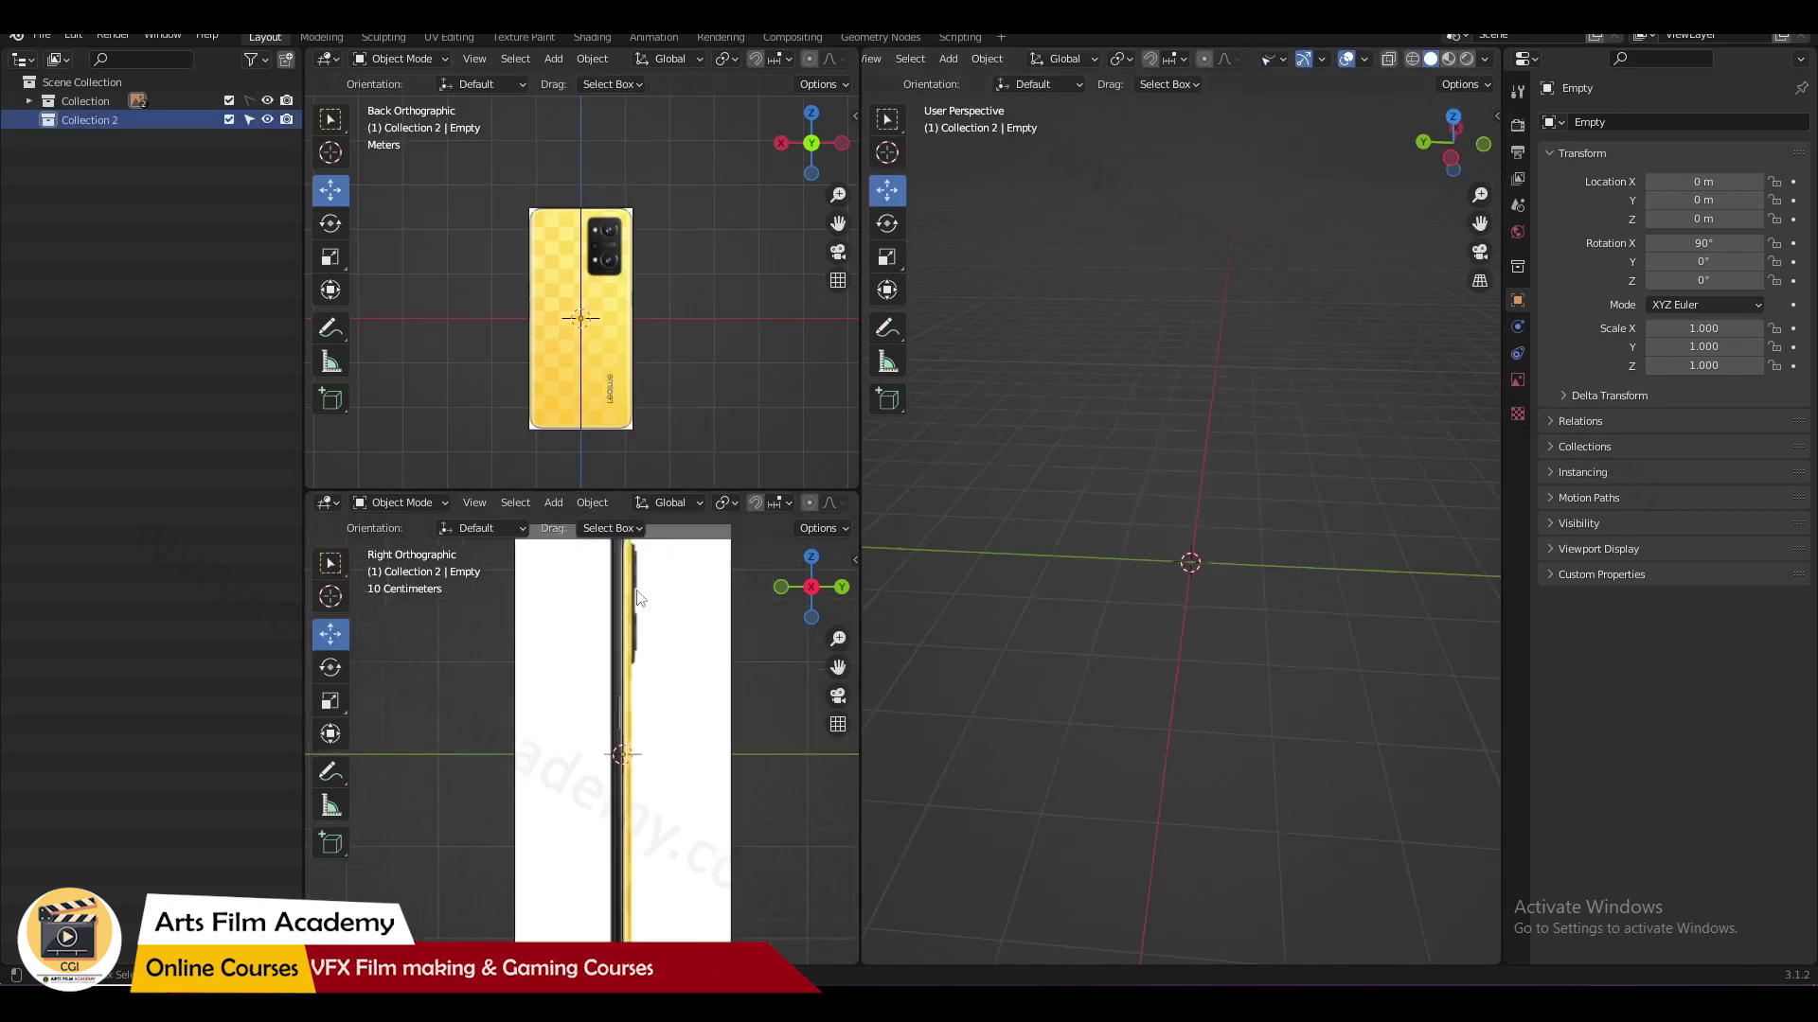
pyautogui.hotkey('shift', 'a')
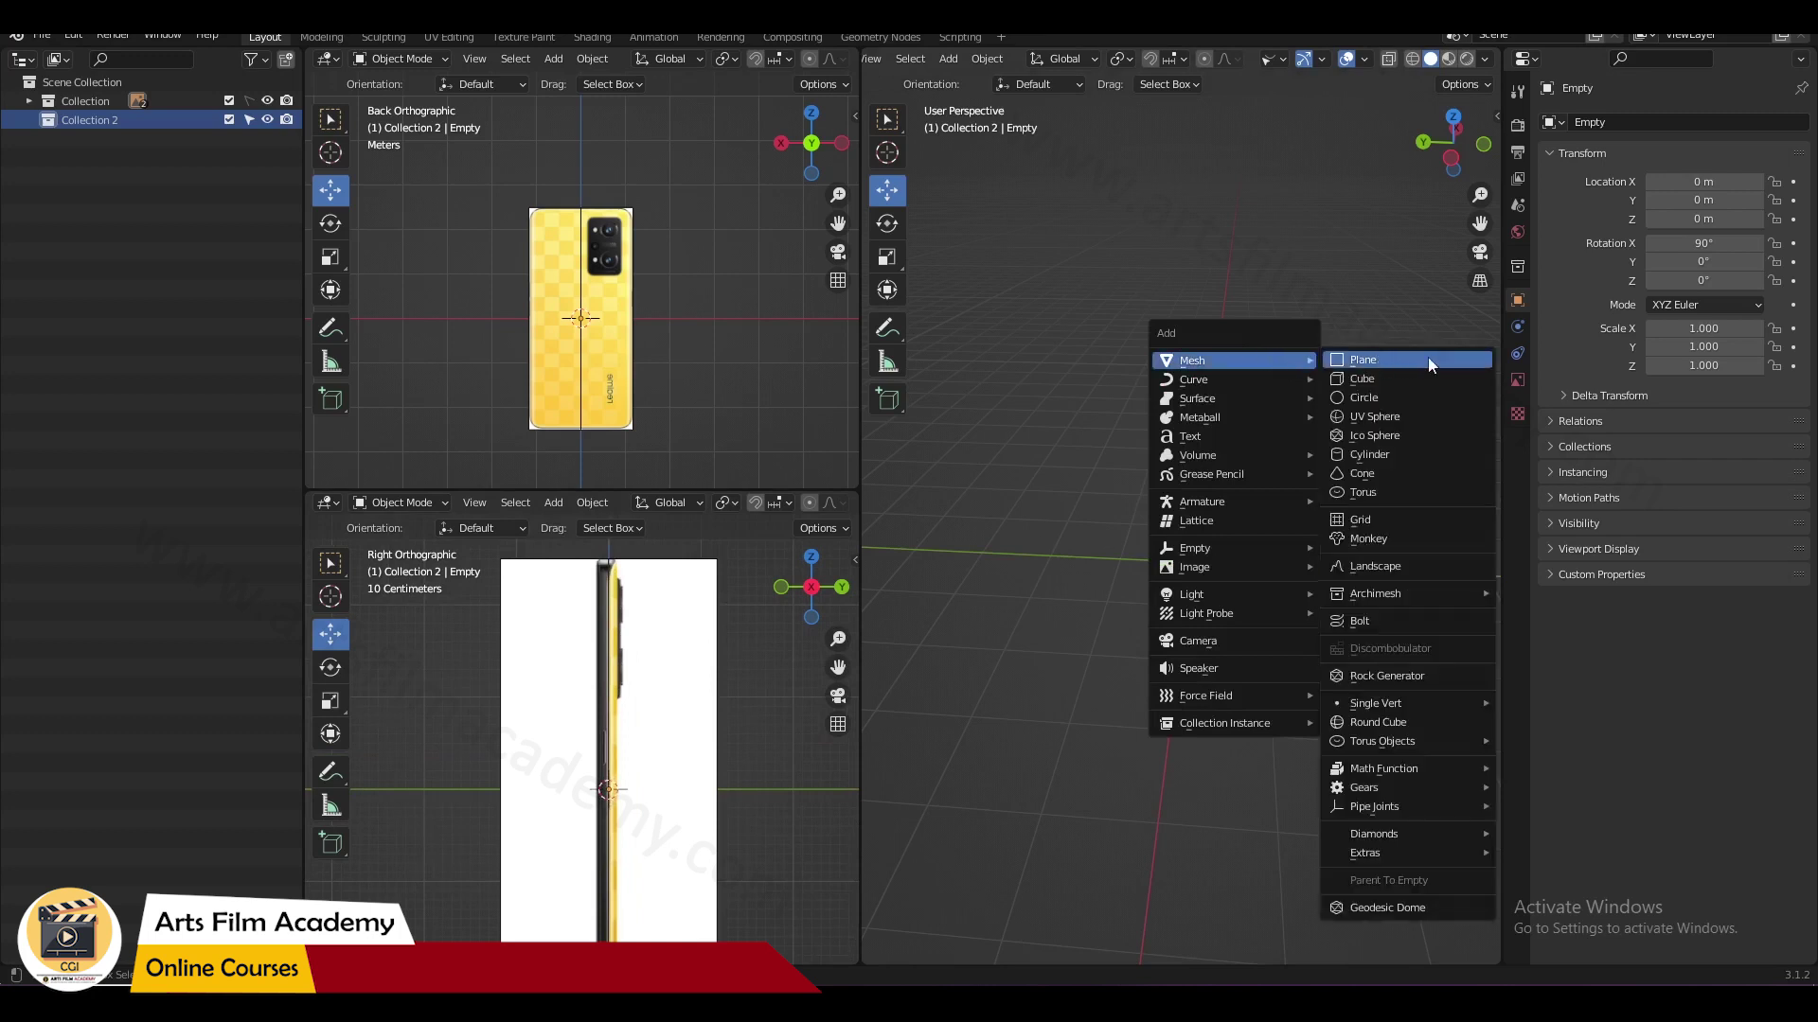
# Step: Add a plane at the origin and stand it upright, rotated 90° on X
pyautogui.click(1363, 360)
pyautogui.moveTo(1110, 571); pyautogui.dragTo(1183, 611, button='middle')
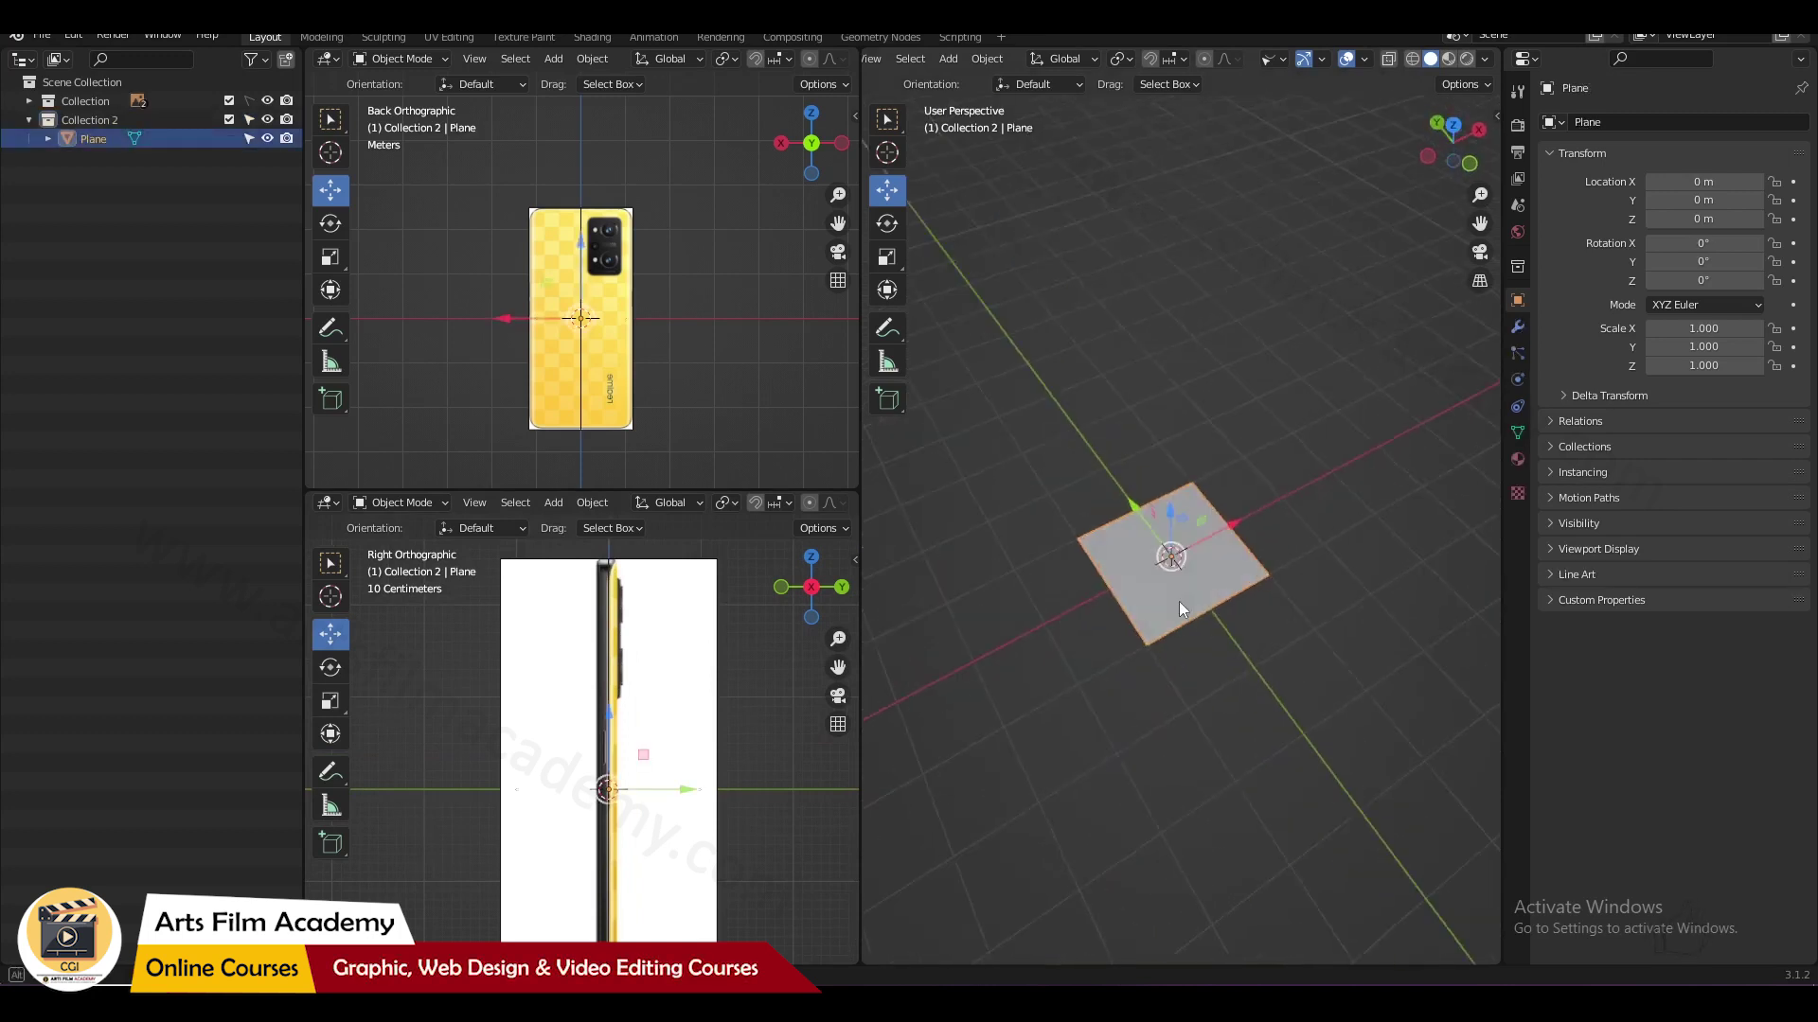
pyautogui.scroll(3, 598, 322)
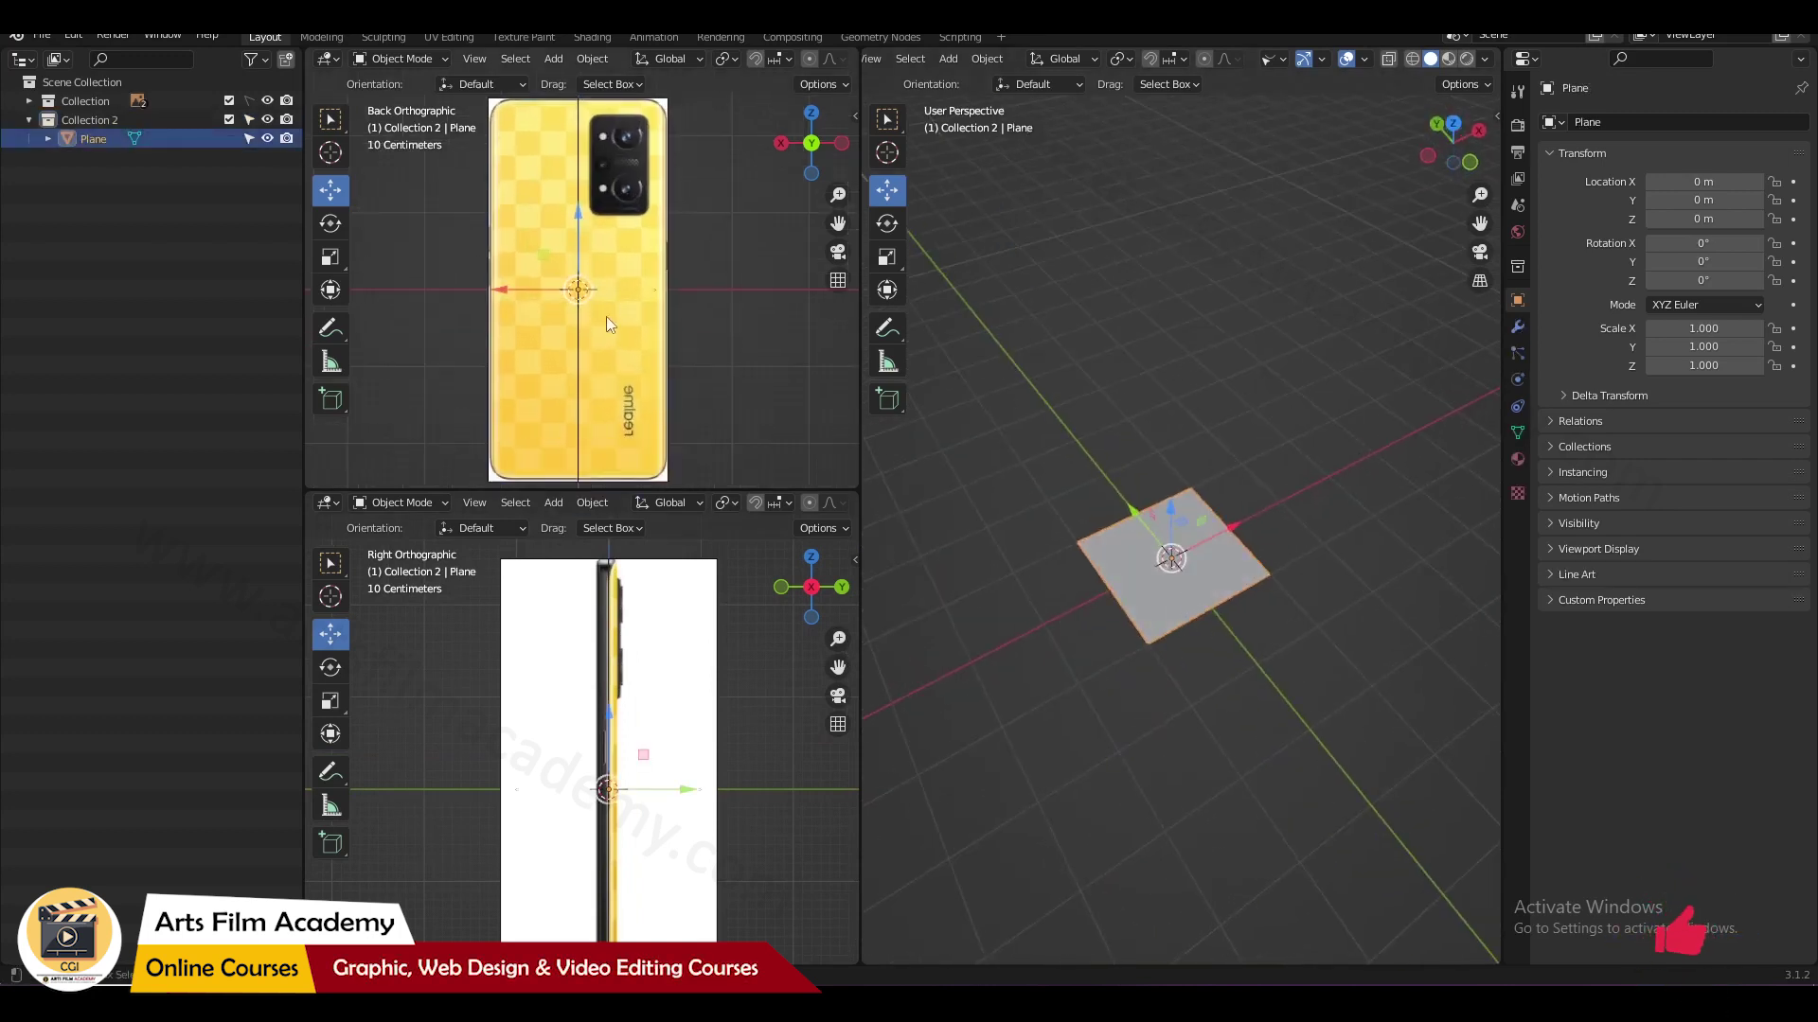
pyautogui.write('rx90')
pyautogui.press('Return')
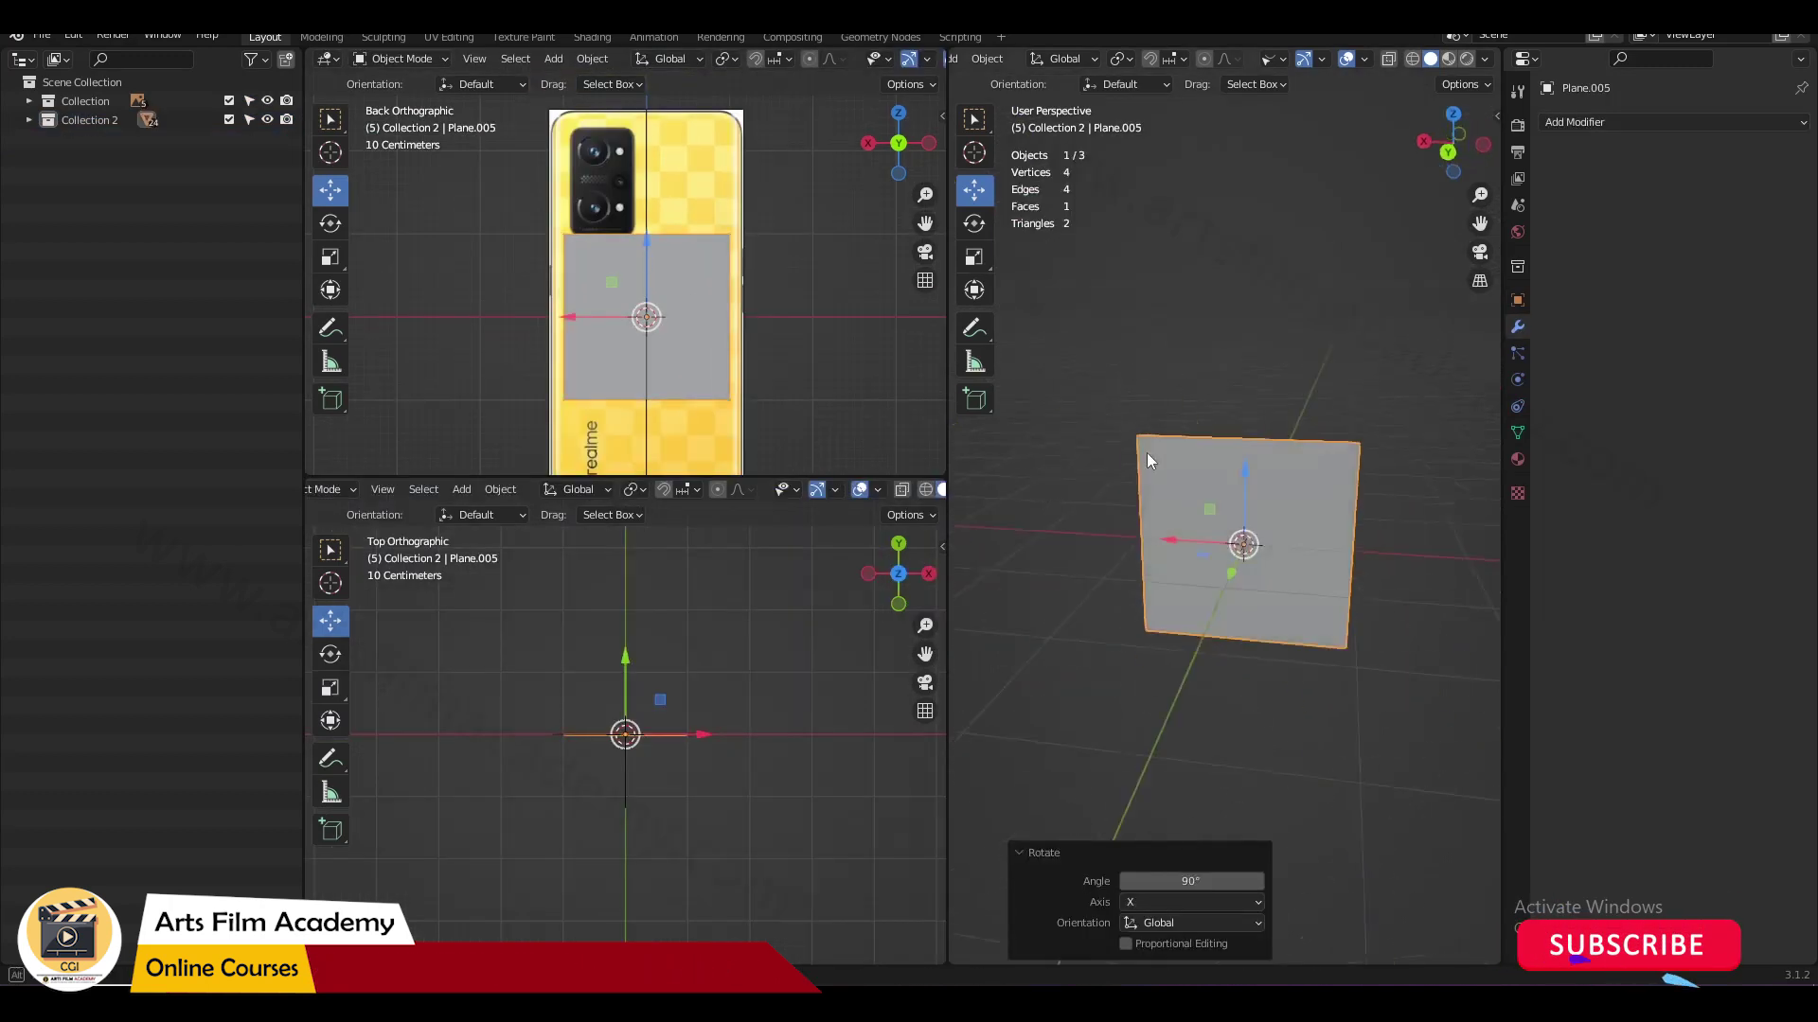
# Step: Subdivide the plane into four faces and delete three, leaving one quarter
pyautogui.press('Tab')
pyautogui.rightClick(1223, 446)
pyautogui.click(1184, 451)
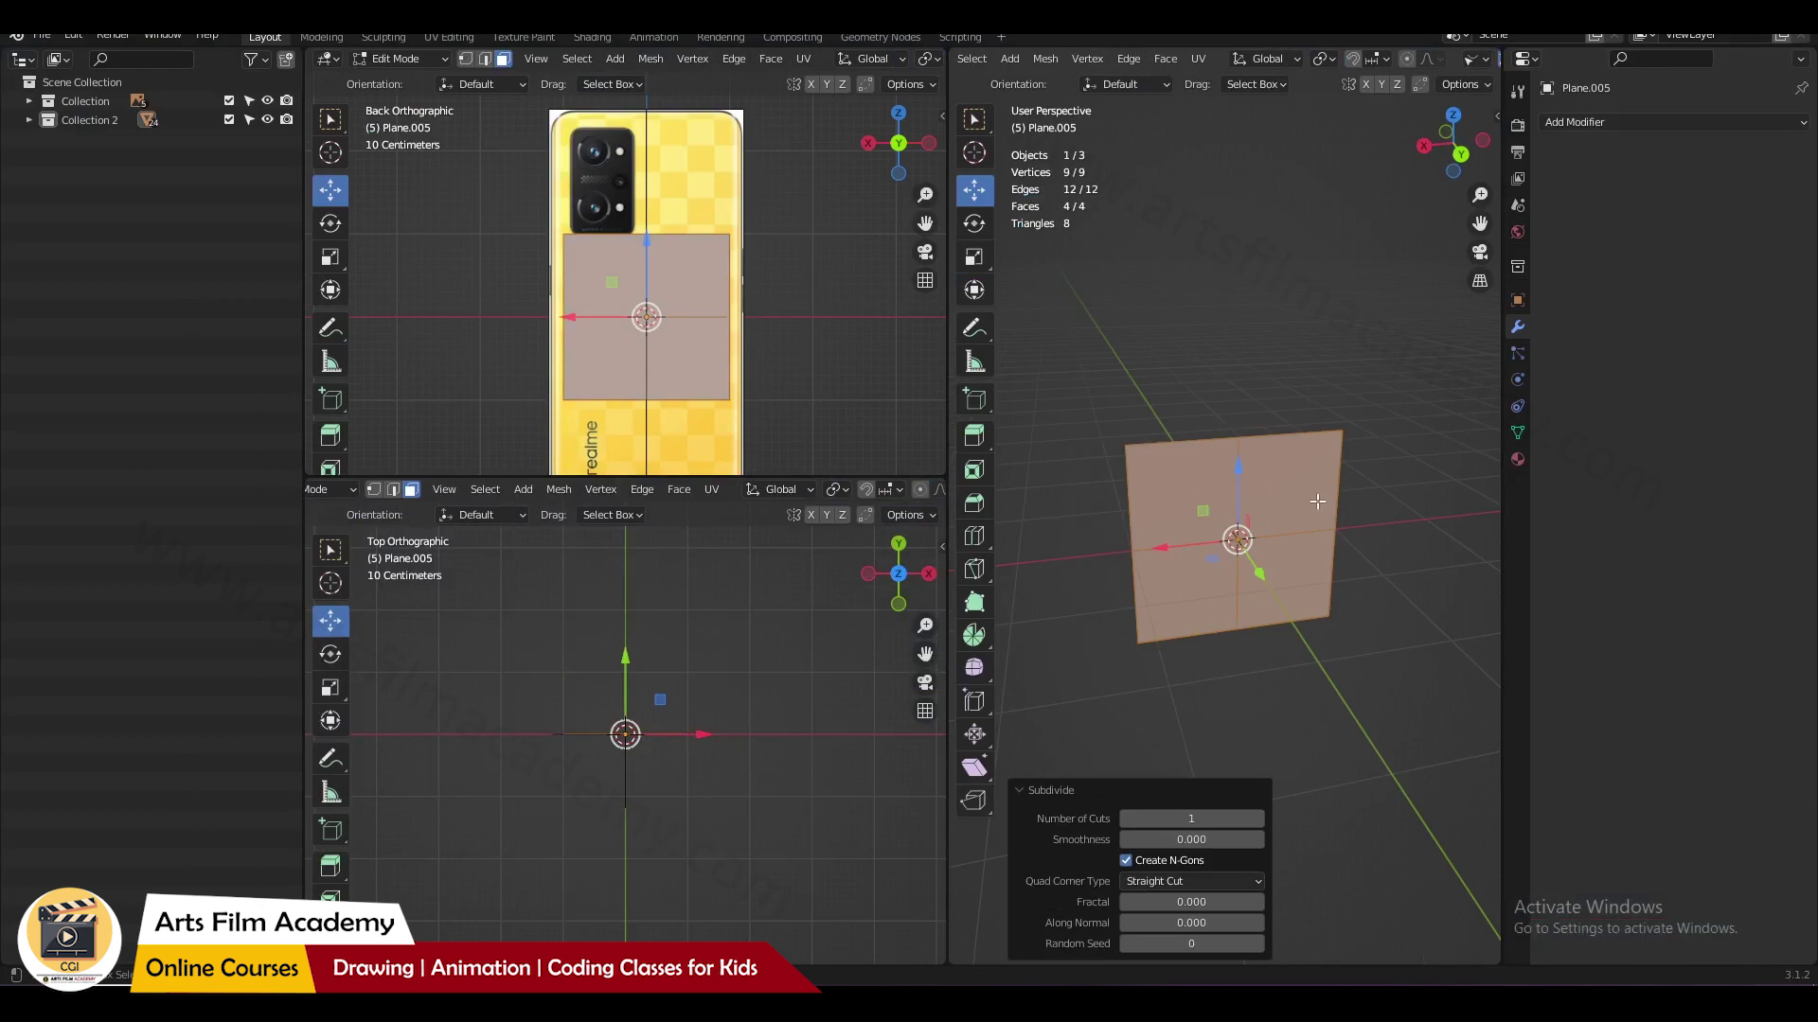
pyautogui.click(1279, 473)
pyautogui.keyDown('shift'); pyautogui.click(1284, 575); pyautogui.keyUp('shift')
pyautogui.keyDown('shift'); pyautogui.click(1191, 597); pyautogui.keyUp('shift')
pyautogui.press('x')
pyautogui.click(1268, 487)
pyautogui.press('Tab')
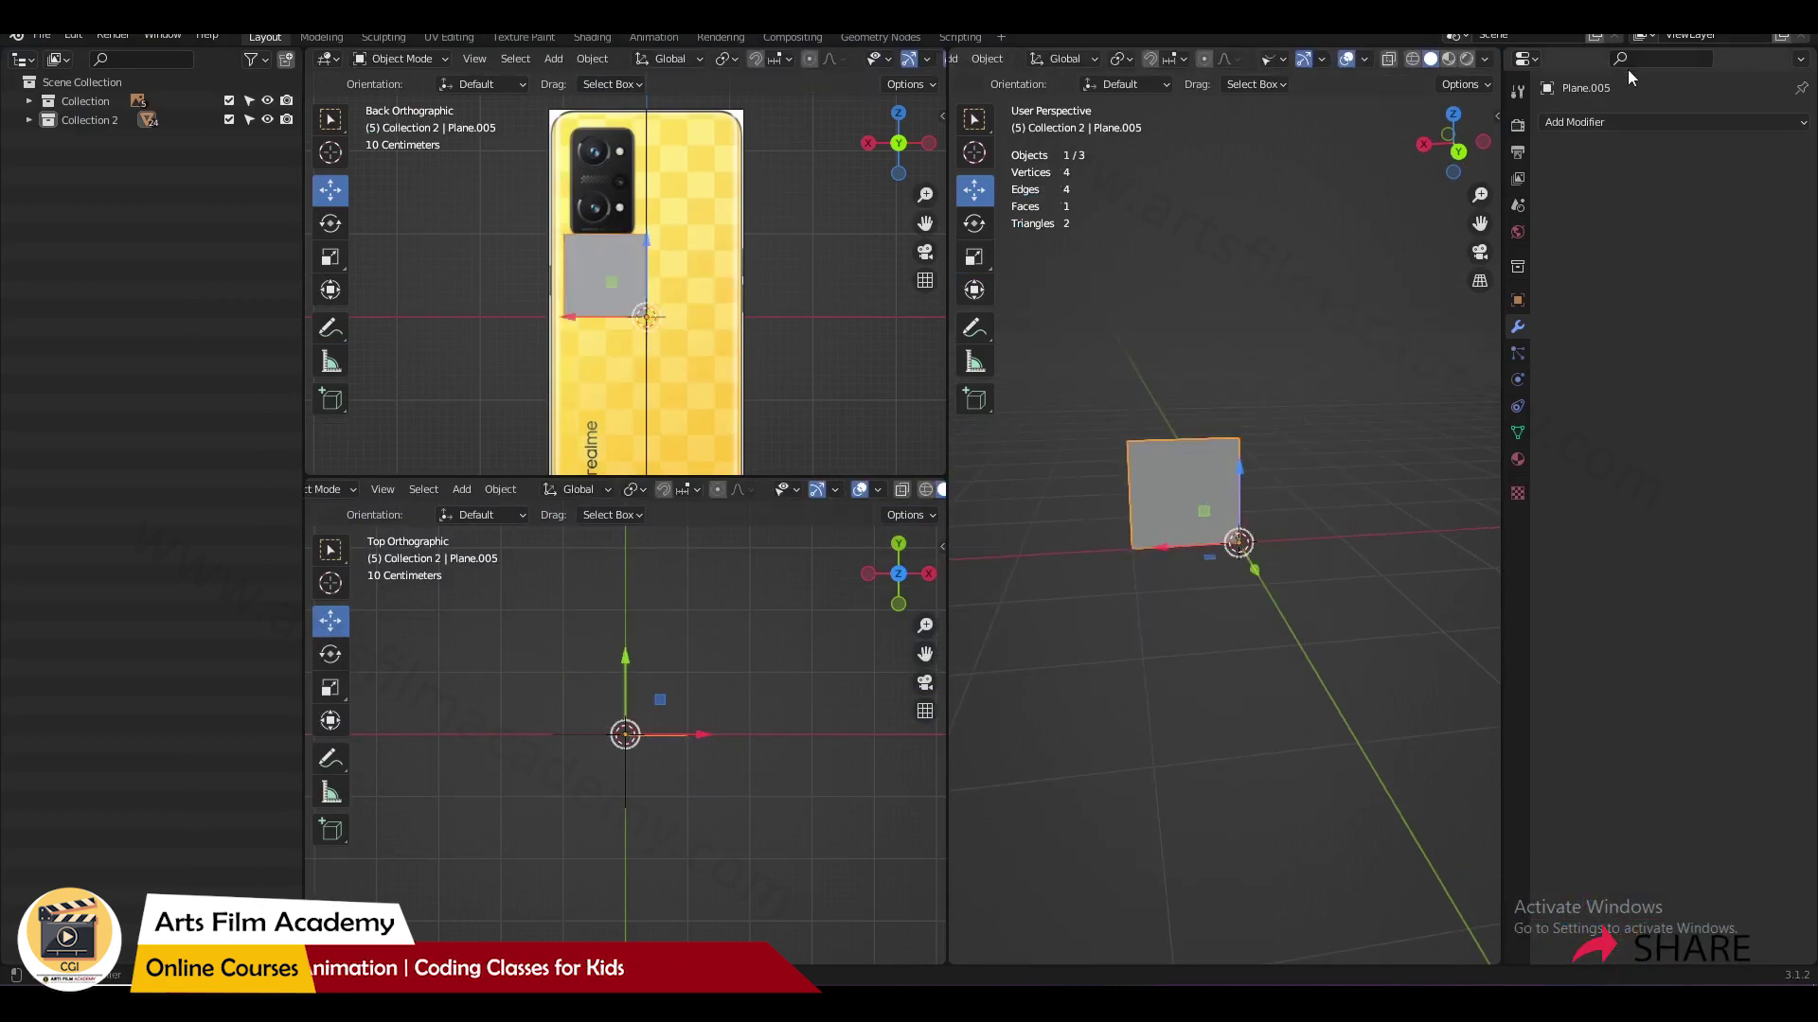
# Step: Add a Mirror modifier on X and Z, then apply the plane's rotation and scale
pyautogui.click(1588, 122)
pyautogui.click(1425, 342)
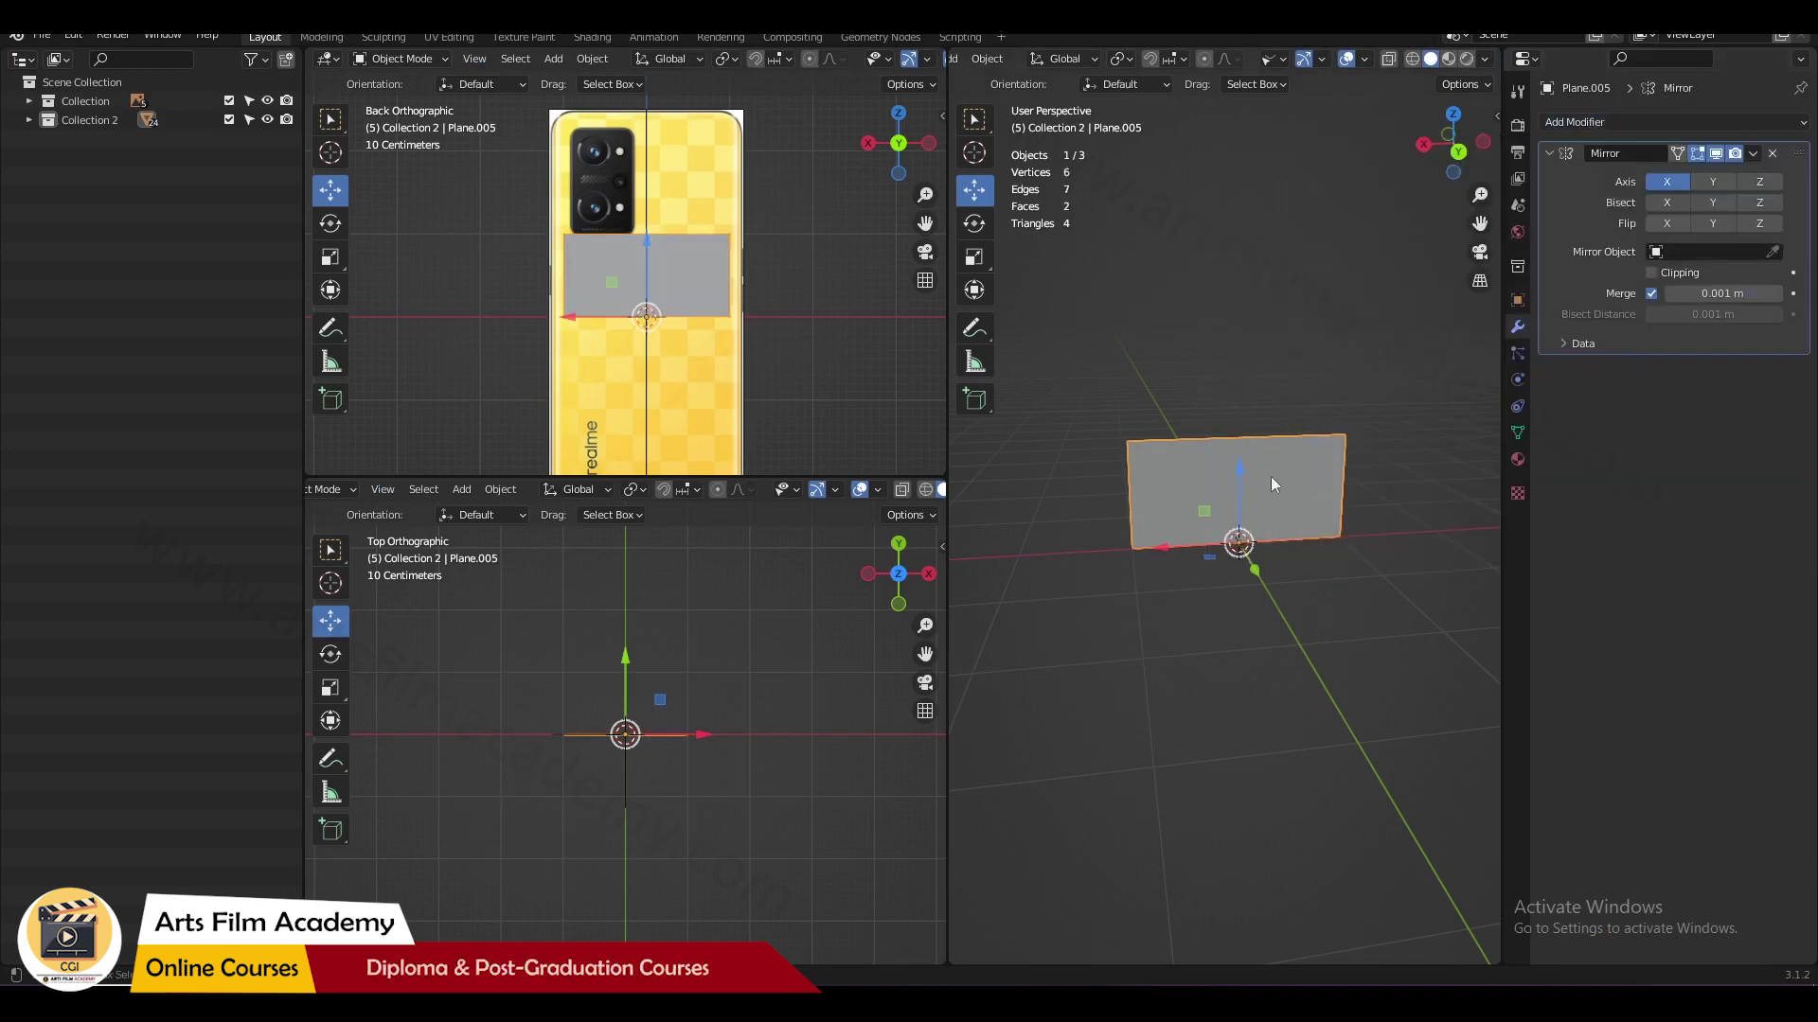
pyautogui.moveTo(1270, 475); pyautogui.dragTo(1224, 469, button='middle')
pyautogui.hotkey('ctrl', 'a')
pyautogui.click(1170, 558)
pyautogui.moveTo(1242, 590); pyautogui.dragTo(1184, 582, button='middle')
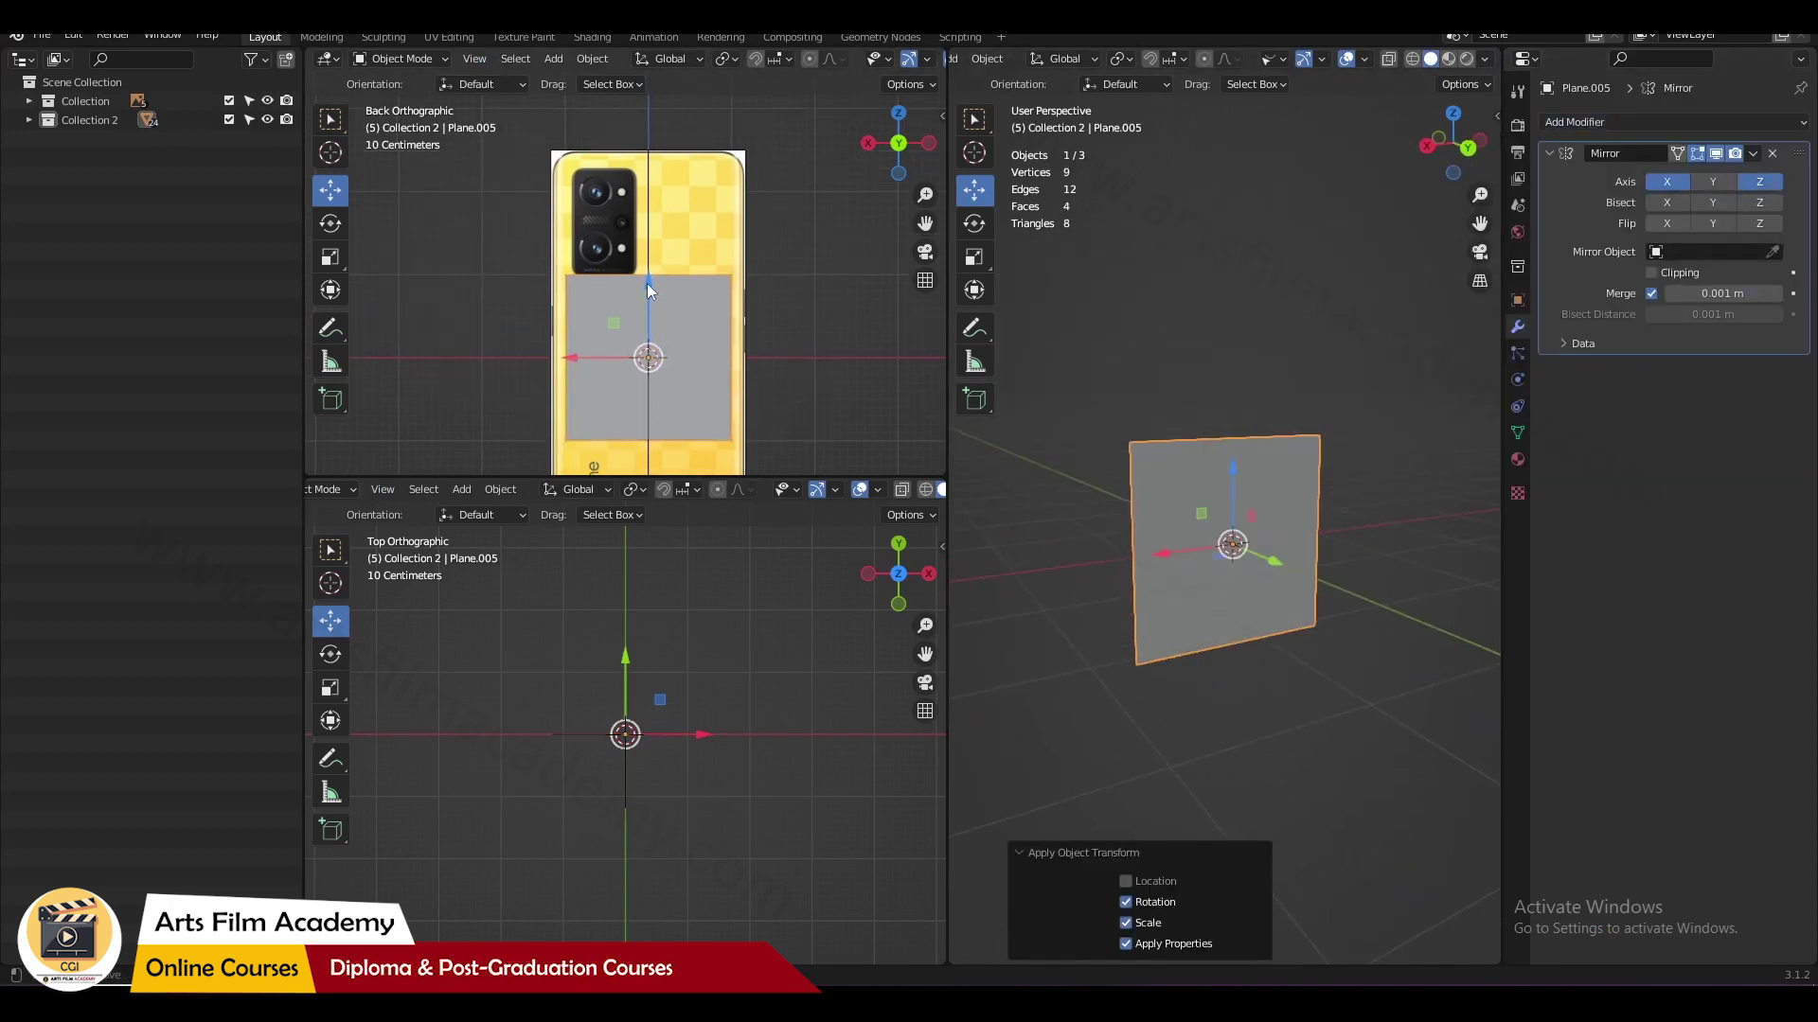
pyautogui.press('Tab')
pyautogui.keyDown('shift'); pyautogui.moveTo(592, 282); pyautogui.dragTo(645, 313, button='middle'); pyautogui.keyUp('shift')
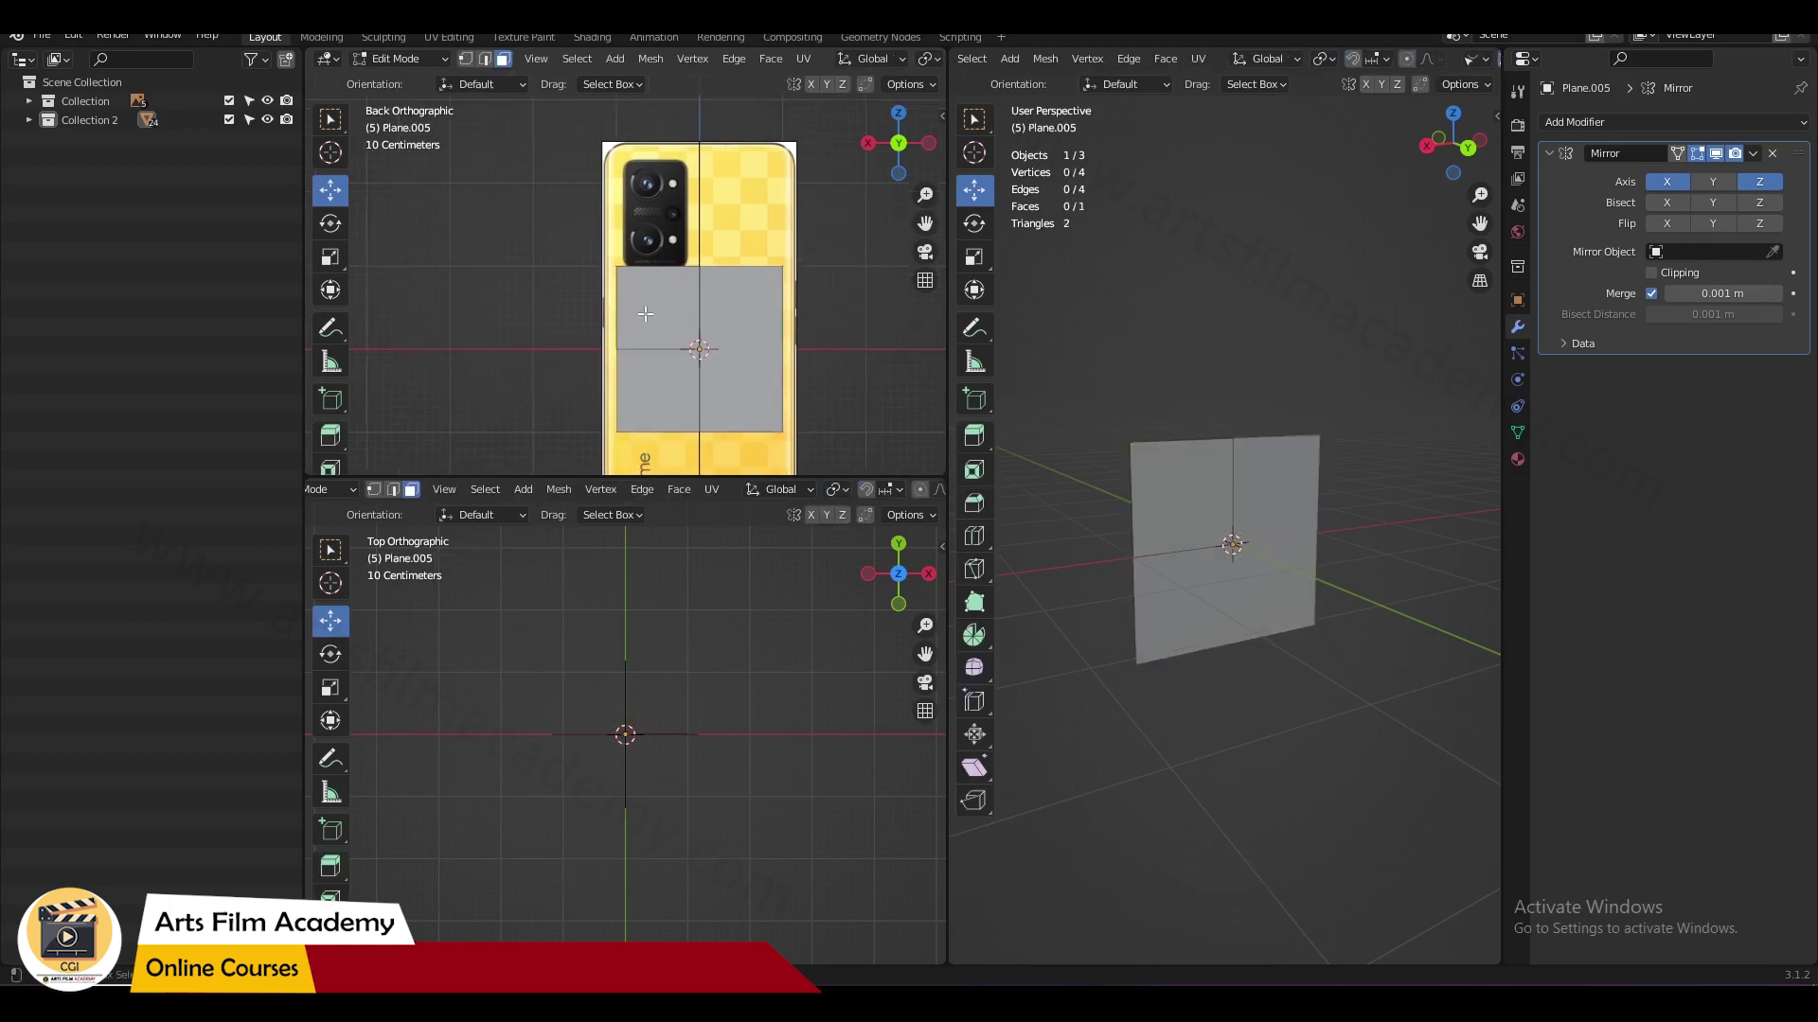
# Step: Delete the quarter's centre vertex and move the top vertex up to the phone's top
pyautogui.press('1')
pyautogui.click(691, 343)
pyautogui.press('x')
pyautogui.click(610, 219)
pyautogui.scroll(2, 619, 257)
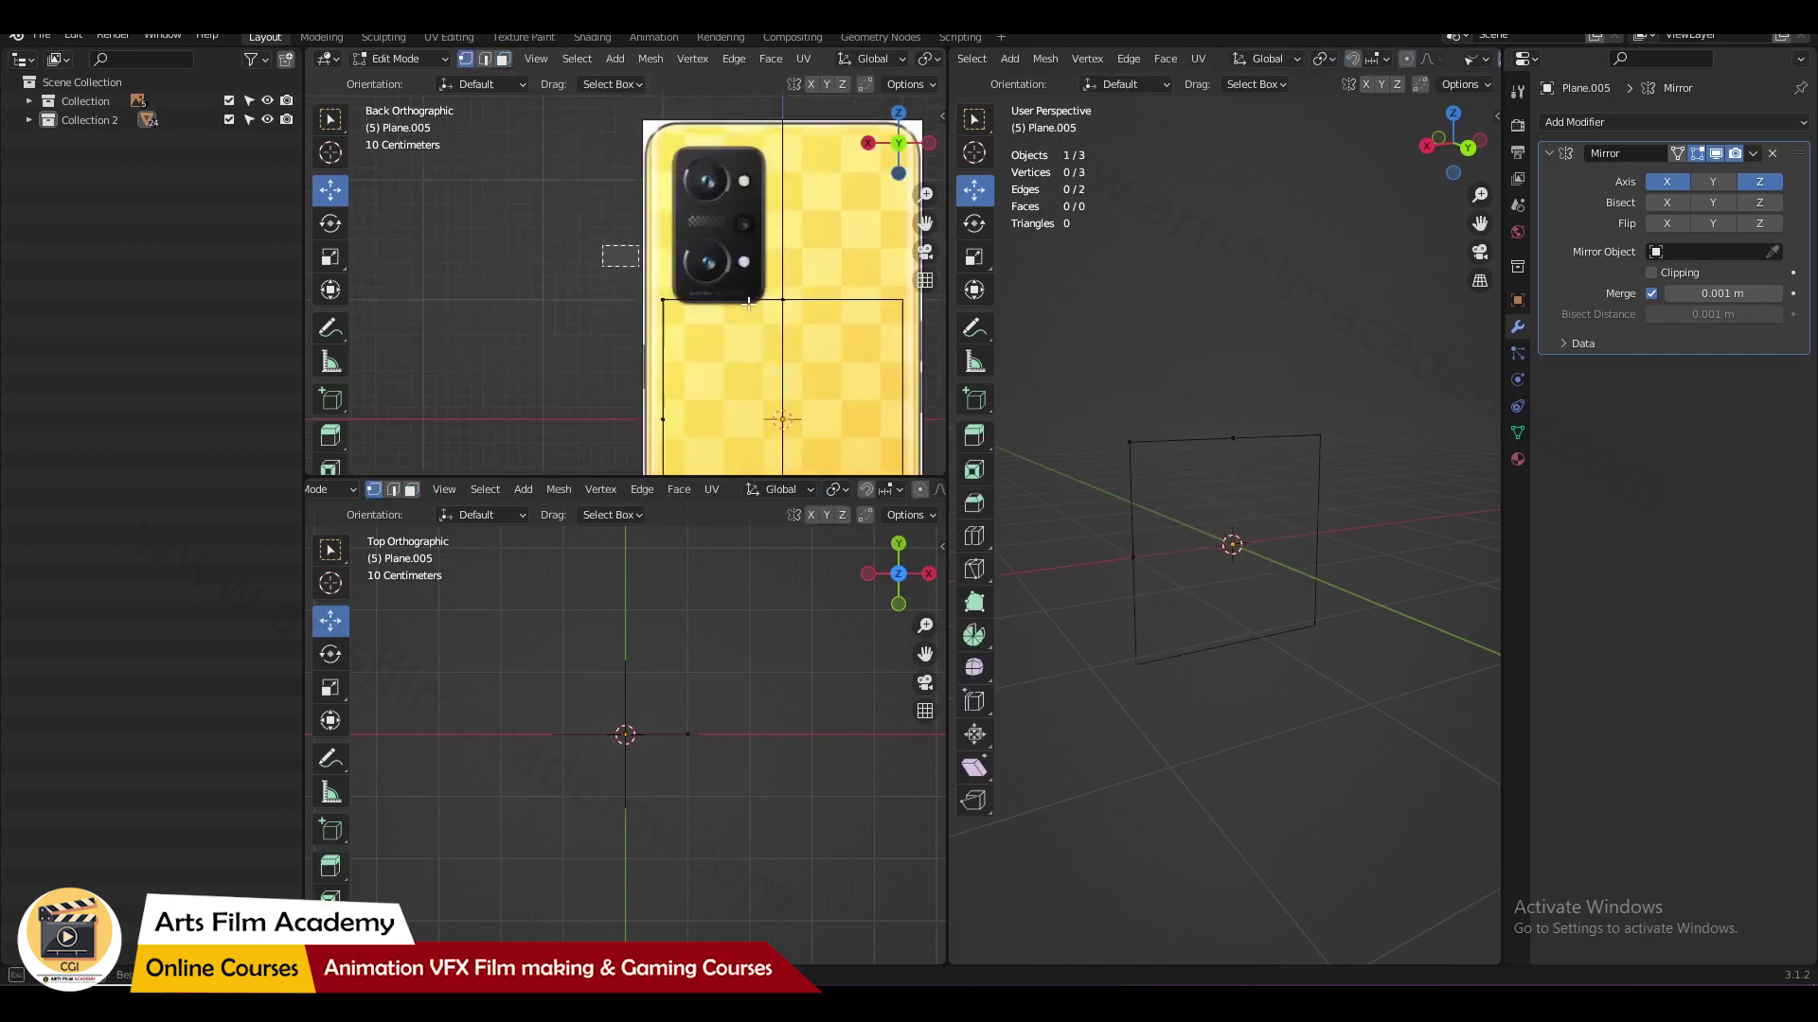
pyautogui.moveTo(718, 222); pyautogui.dragTo(725, 457)
pyautogui.scroll(-6, 701, 378)
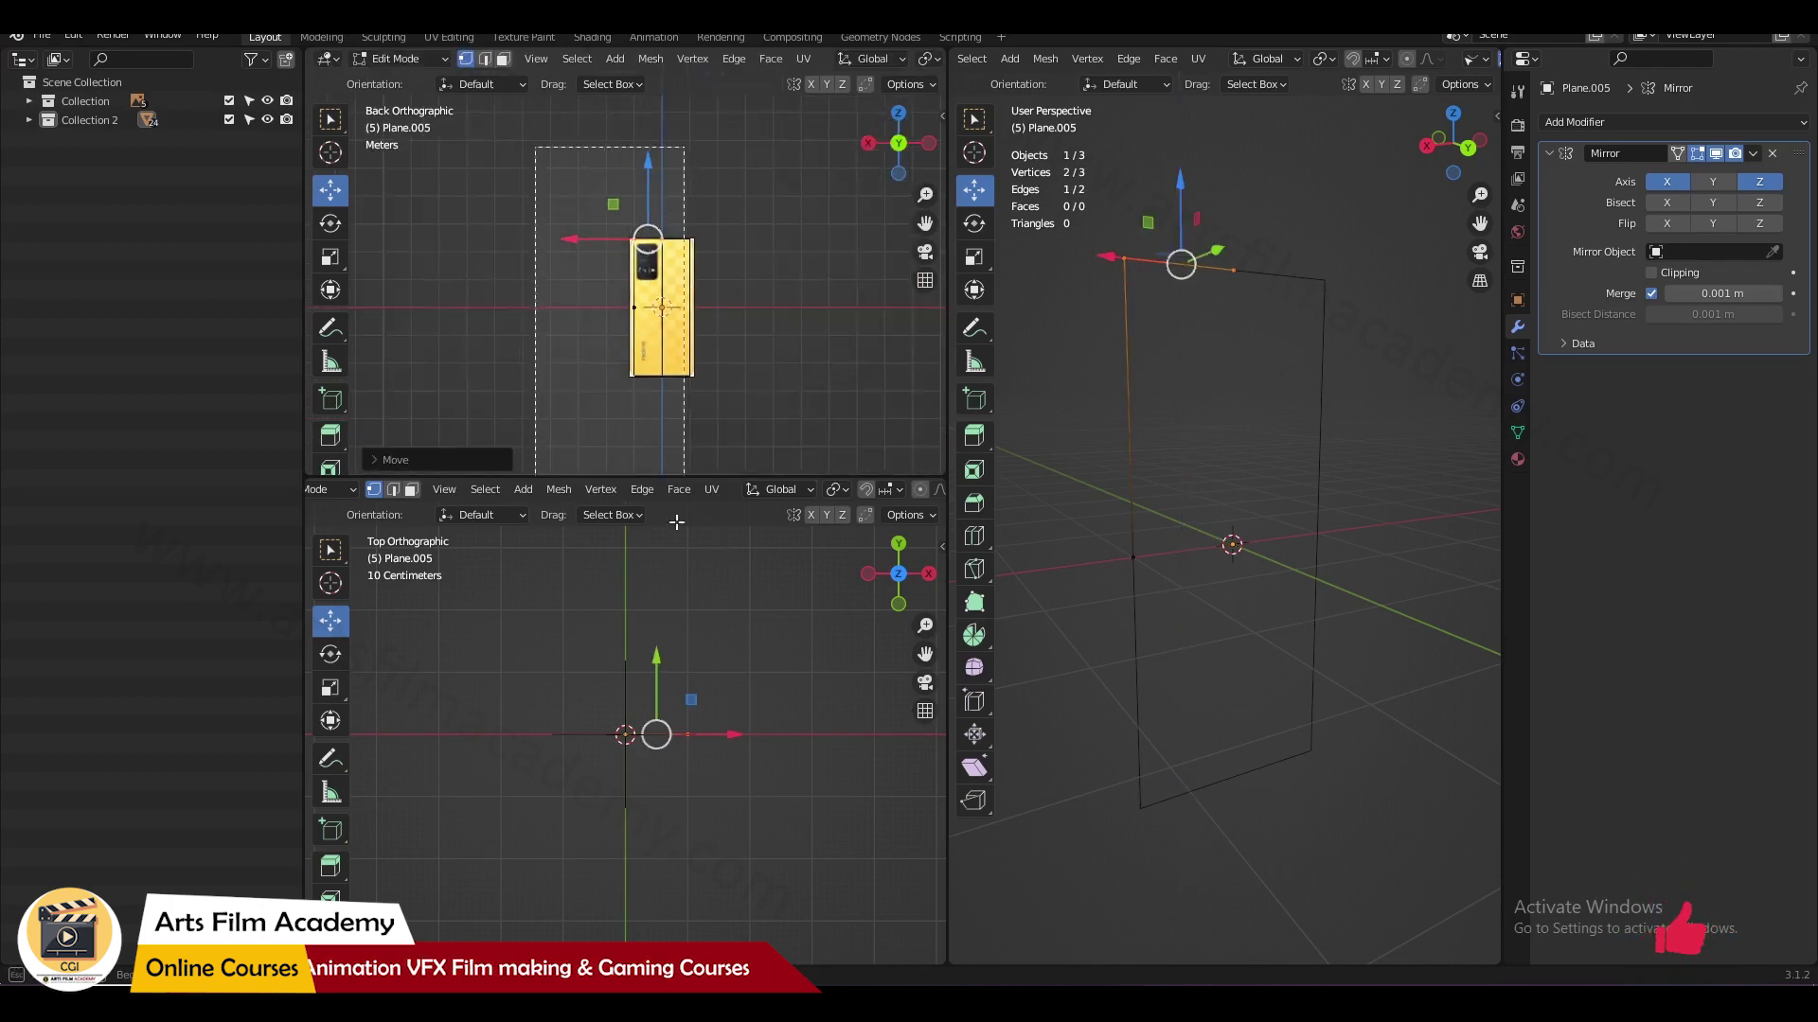
# Step: Move the left vertical edge out to the phone's side in the reference
pyautogui.click(630, 273)
pyautogui.scroll(7, 629, 272)
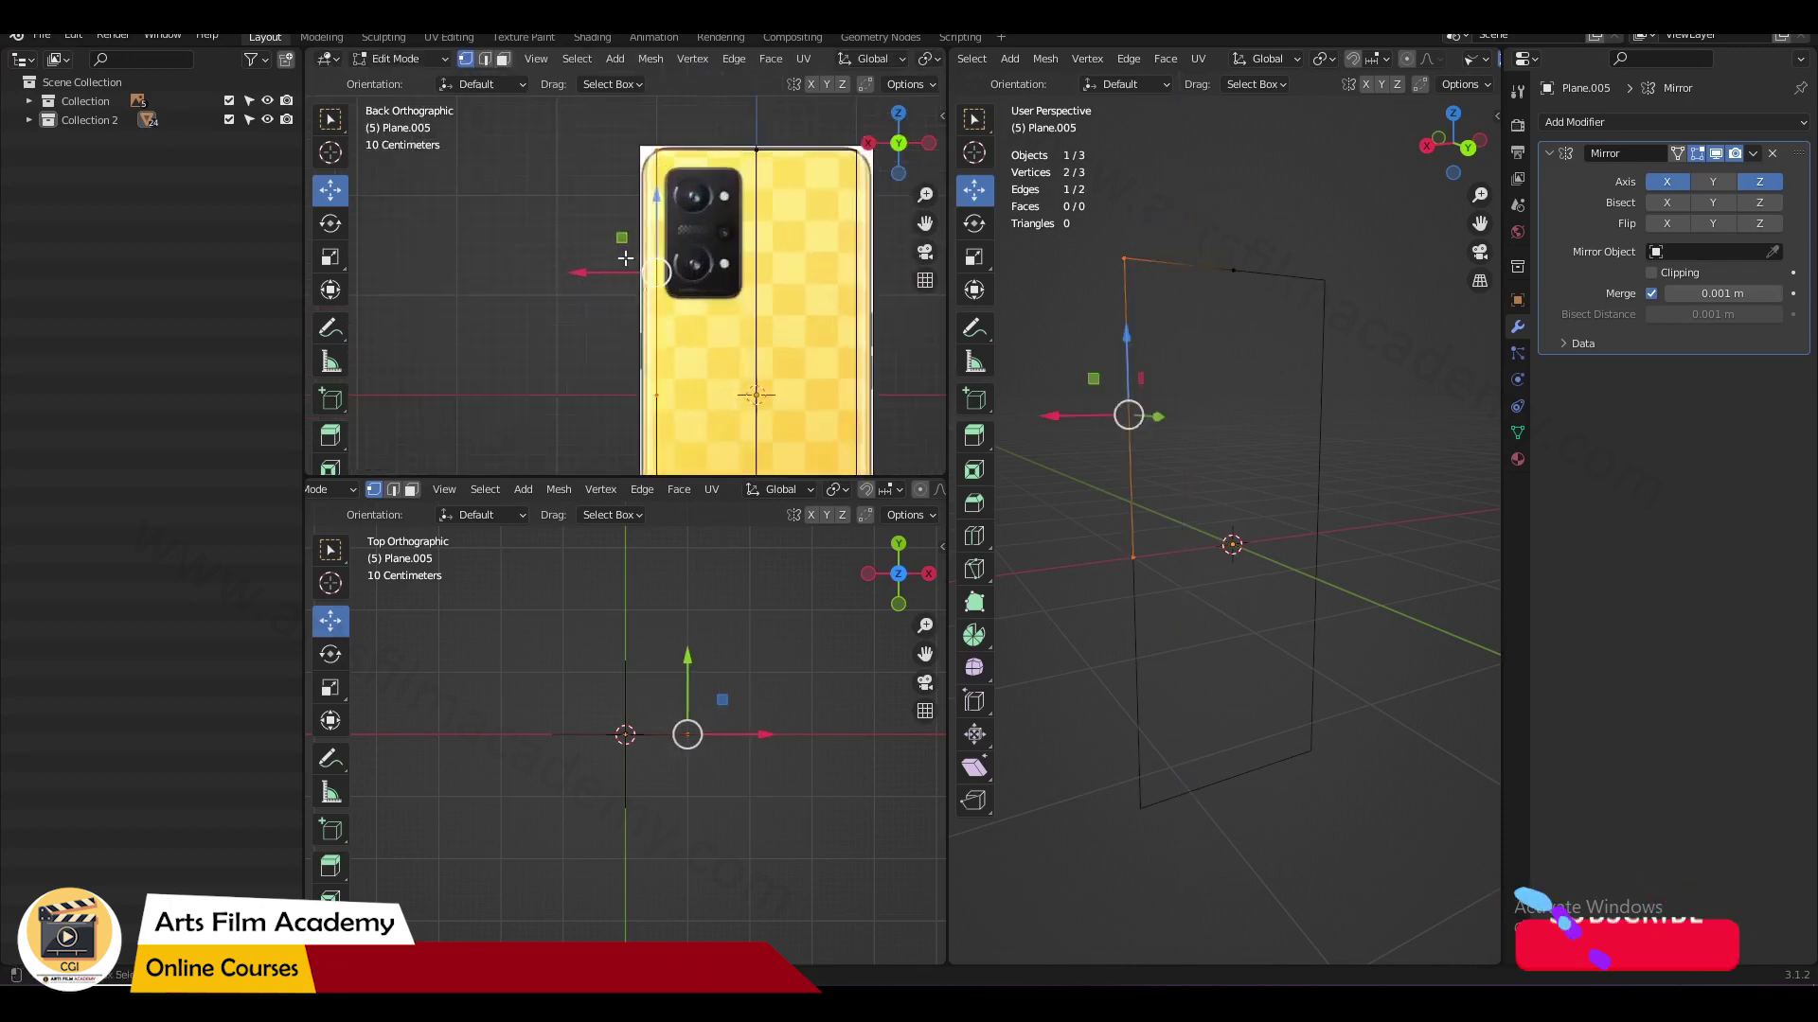
pyautogui.moveTo(612, 269); pyautogui.dragTo(592, 287)
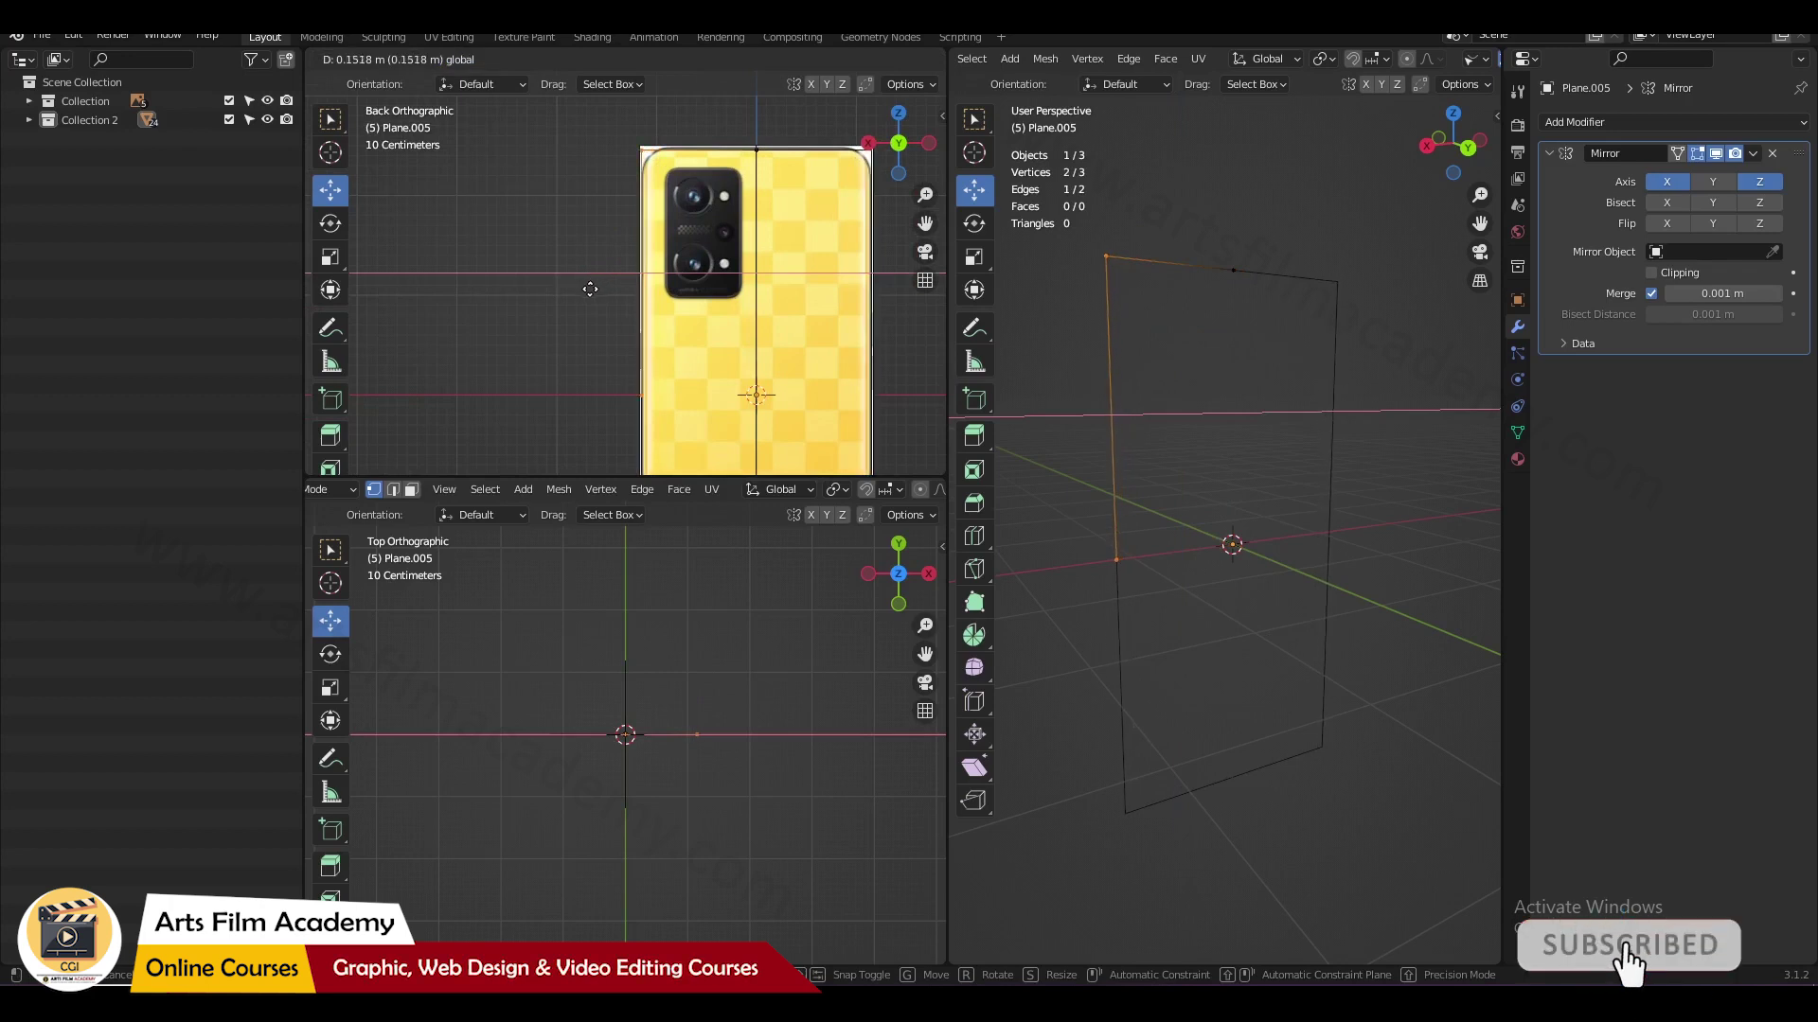
pyautogui.press('Tab')
pyautogui.scroll(4, 662, 284)
pyautogui.press('Tab')
# Step: Bevel the top corner vertex so it follows the phone's rounded corner
pyautogui.hotkey('ctrl', 'shift', 'b')
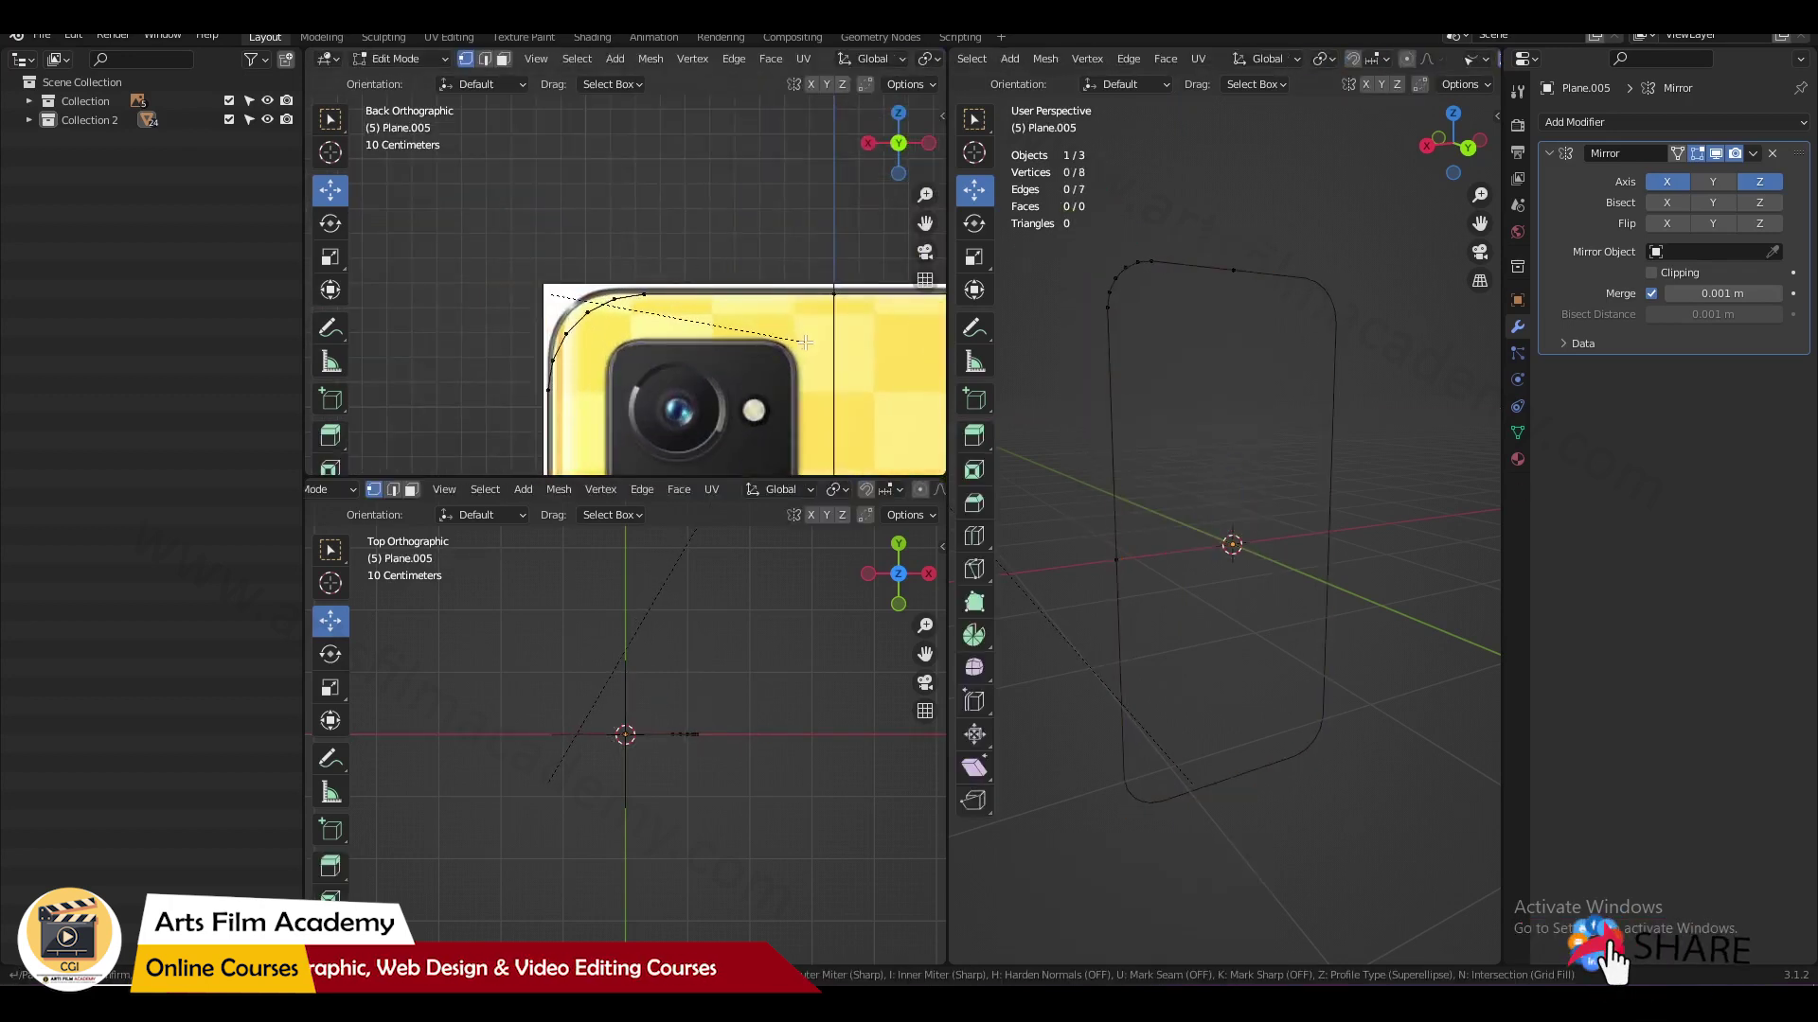
pyautogui.press('Escape')
pyautogui.scroll(-4, 540, 394)
pyautogui.scroll(8, 540, 394)
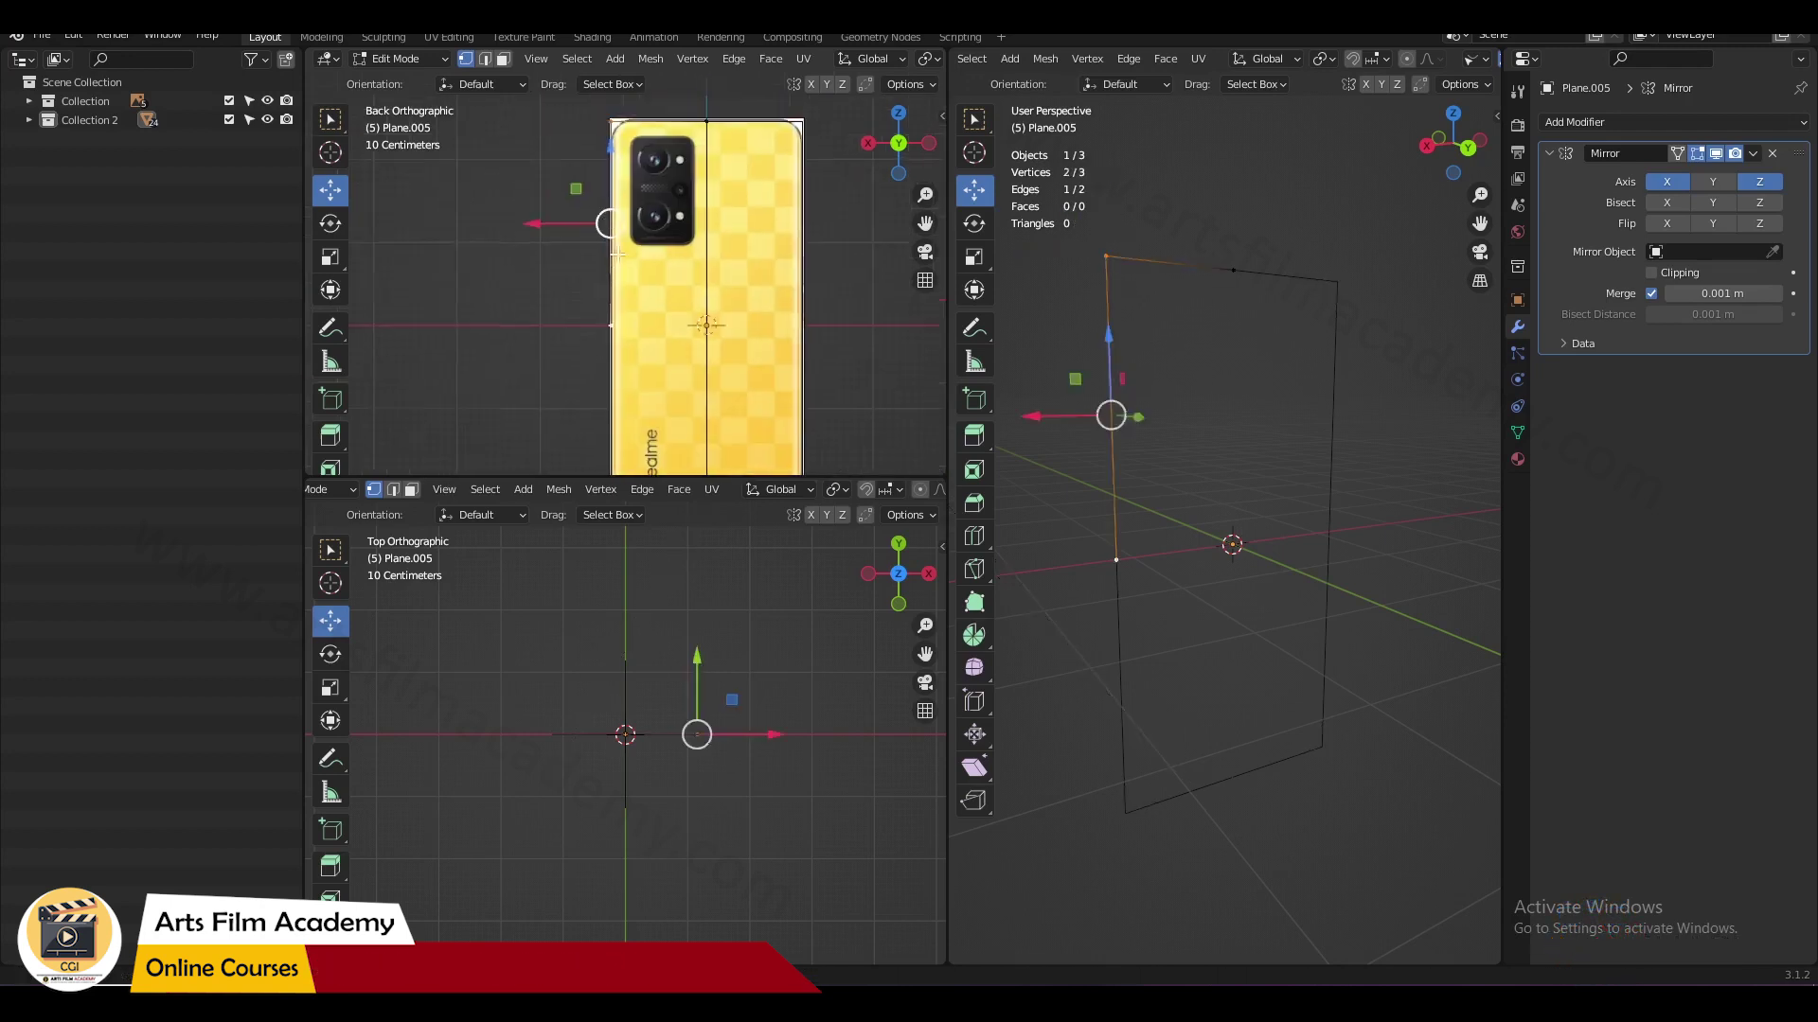
pyautogui.scroll(-4, 540, 393)
pyautogui.hotkey('ctrl', 'shift', 'b')
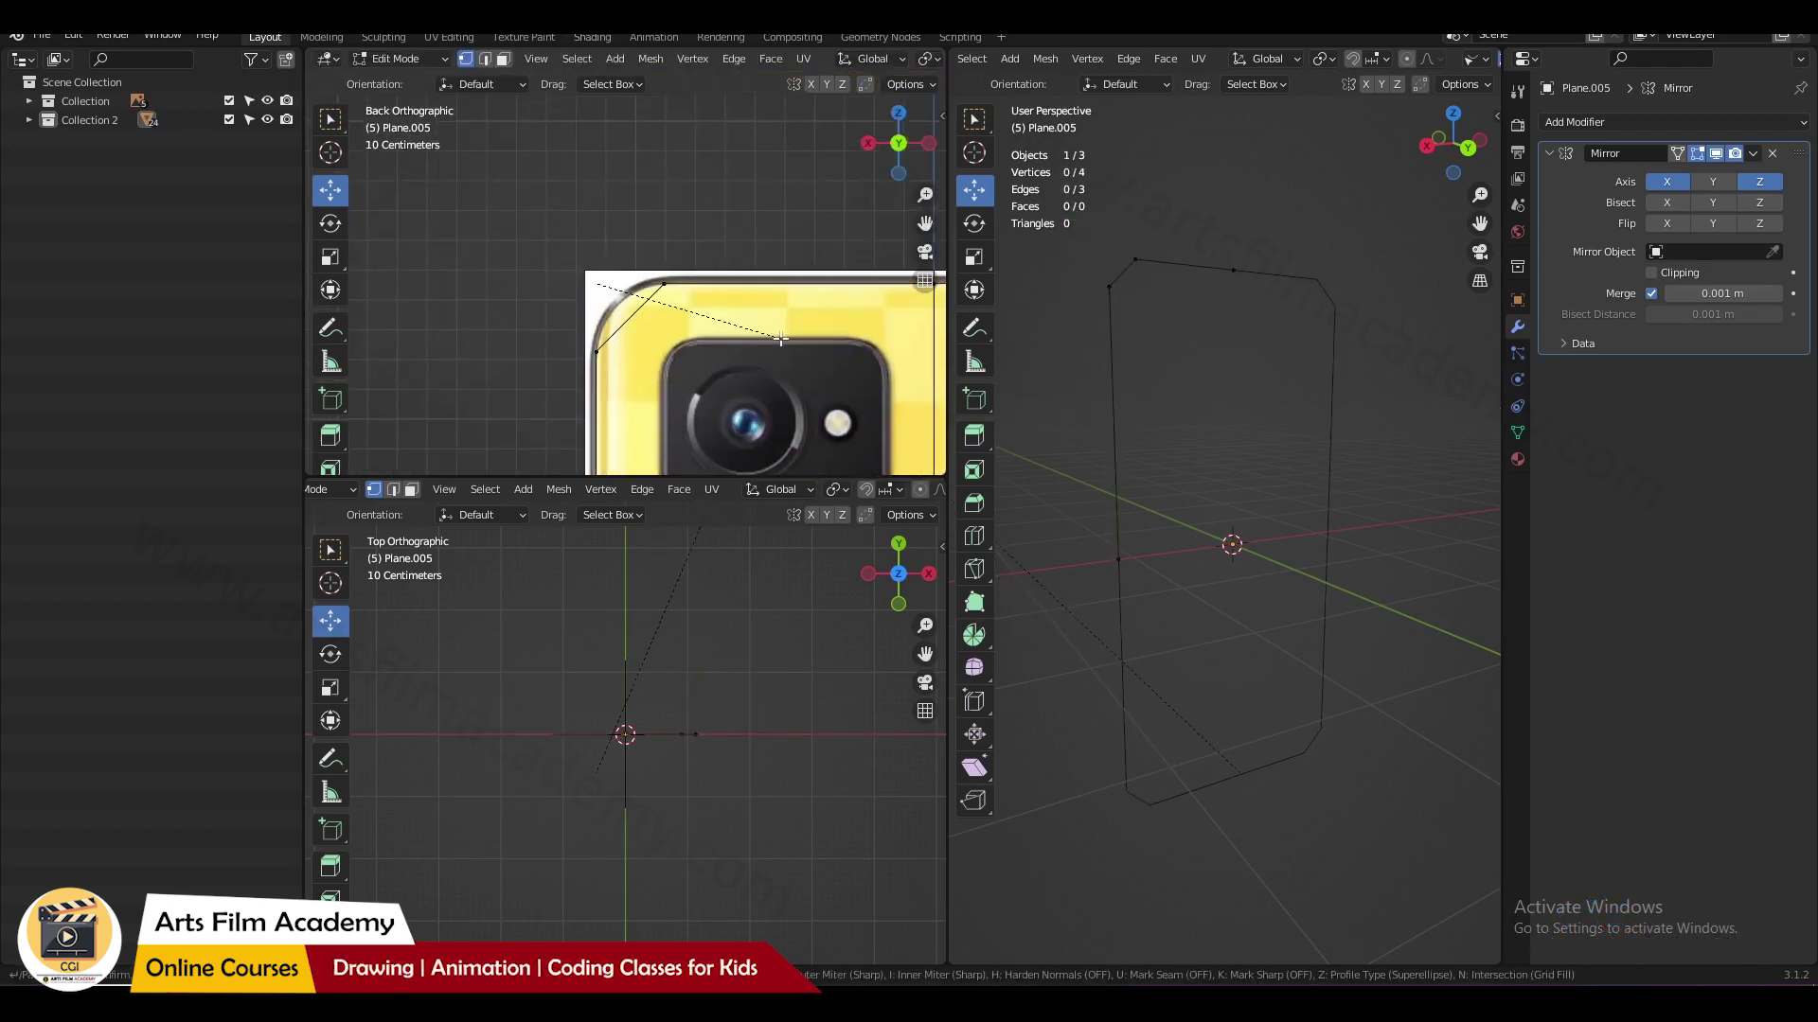
pyautogui.click(781, 339)
pyautogui.scroll(-1, 780, 339)
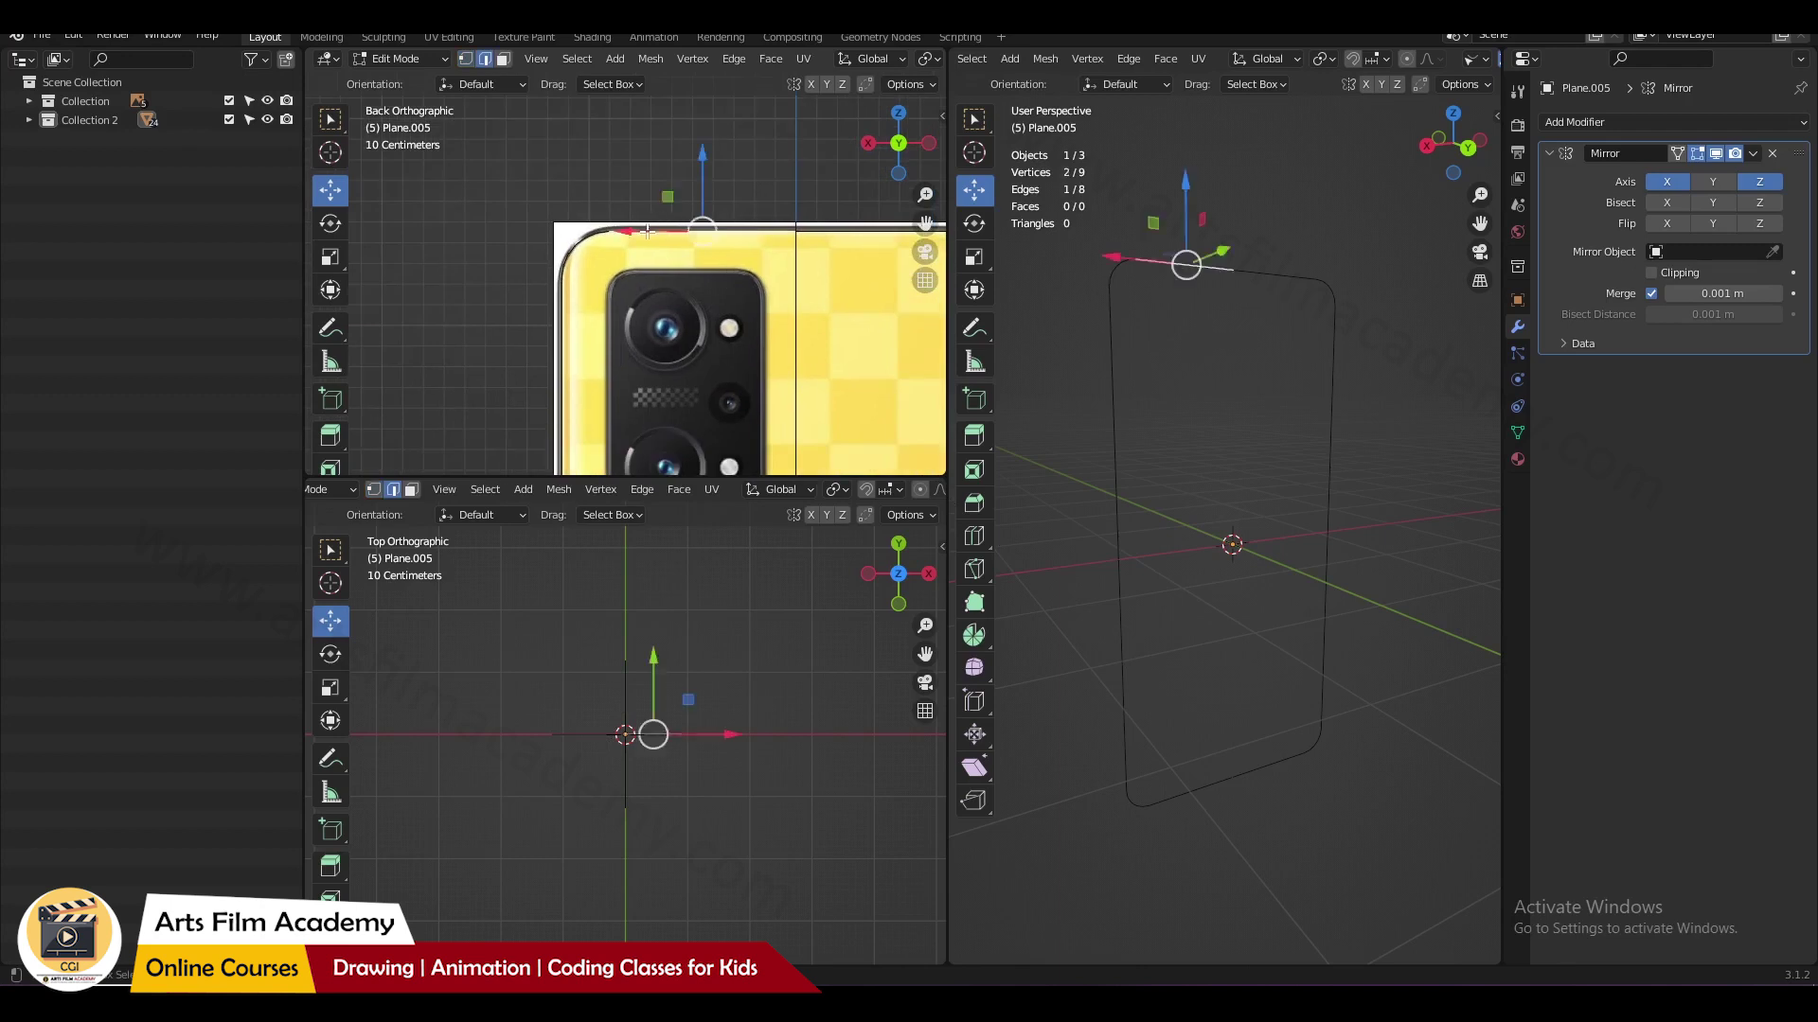
pyautogui.scroll(4, 1234, 419)
pyautogui.scroll(-2, 1240, 397)
# Step: Select the whole outline and extrude it into a new edge ring
pyautogui.press('a')
pyautogui.scroll(-2, 763, 330)
pyautogui.press('e')
pyautogui.click(763, 330)
pyautogui.press('s')
pyautogui.press('Escape')
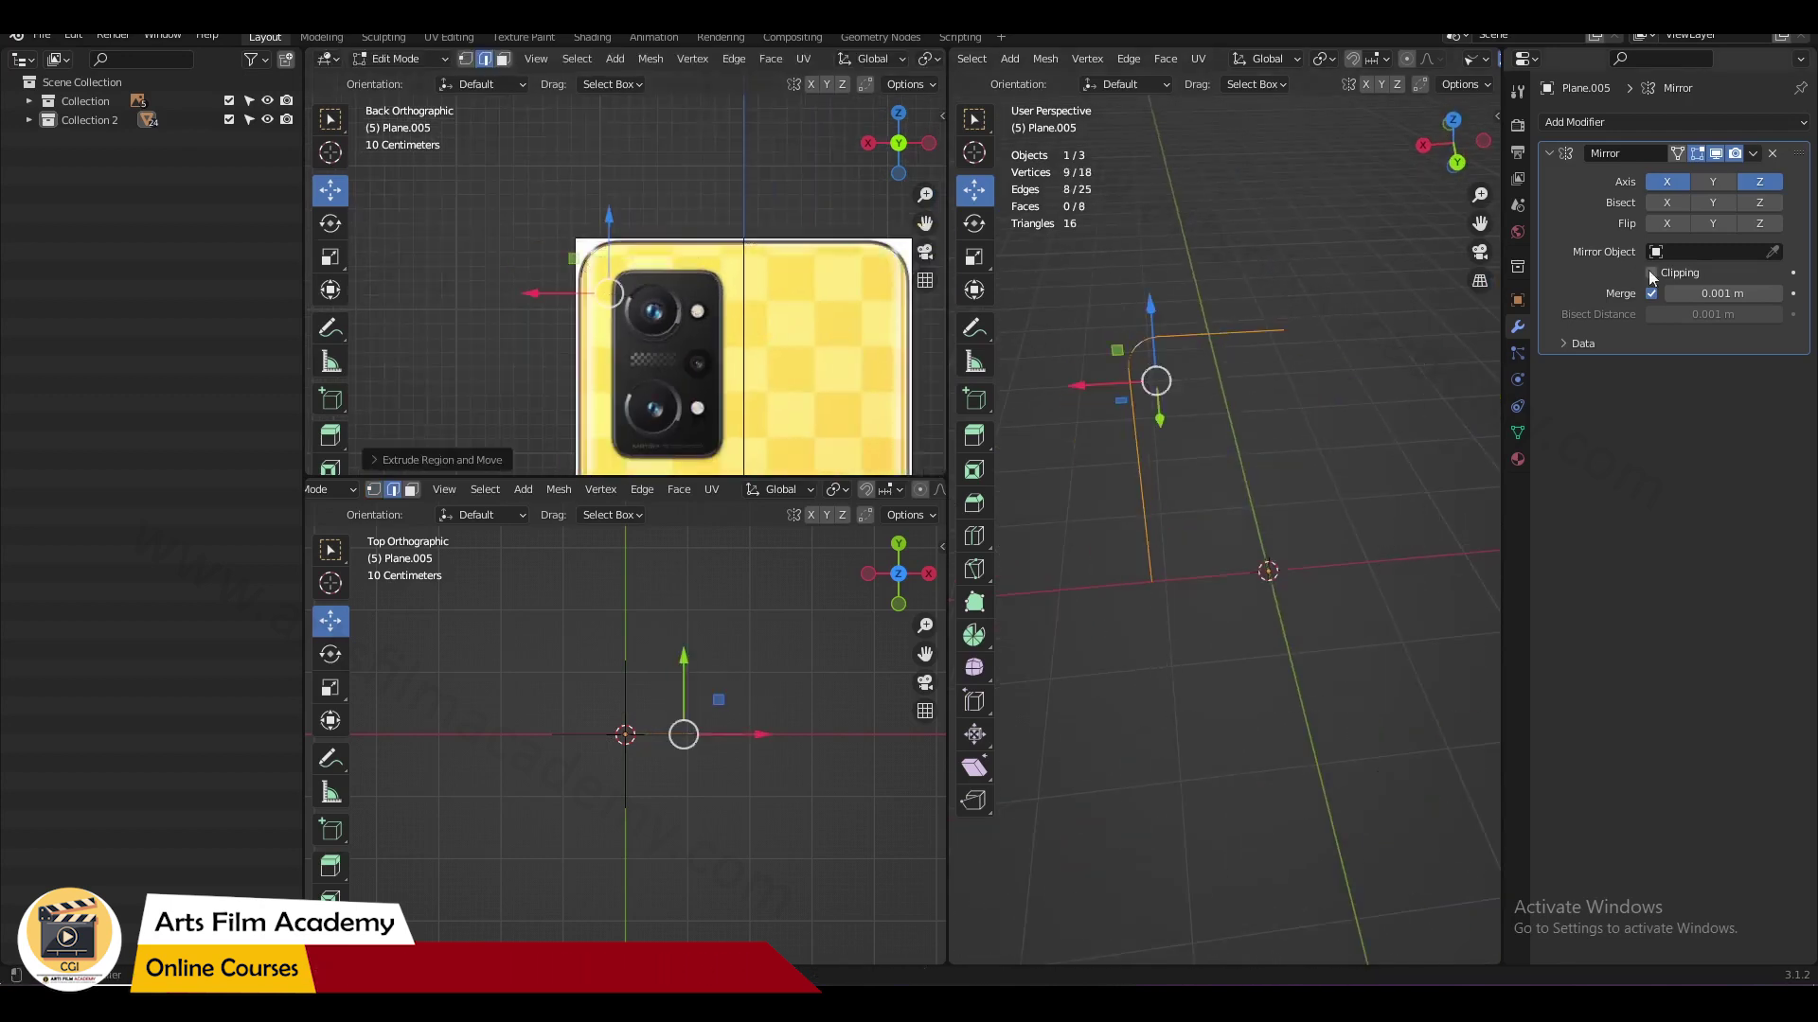
# Step: Move the extruded ring outward into a frame and turn on Mirror clipping
pyautogui.press('g')
pyautogui.scroll(2, 766, 284)
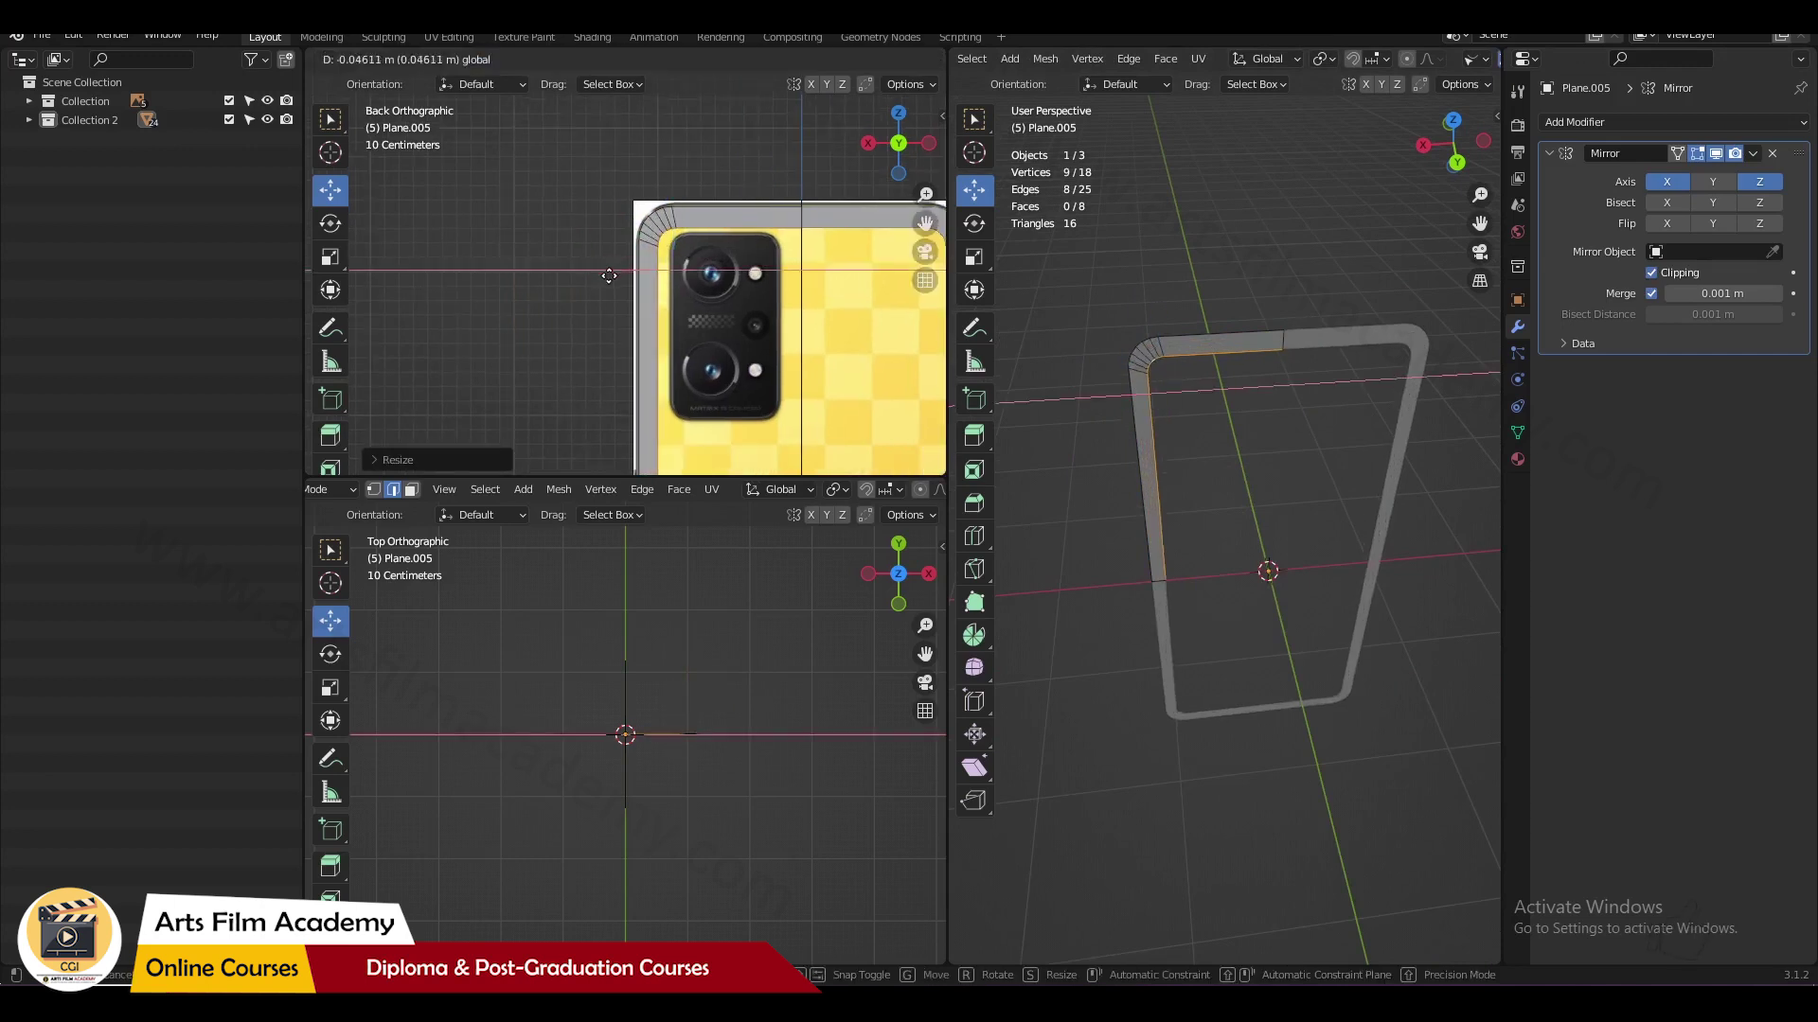
pyautogui.click(766, 284)
pyautogui.press('s')
pyautogui.press('Escape')
pyautogui.press('s')
pyautogui.press('Escape')
pyautogui.scroll(3, 720, 265)
# Step: Extrude the top-left corner edge and position the new edge loop
pyautogui.click(636, 224)
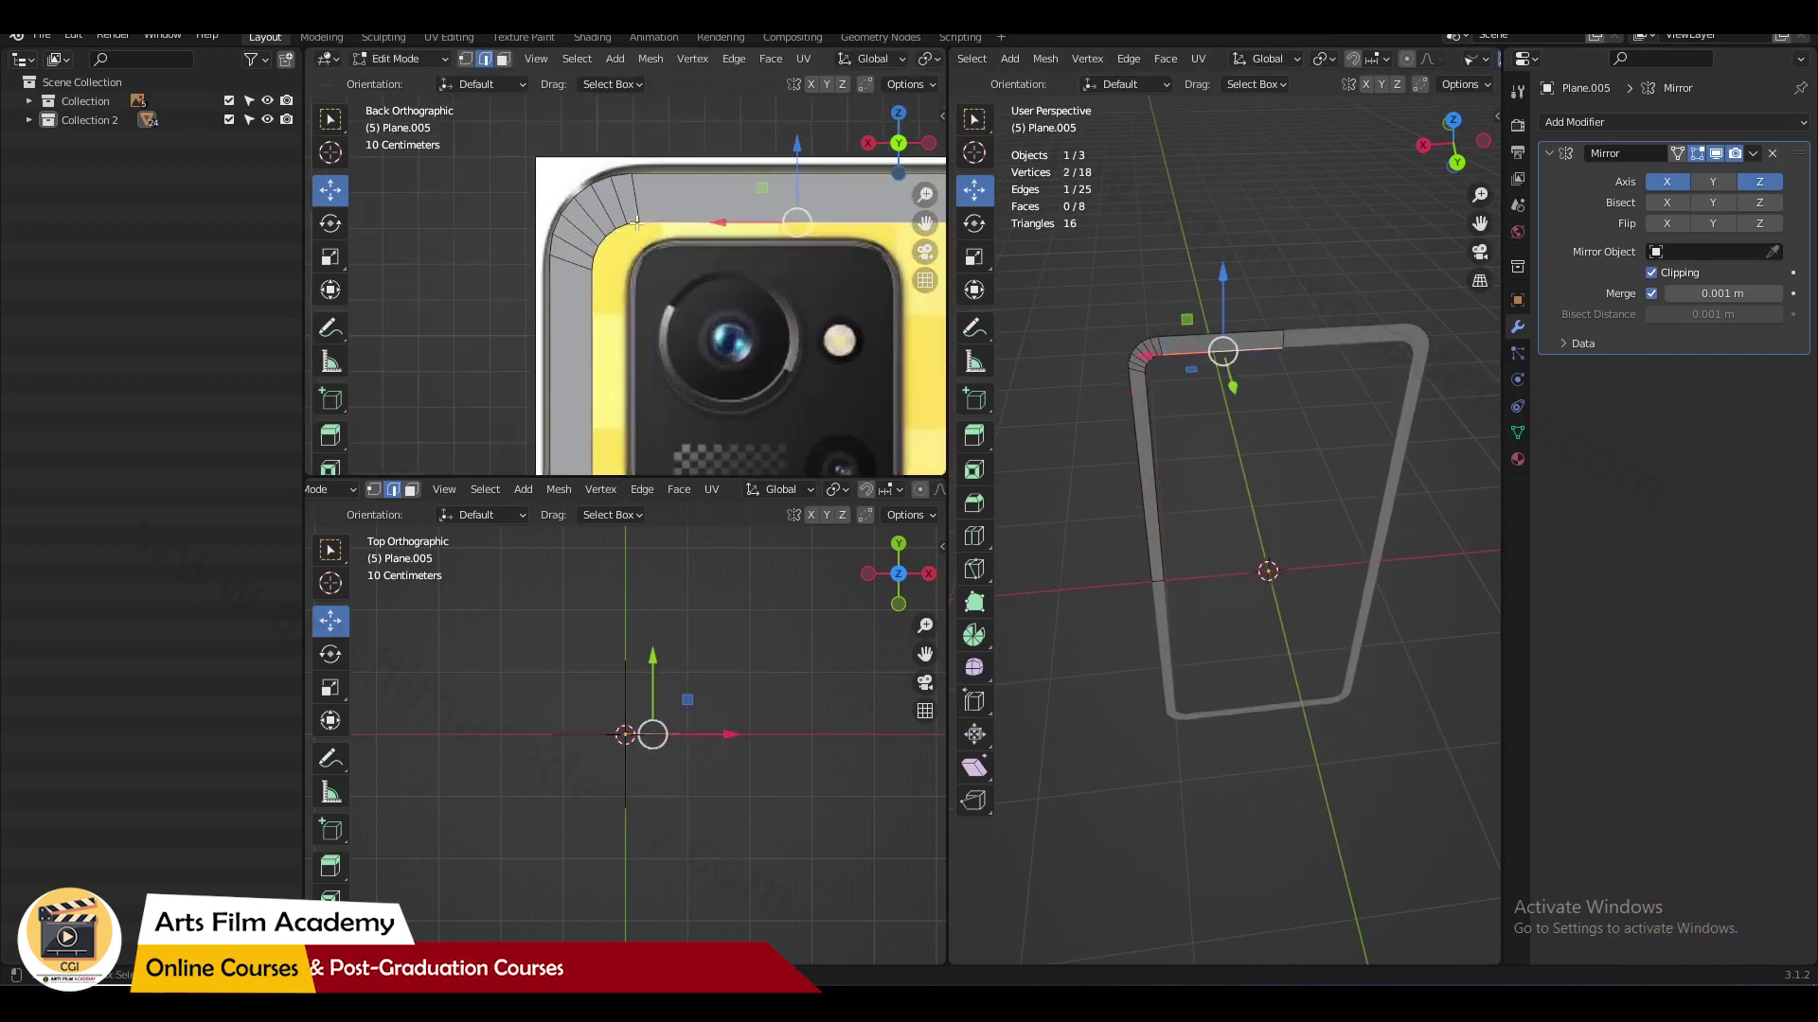
pyautogui.scroll(-3, 674, 231)
pyautogui.press('e')
pyautogui.press('Escape')
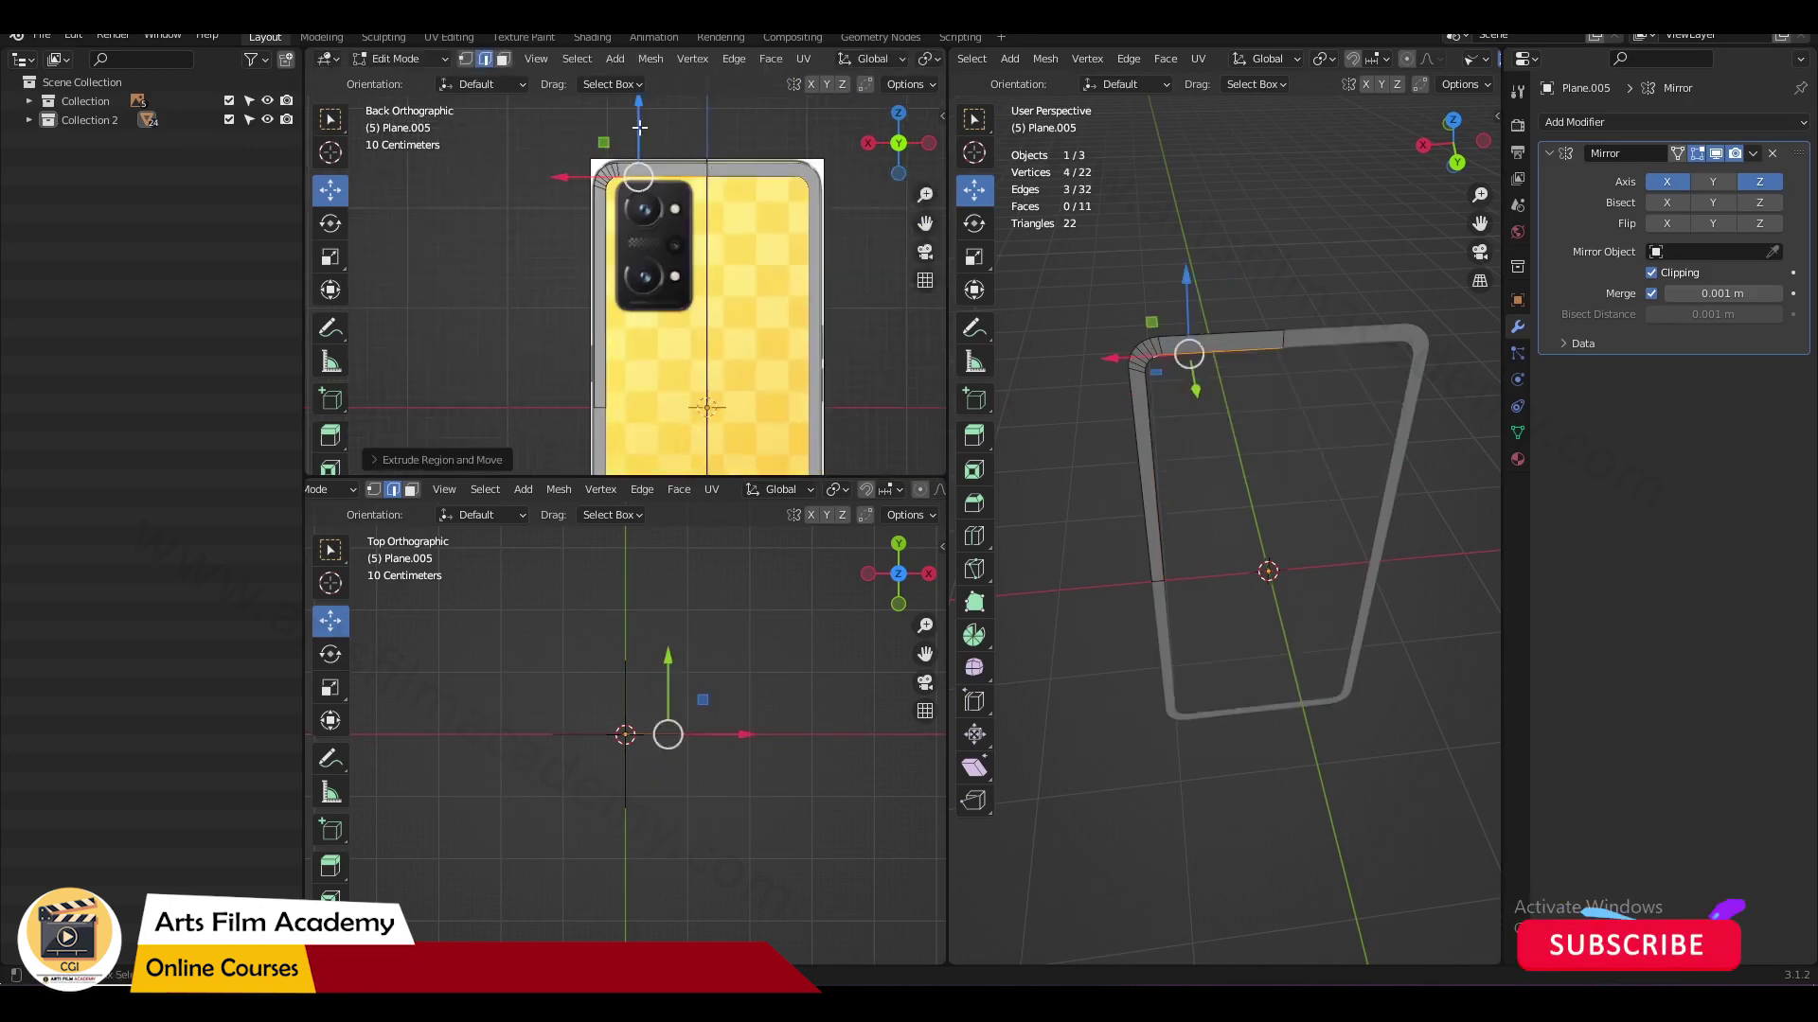
pyautogui.press('g')
pyautogui.click(609, 118)
pyautogui.scroll(3, 609, 119)
pyautogui.keyDown('shift'); pyautogui.moveTo(620, 216); pyautogui.dragTo(626, 294, button='middle'); pyautogui.keyUp('shift')
pyautogui.click(621, 118)
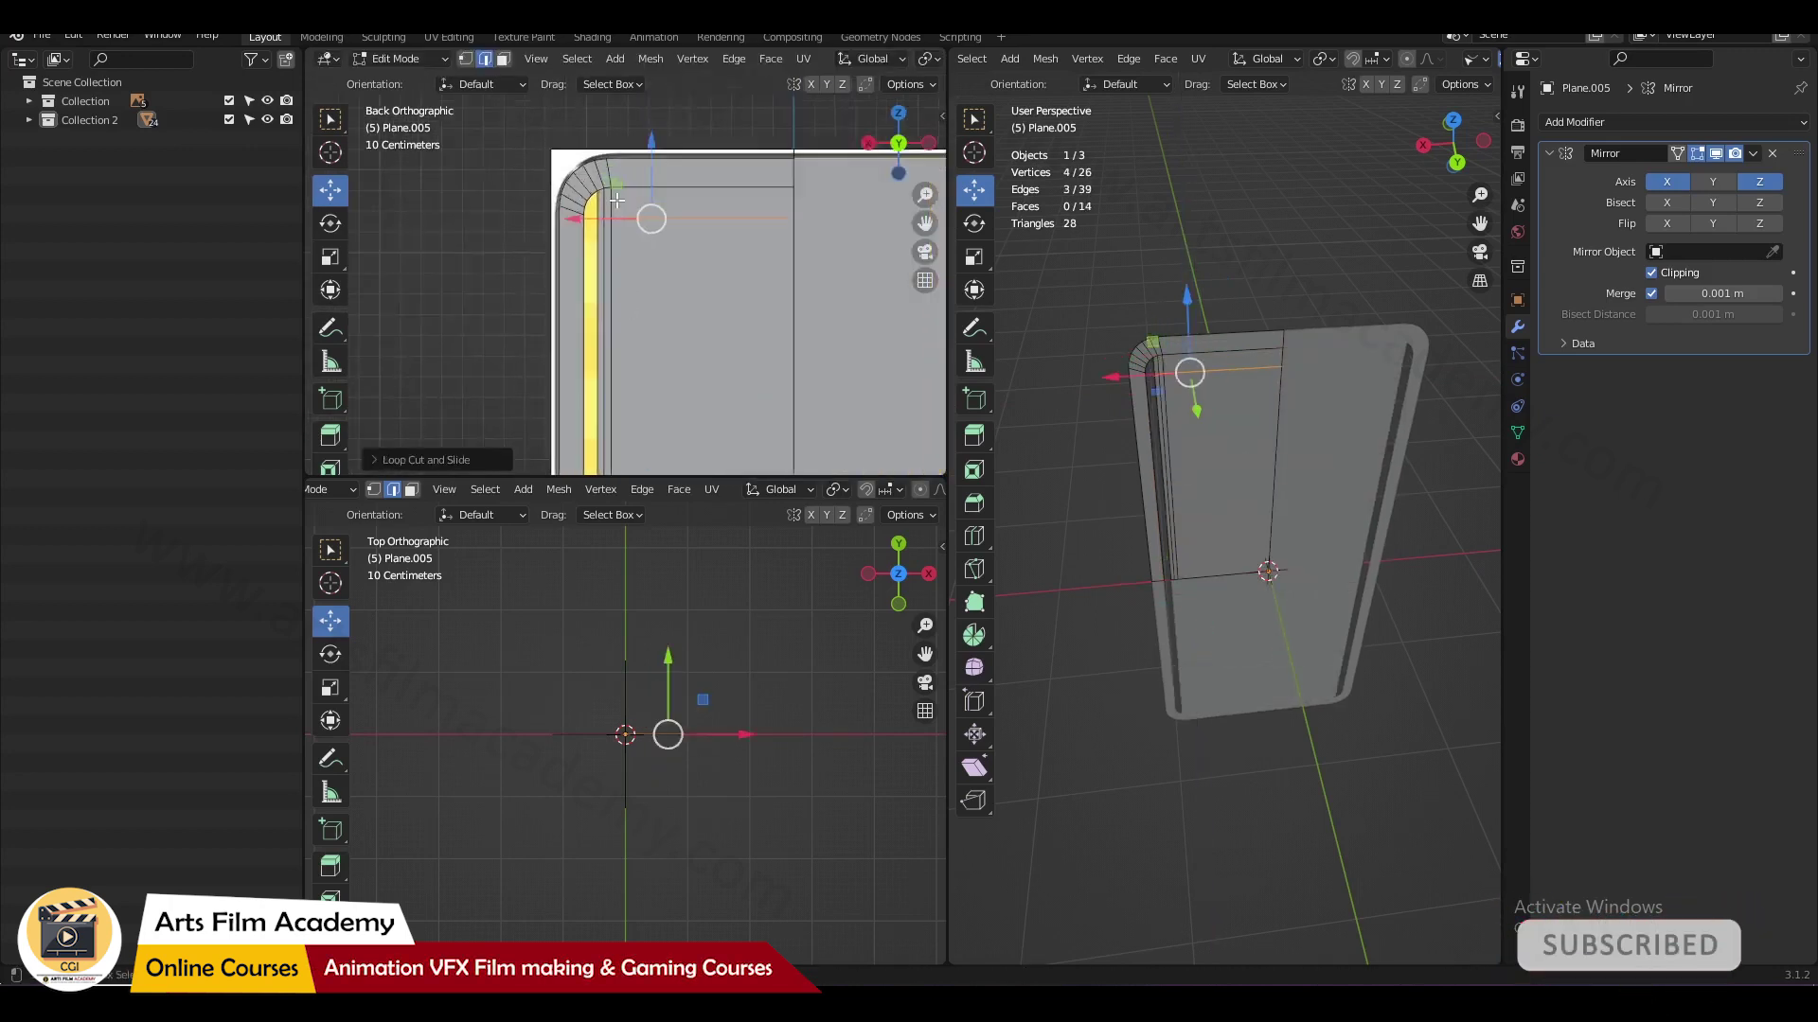
pyautogui.scroll(2, 579, 243)
pyautogui.click(845, 269)
# Step: Bevel the corner edges, bridge the two edge loops, and fill the remaining face
pyautogui.hotkey('ctrl', 'b')
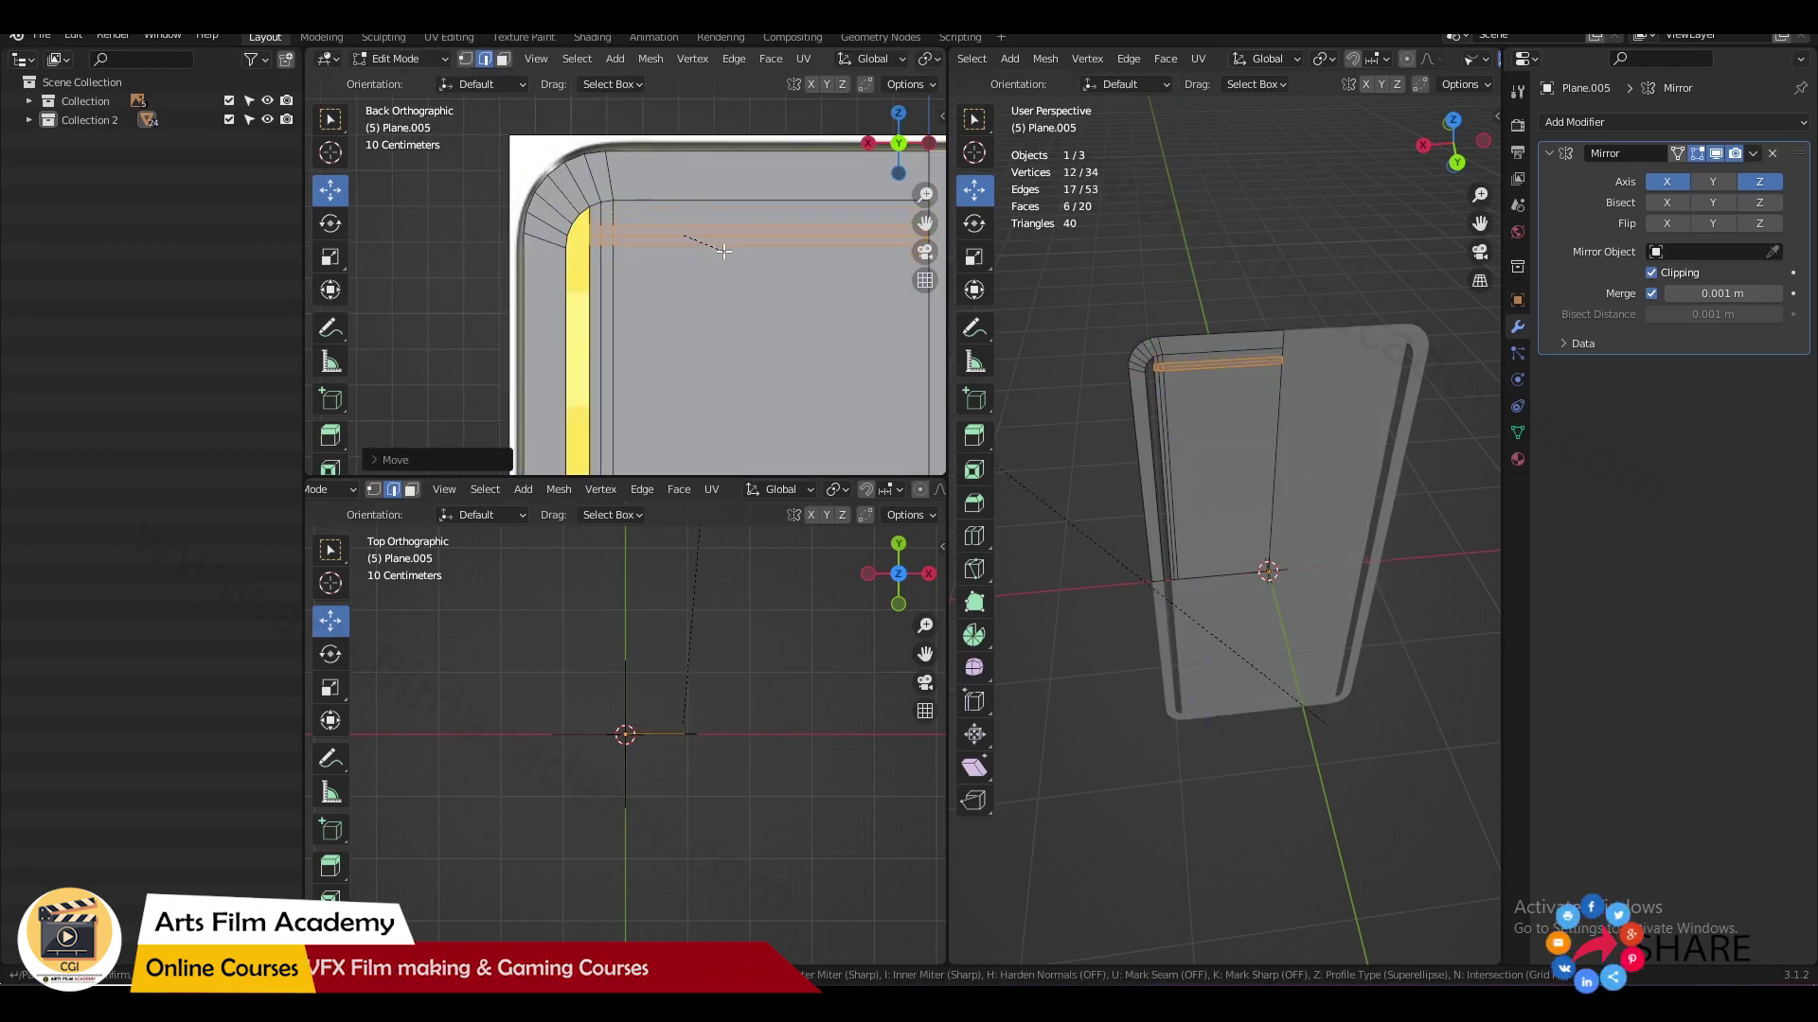
pyautogui.scroll(2, 707, 250)
pyautogui.rightClick(642, 231)
pyautogui.click(653, 292)
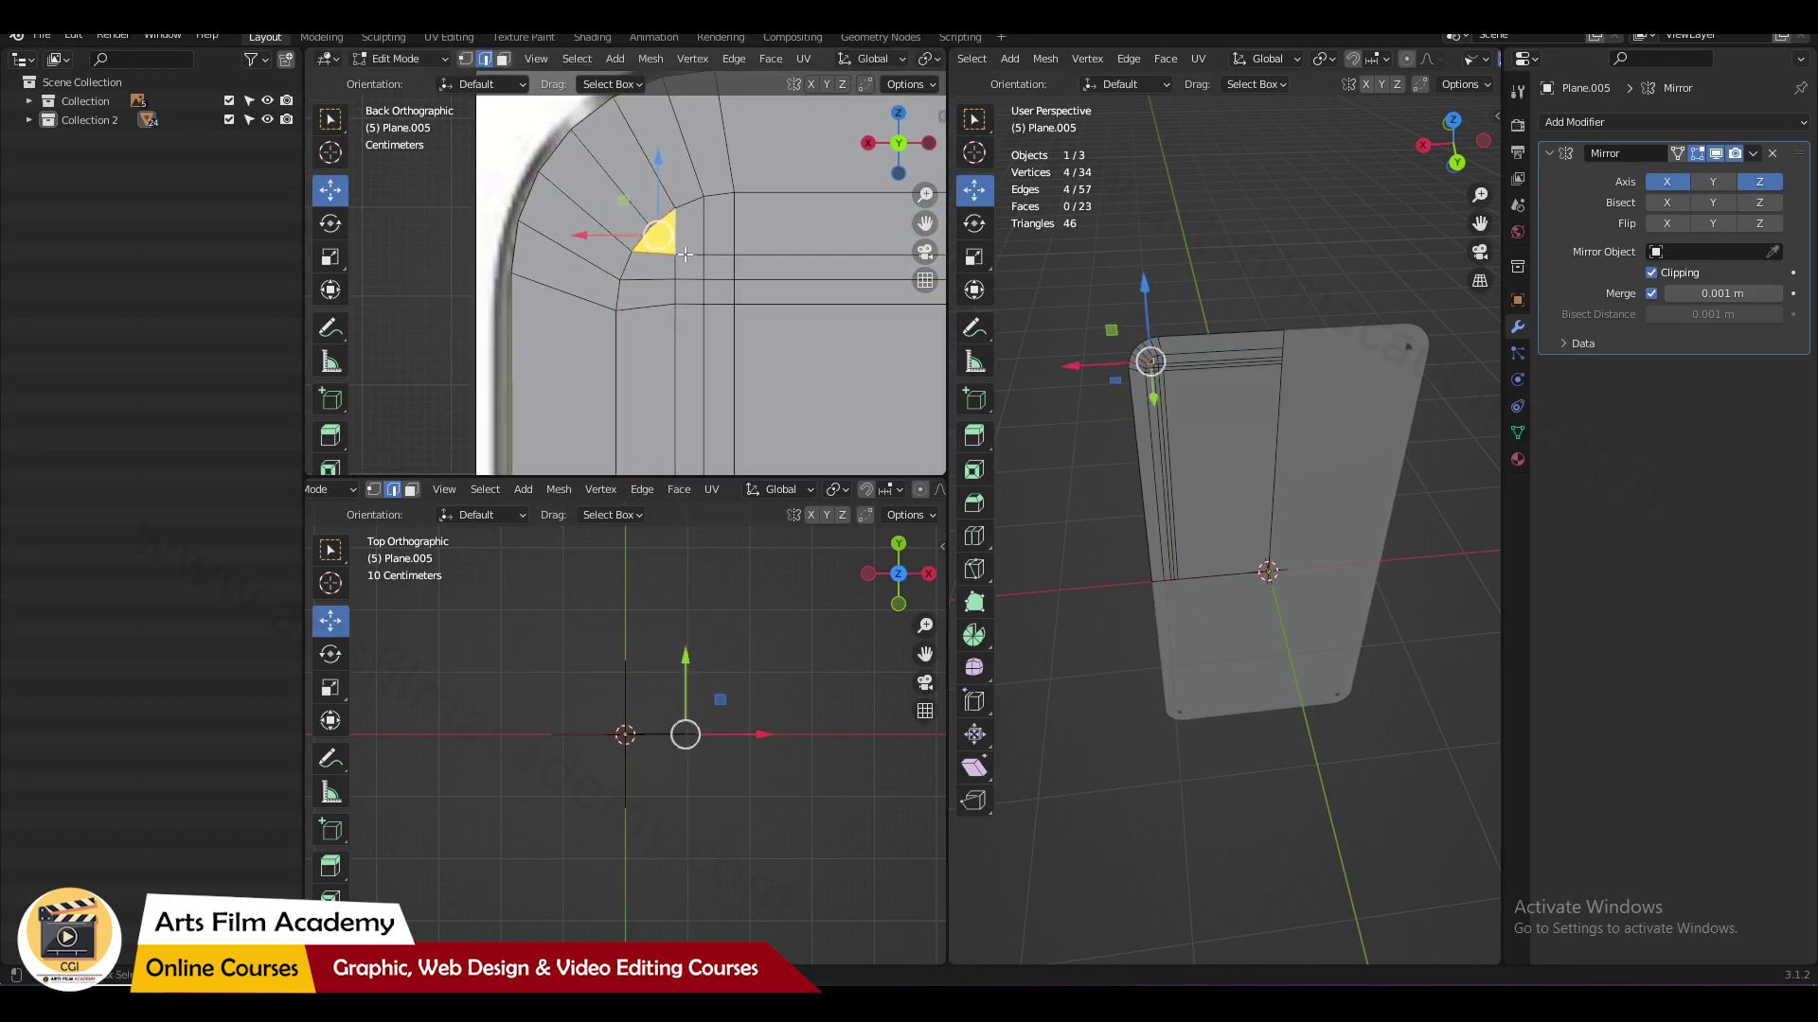
pyautogui.press('f')
pyautogui.press('Tab')
pyautogui.moveTo(1230, 398); pyautogui.dragTo(1195, 383, button='middle')
pyautogui.press('Tab')
pyautogui.press('Tab')
pyautogui.press('Tab')
pyautogui.press('Tab')
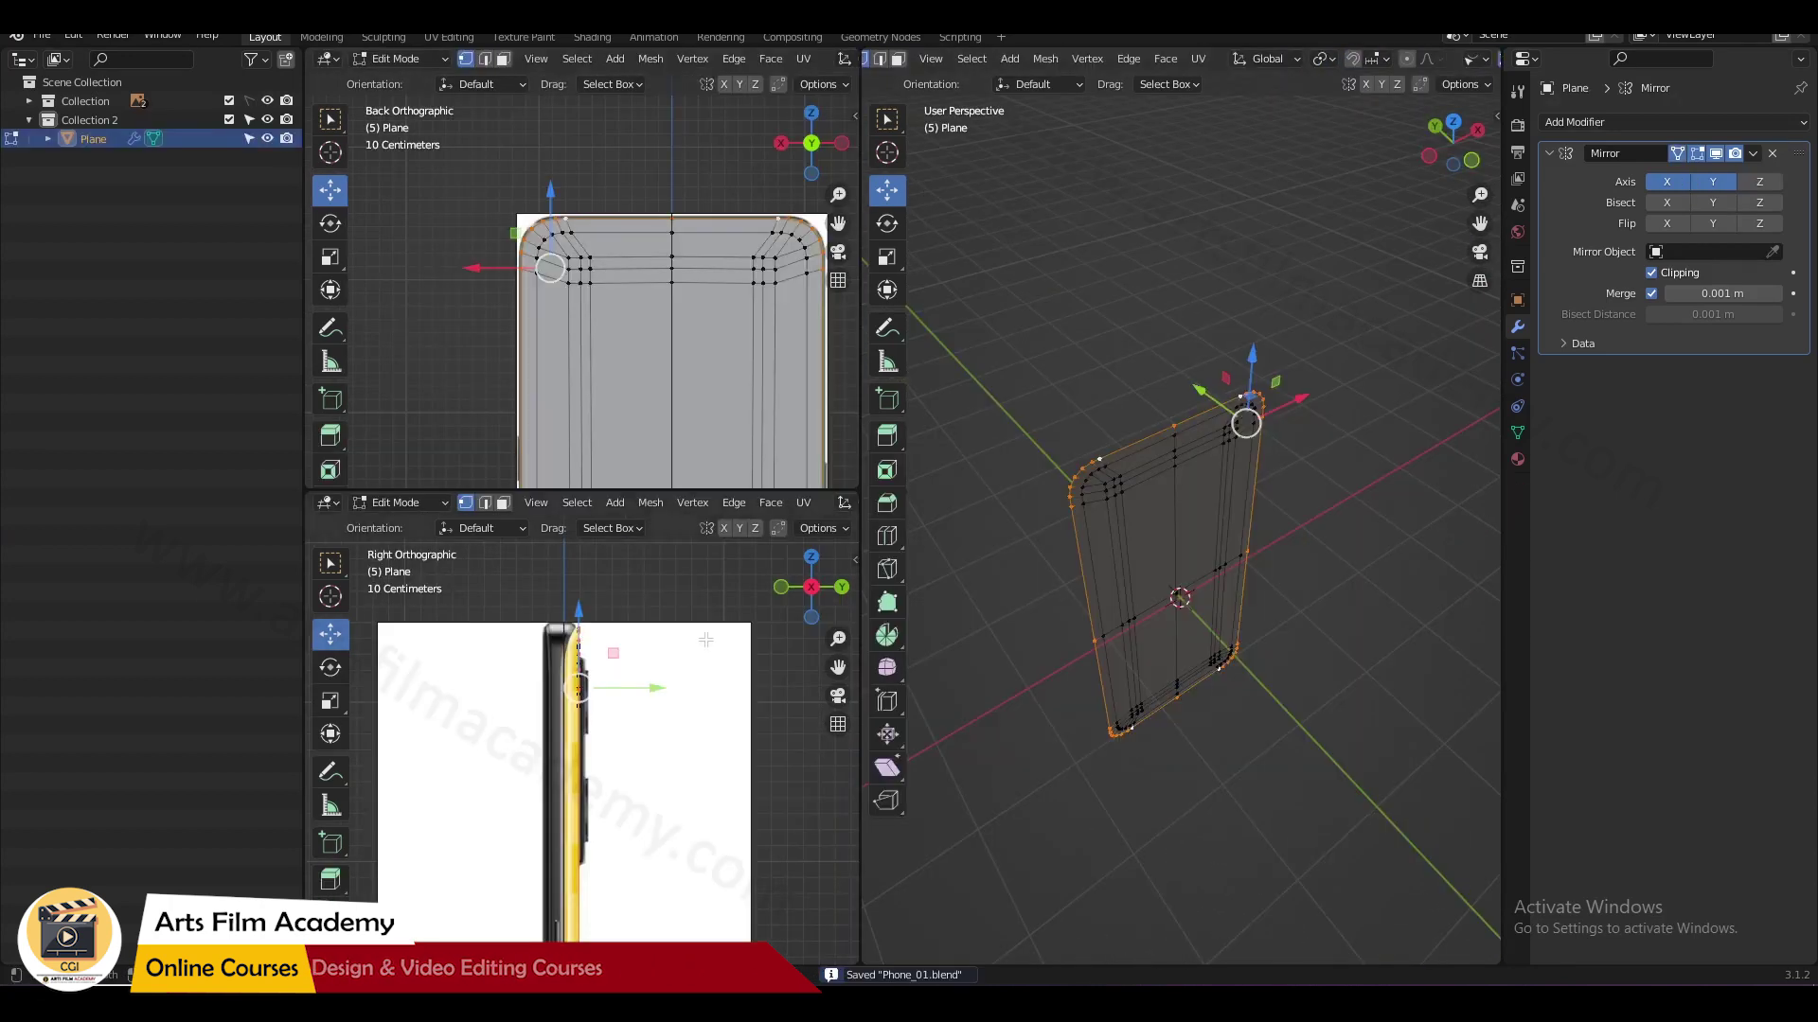
# Step: In the maximized Right view, move the selected side vertices onto the reference phone edge
pyautogui.hotkey('ctrl', 'space')
pyautogui.scroll(3, 946, 492)
pyautogui.scroll(-2, 947, 492)
pyautogui.scroll(2, 980, 481)
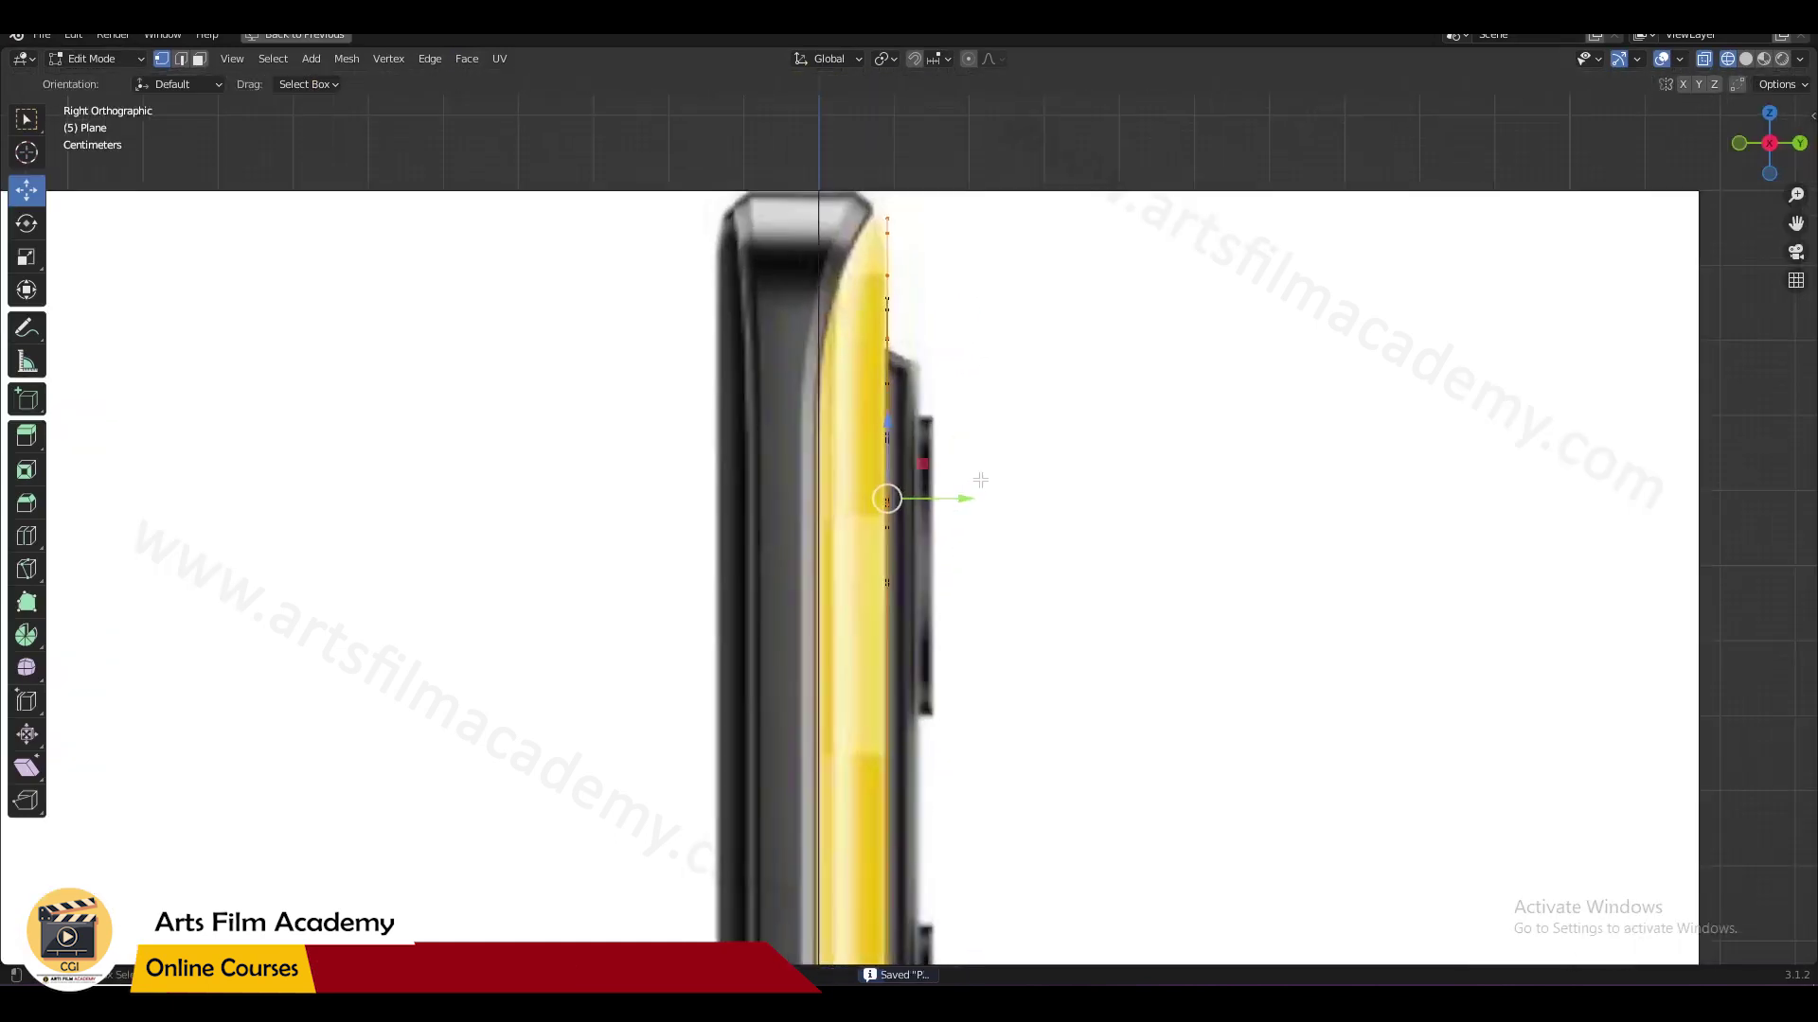
pyautogui.moveTo(957, 500); pyautogui.dragTo(918, 508)
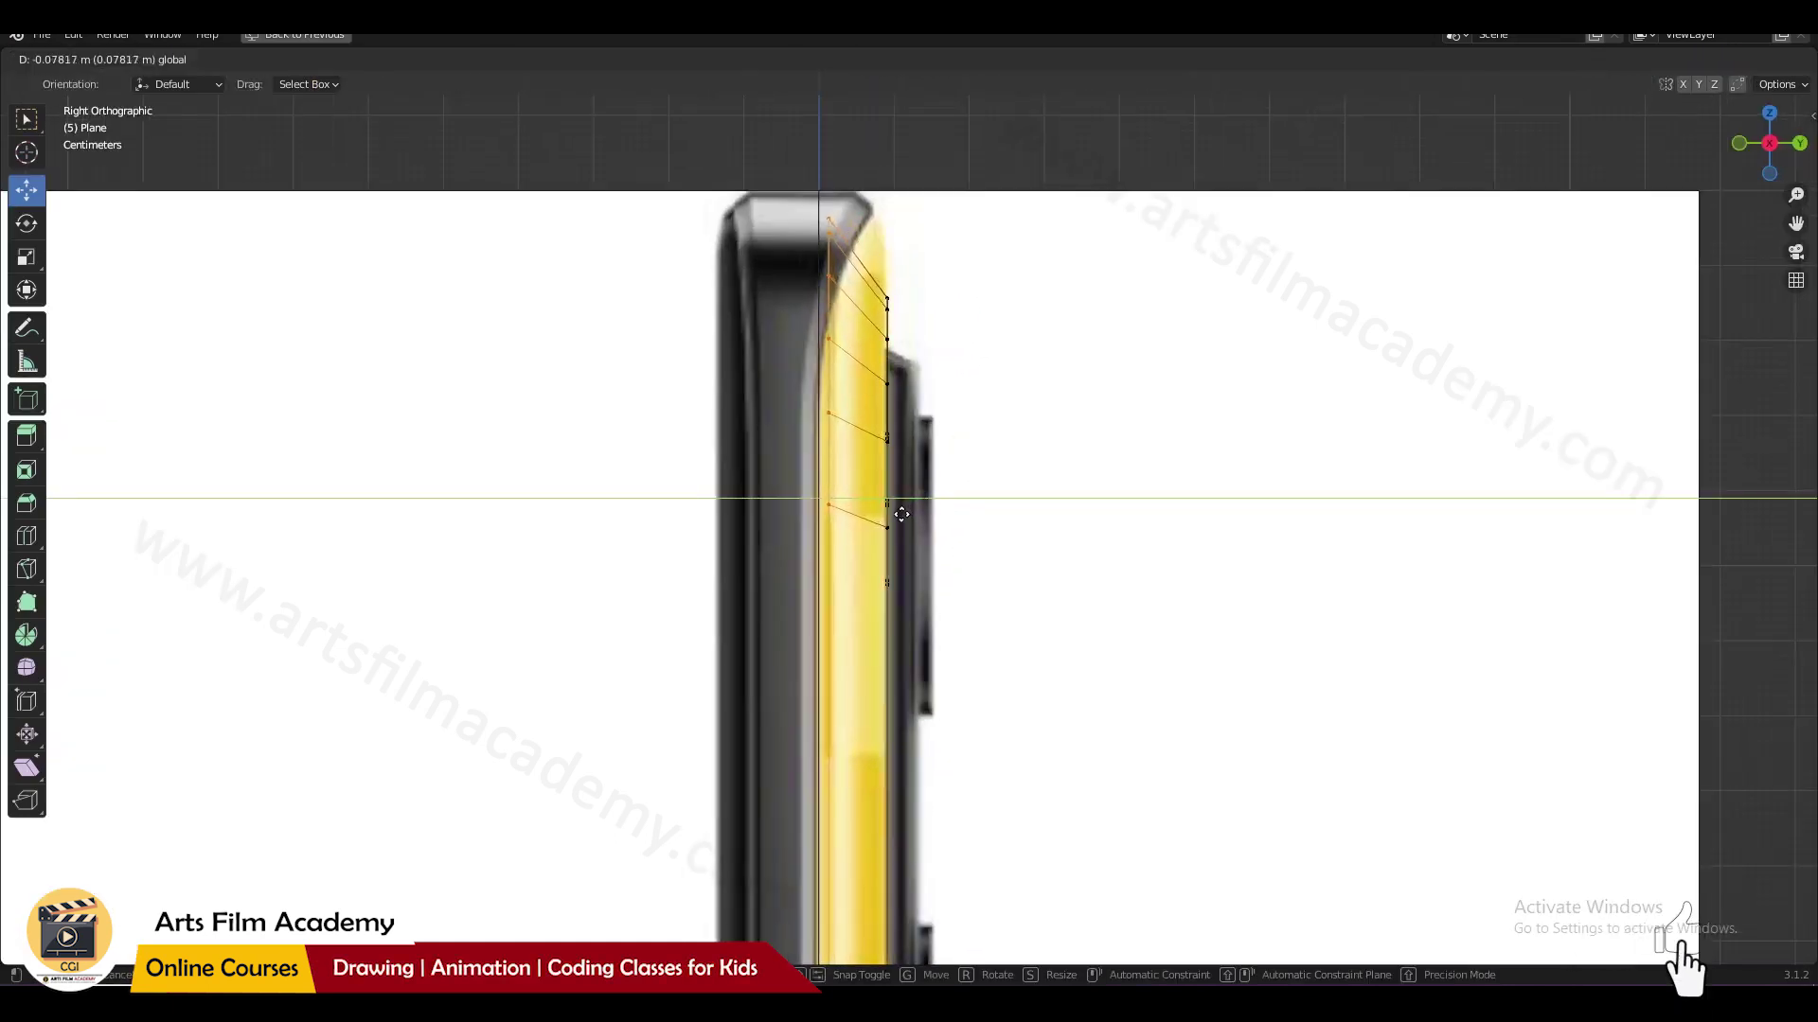
pyautogui.moveTo(894, 519); pyautogui.dragTo(894, 518)
# Step: Slide the top vertices along the curved edge and add a Subdivision modifier (viewport 1, render 2)
pyautogui.scroll(3, 911, 328)
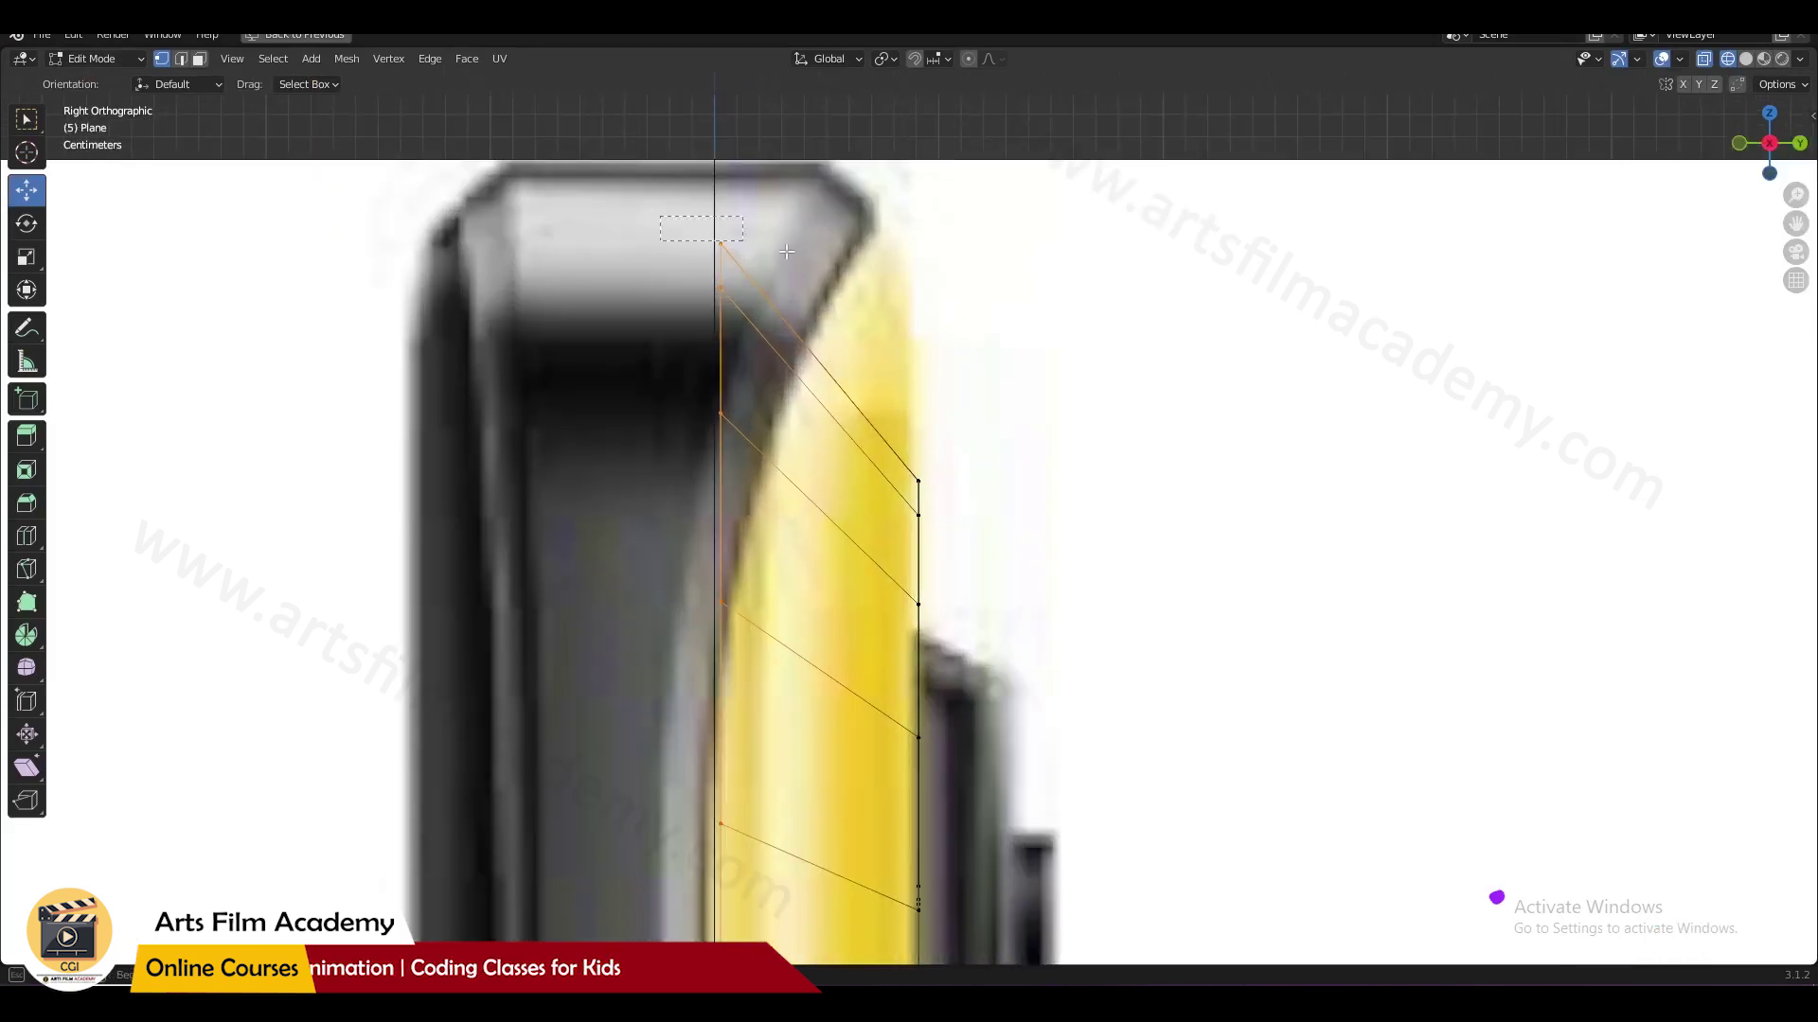
pyautogui.moveTo(859, 308); pyautogui.dragTo(861, 308)
pyautogui.moveTo(798, 254); pyautogui.dragTo(957, 252)
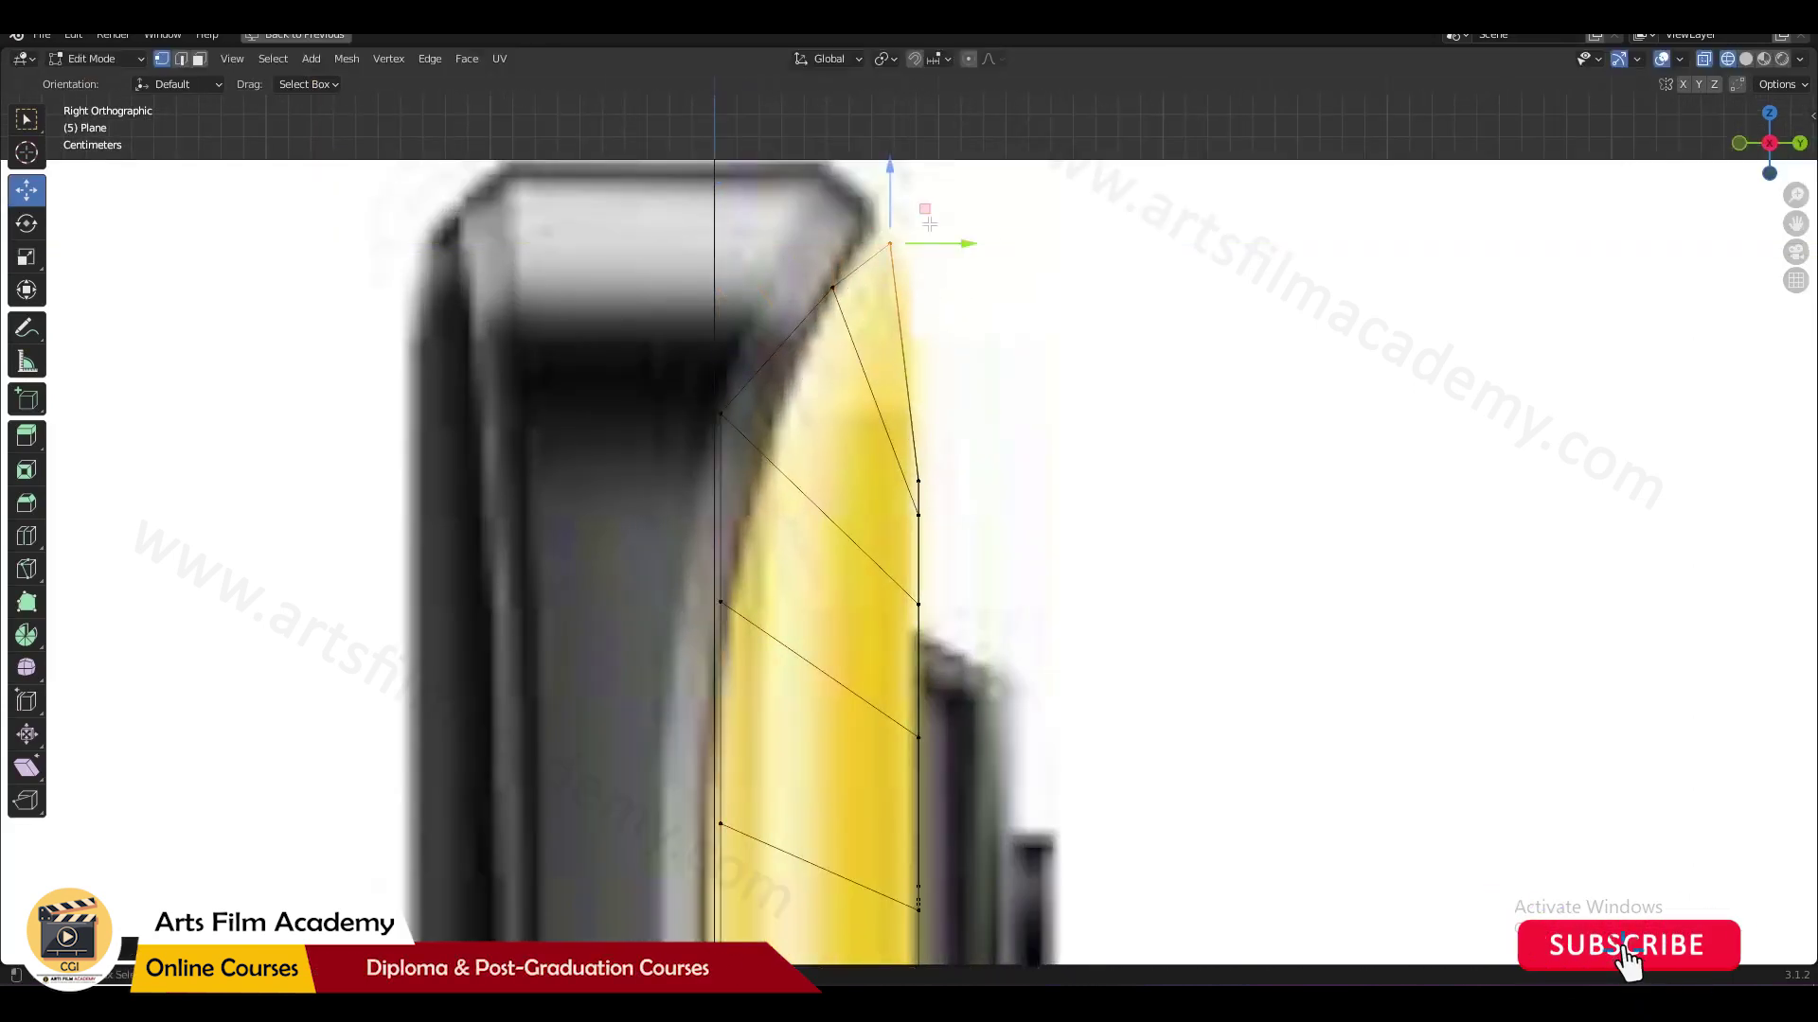
pyautogui.scroll(2, 905, 308)
pyautogui.scroll(-4, 814, 397)
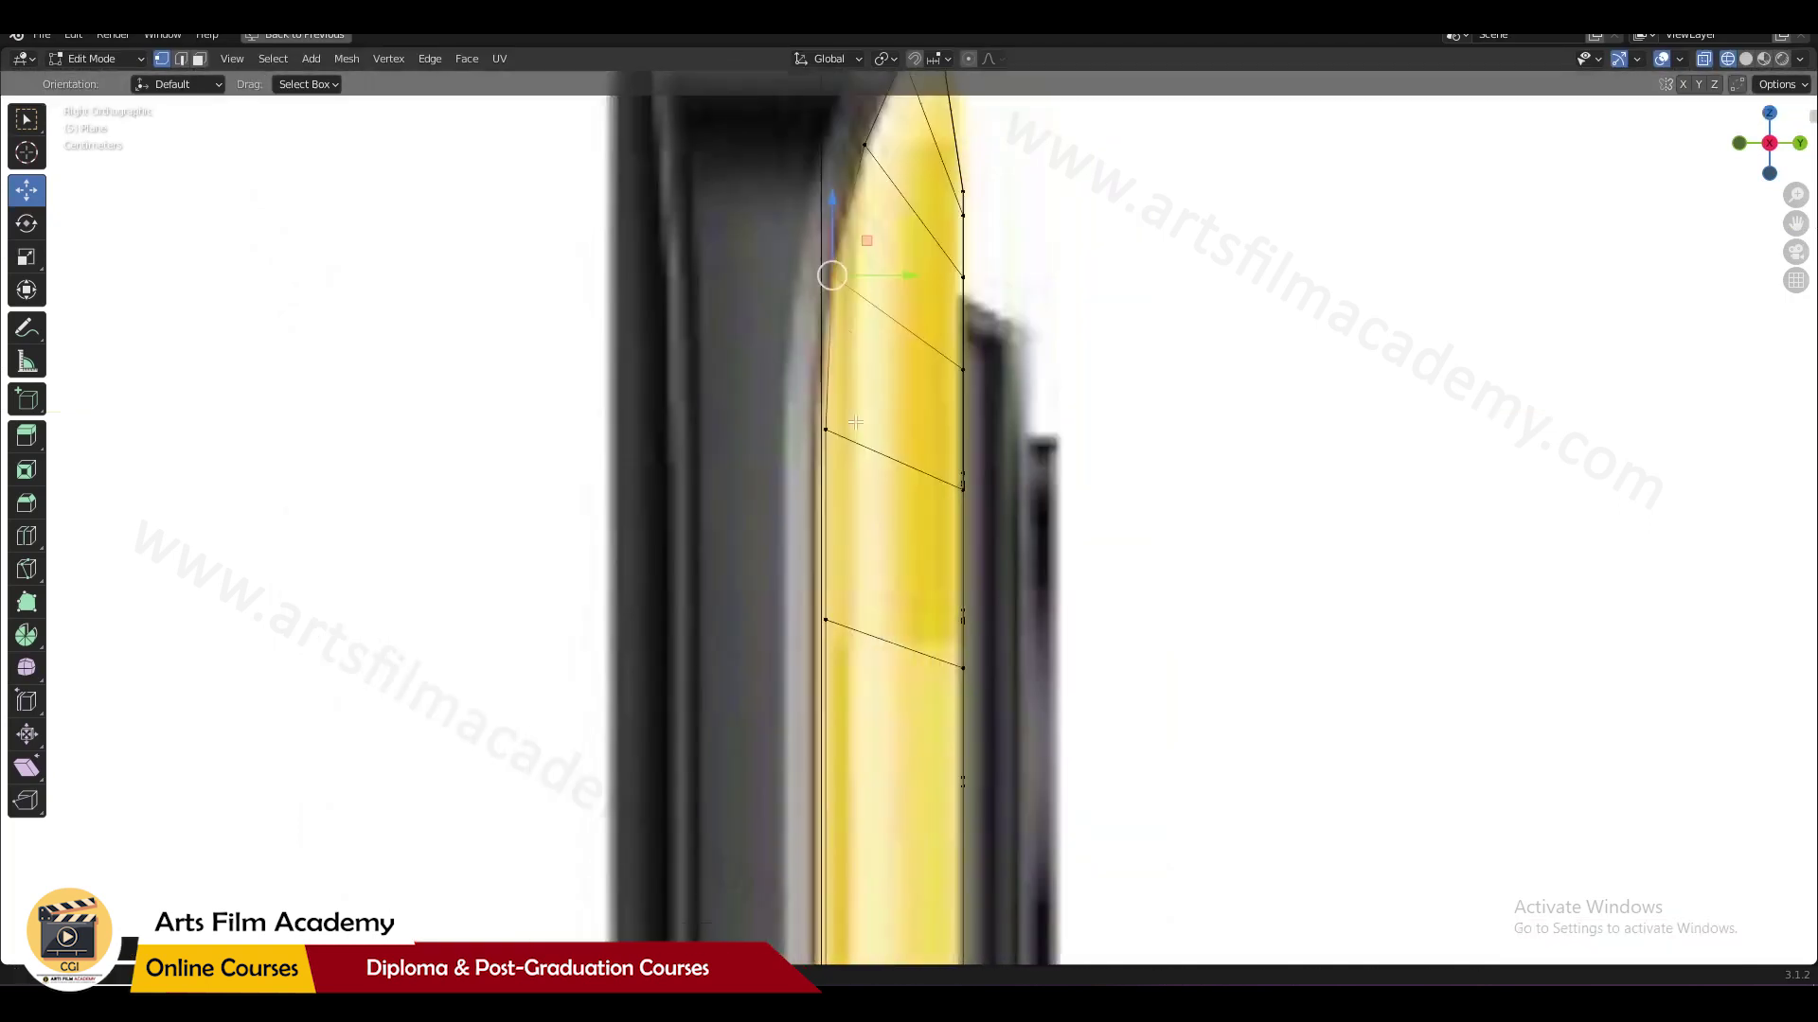
pyautogui.scroll(5, 885, 467)
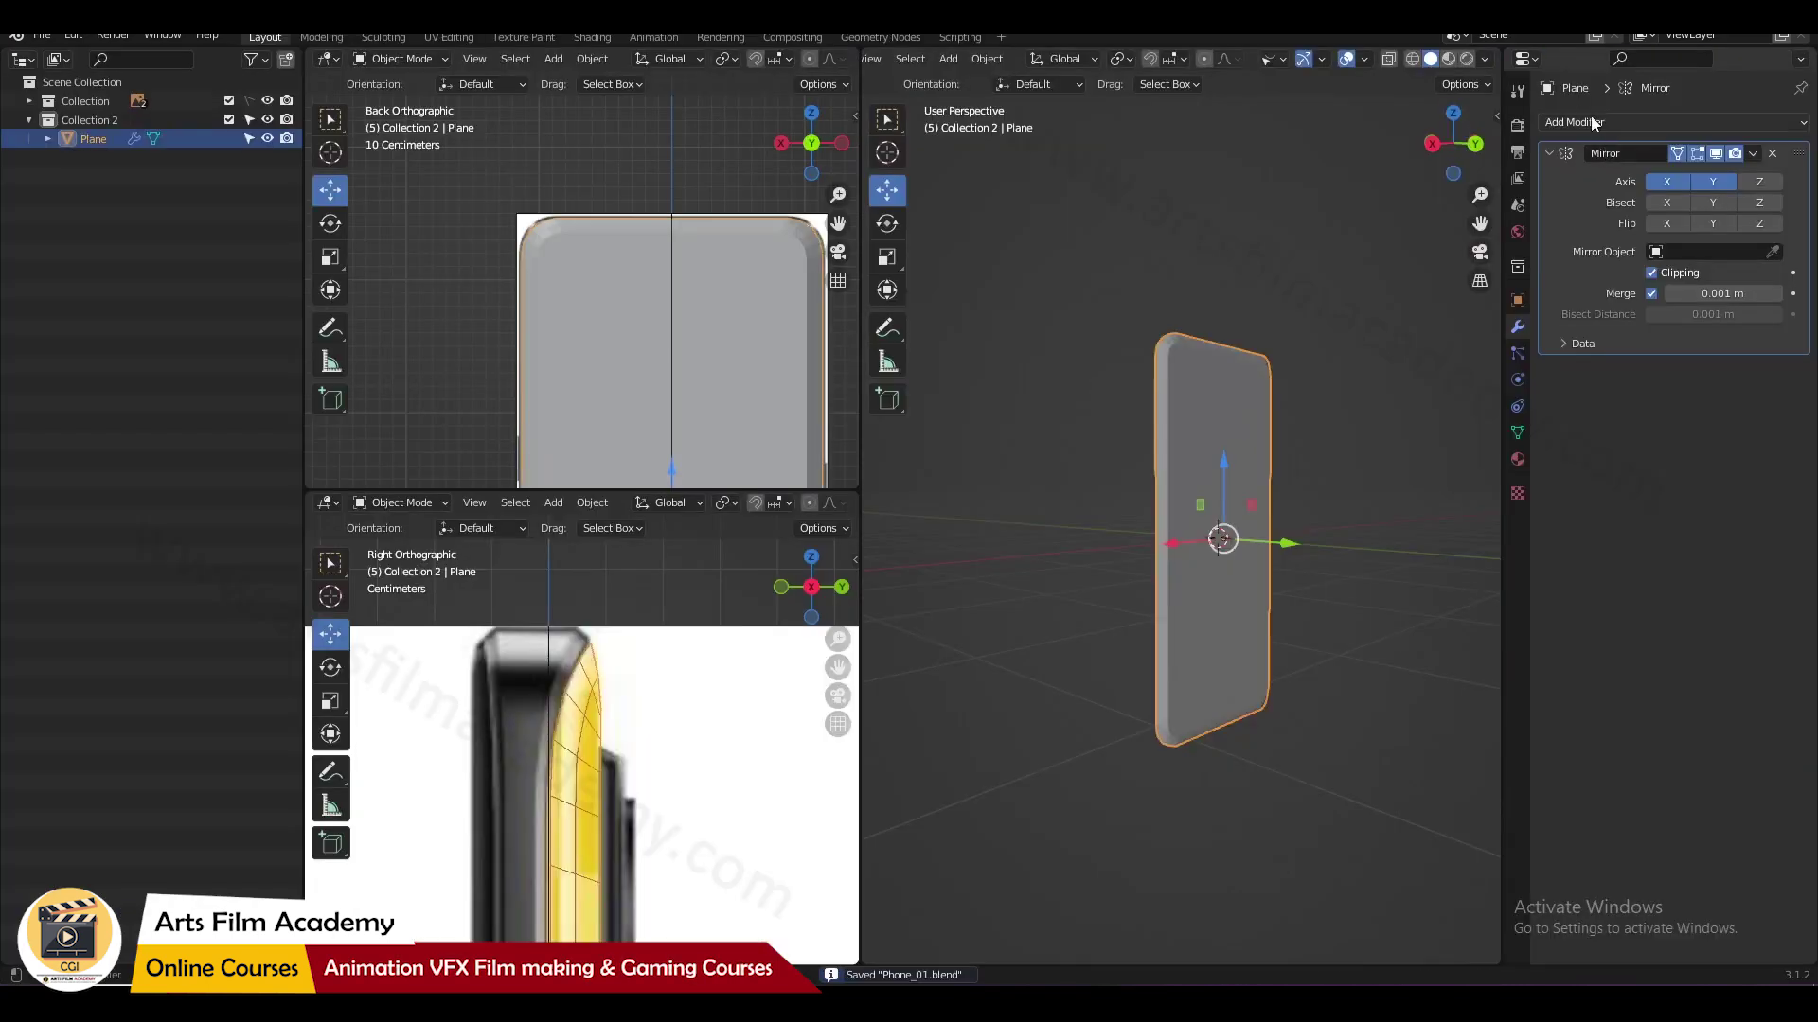
pyautogui.click(1591, 115)
pyautogui.click(1429, 483)
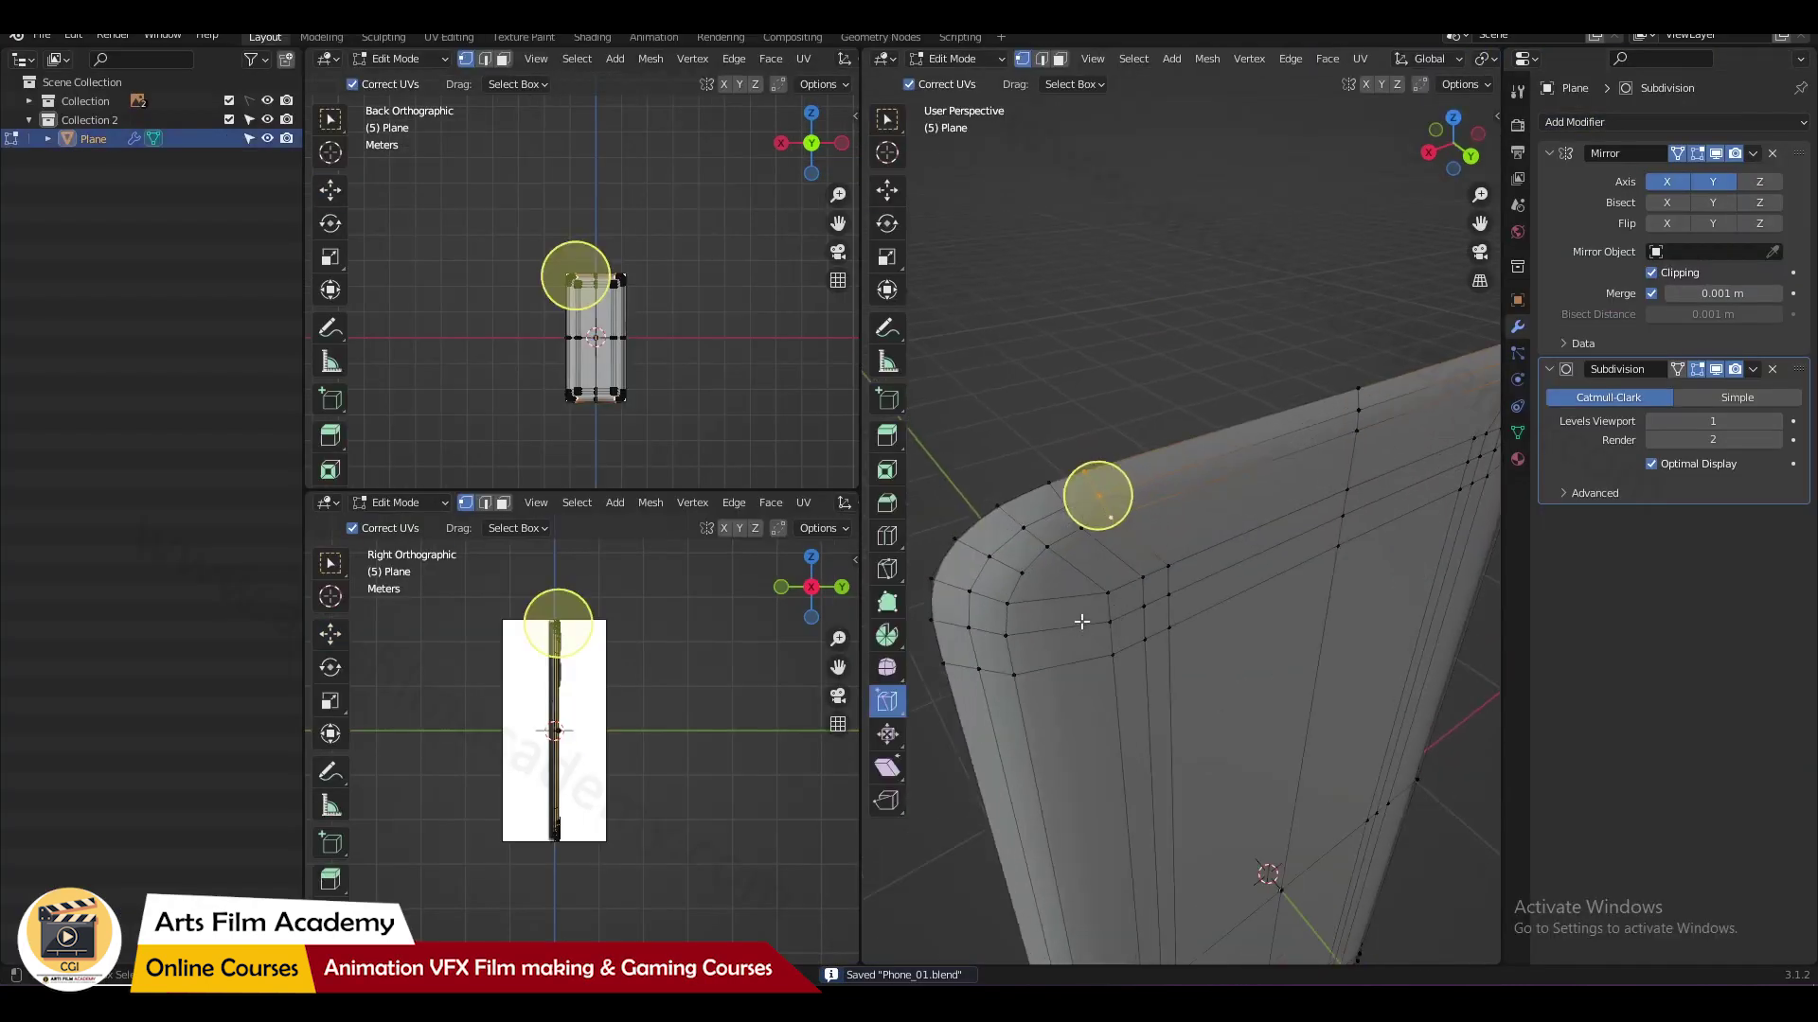
# Step: Duplicate the selected rim geometry, cancelling the move so it stays in place
pyautogui.moveTo(1166, 455); pyautogui.dragTo(1250, 552, button='middle')
pyautogui.hotkey('shift', 'space')
pyautogui.press('g')
pyautogui.hotkey('shift', 'd')
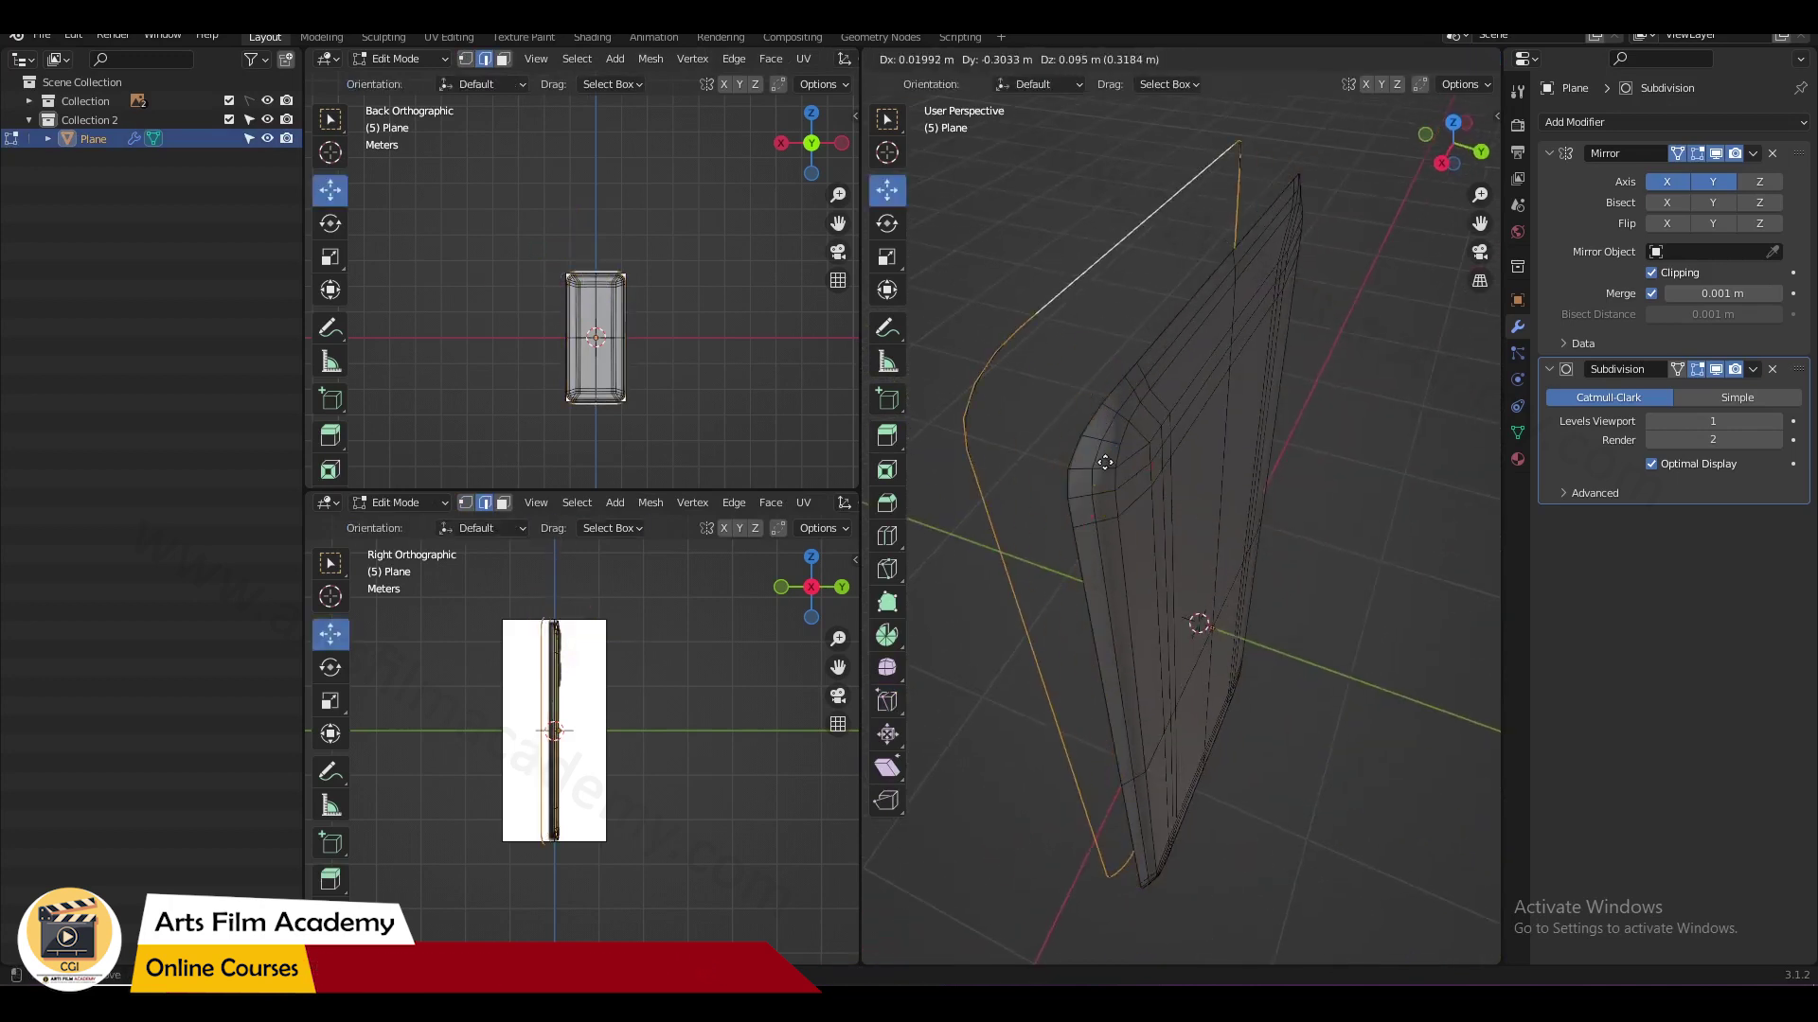
pyautogui.rightClick(1186, 512)
# Step: Extrude the outer rim edge in place and scale it outward along X by about 1.05
pyautogui.press('e')
pyautogui.rightClick(1130, 601)
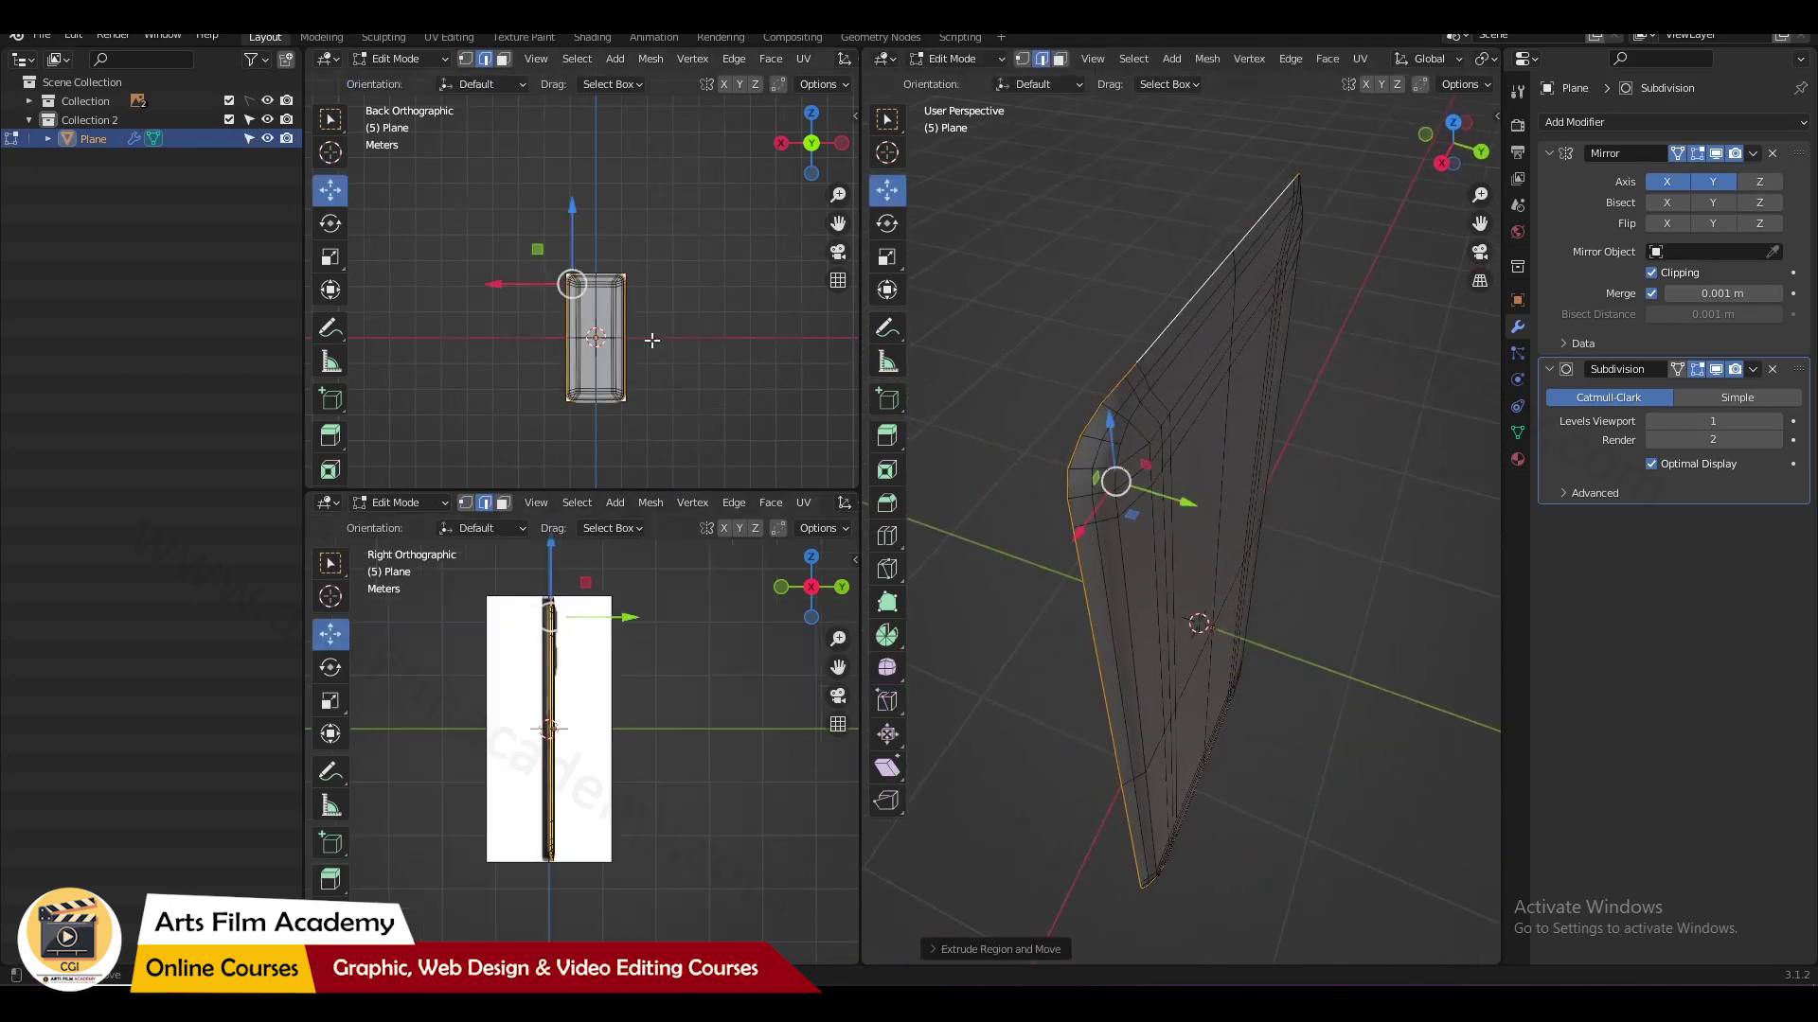
pyautogui.scroll(10, 538, 295)
pyautogui.hotkey('ctrl', 'space')
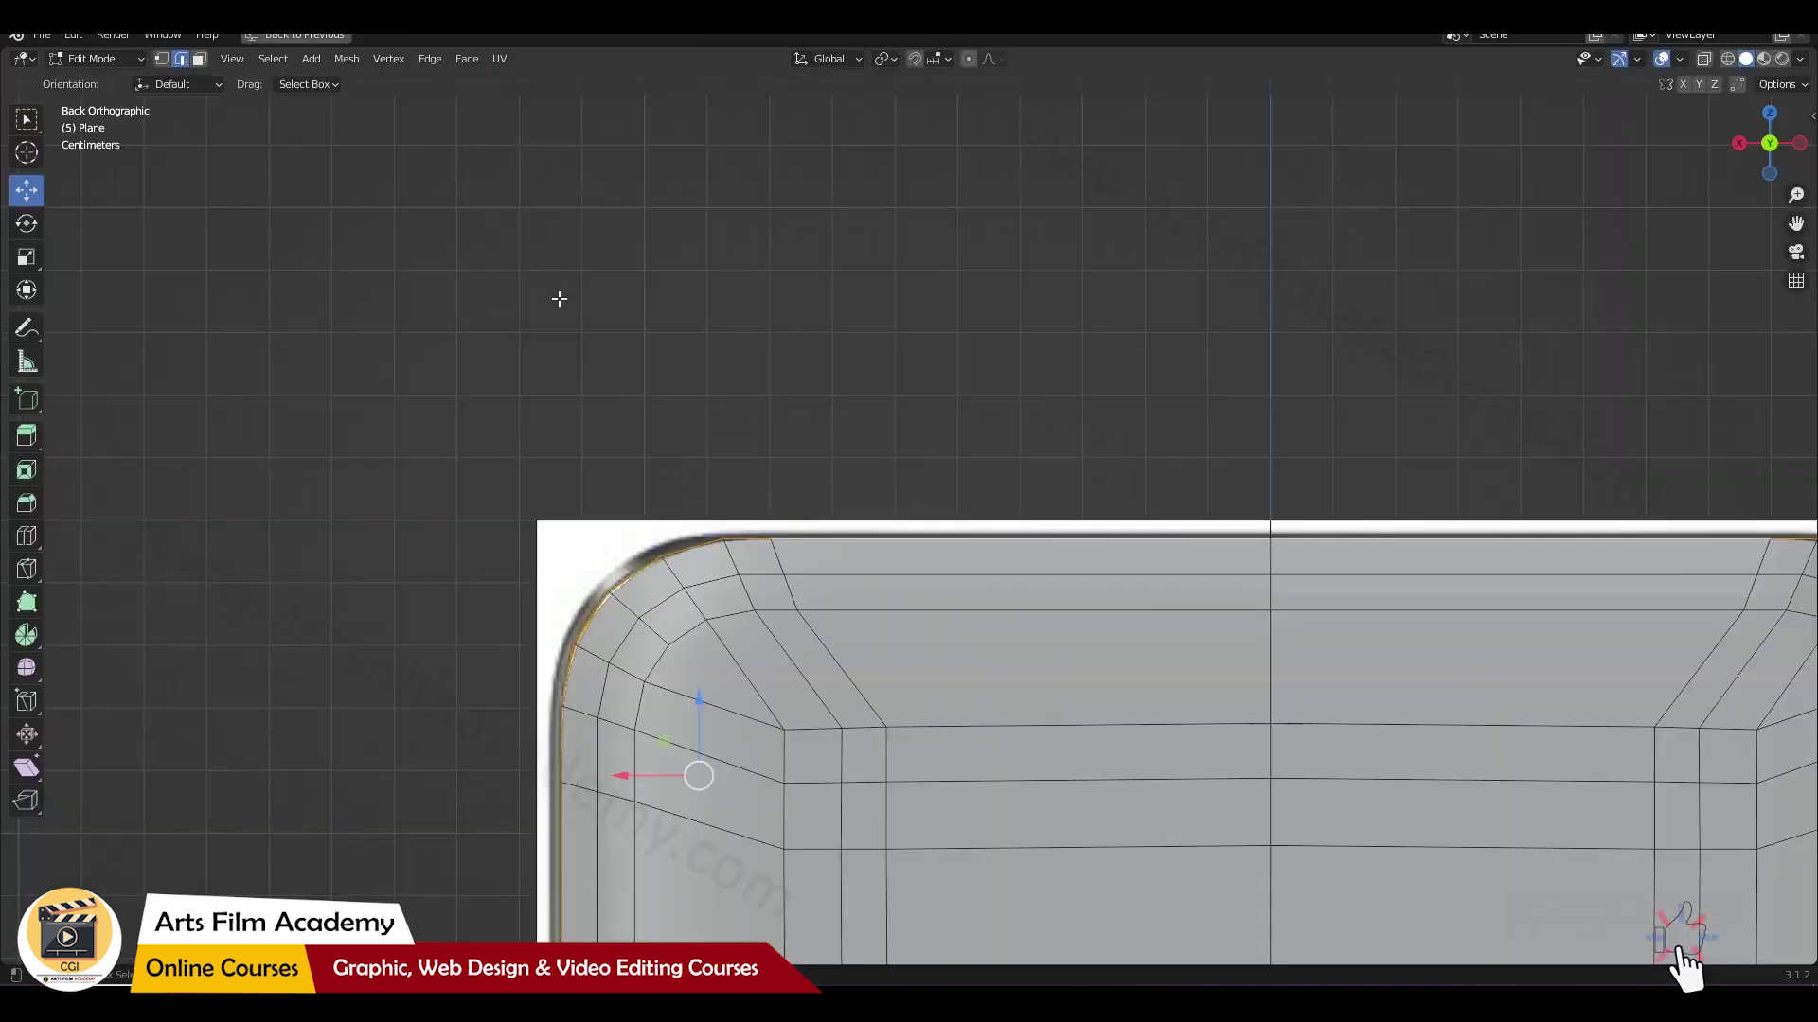
pyautogui.scroll(4, 459, 571)
pyautogui.scroll(-5, 362, 598)
pyautogui.keyDown('ctrl'); pyautogui.scroll(-3, 1339, 568); pyautogui.keyUp('ctrl')
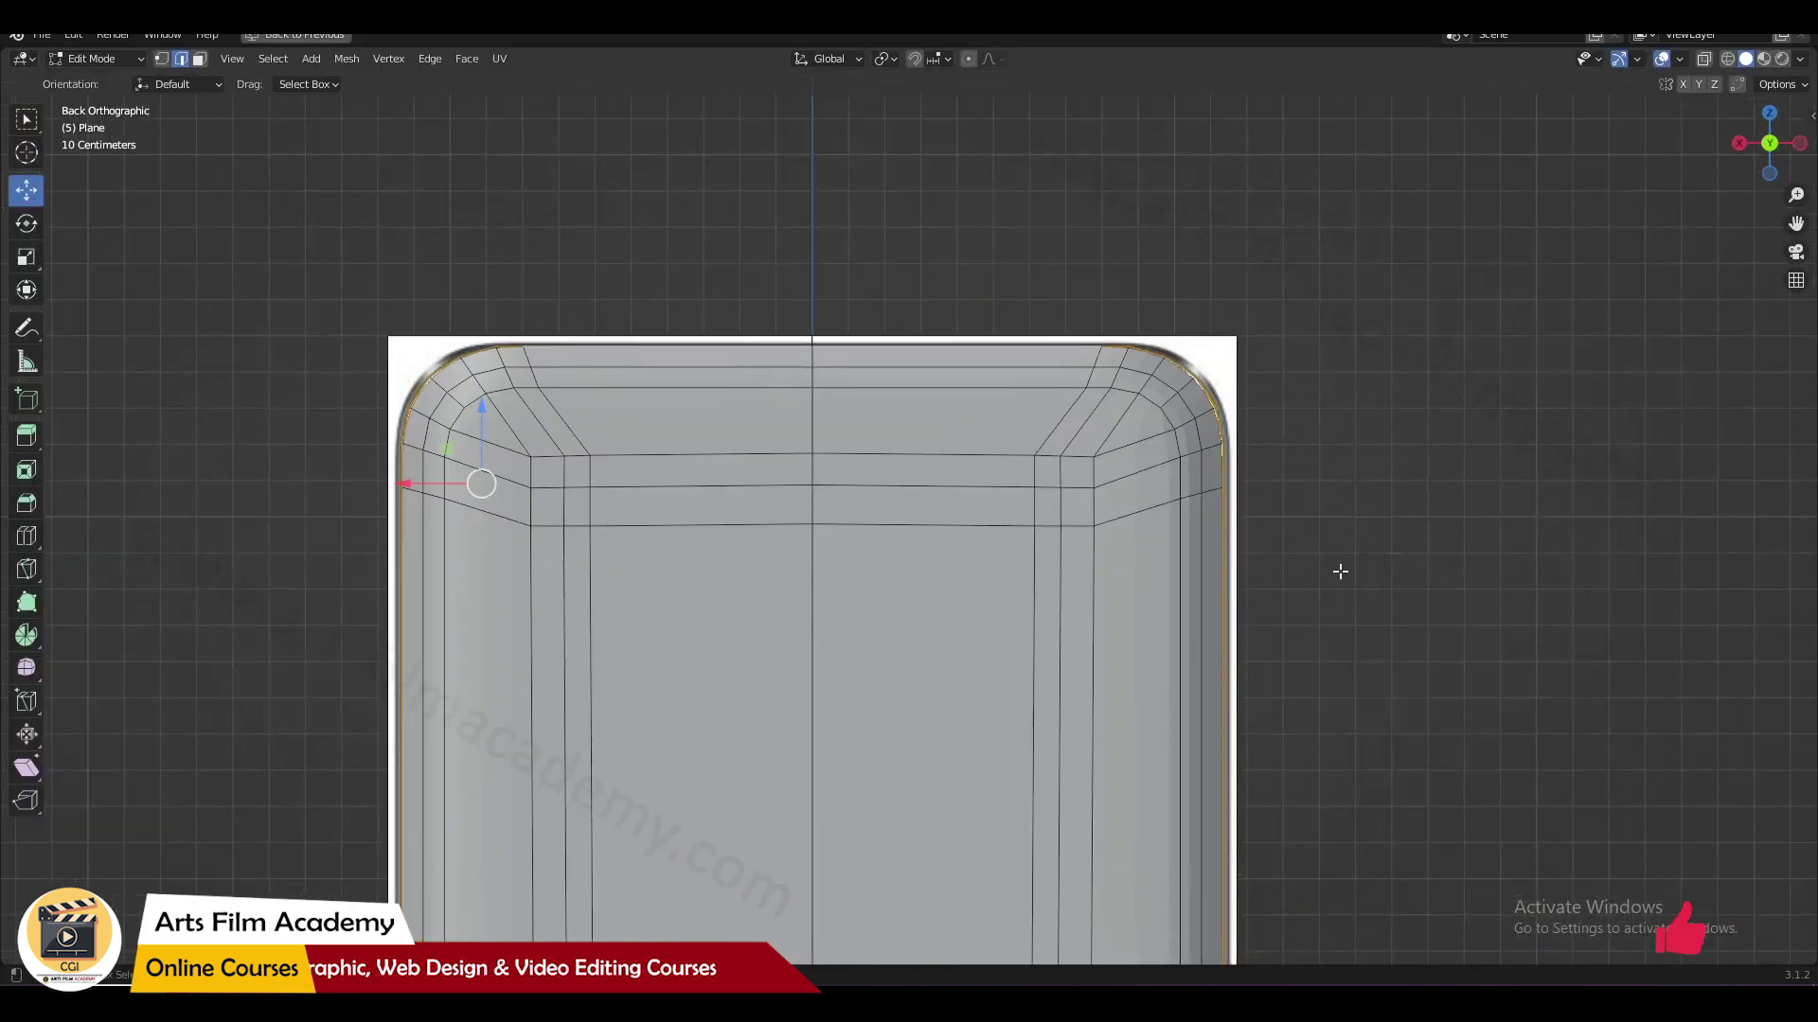
pyautogui.scroll(1, 1339, 568)
pyautogui.press('s')
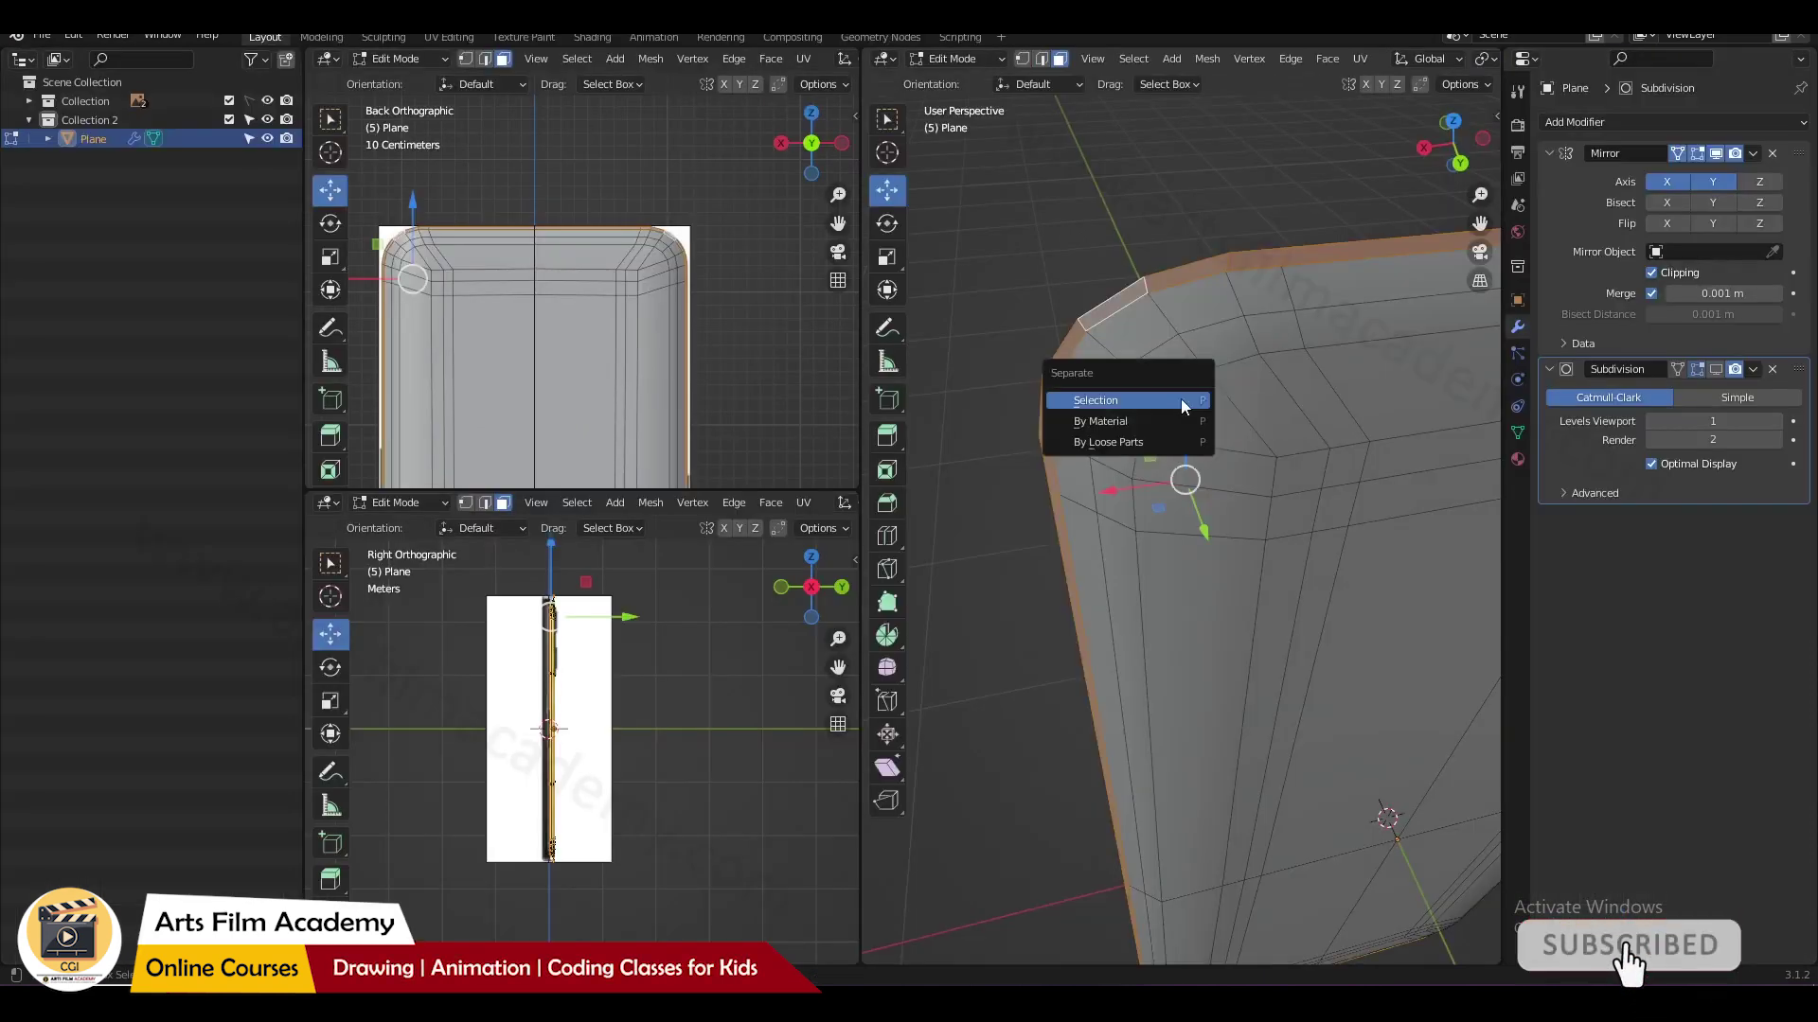
# Step: Separate the selected rim into its own object, Plane.001, and scale it to fit
pyautogui.click(1180, 400)
pyautogui.moveTo(1065, 407); pyautogui.dragTo(1186, 310, button='middle')
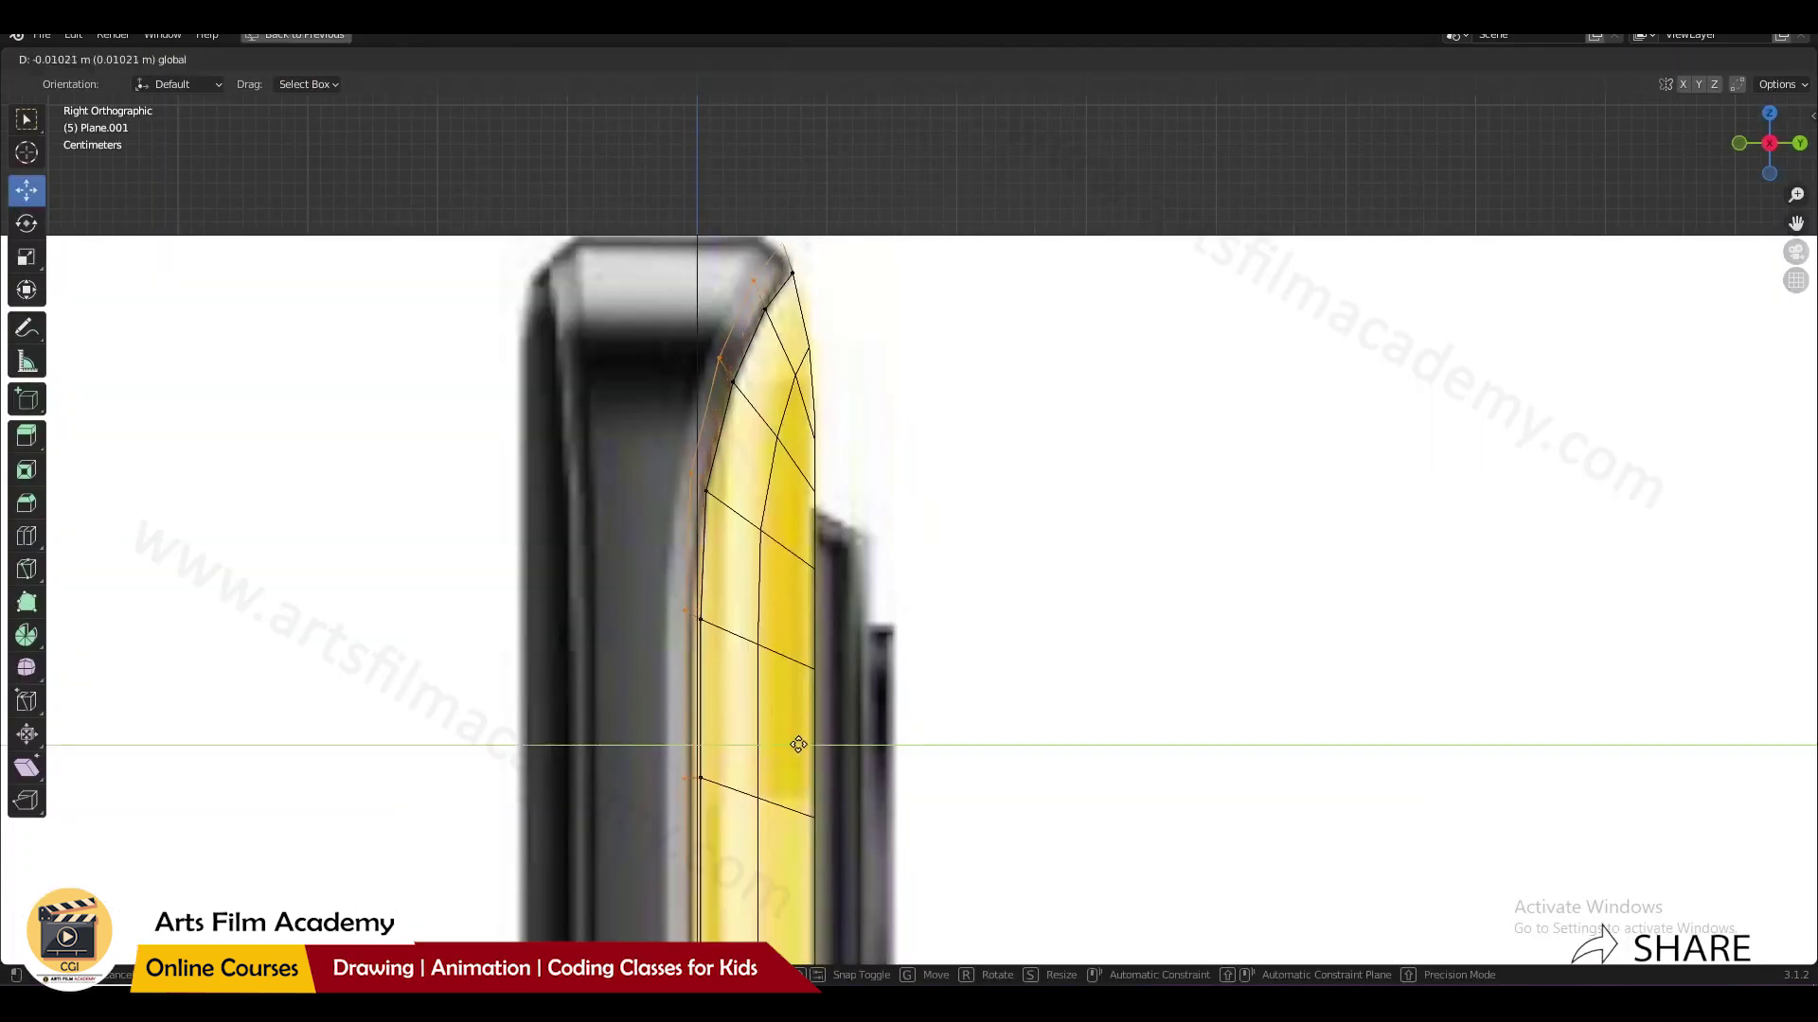
pyautogui.click(798, 745)
pyautogui.scroll(-5, 798, 745)
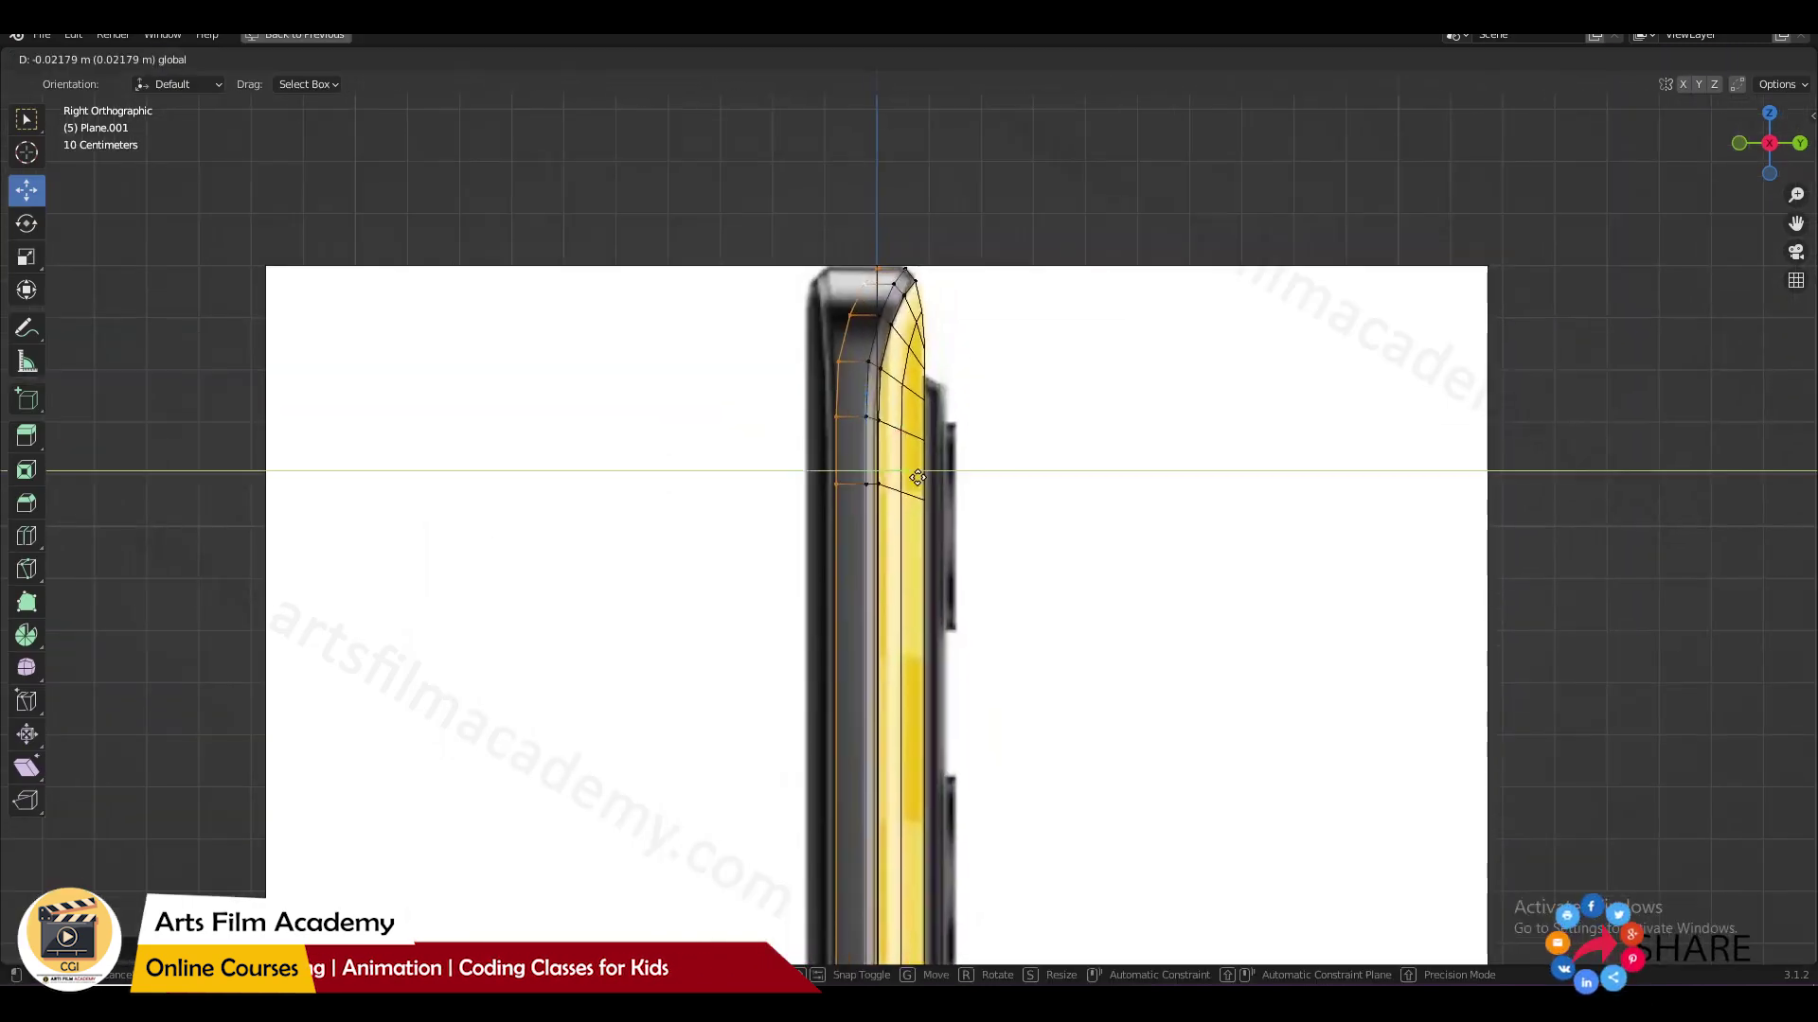
pyautogui.press('s')
pyautogui.click(982, 714)
pyautogui.moveTo(982, 714); pyautogui.dragTo(1168, 601, button='middle')
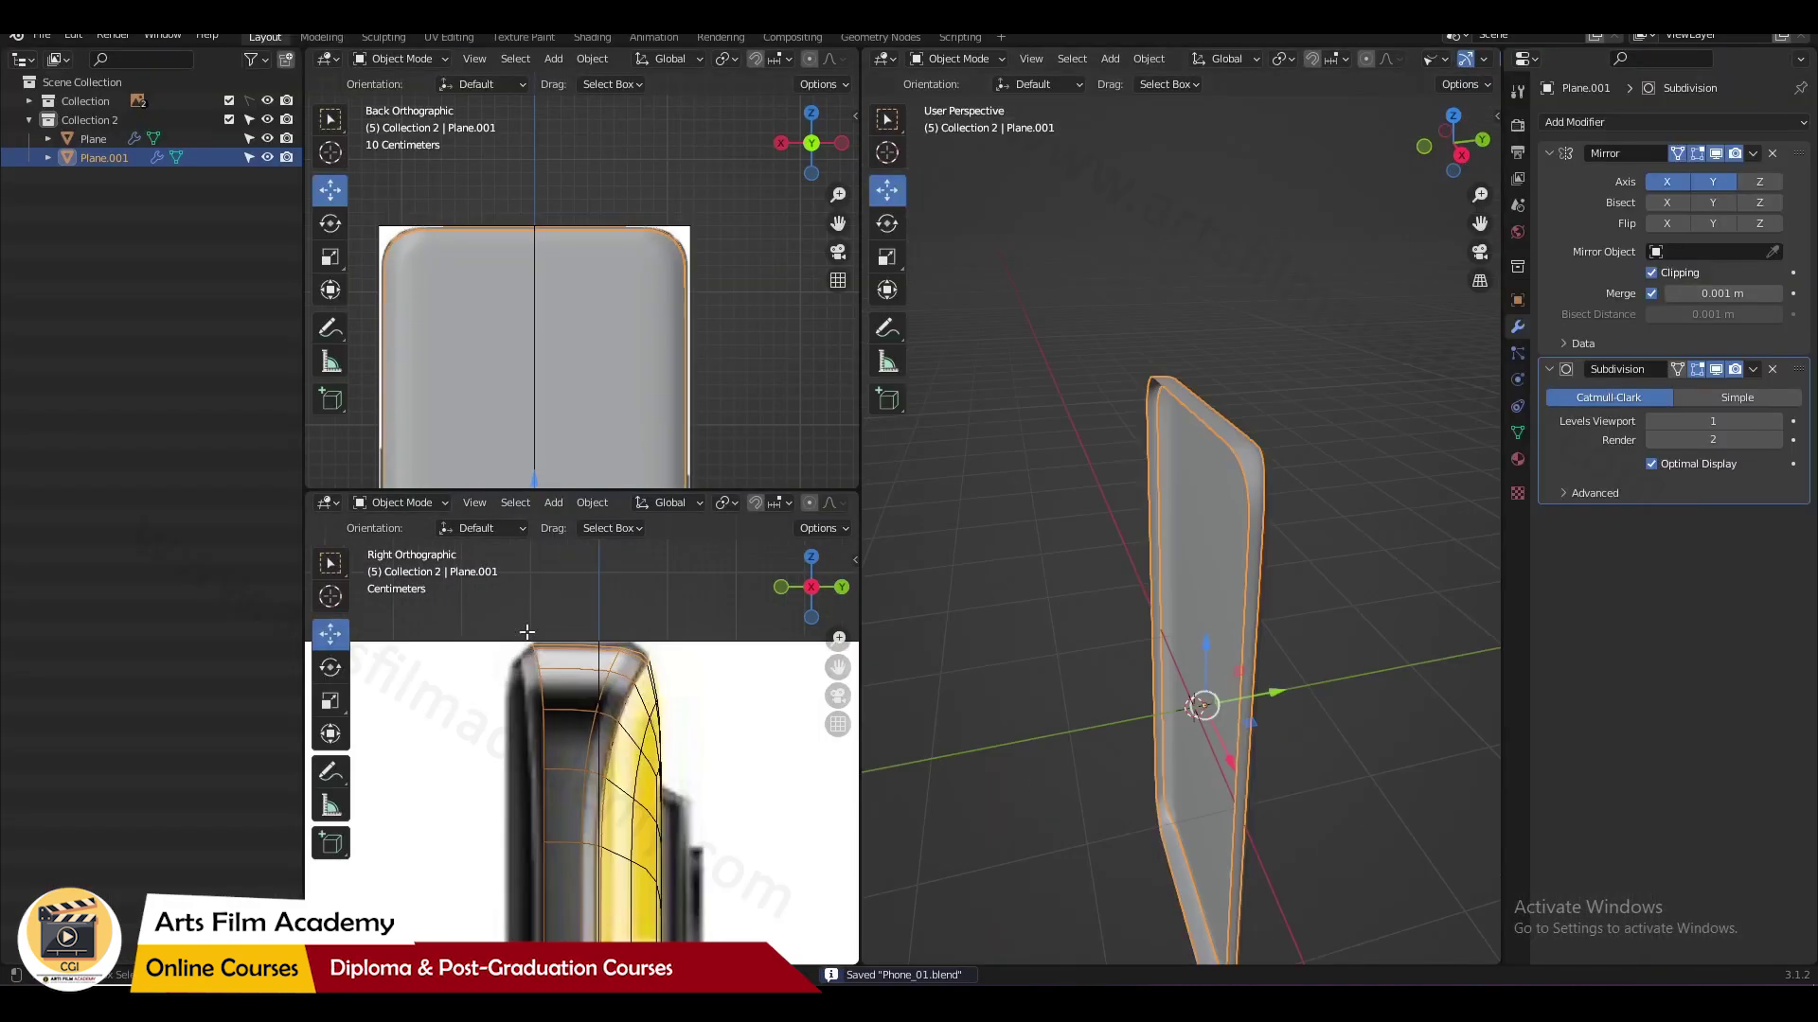
# Step: Scale the new rim object's vertices down slightly to follow the phone's side frame
pyautogui.press('Tab')
pyautogui.scroll(3, 612, 783)
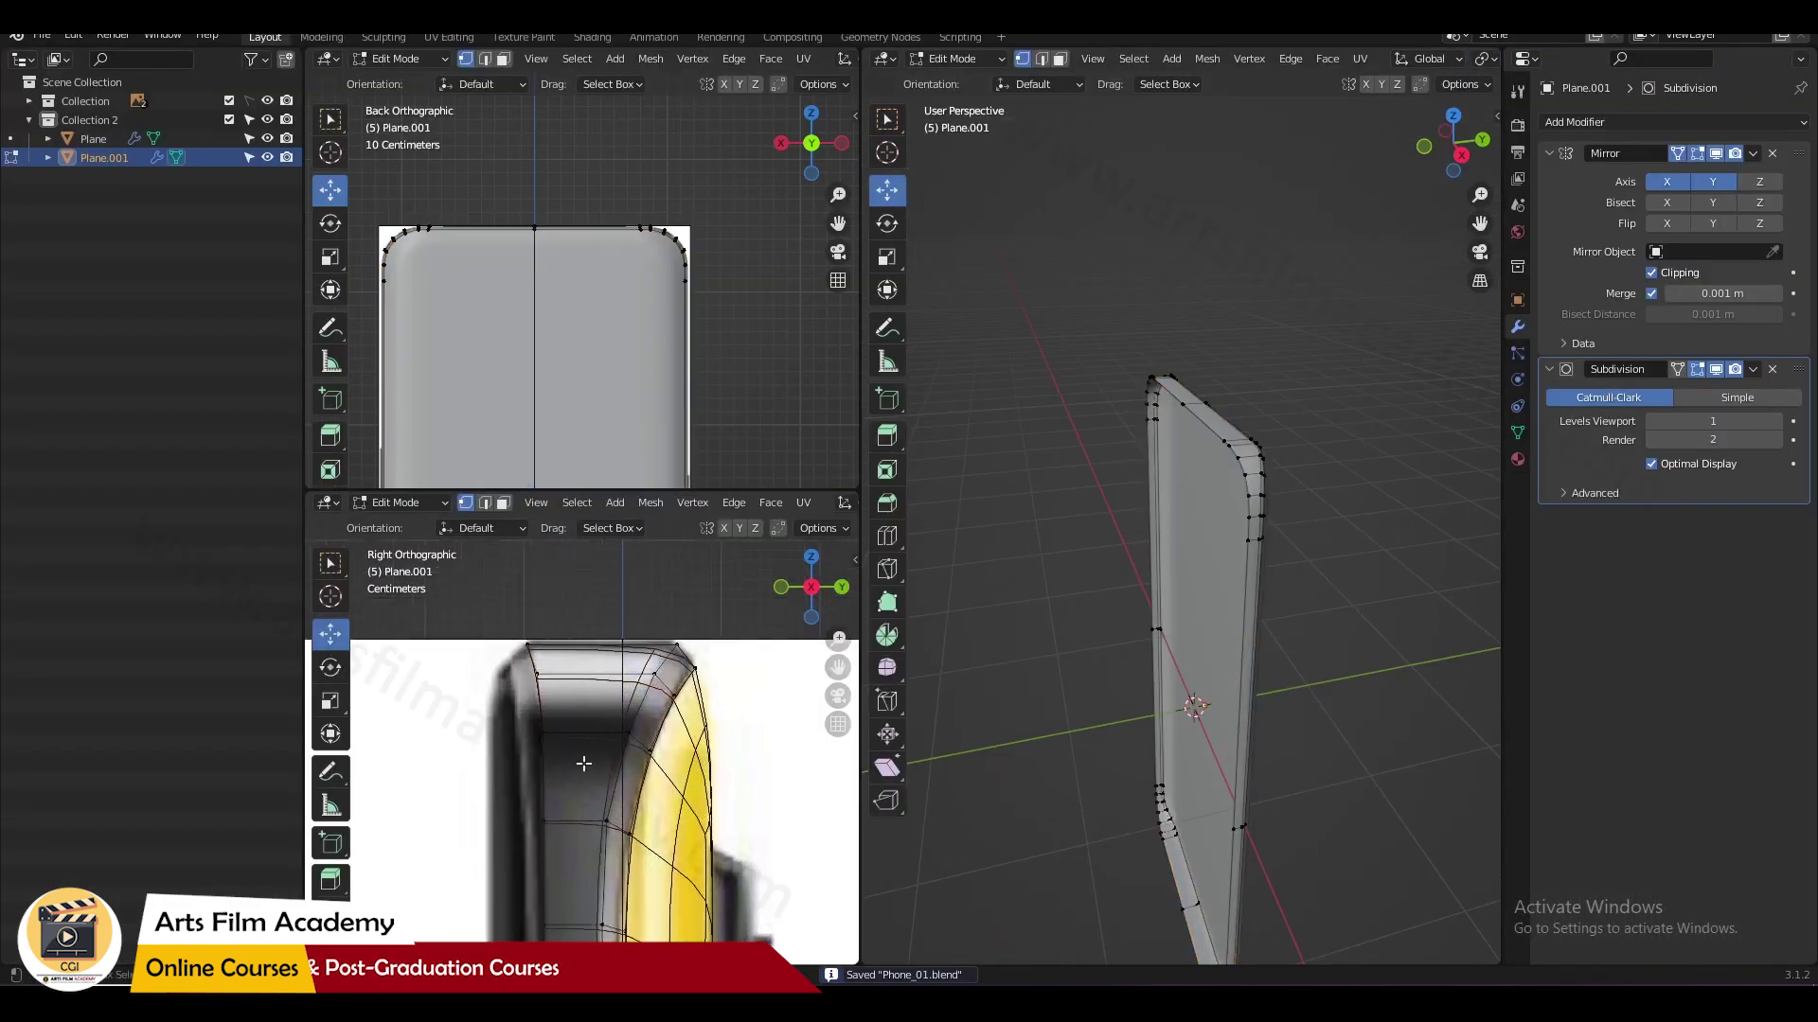
pyautogui.keyDown('shift'); pyautogui.moveTo(647, 707); pyautogui.dragTo(657, 653, button='middle'); pyautogui.keyUp('shift')
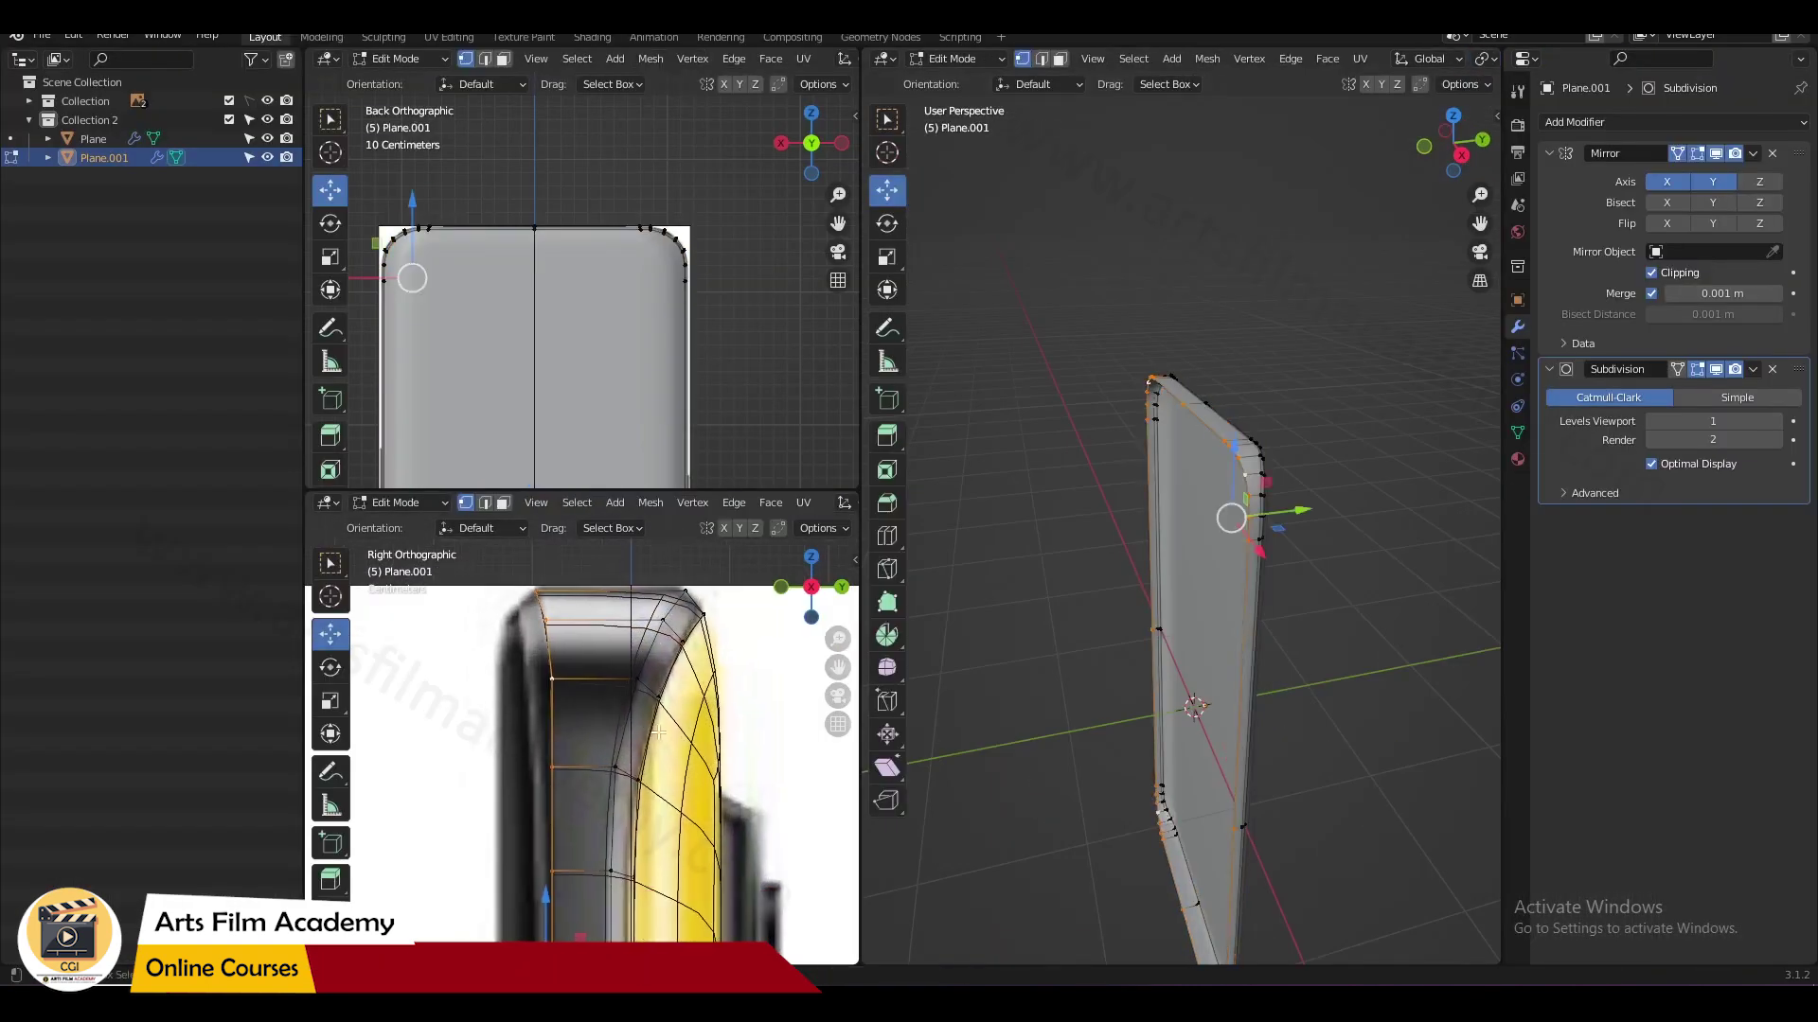
pyautogui.press('Tab')
pyautogui.press('Tab')
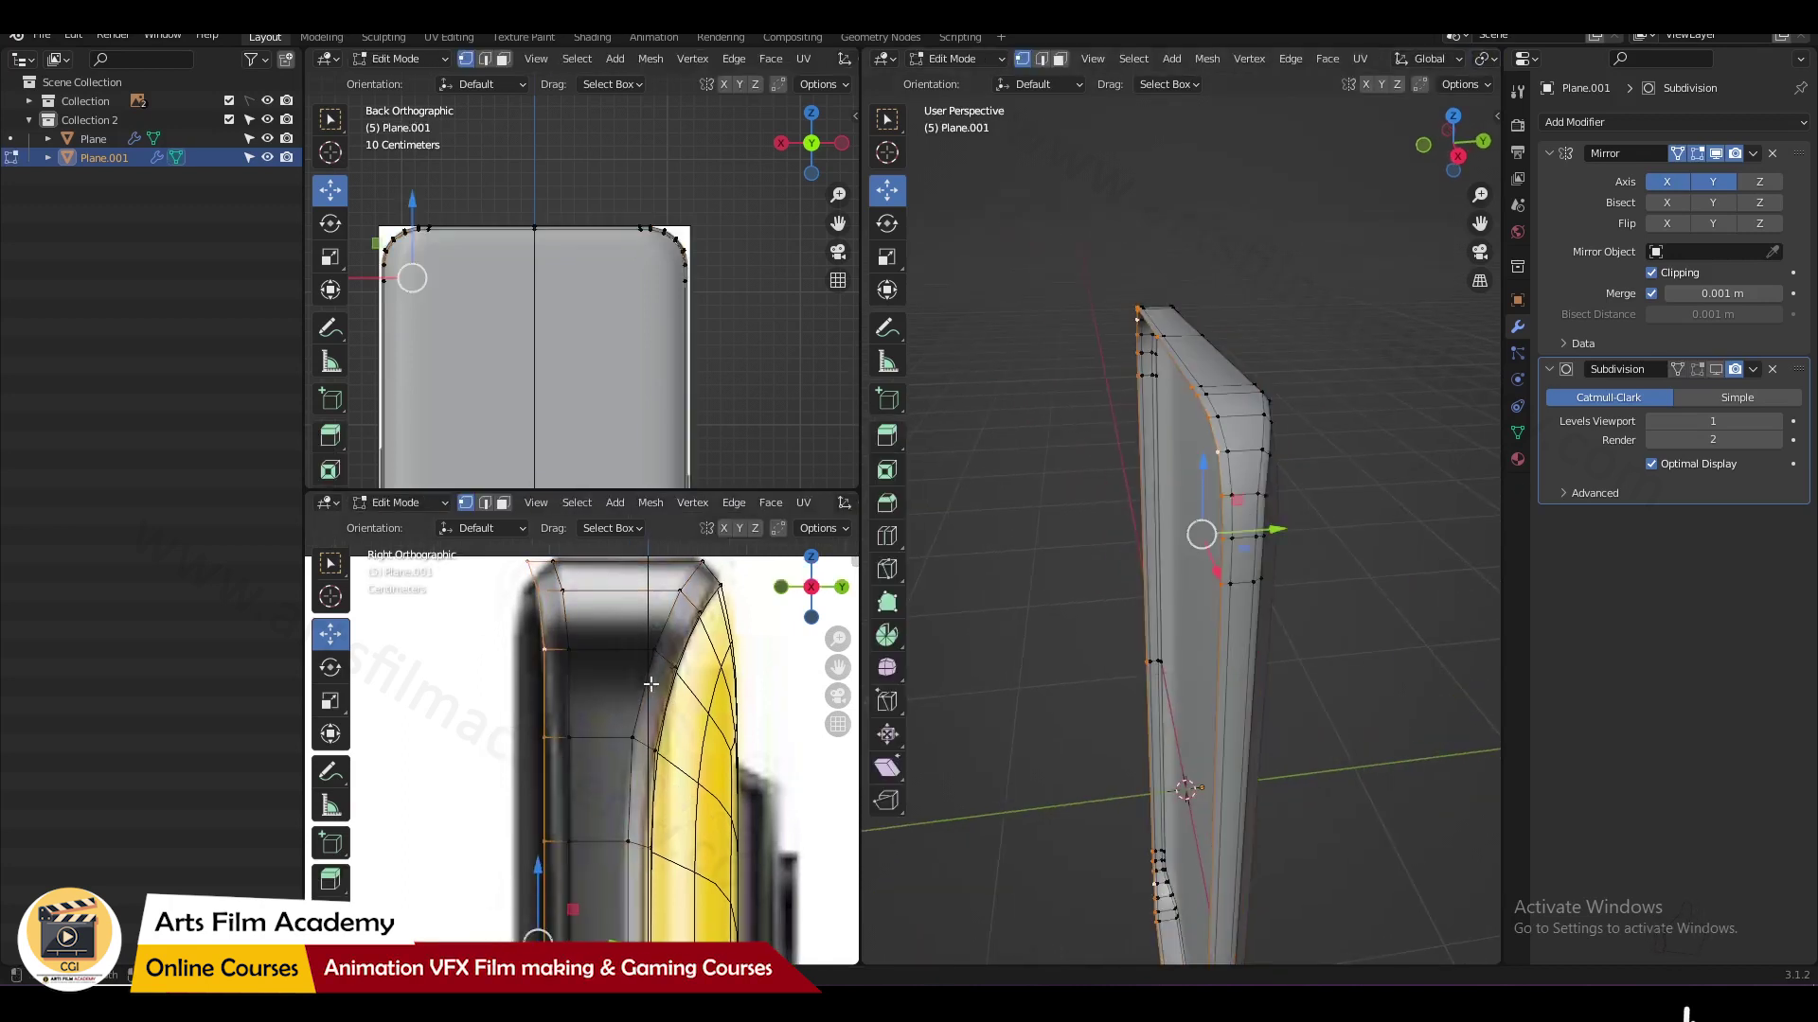
pyautogui.hotkey('ctrl', 'space')
pyautogui.press('s')
pyautogui.click(1171, 523)
pyautogui.hotkey('ctrl', 'space')
pyautogui.press('g')
pyautogui.press('Escape')
# Step: Separate a copy of the selection into Plane.002 and scale it down in the side view
pyautogui.press('p')
pyautogui.press('s')
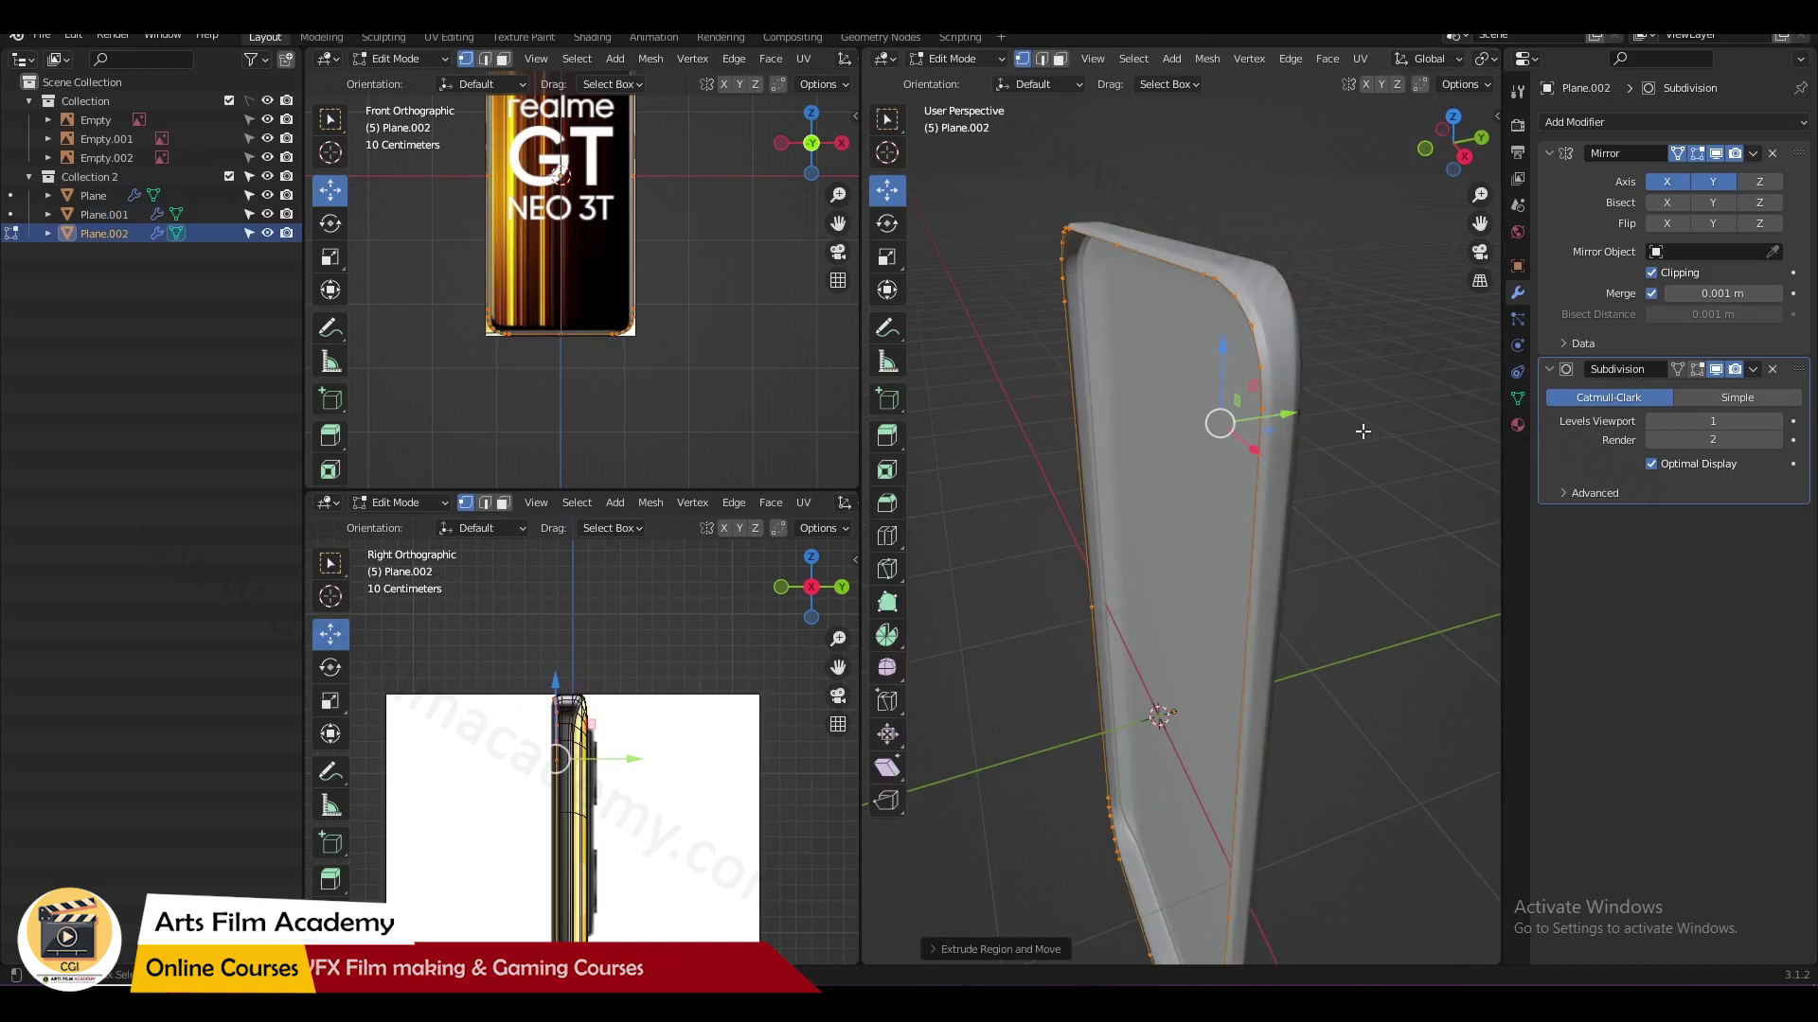
pyautogui.press('s')
pyautogui.click(1389, 417)
pyautogui.scroll(6, 569, 844)
pyautogui.press('s')
pyautogui.click(674, 812)
pyautogui.hotkey('ctrl', 'space')
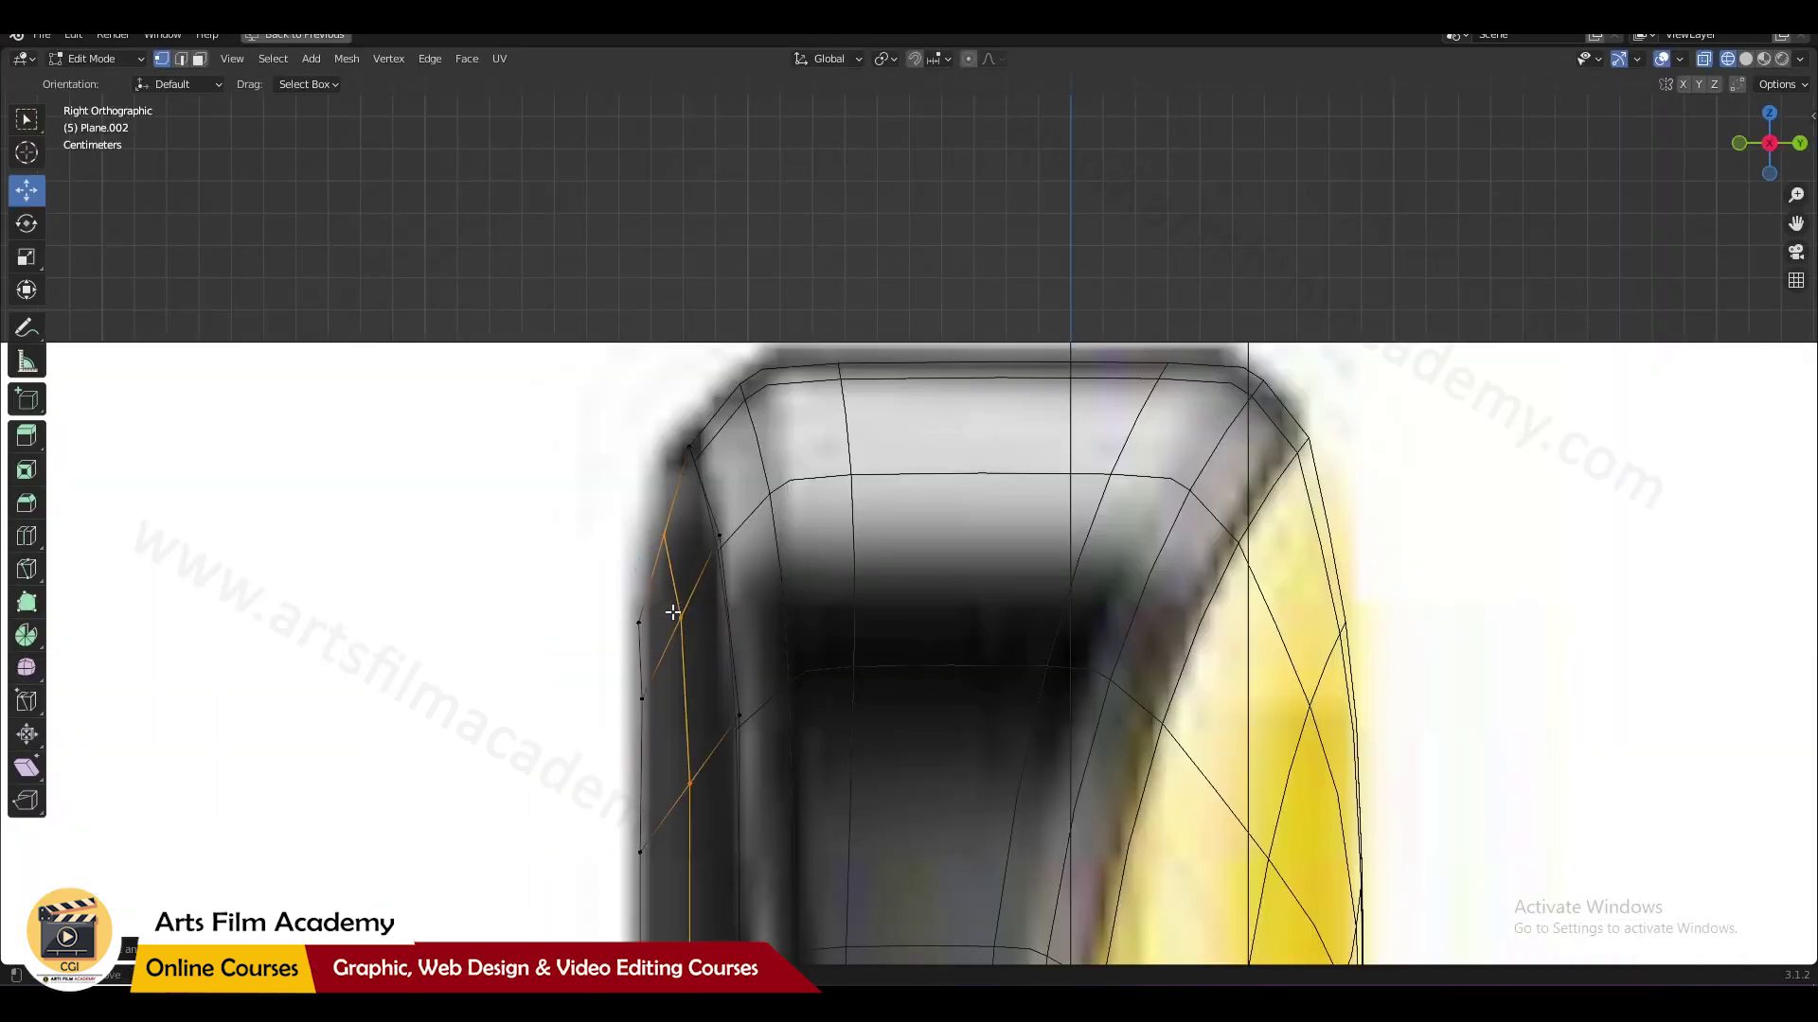
# Step: Select the edge loops along the plate's top corner in edge select mode
pyautogui.press('2')
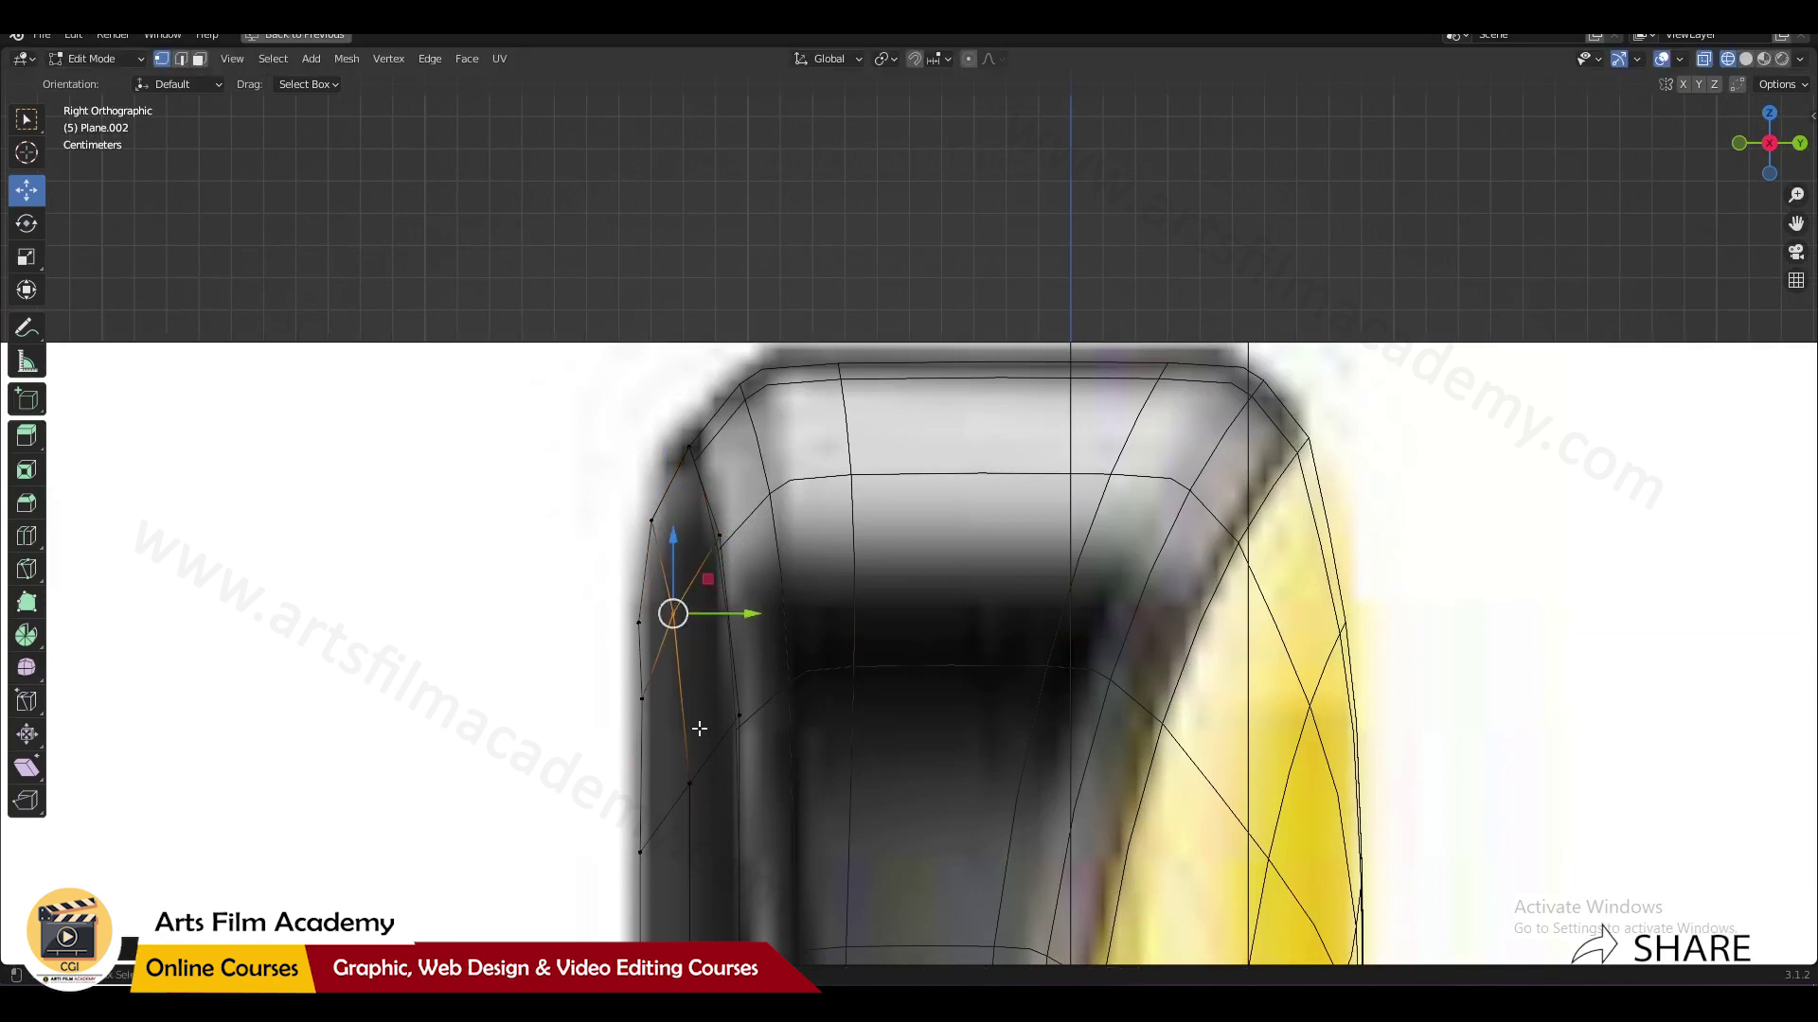
pyautogui.keyDown('alt'); pyautogui.click(714, 650); pyautogui.keyUp('alt')
pyautogui.press('KP_1')
pyautogui.scroll(2, 910, 470)
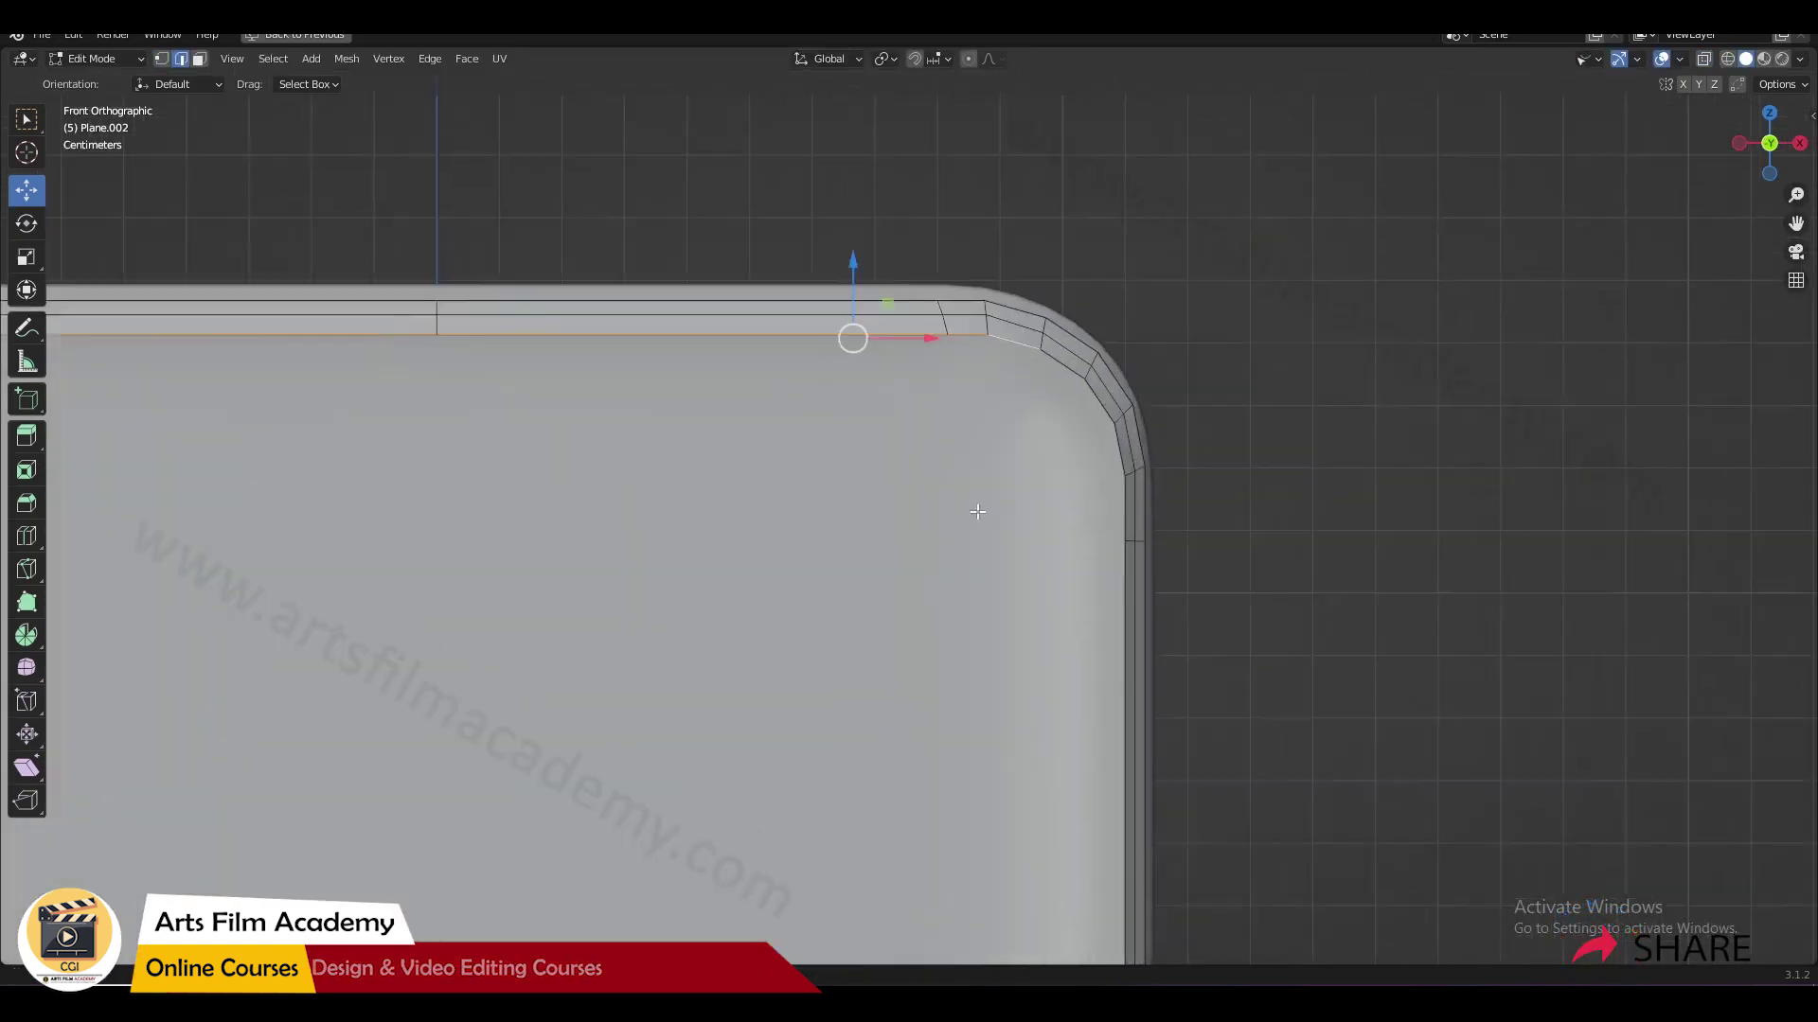
pyautogui.scroll(-4, 1053, 457)
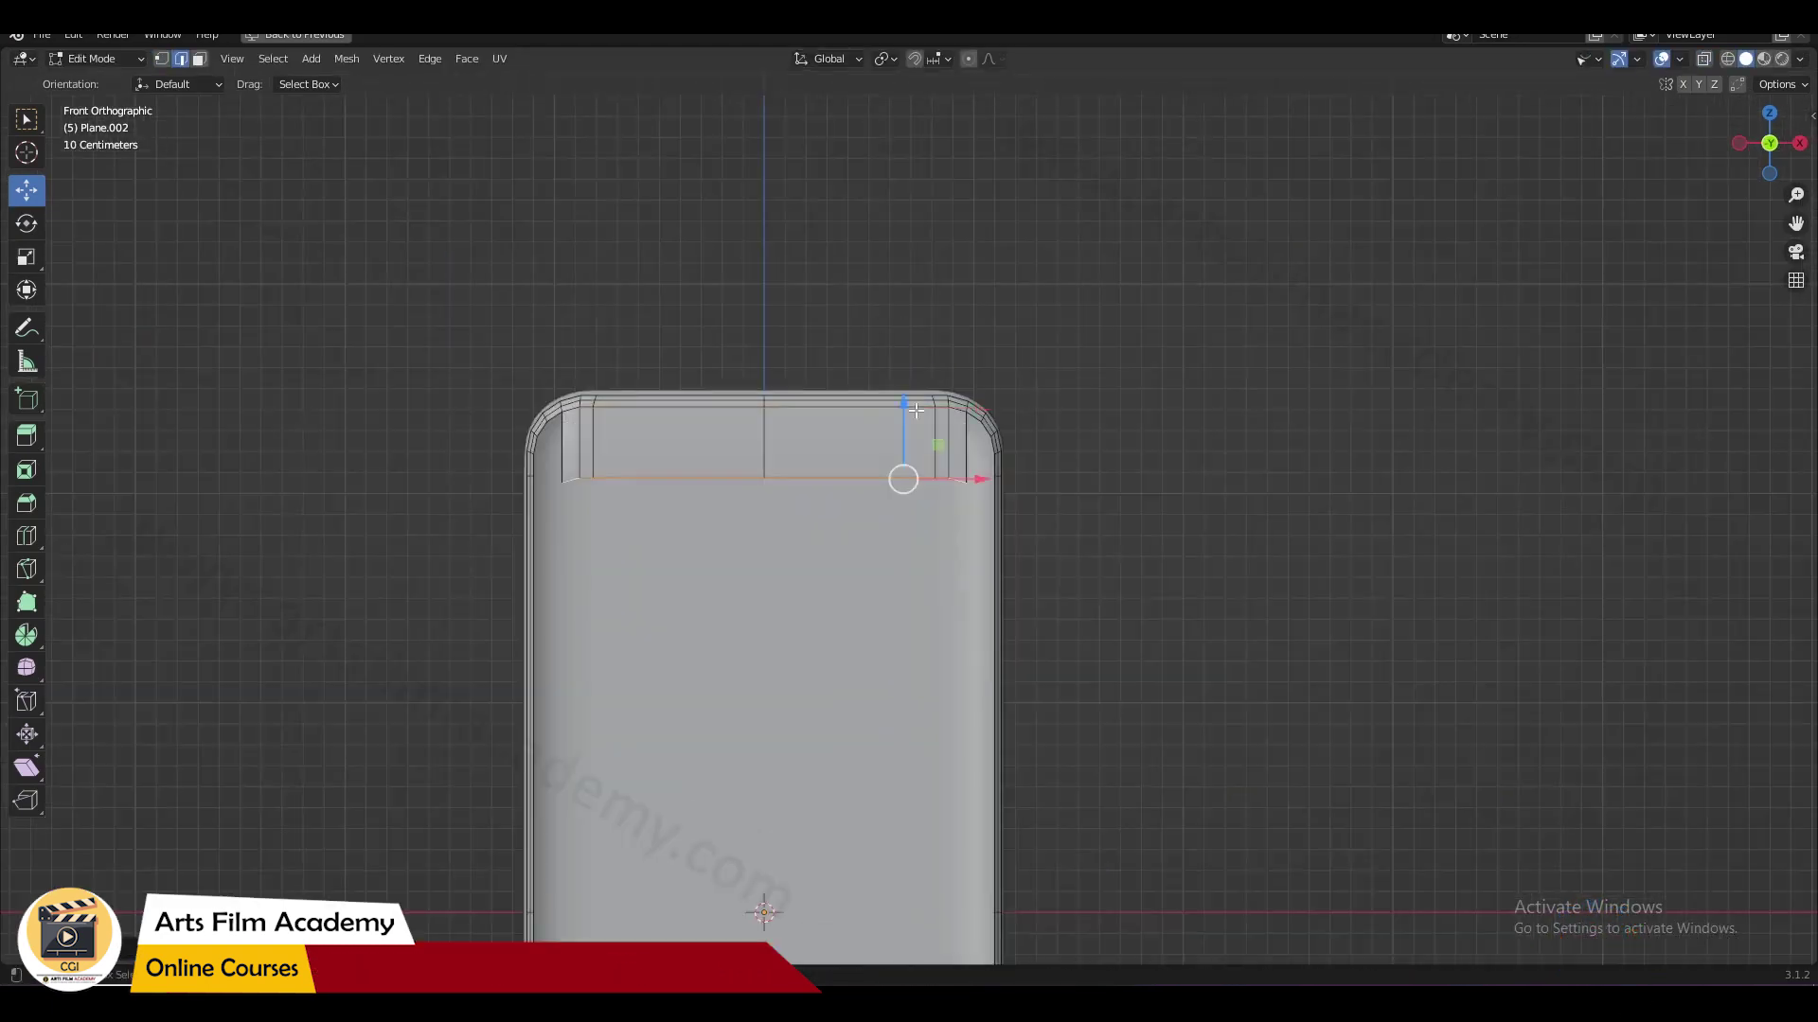
pyautogui.scroll(1, 901, 479)
pyautogui.scroll(-2, 896, 464)
pyautogui.scroll(4, 896, 464)
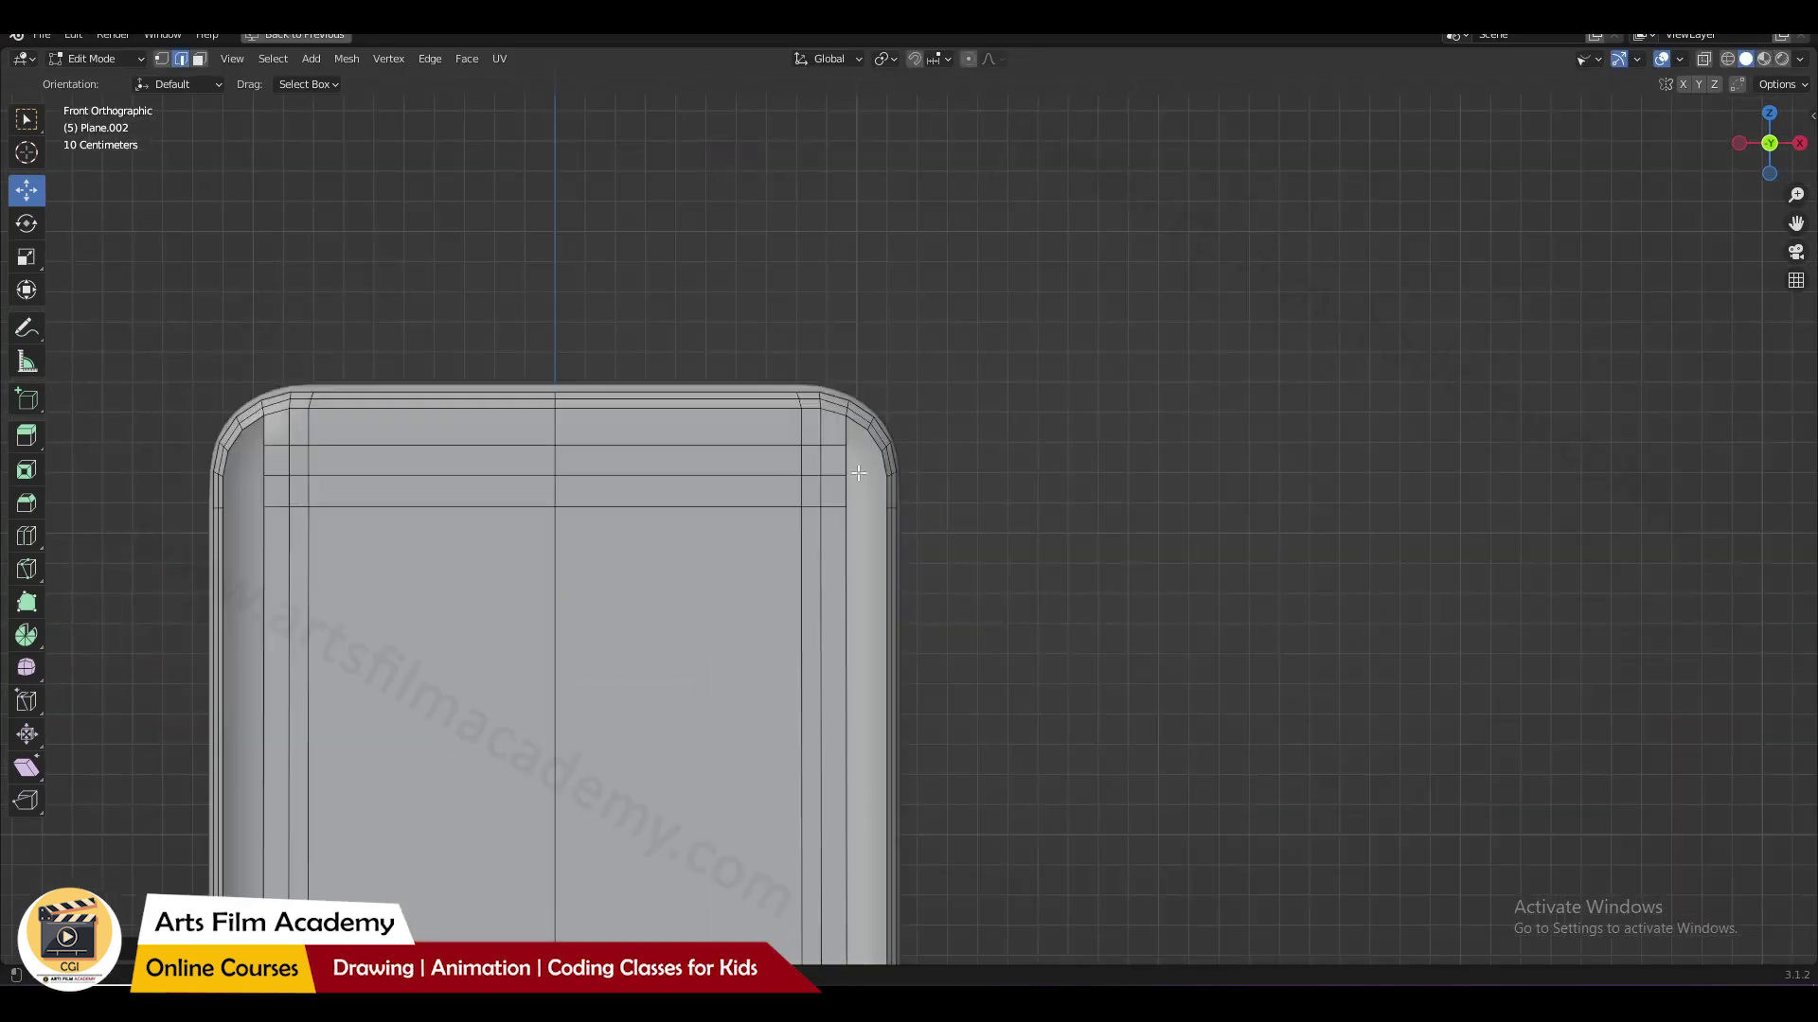
pyautogui.scroll(4, 896, 410)
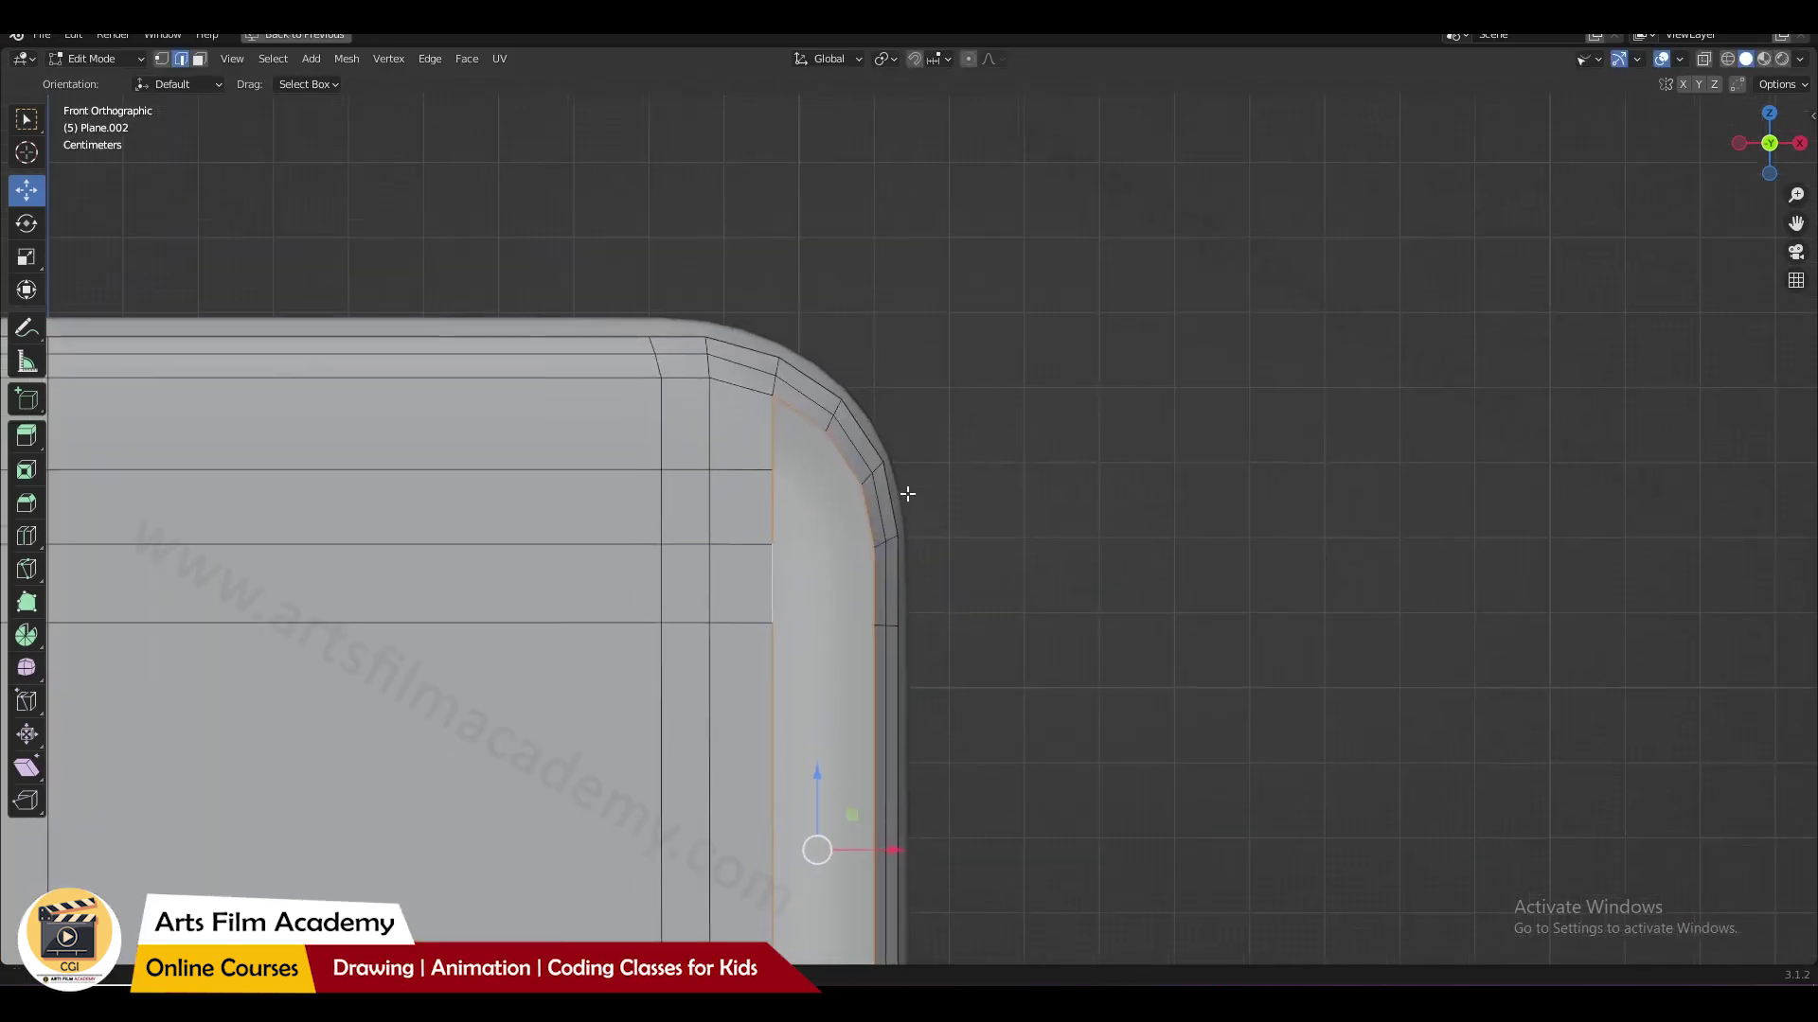
# Step: Bridge the two selected edge loops to fill the corner gap with faces
pyautogui.rightClick(814, 473)
pyautogui.press('Escape')
pyautogui.rightClick(848, 448)
pyautogui.click(849, 449)
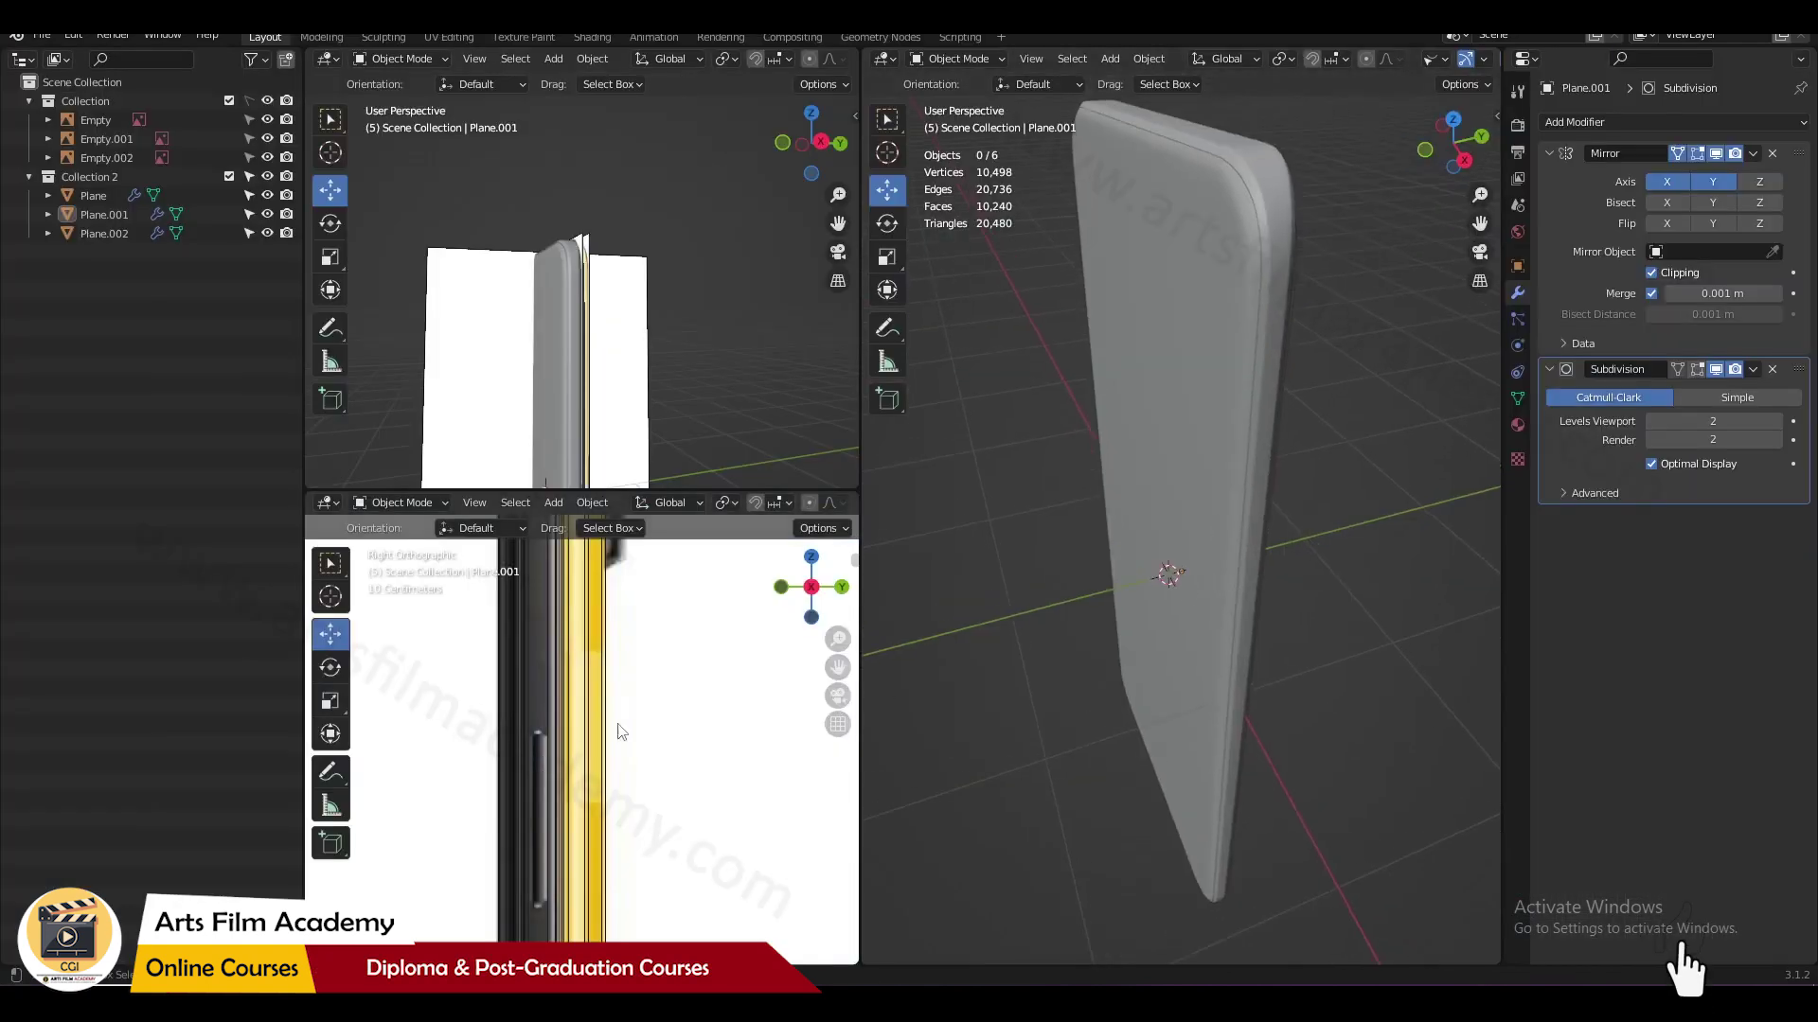
# Step: Maximize the side view and frame the side button from the front
pyautogui.hotkey('ctrl', 'space')
pyautogui.scroll(-2, 739, 664)
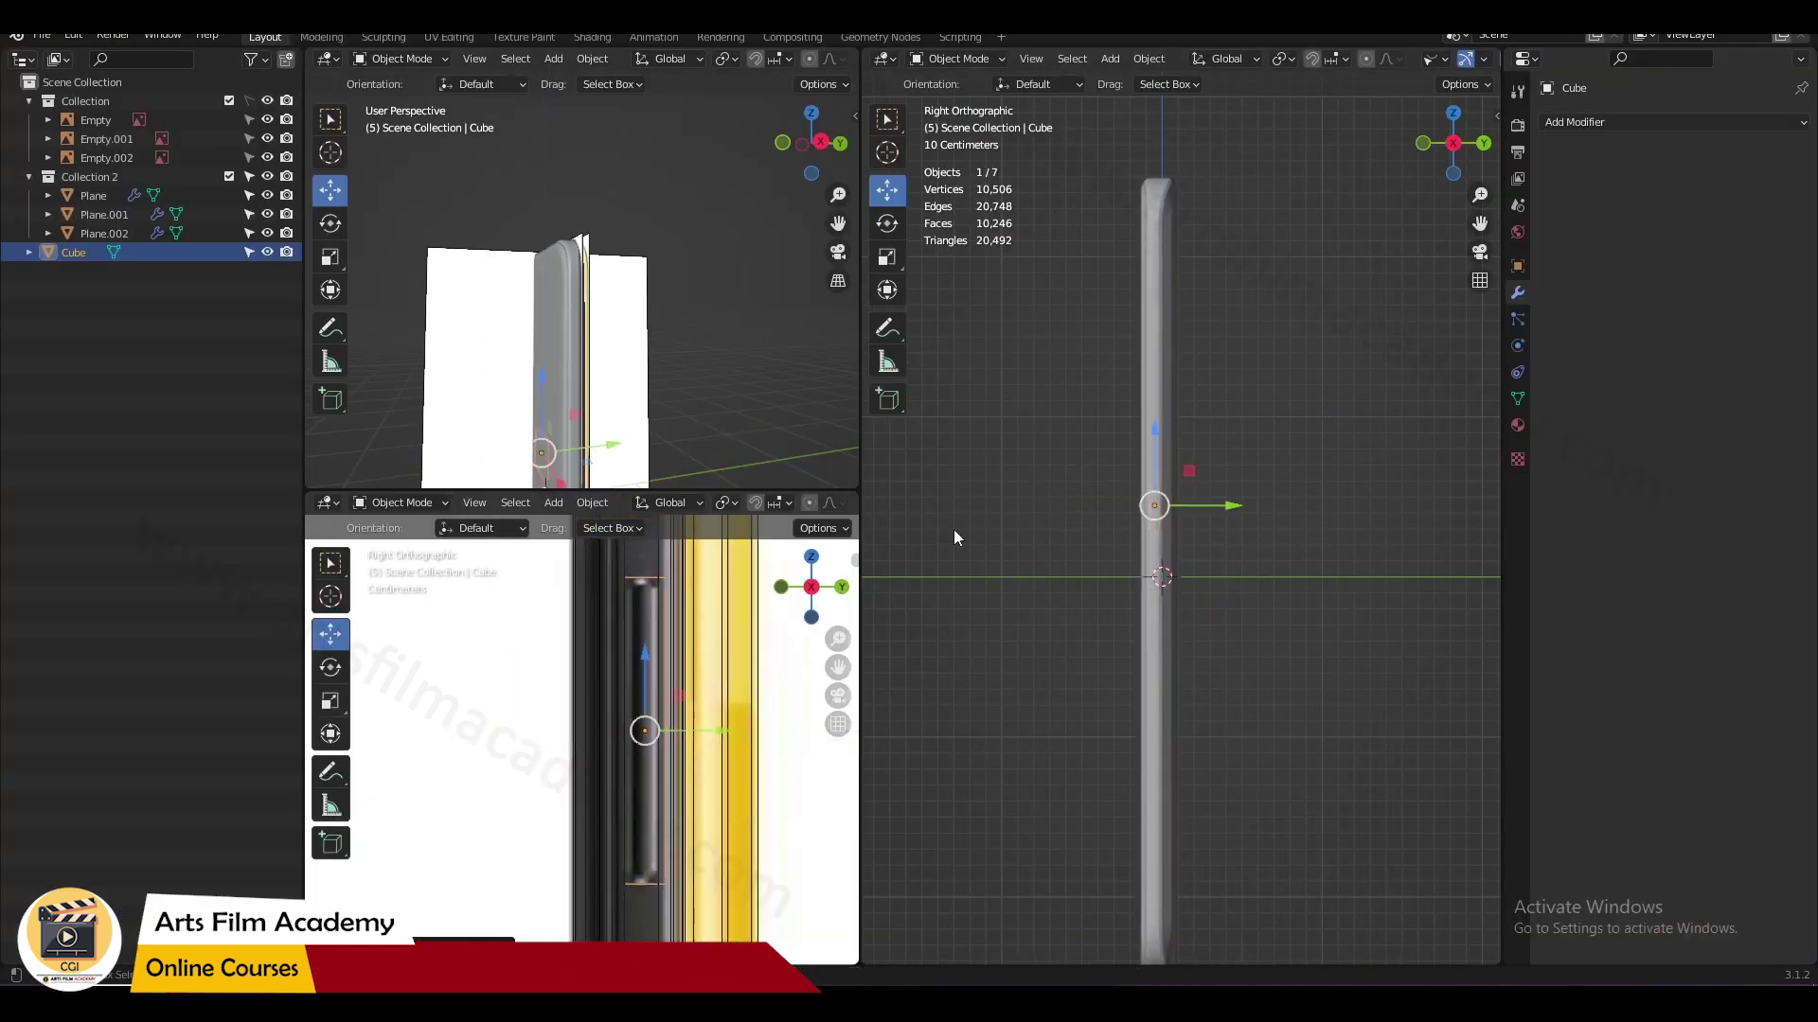
pyautogui.press('KP_1')
pyautogui.scroll(5, 705, 325)
pyautogui.moveTo(1269, 403); pyautogui.dragTo(1202, 416, button='middle')
# Step: Give the button cube a level-2 Subdivision modifier and scale its faces along Z
pyautogui.hotkey('ctrl', '1')
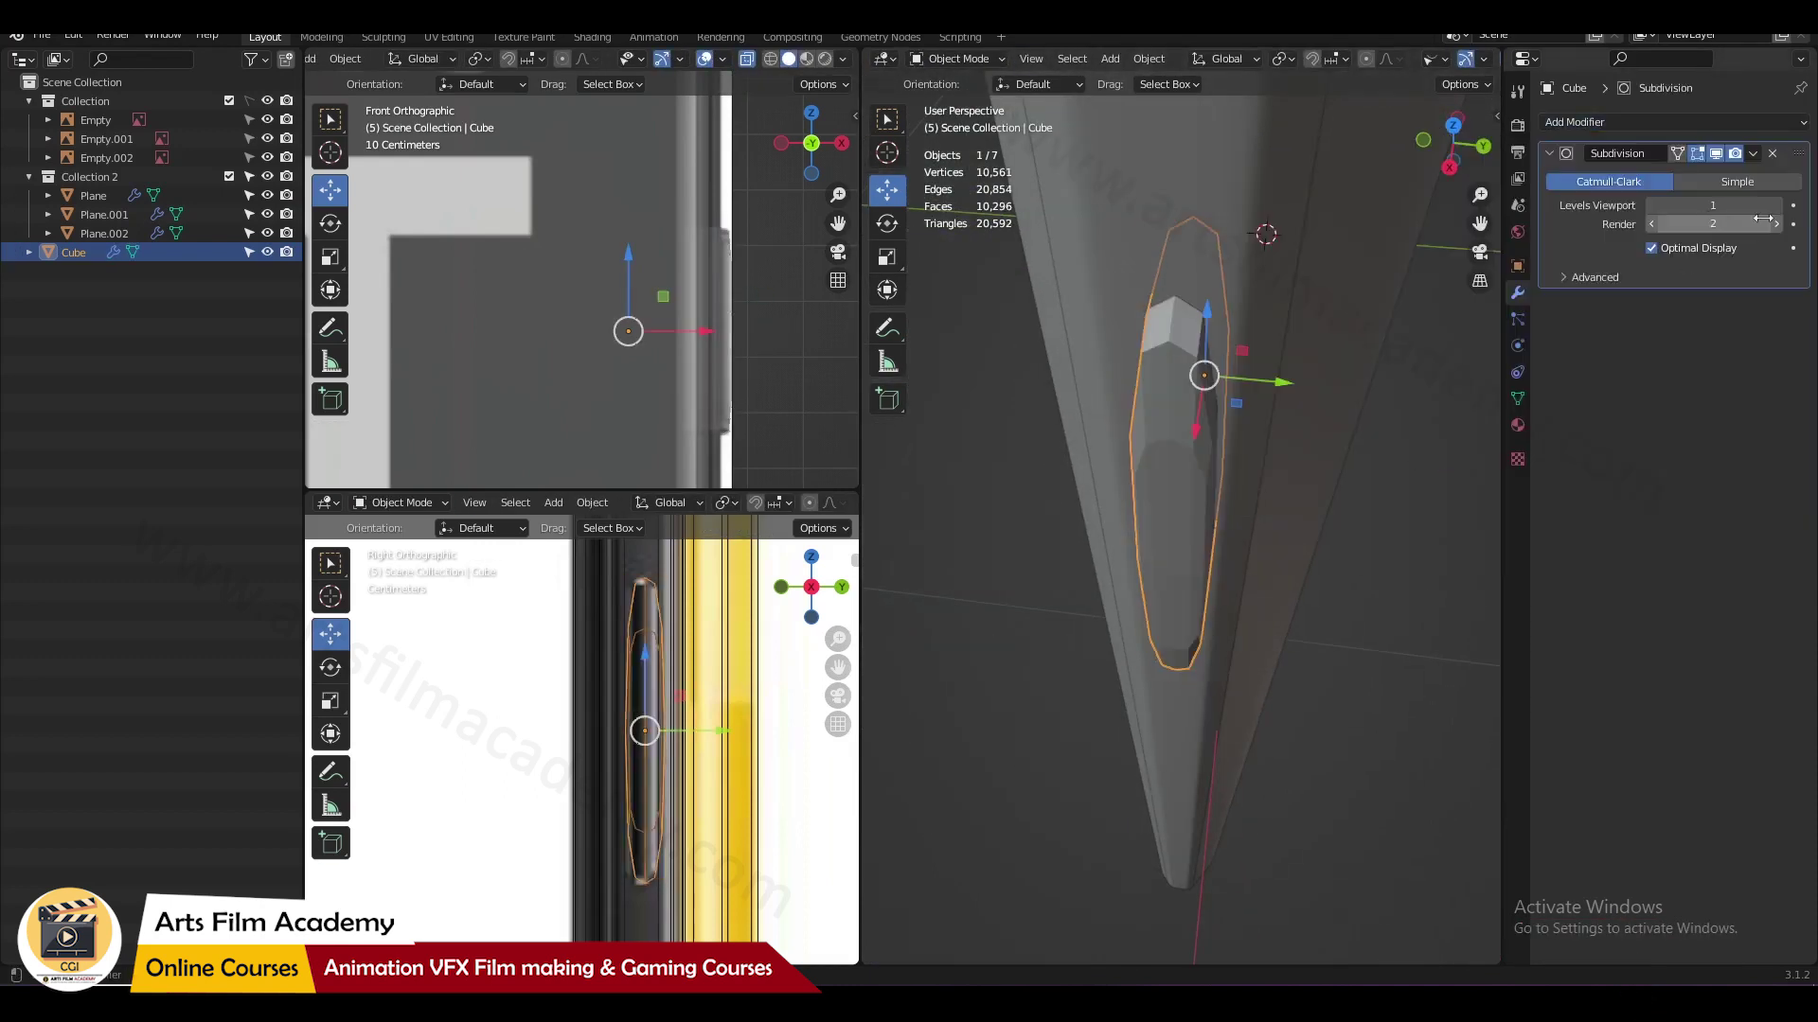
pyautogui.moveTo(1713, 216); pyautogui.dragTo(1732, 216)
pyautogui.press('Tab')
pyautogui.scroll(3, 1364, 394)
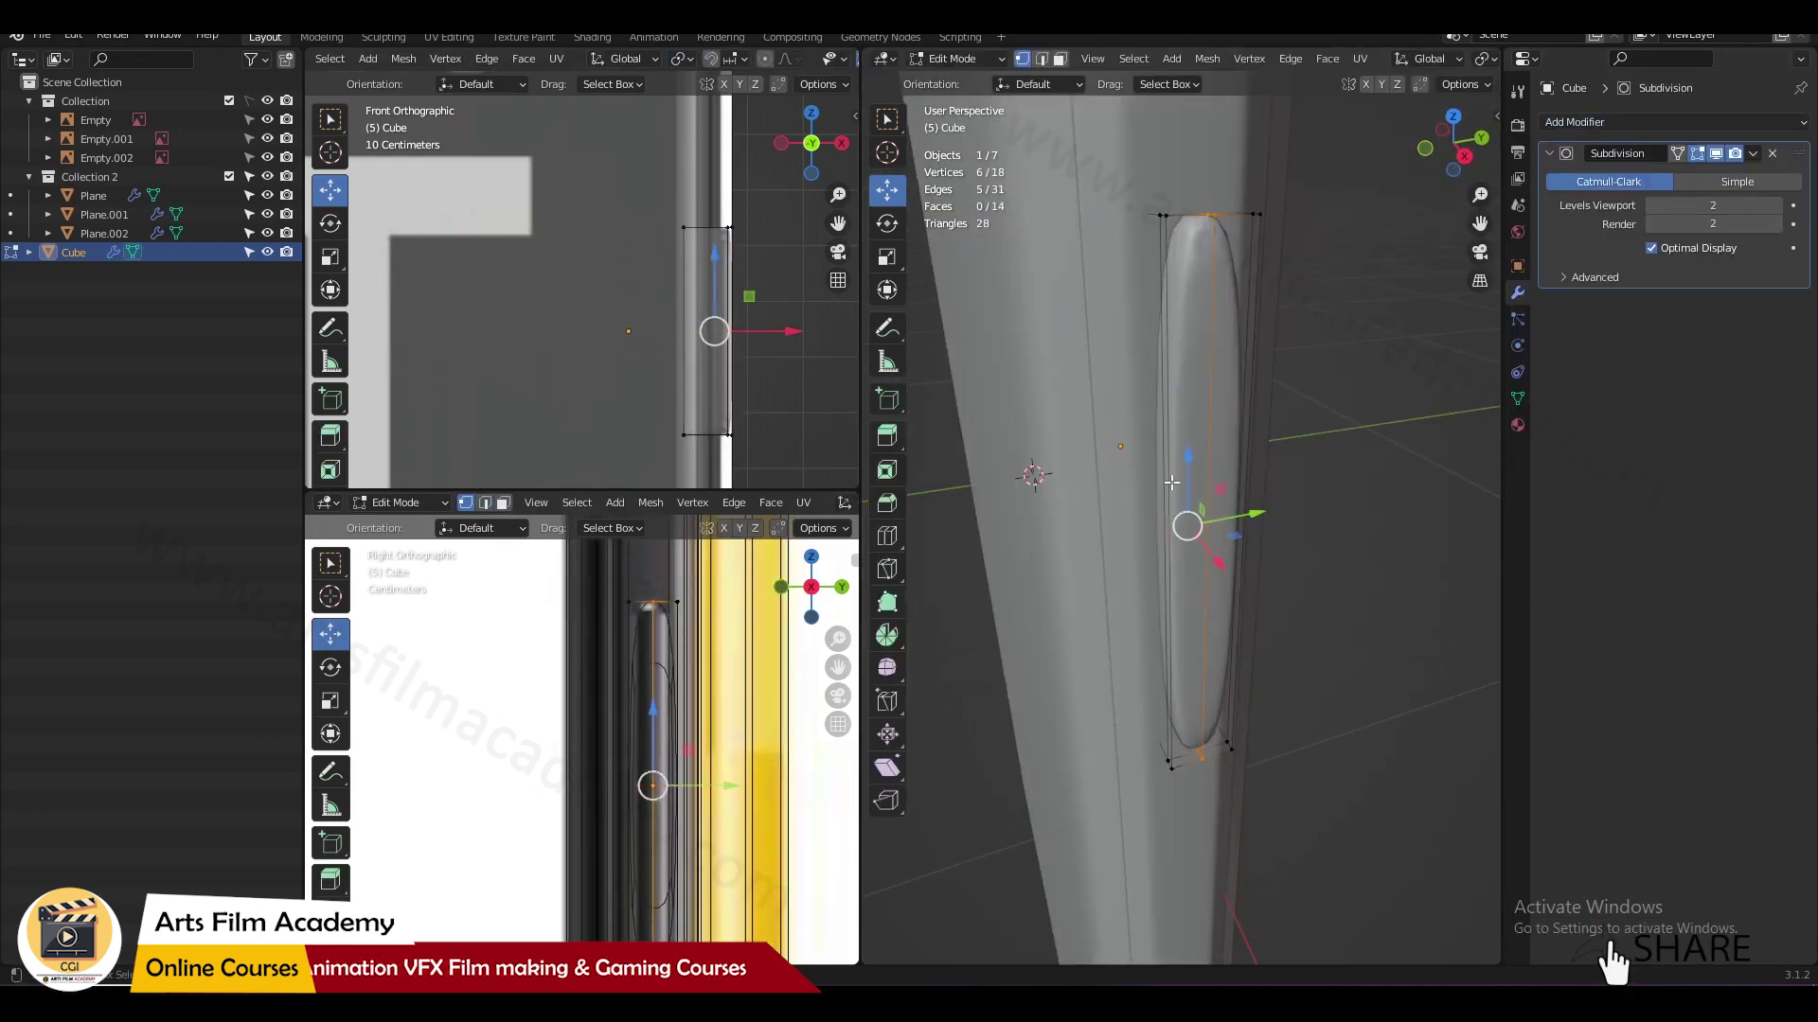
pyautogui.press('s')
pyautogui.press('z')
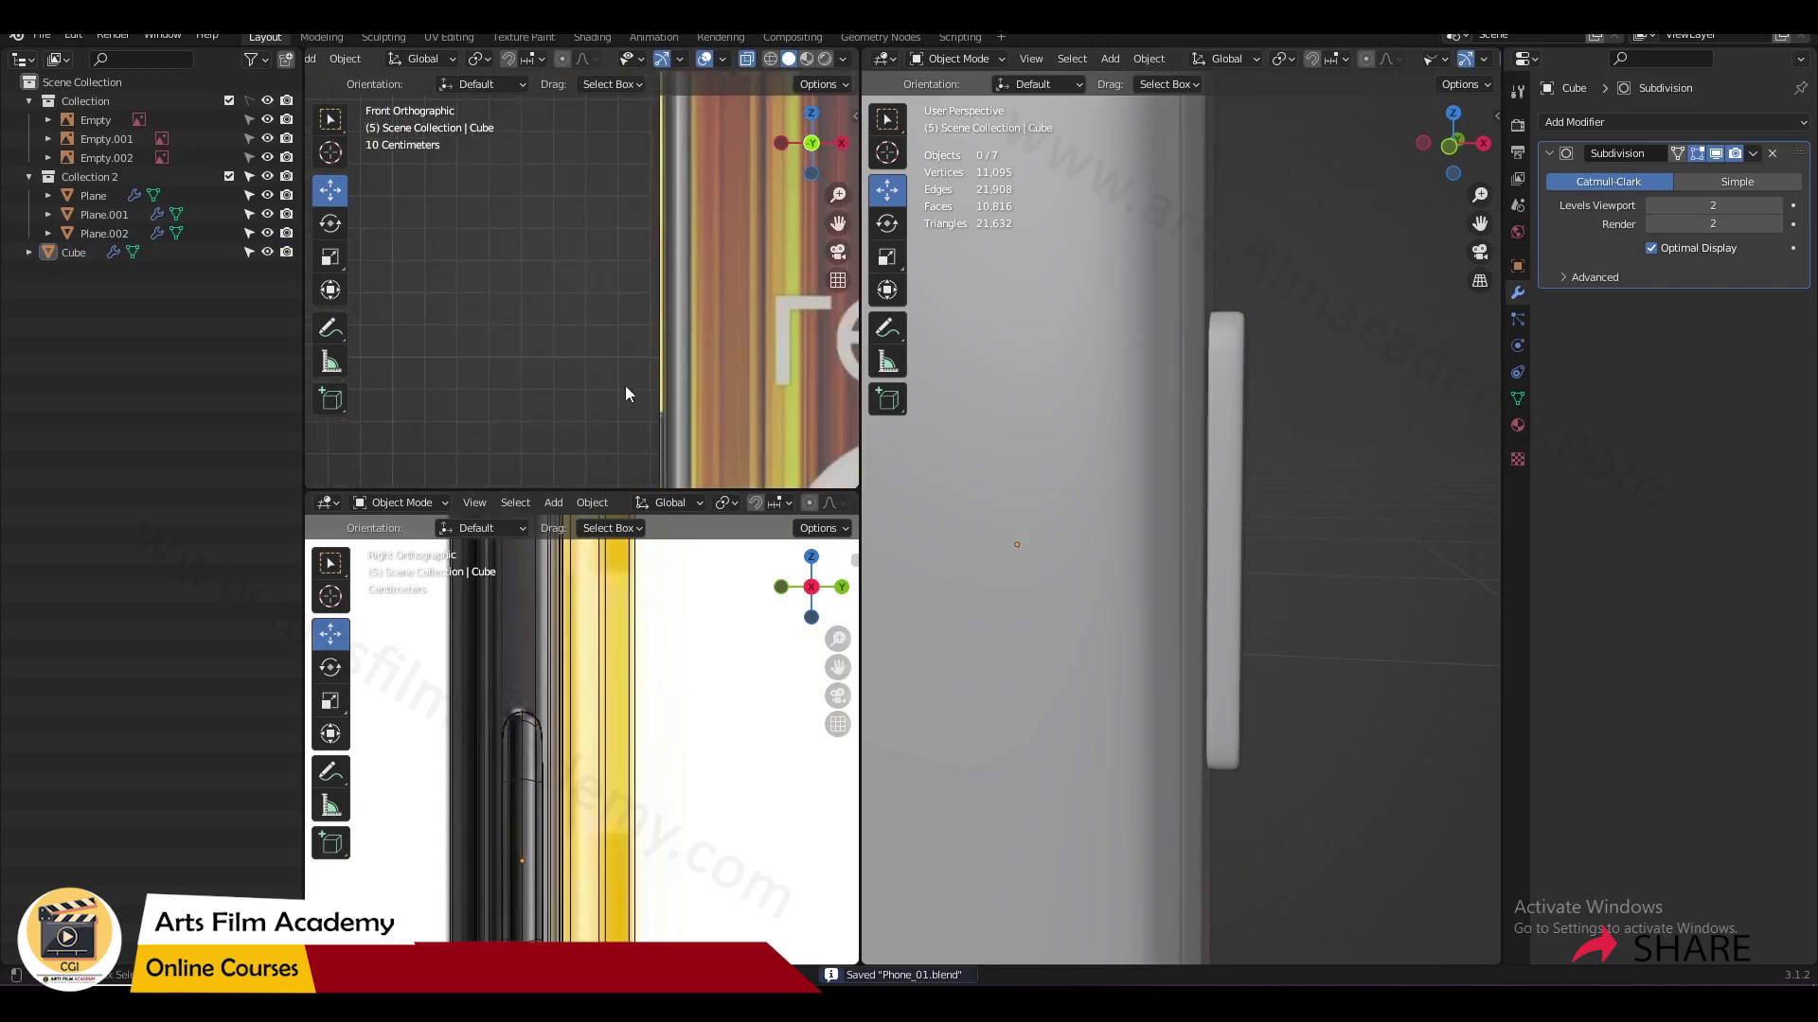
pyautogui.scroll(3, 621, 269)
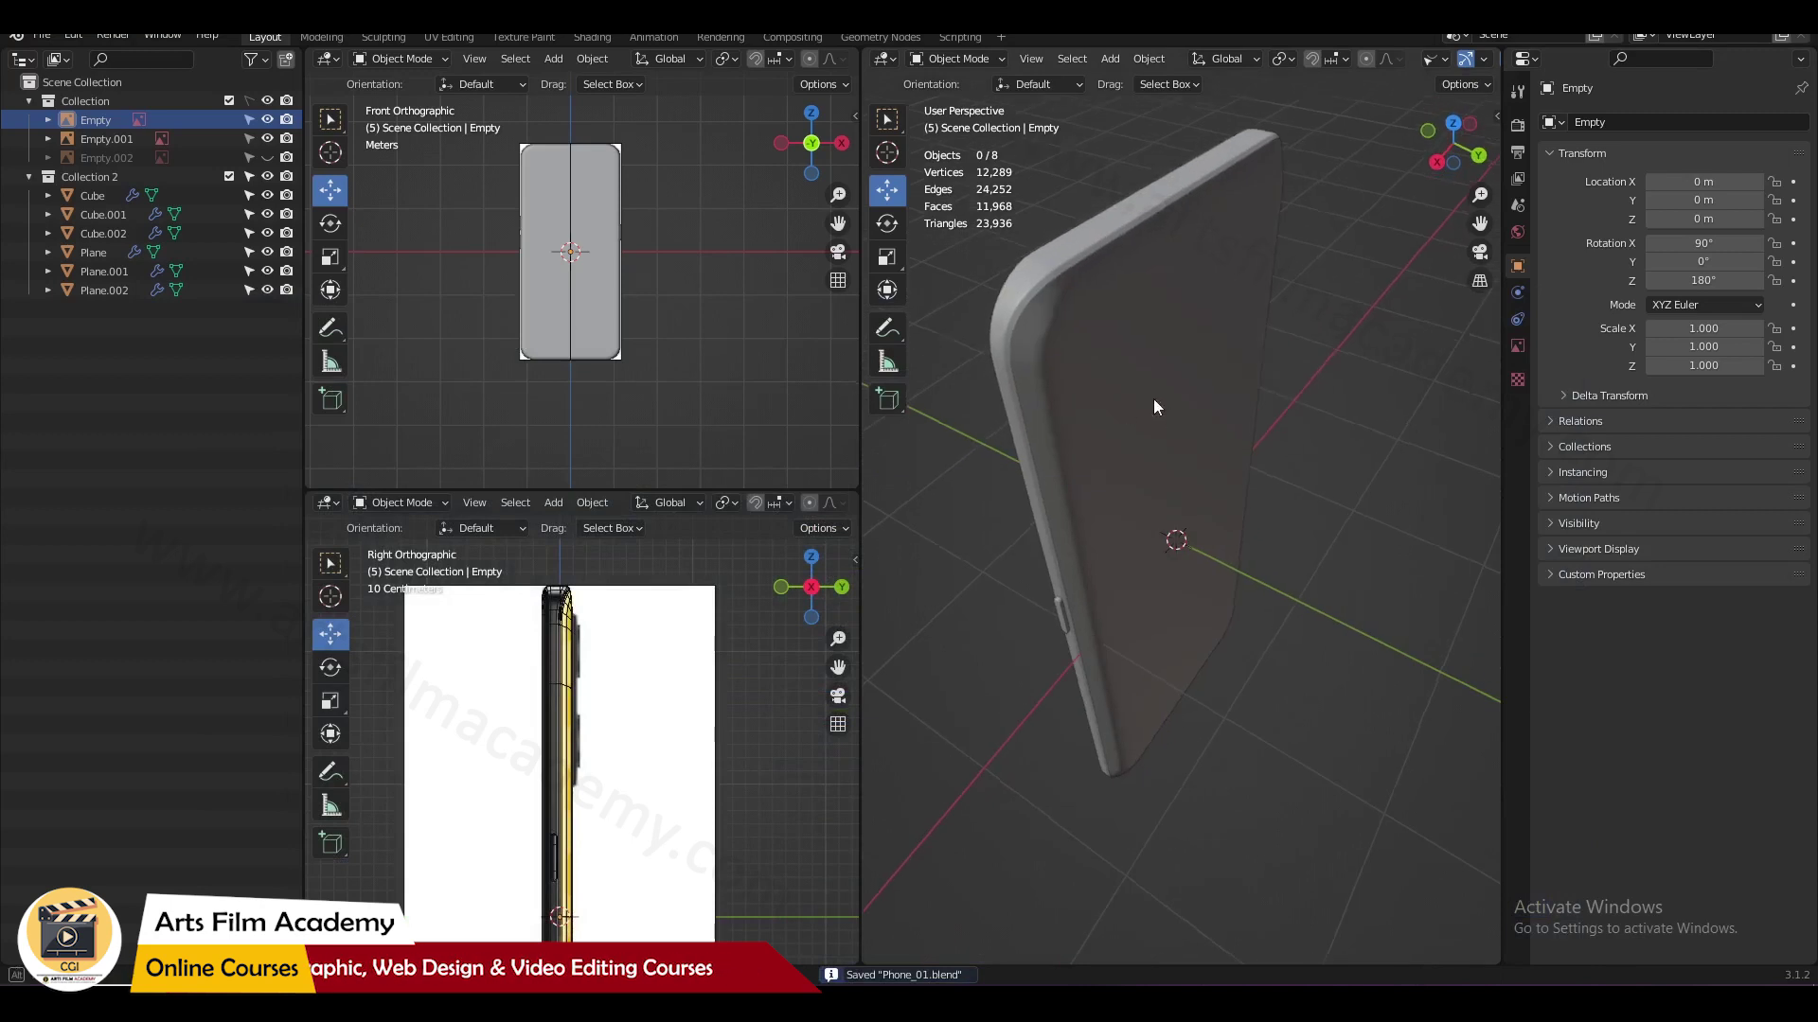
# Step: Cut extra edge loops into the mirrored plane and slide them along X
pyautogui.moveTo(1167, 410); pyautogui.dragTo(947, 340, button='middle')
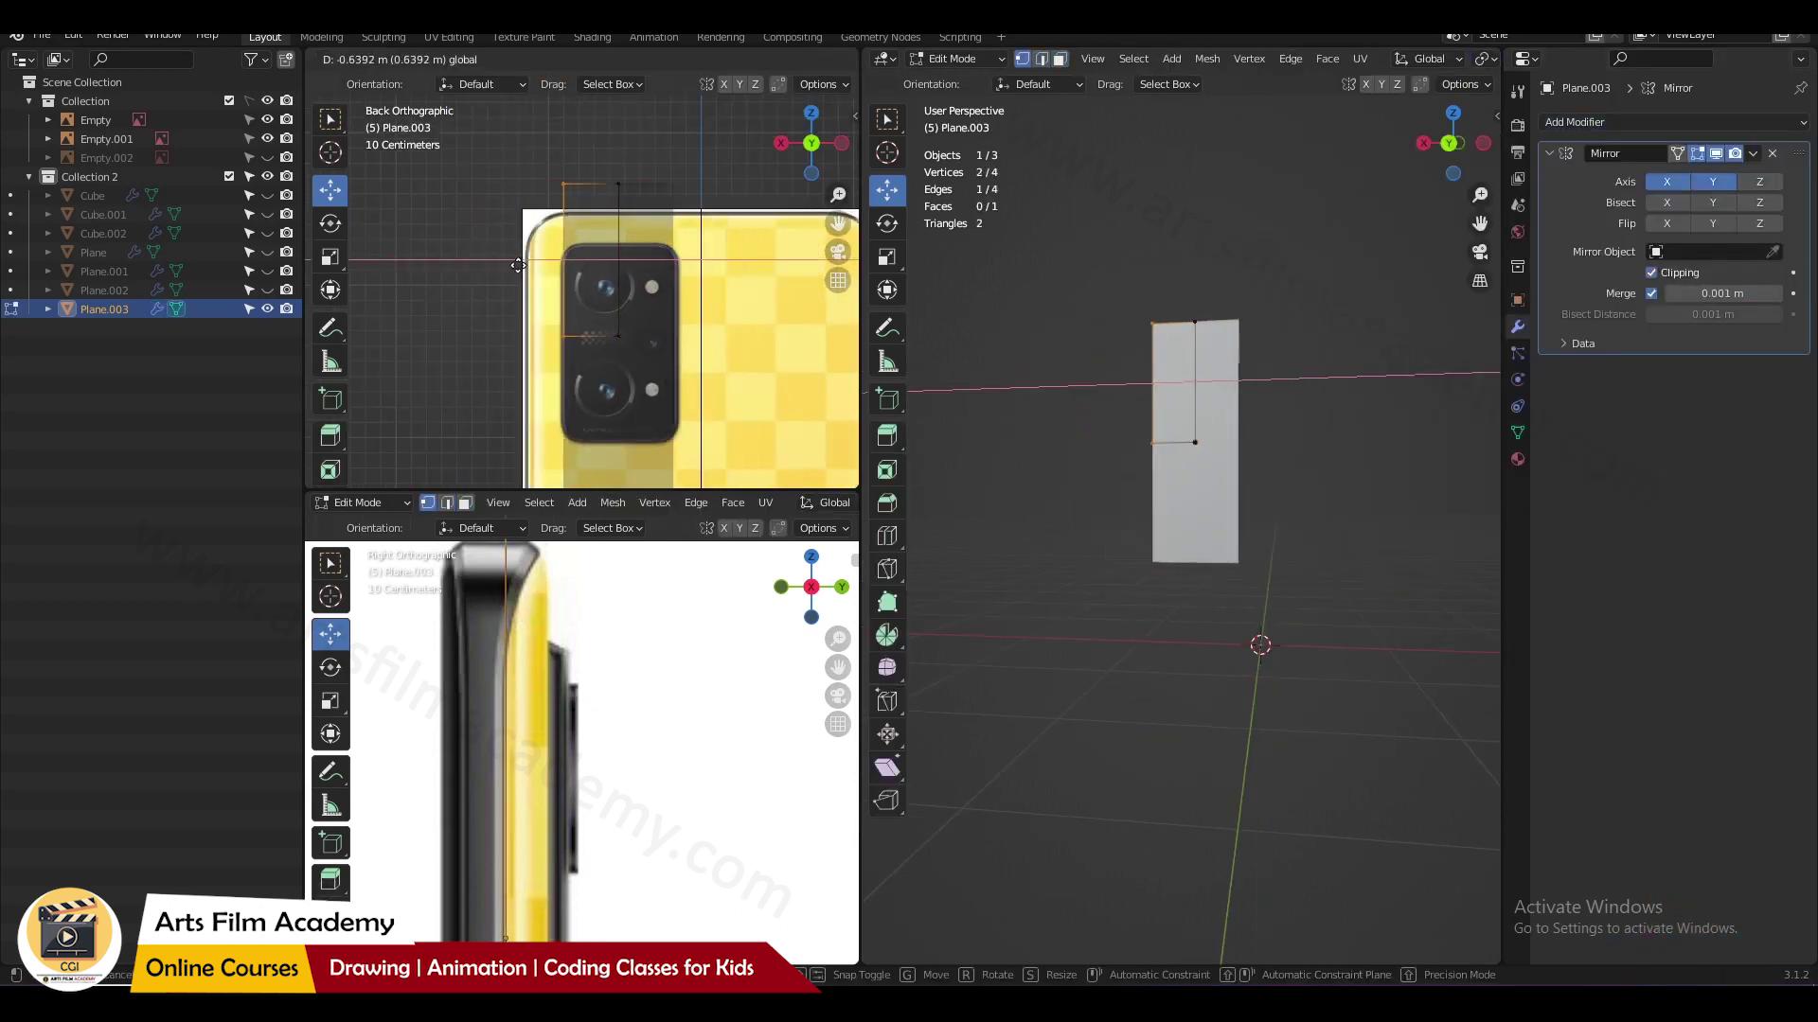
pyautogui.scroll(5, 719, 320)
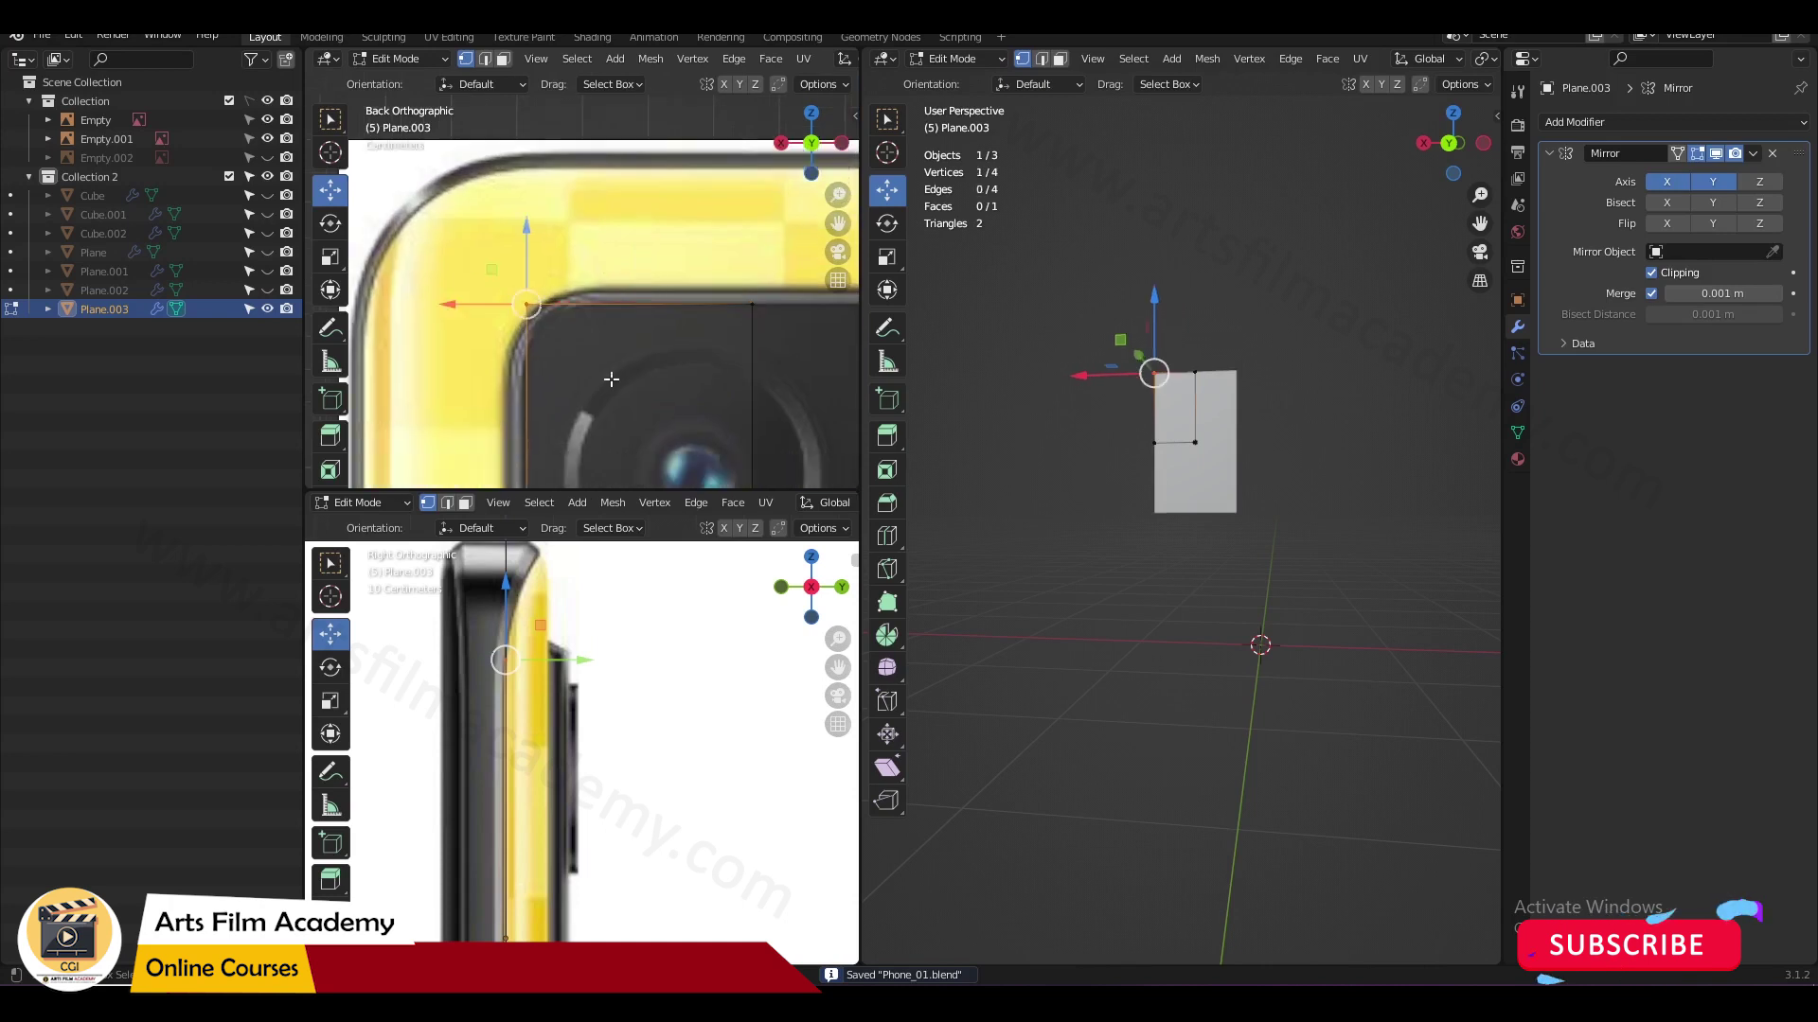
pyautogui.press('g')
pyautogui.press('x')
pyautogui.click(548, 346)
# Step: Move the plane's vertices onto the camera's rounded outline and add Subdivision smoothing
pyautogui.rightClick(549, 220)
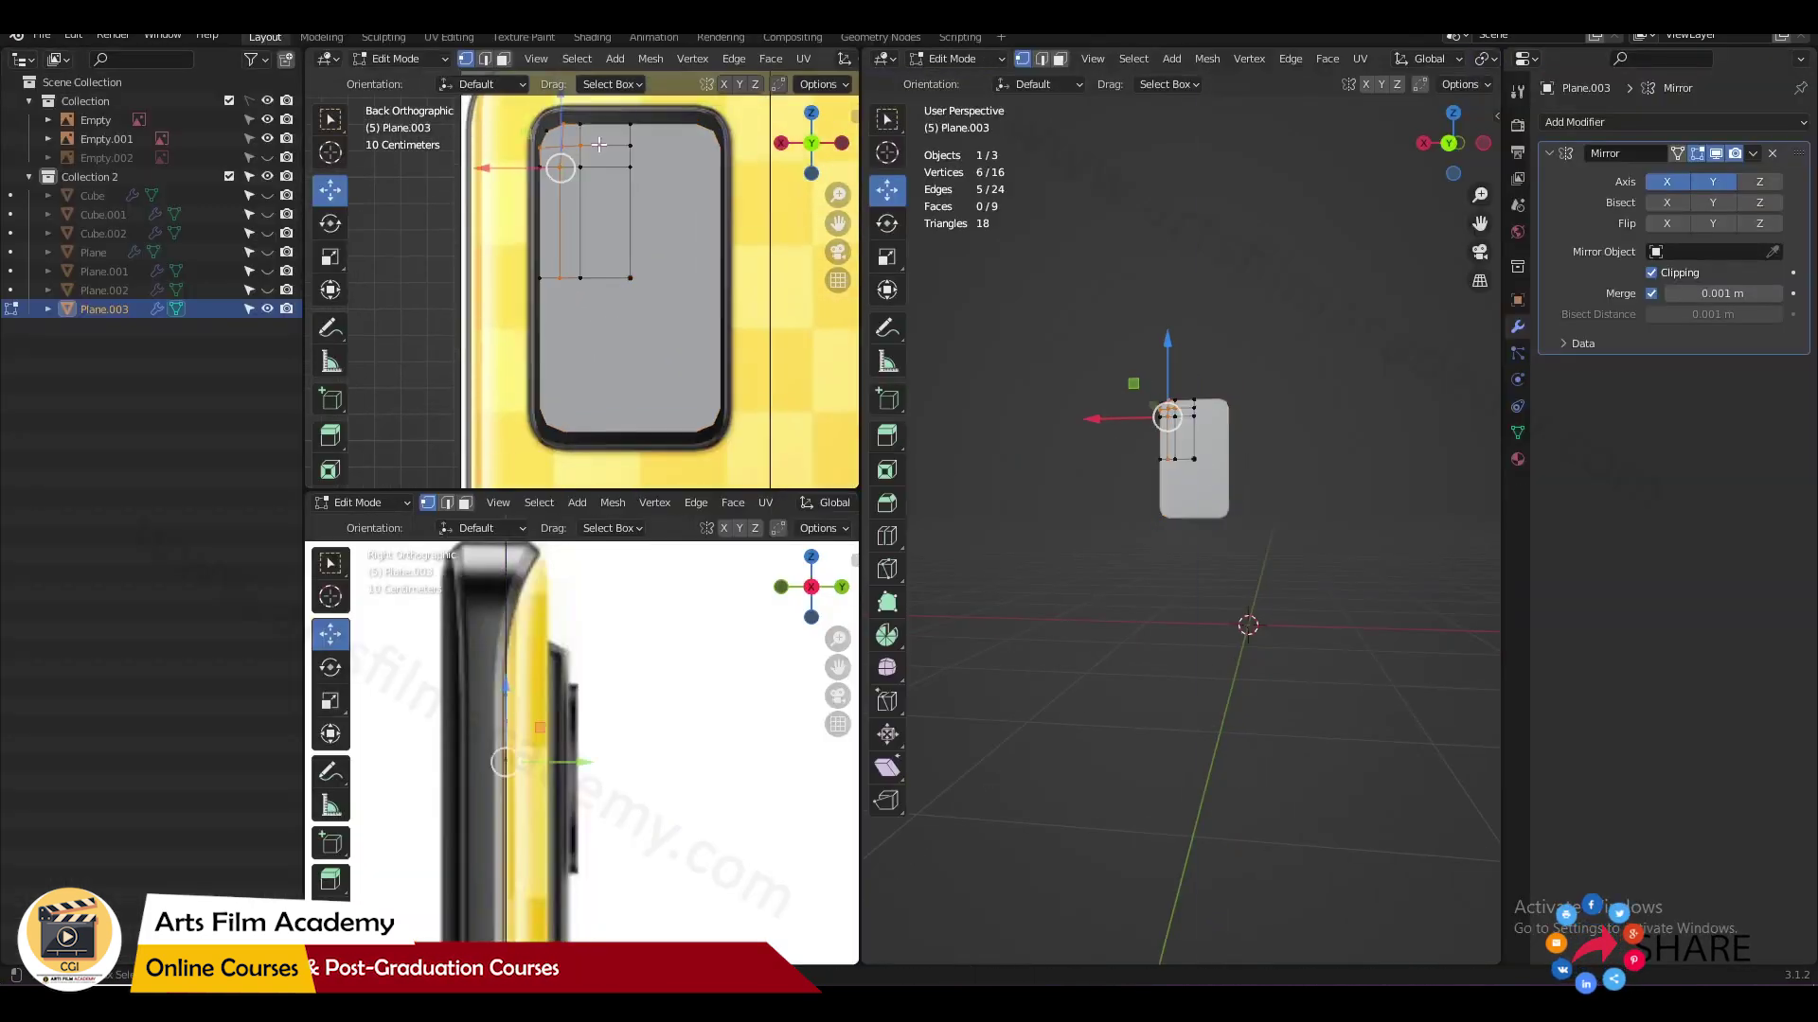
pyautogui.moveTo(545, 360); pyautogui.dragTo(526, 340)
pyautogui.click(560, 359)
pyautogui.click(619, 201)
pyautogui.press('g')
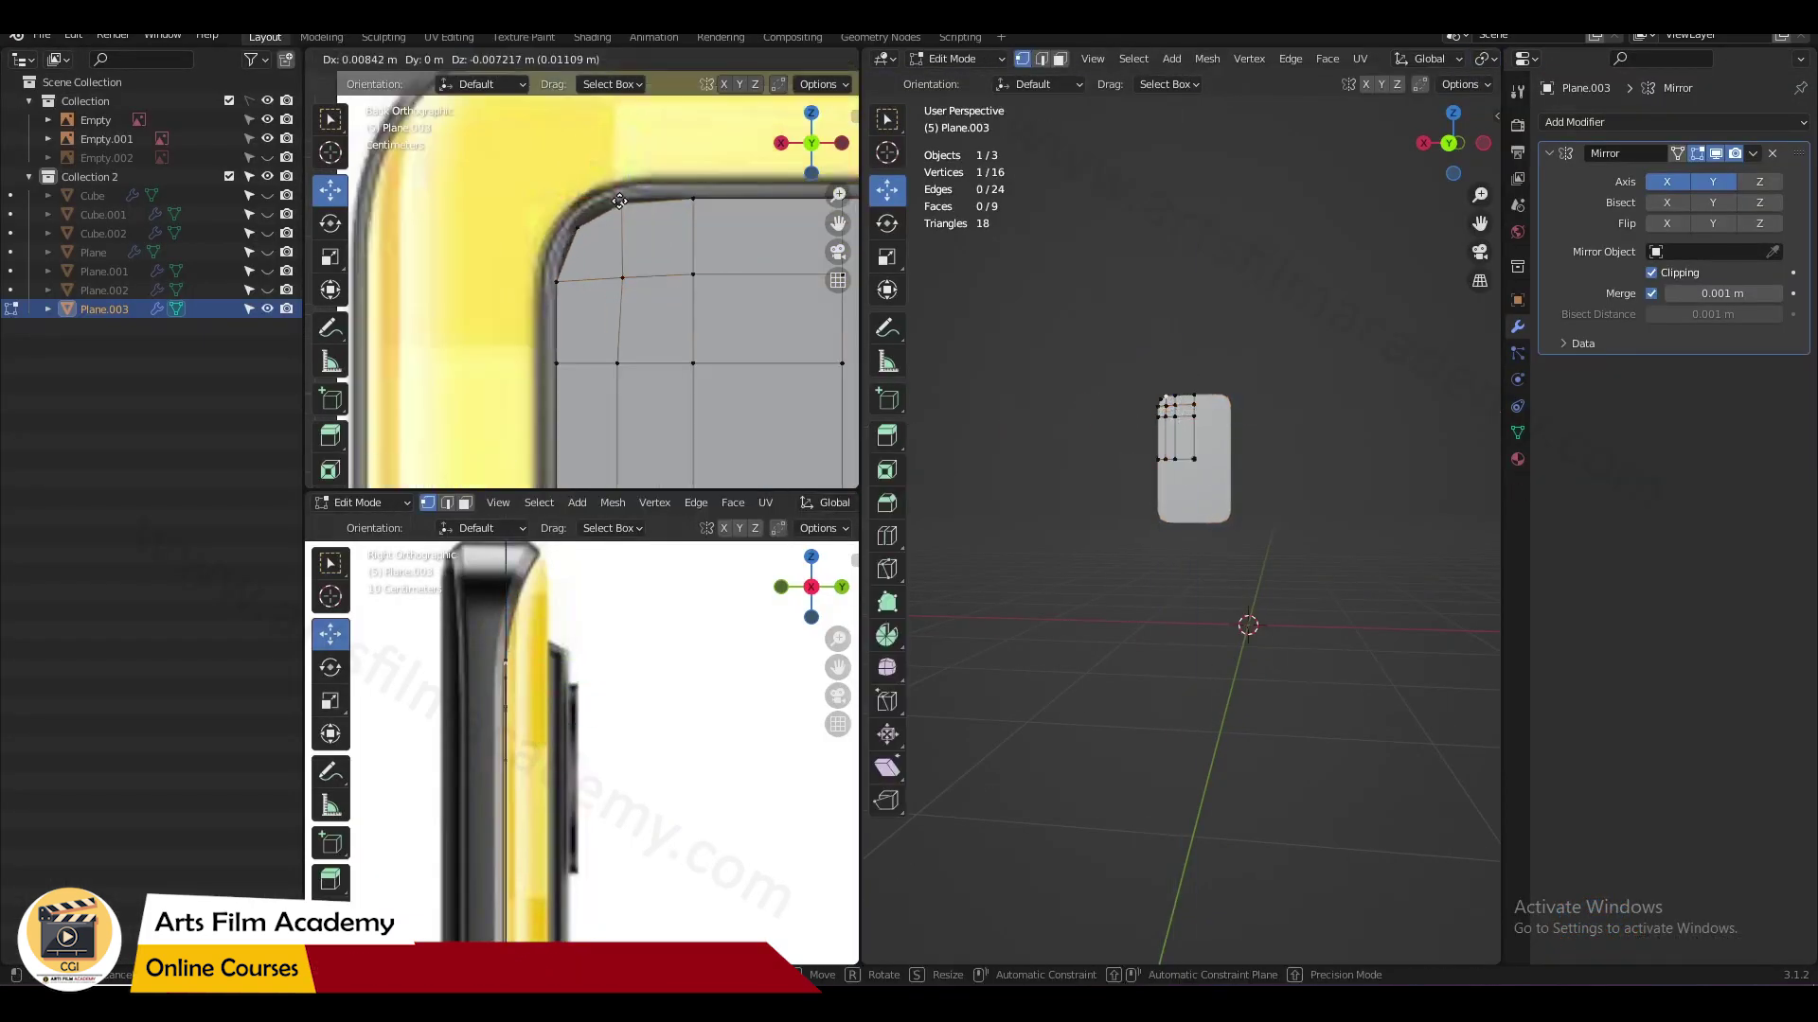
pyautogui.click(765, 330)
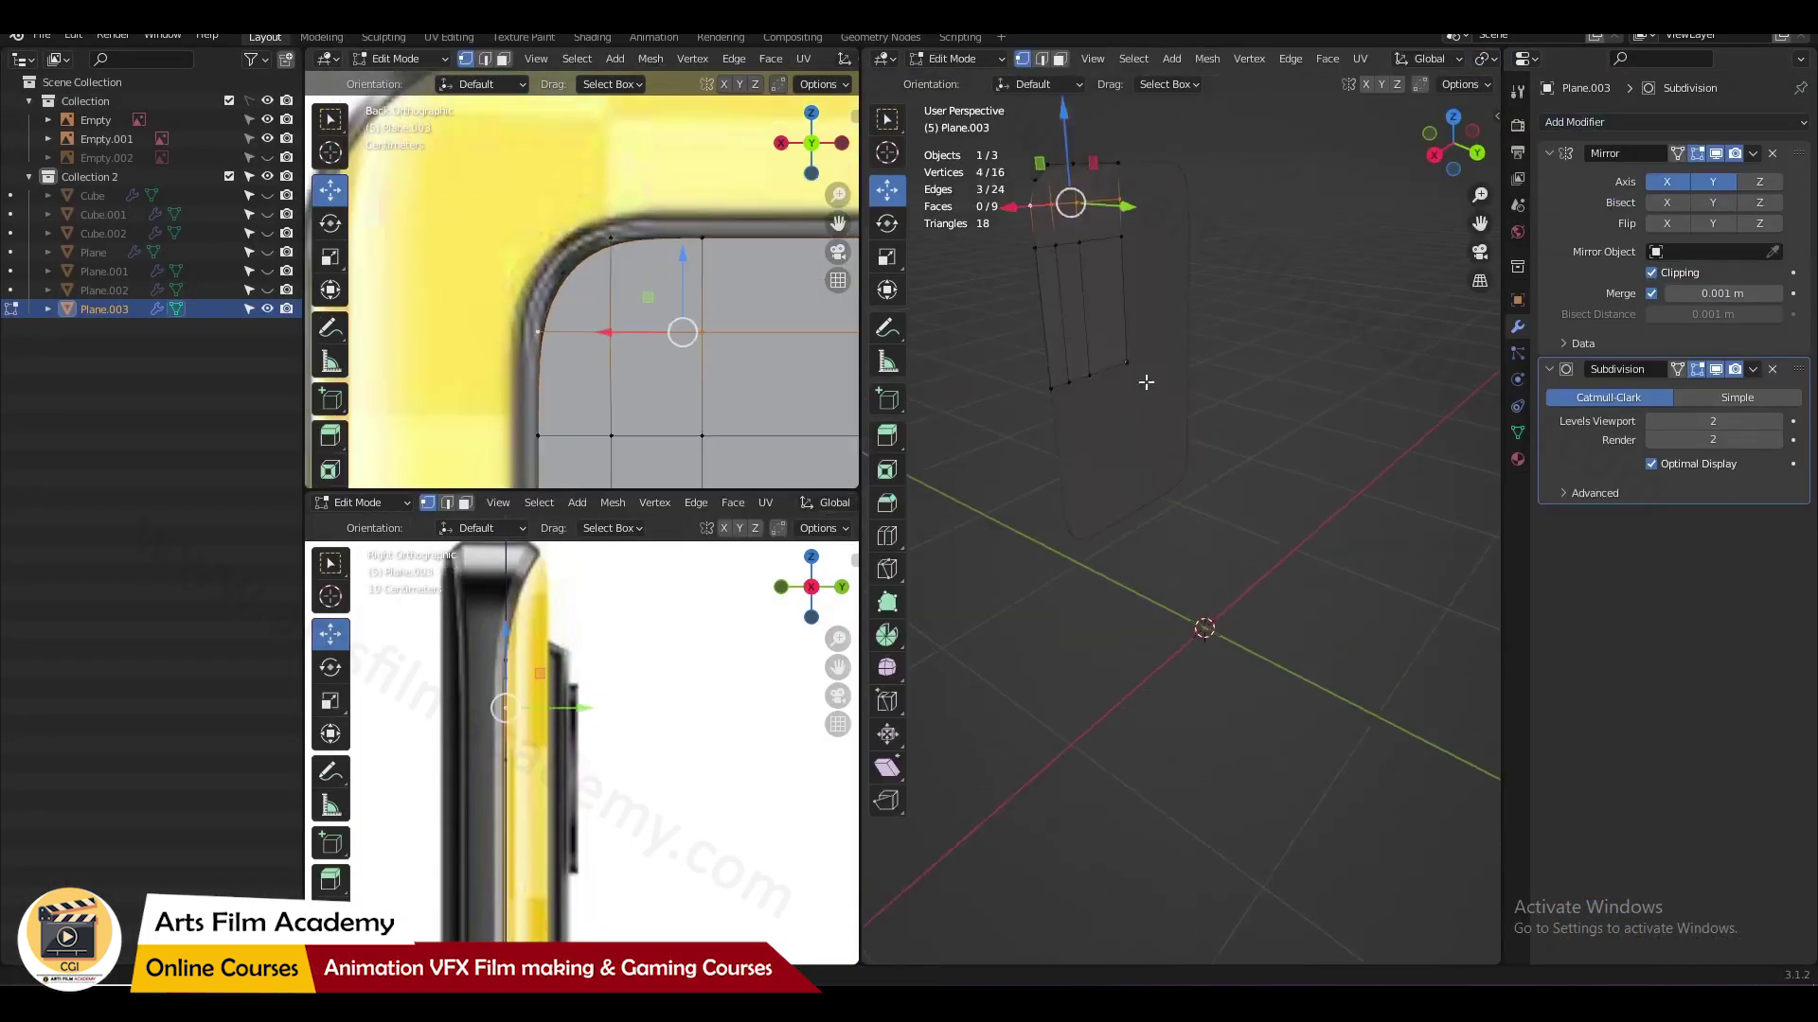
pyautogui.hotkey('ctrl', 'space')
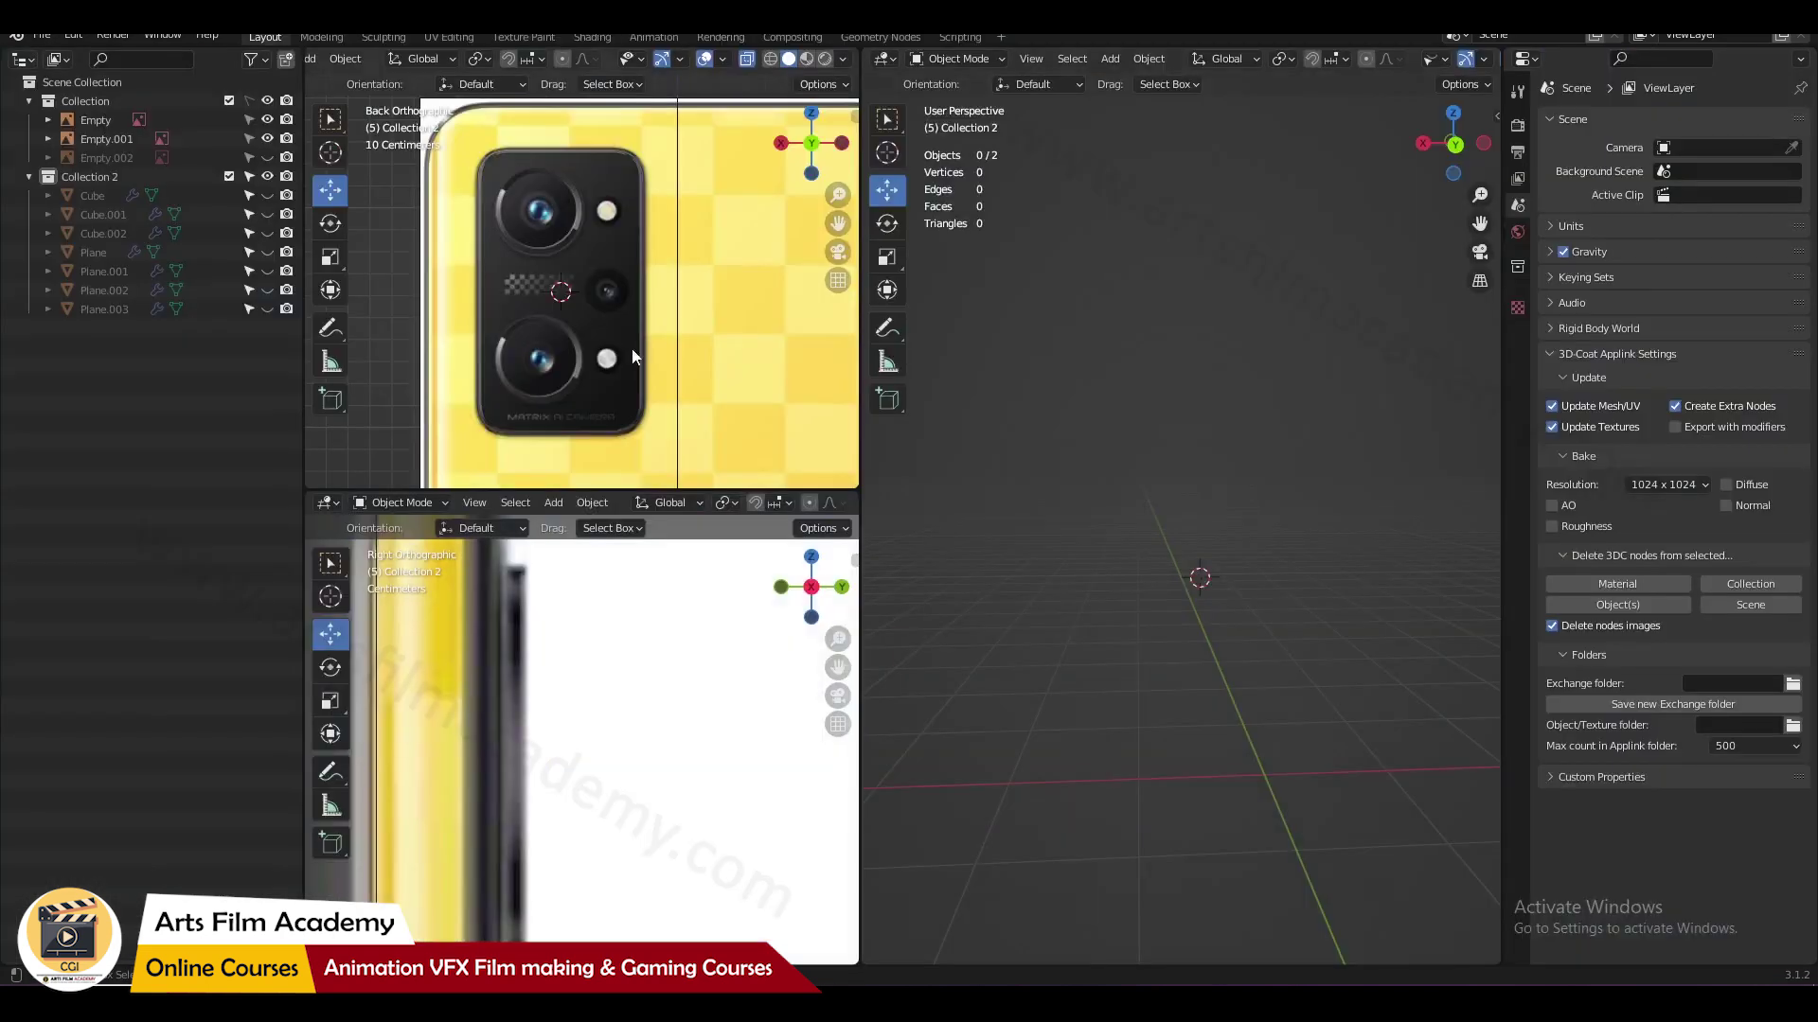
# Step: Add a cylinder at the 3D cursor over the upper camera lens
pyautogui.scroll(2, 632, 349)
pyautogui.keyDown('shift'); pyautogui.moveTo(532, 151); pyautogui.dragTo(496, 208, button='middle'); pyautogui.keyUp('shift')
pyautogui.hotkey('shift', 'a')
pyautogui.click(1091, 652)
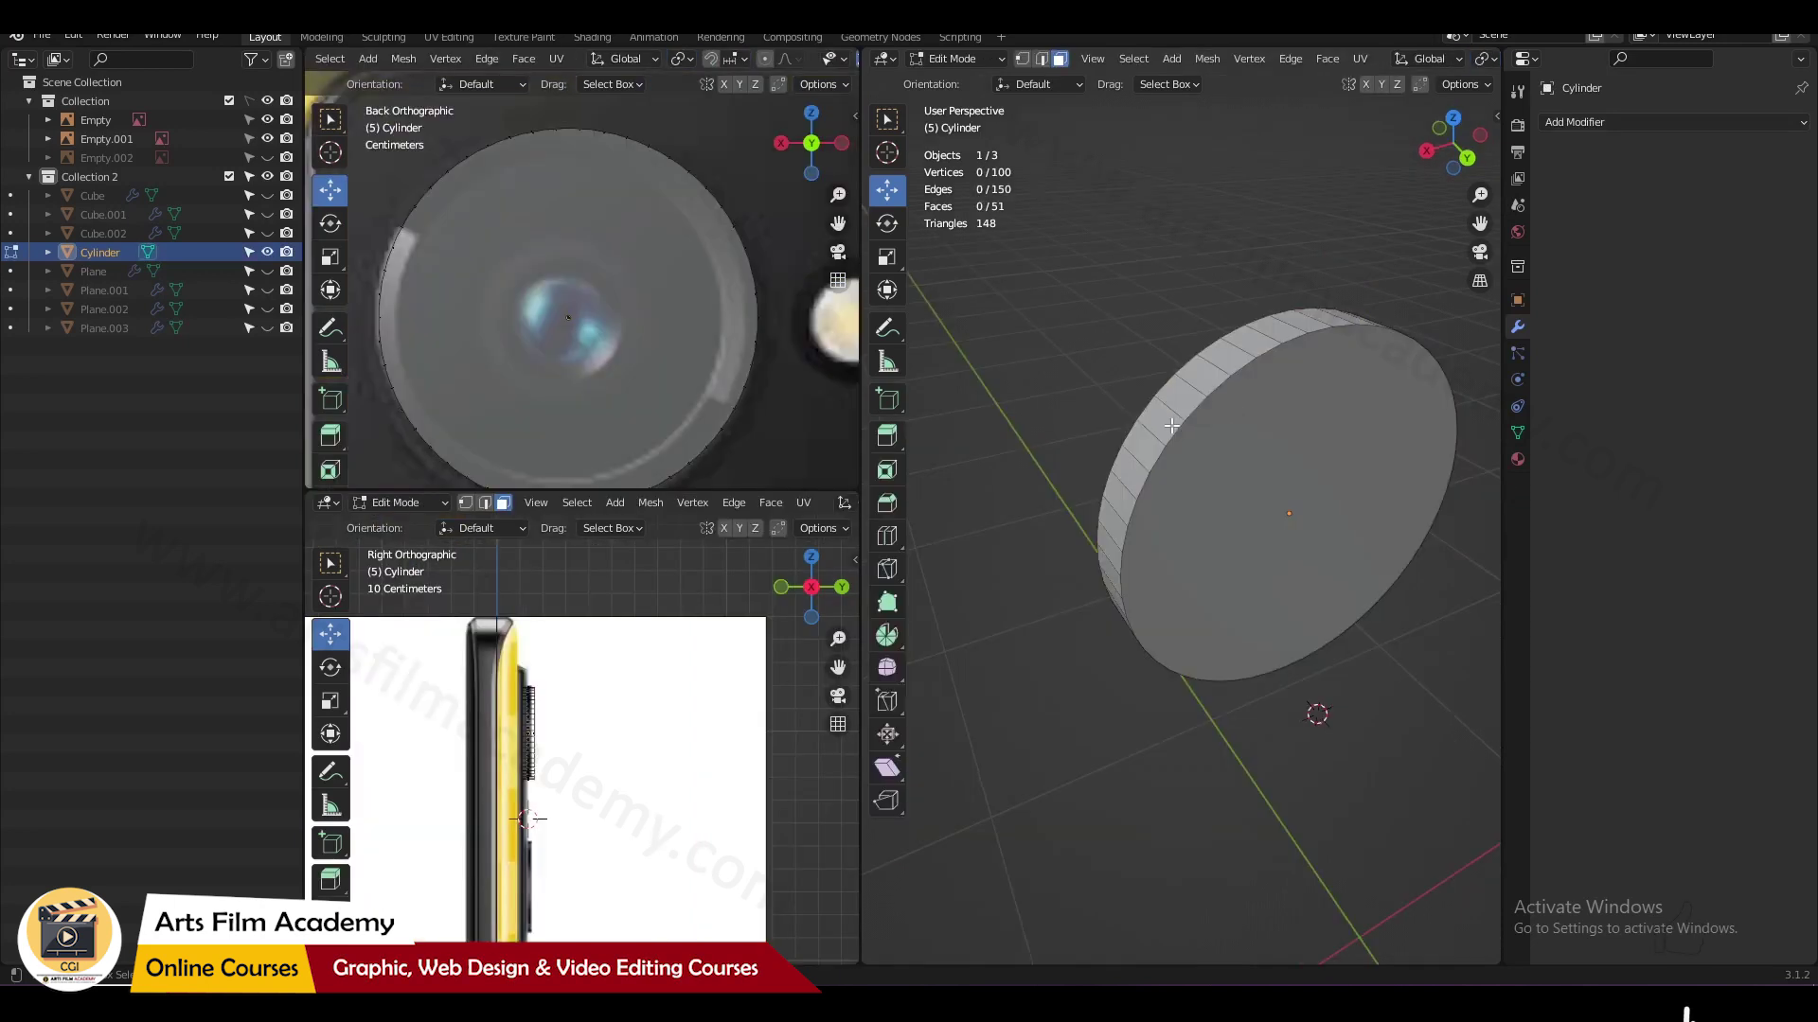
# Step: Loop cut the cylinder's rim, then extrude its front face and scale it to 0.890
pyautogui.hotkey('ctrl', 'r')
pyautogui.click(1229, 491)
pyautogui.rightClick(1230, 490)
pyautogui.press('3')
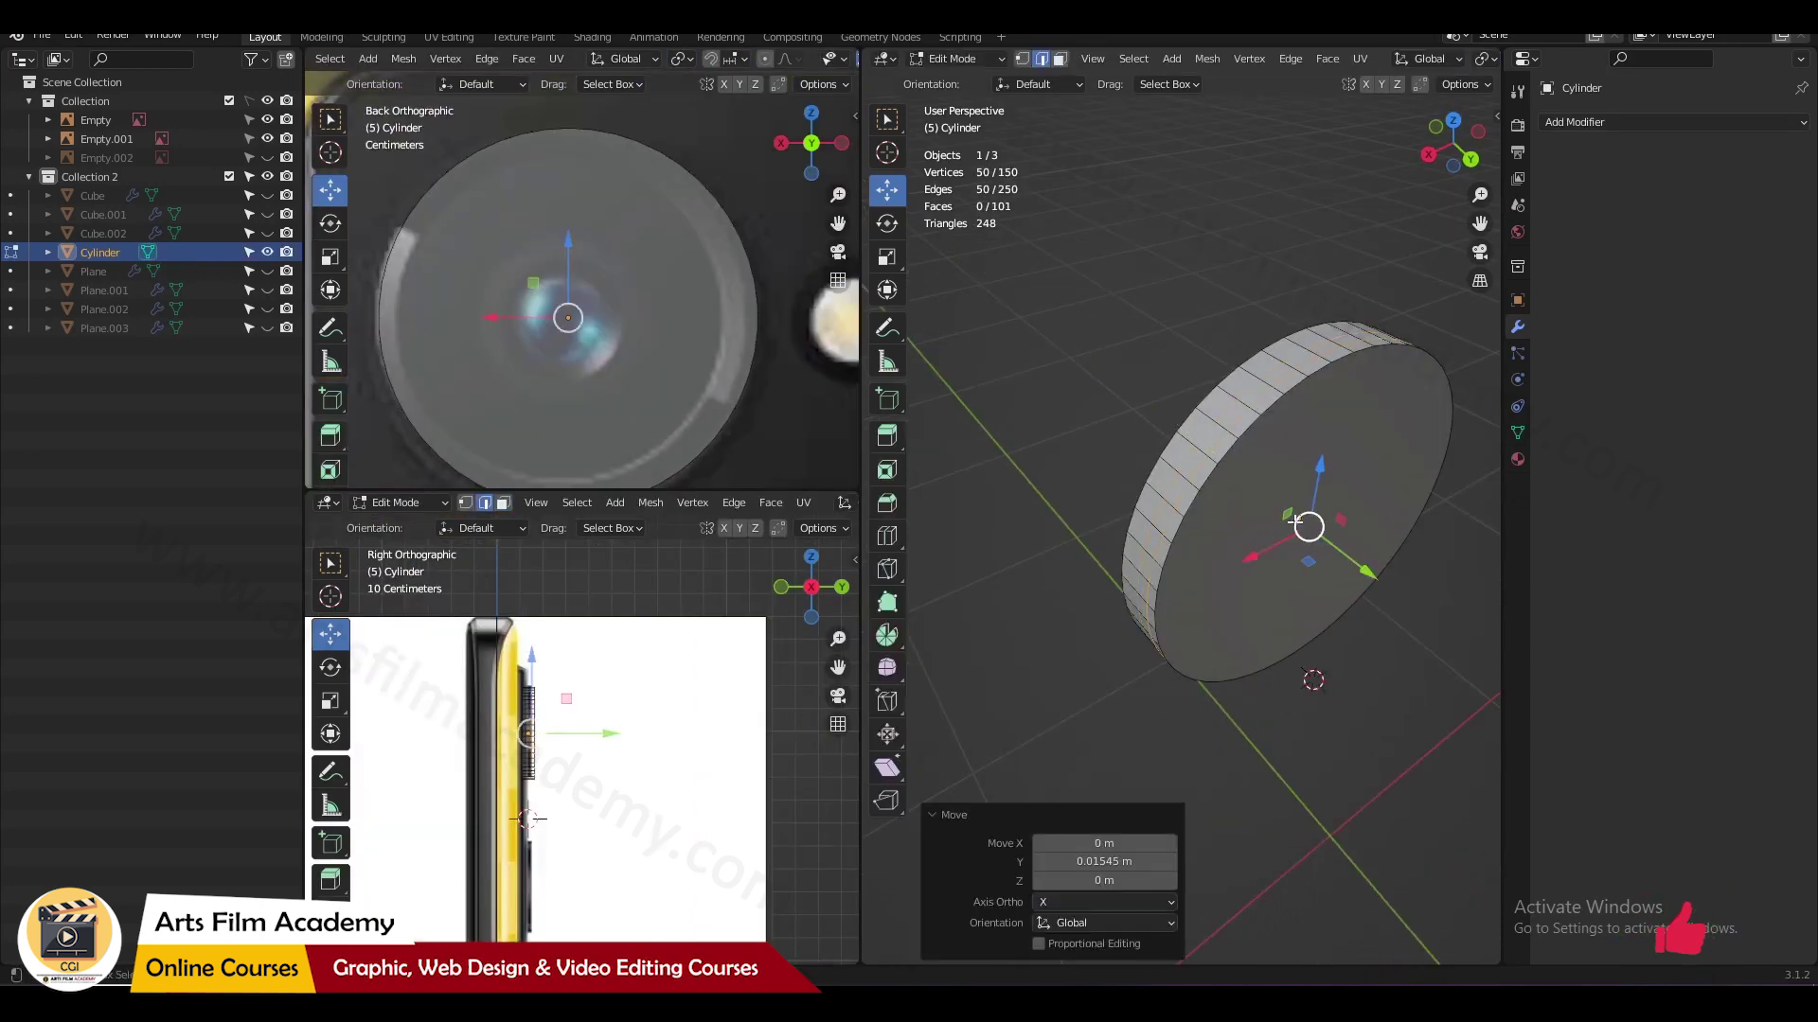
pyautogui.click(1288, 516)
pyautogui.press('s')
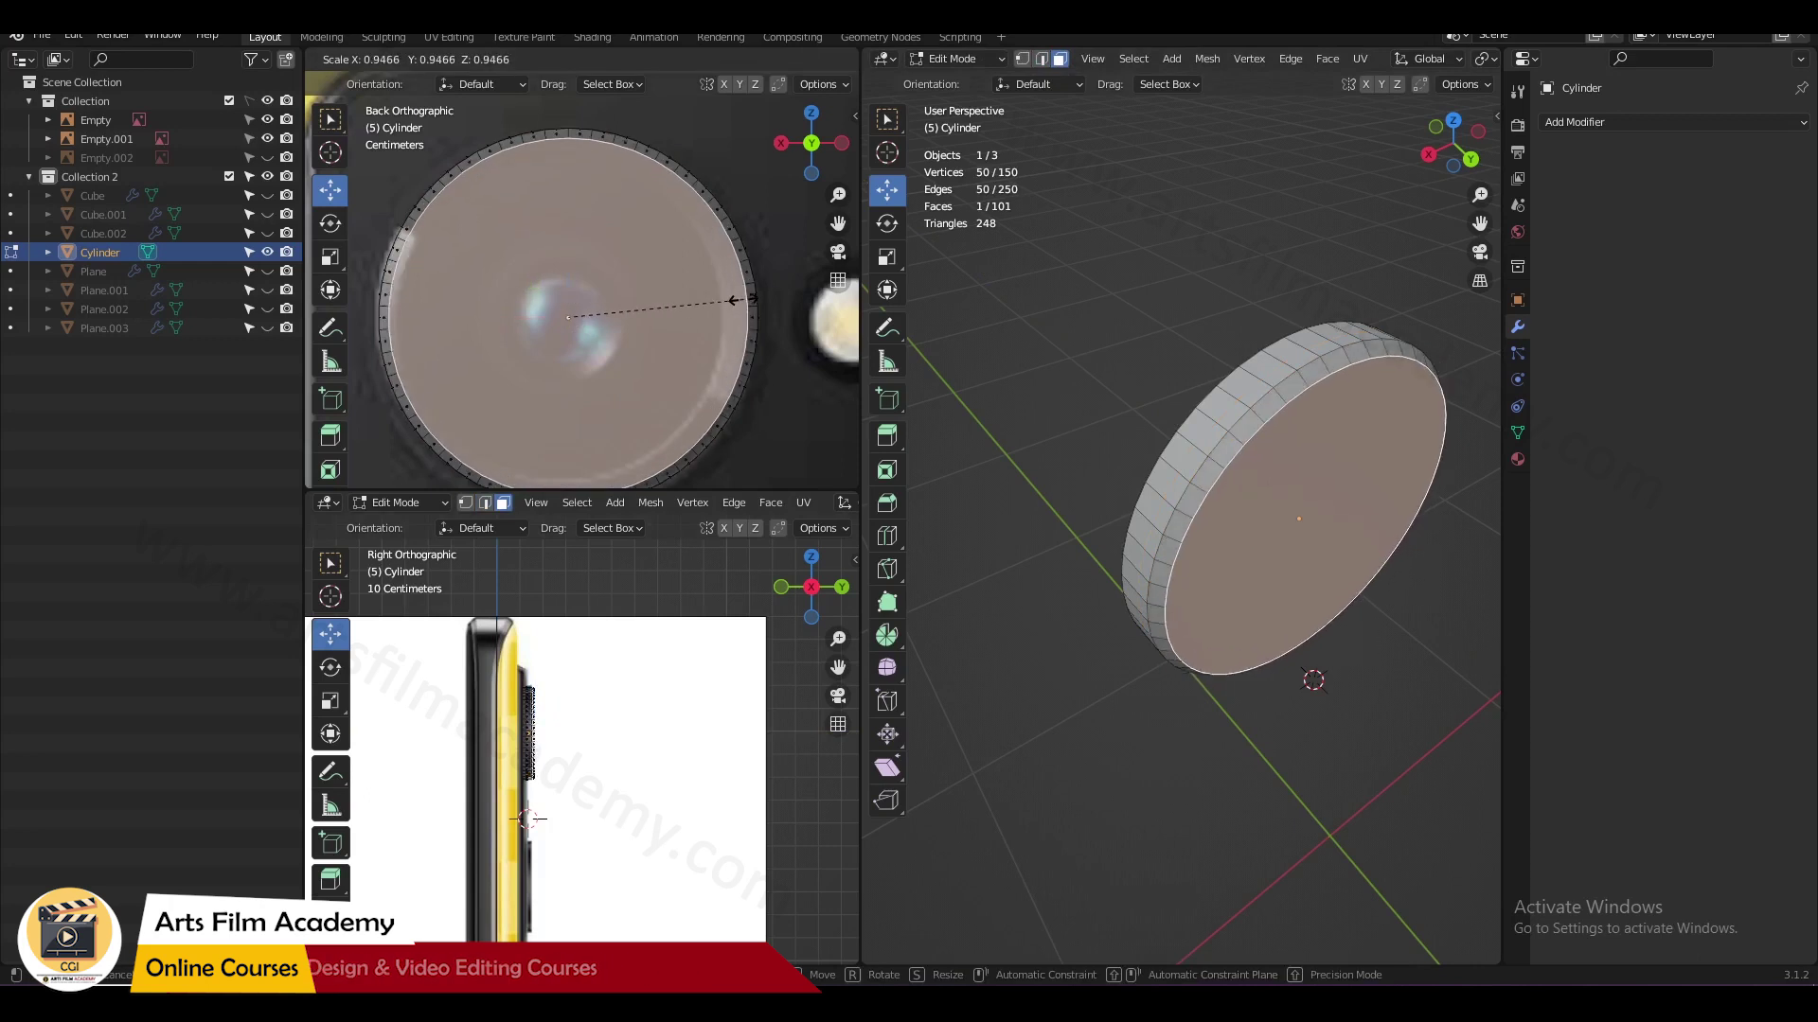
pyautogui.rightClick(731, 293)
pyautogui.press('e')
pyautogui.rightClick(1391, 492)
pyautogui.press('s')
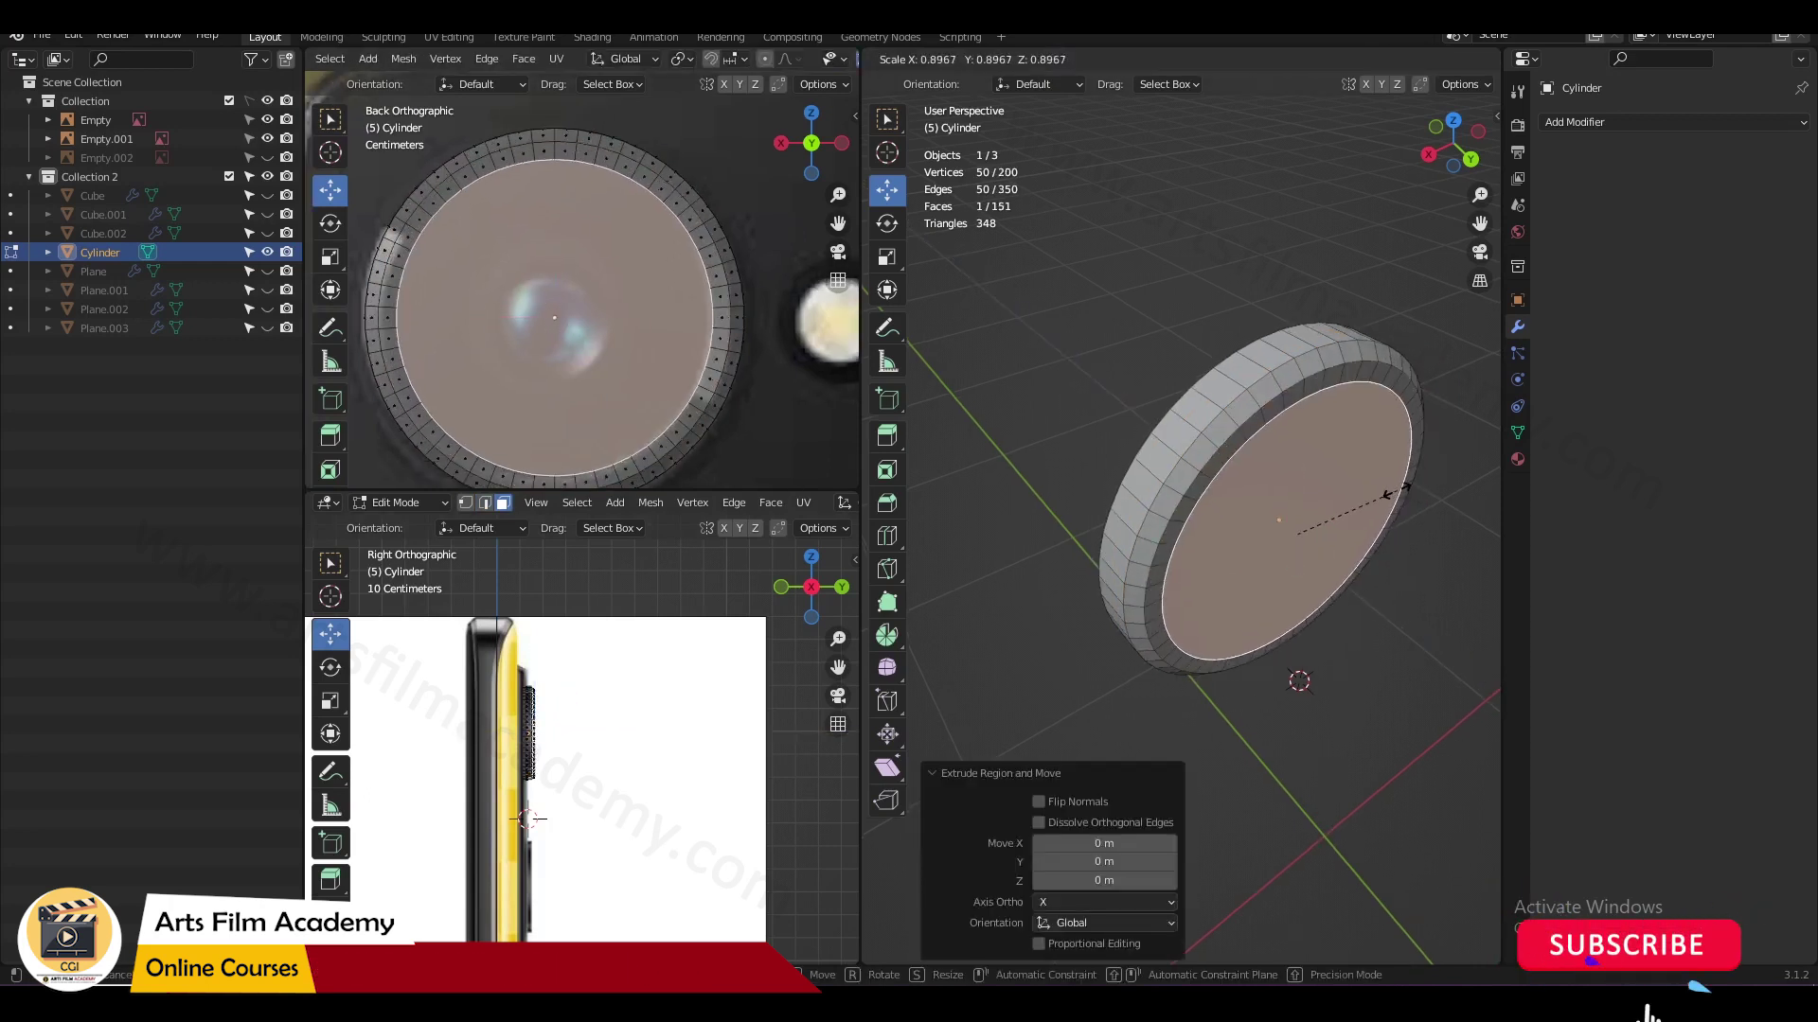
pyautogui.click(1387, 496)
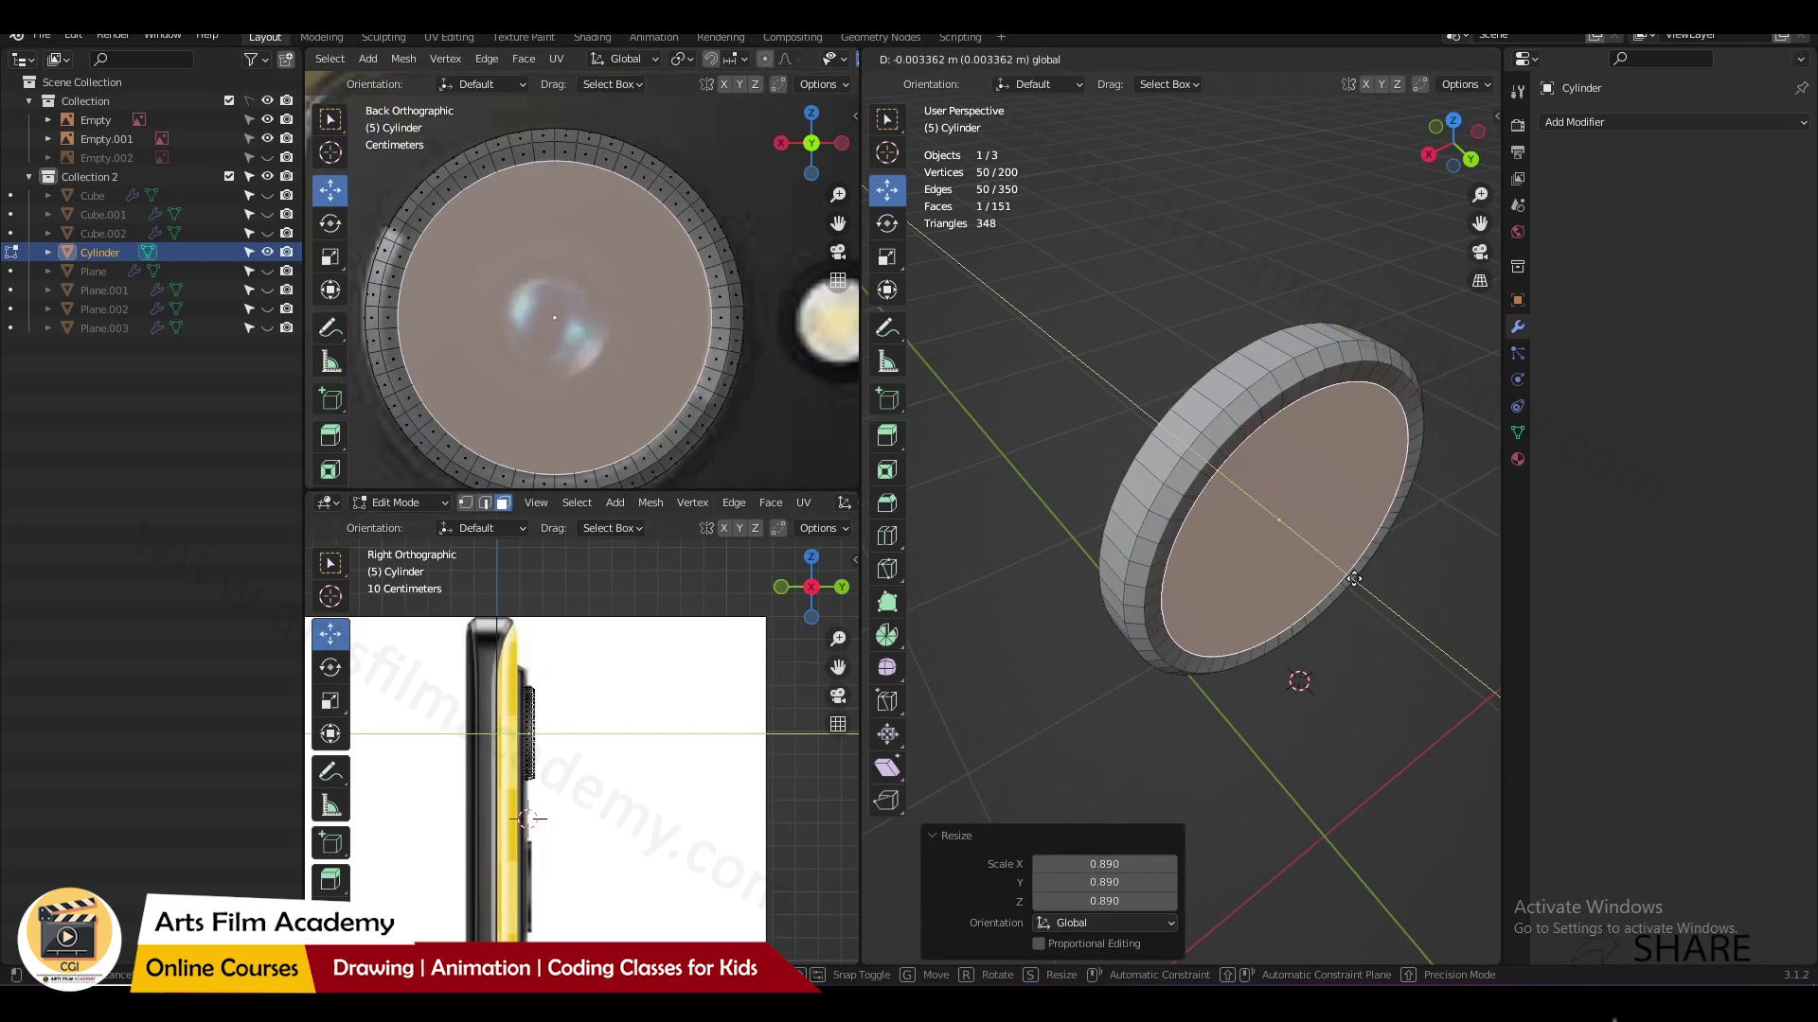
# Step: Leave Edit Mode, save Phone_01.blend, and shade the cylinder smooth
pyautogui.rightClick(1352, 579)
pyautogui.press('Tab')
pyautogui.moveTo(1302, 531); pyautogui.dragTo(1359, 506, button='middle')
pyautogui.hotkey('ctrl', 's')
pyautogui.rightClick(1270, 350)
pyautogui.click(1271, 351)
pyautogui.moveTo(1437, 322); pyautogui.dragTo(1523, 467, button='middle')
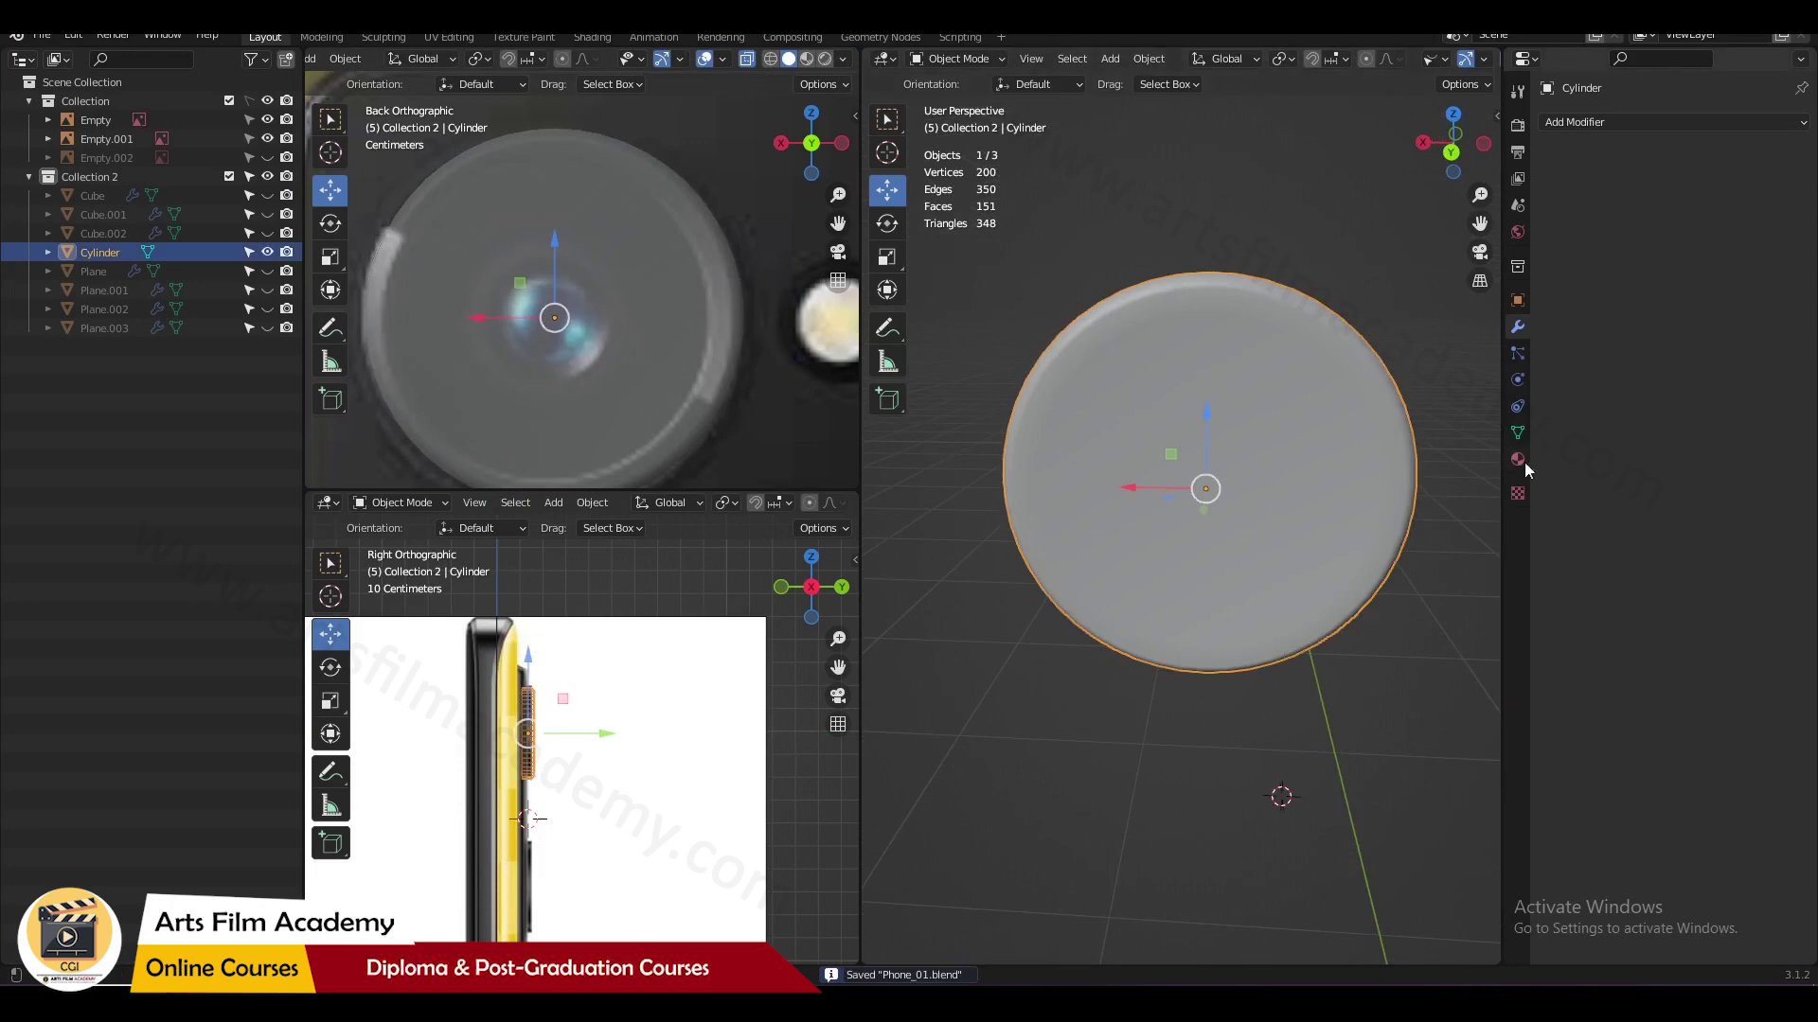
# Step: Turn on Auto Smooth in the disc's Normals settings and enter Edit Mode
pyautogui.click(1518, 433)
pyautogui.click(1578, 488)
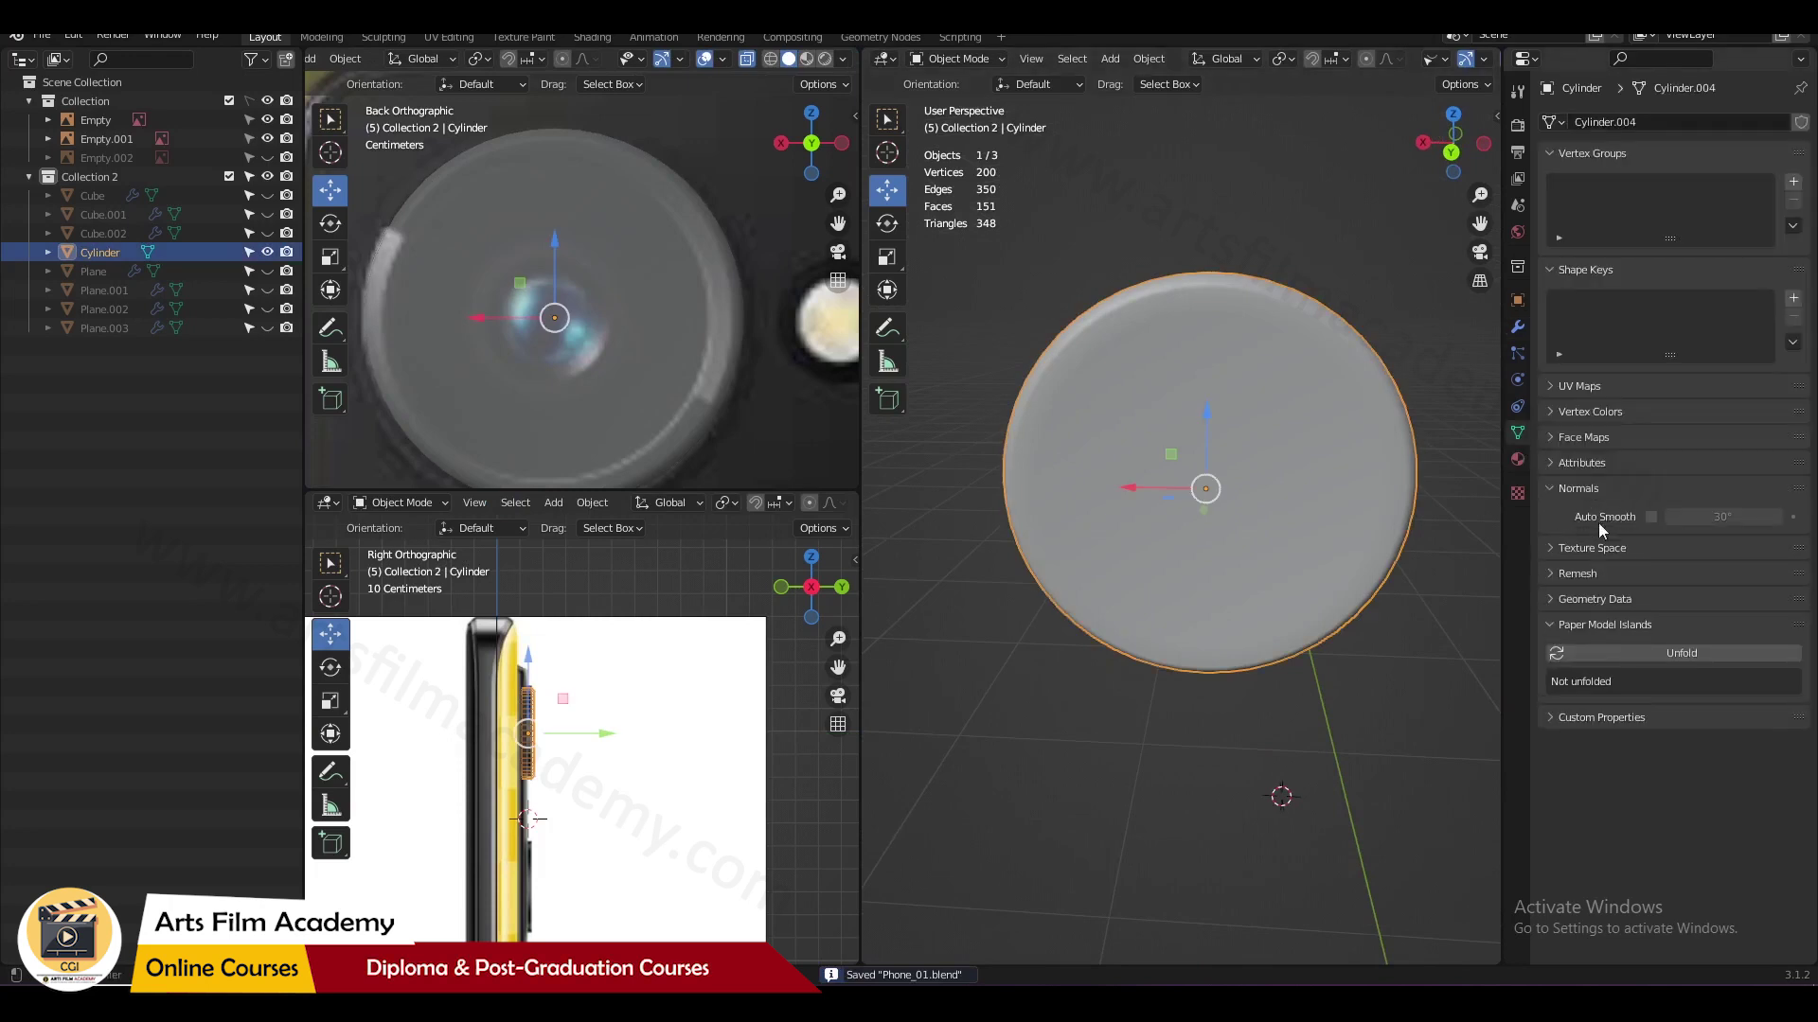
pyautogui.click(1651, 517)
pyautogui.press('Tab')
pyautogui.moveTo(1375, 725); pyautogui.dragTo(1308, 535, button='middle')
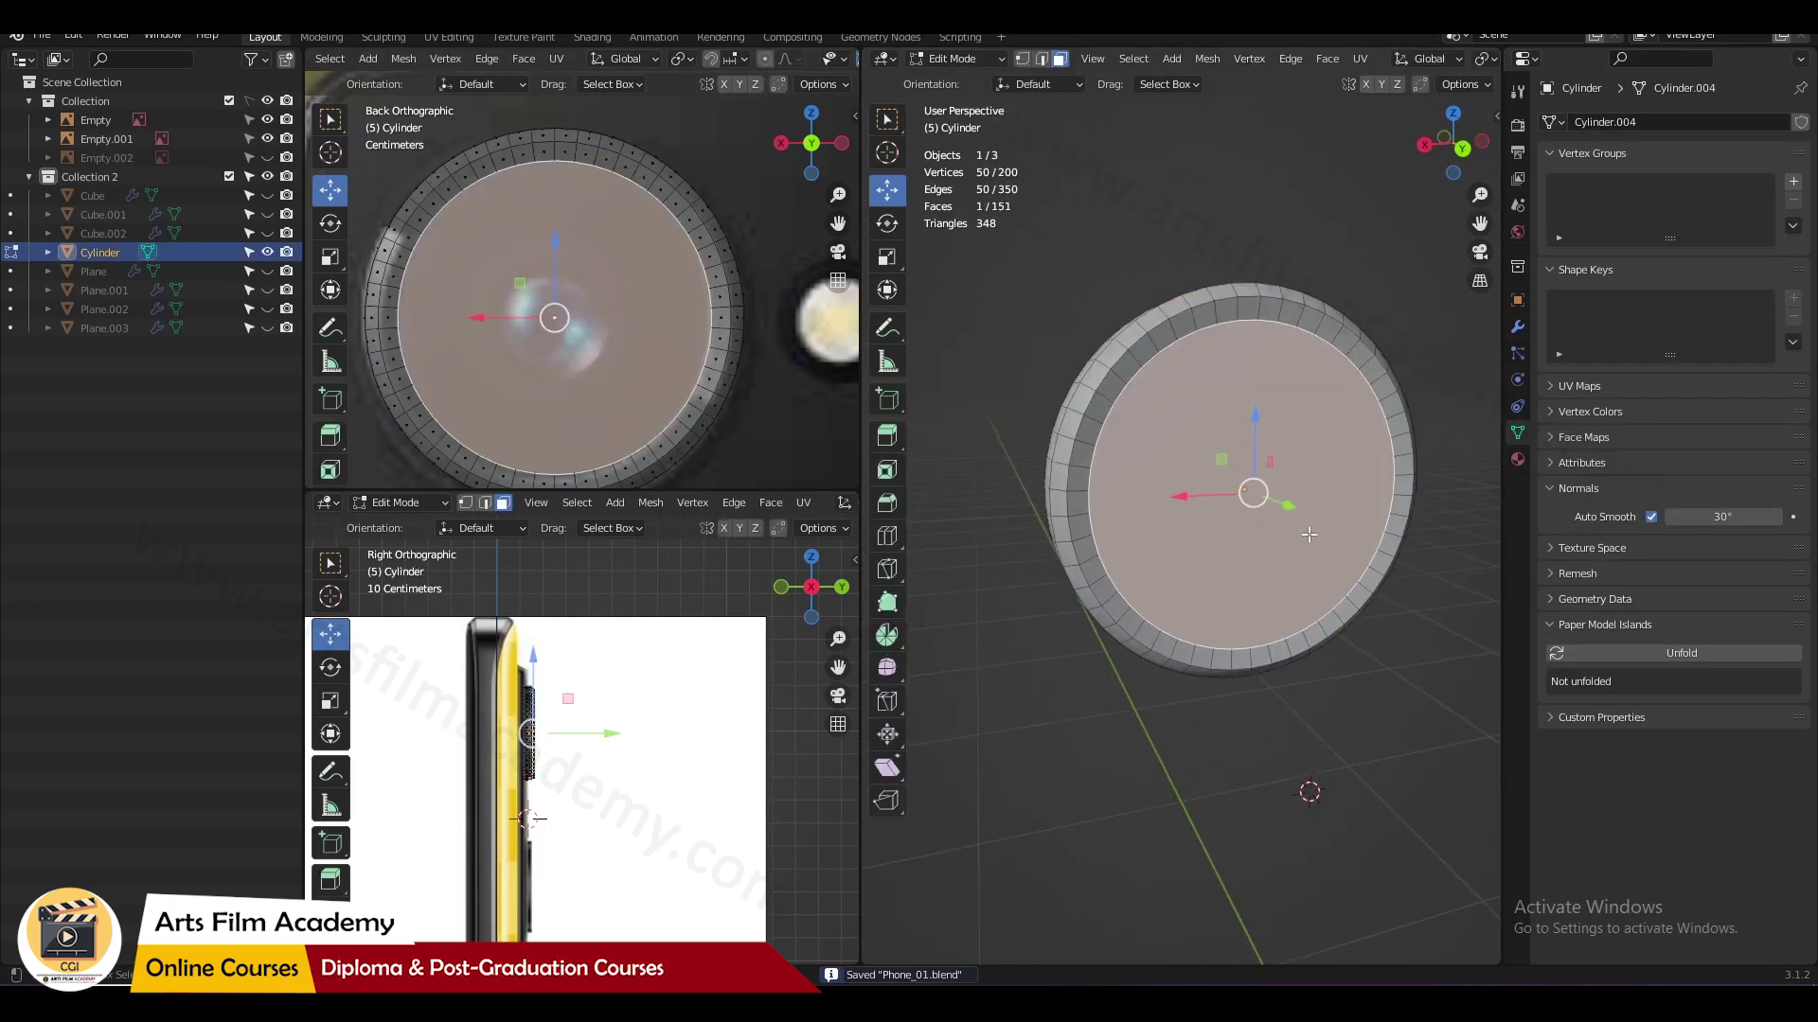
# Step: Extrude the front face, scale it to 0.475, and push it in along Y
pyautogui.press('e')
pyautogui.press('Escape')
pyautogui.press('s')
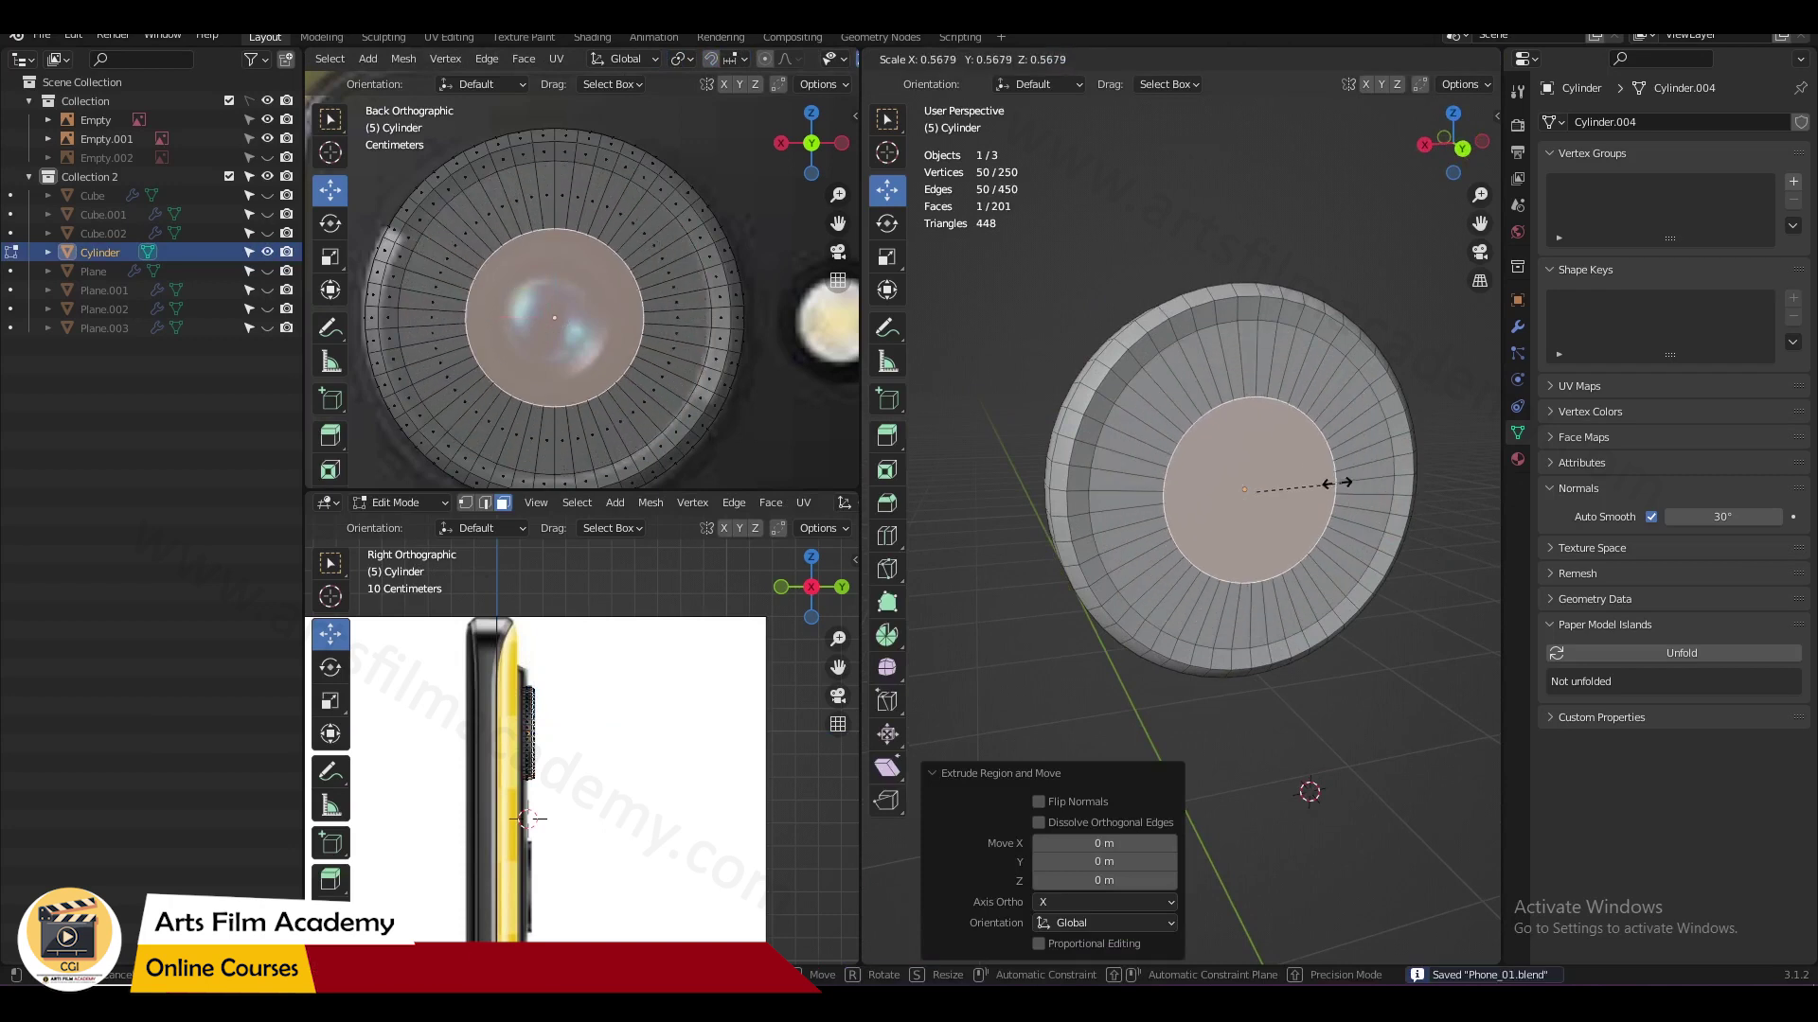
pyautogui.click(1339, 490)
pyautogui.moveTo(1340, 490); pyautogui.dragTo(1265, 481, button='middle')
pyautogui.press('g')
pyautogui.press('y')
pyautogui.click(1281, 618)
pyautogui.press('Tab')
pyautogui.press('Tab')
# Step: Extrude the inner face again, scale it to 0.768, and move it along Y
pyautogui.scroll(3, 1318, 485)
pyautogui.press('e')
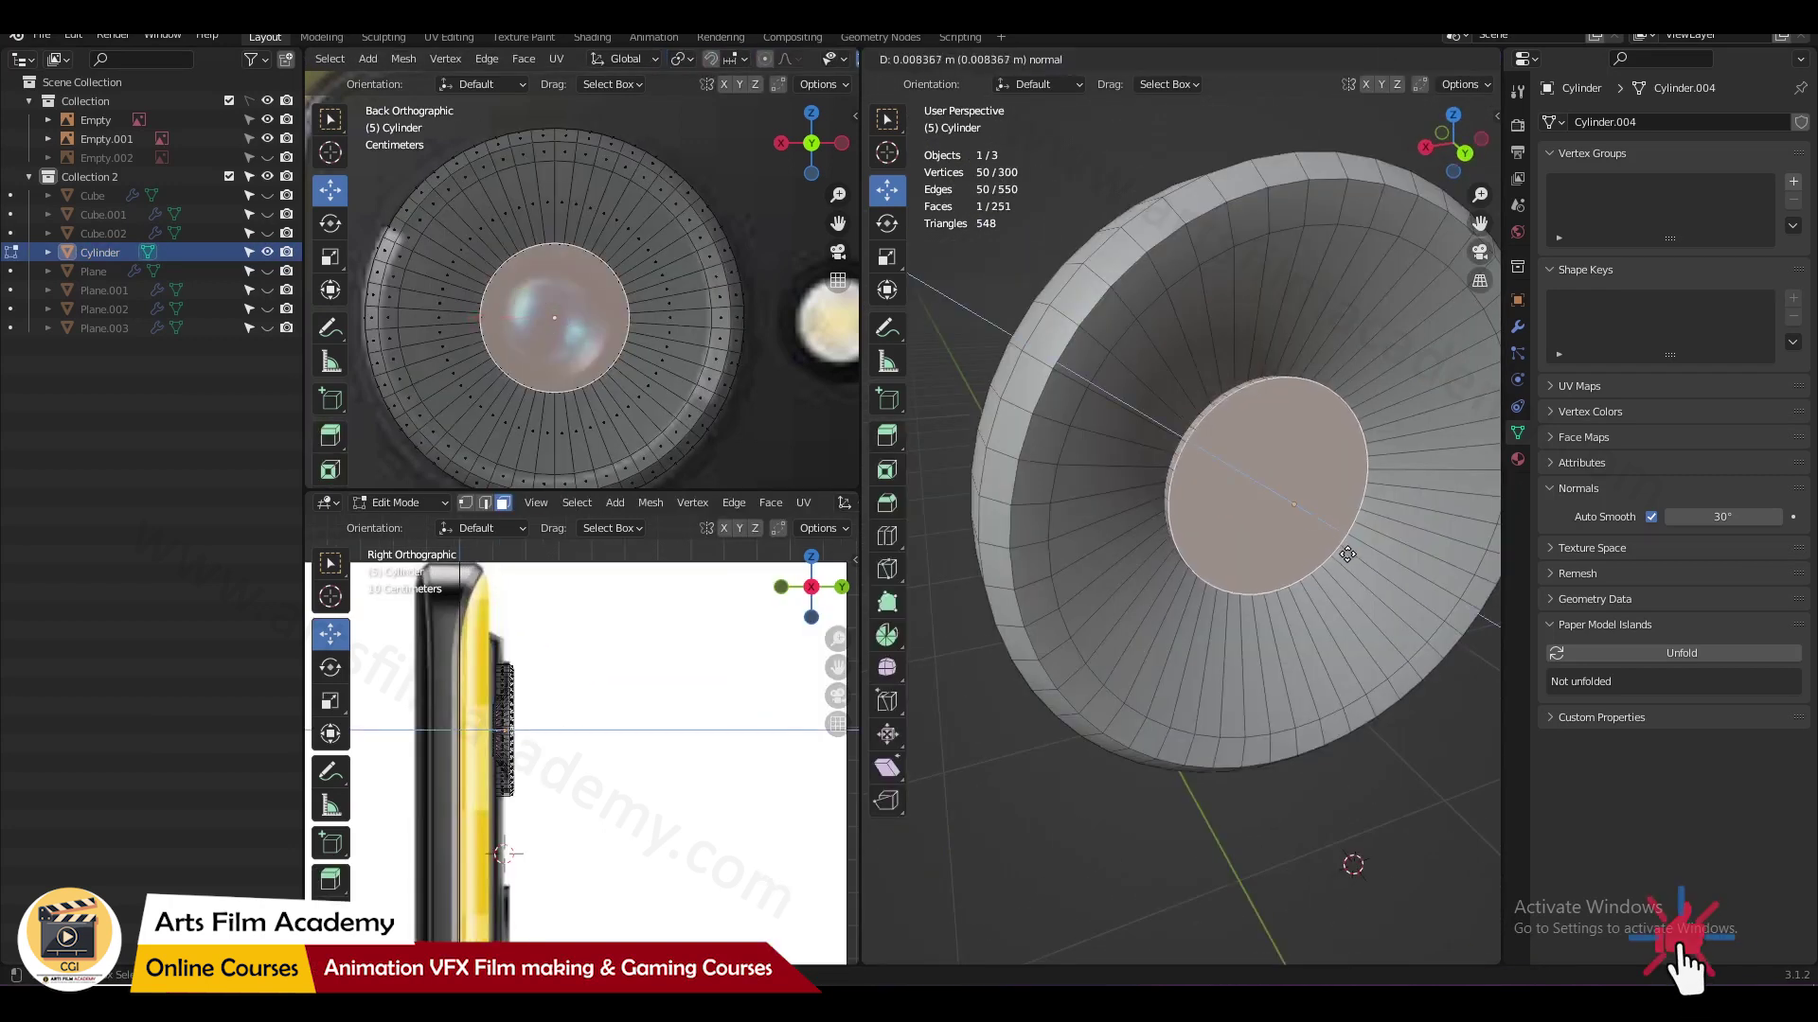
pyautogui.click(1352, 561)
pyautogui.scroll(-2, 1352, 561)
pyautogui.press('e')
pyautogui.rightClick(1364, 434)
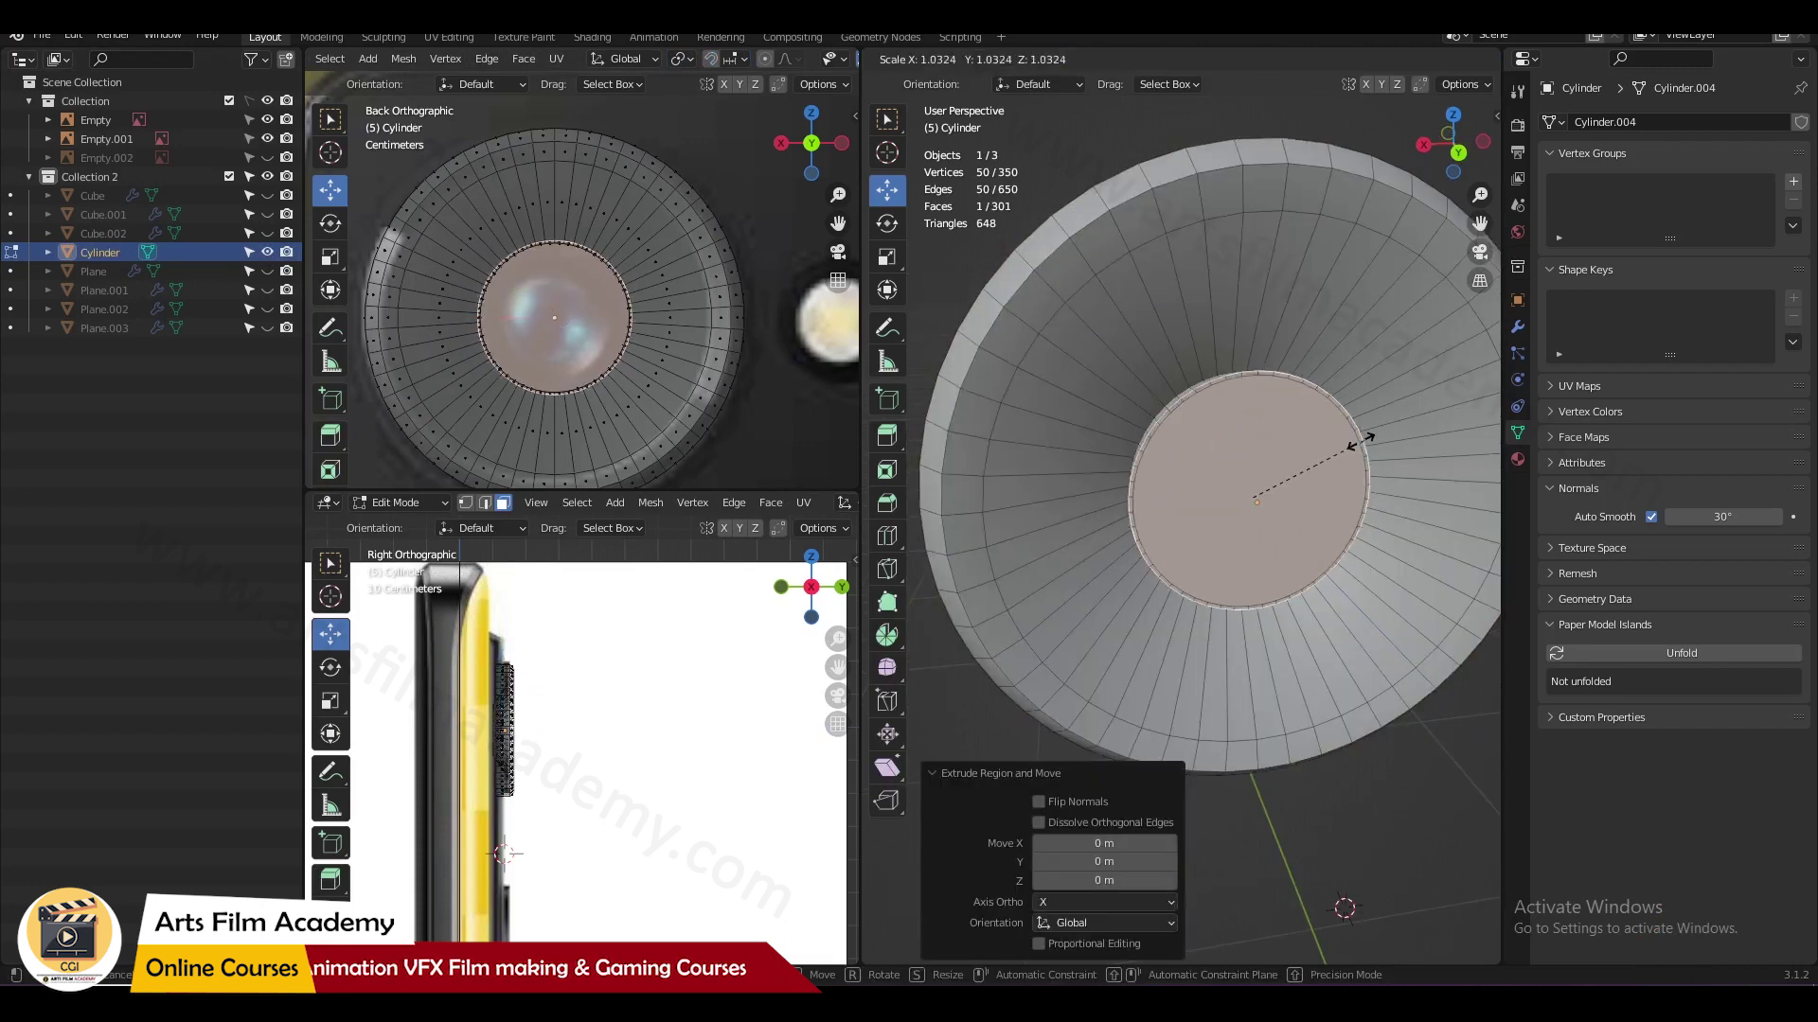
pyautogui.press('s')
pyautogui.click(1363, 443)
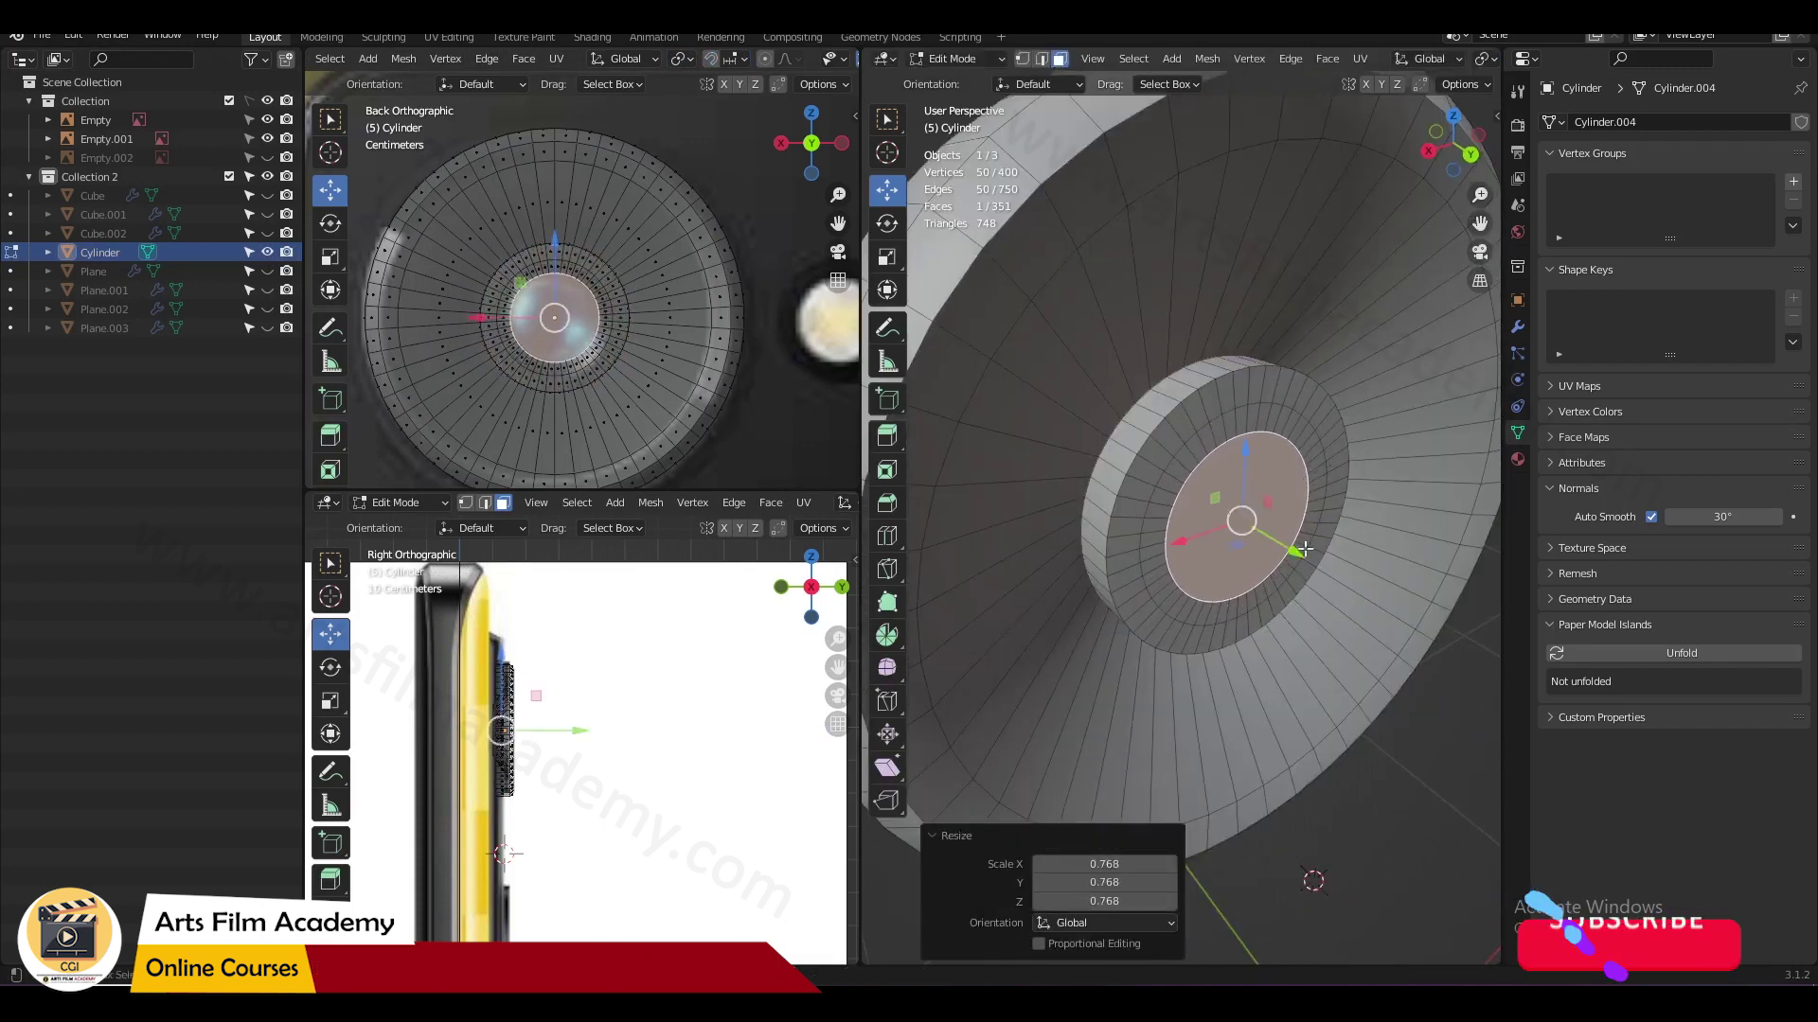
pyautogui.press('g')
pyautogui.press('y')
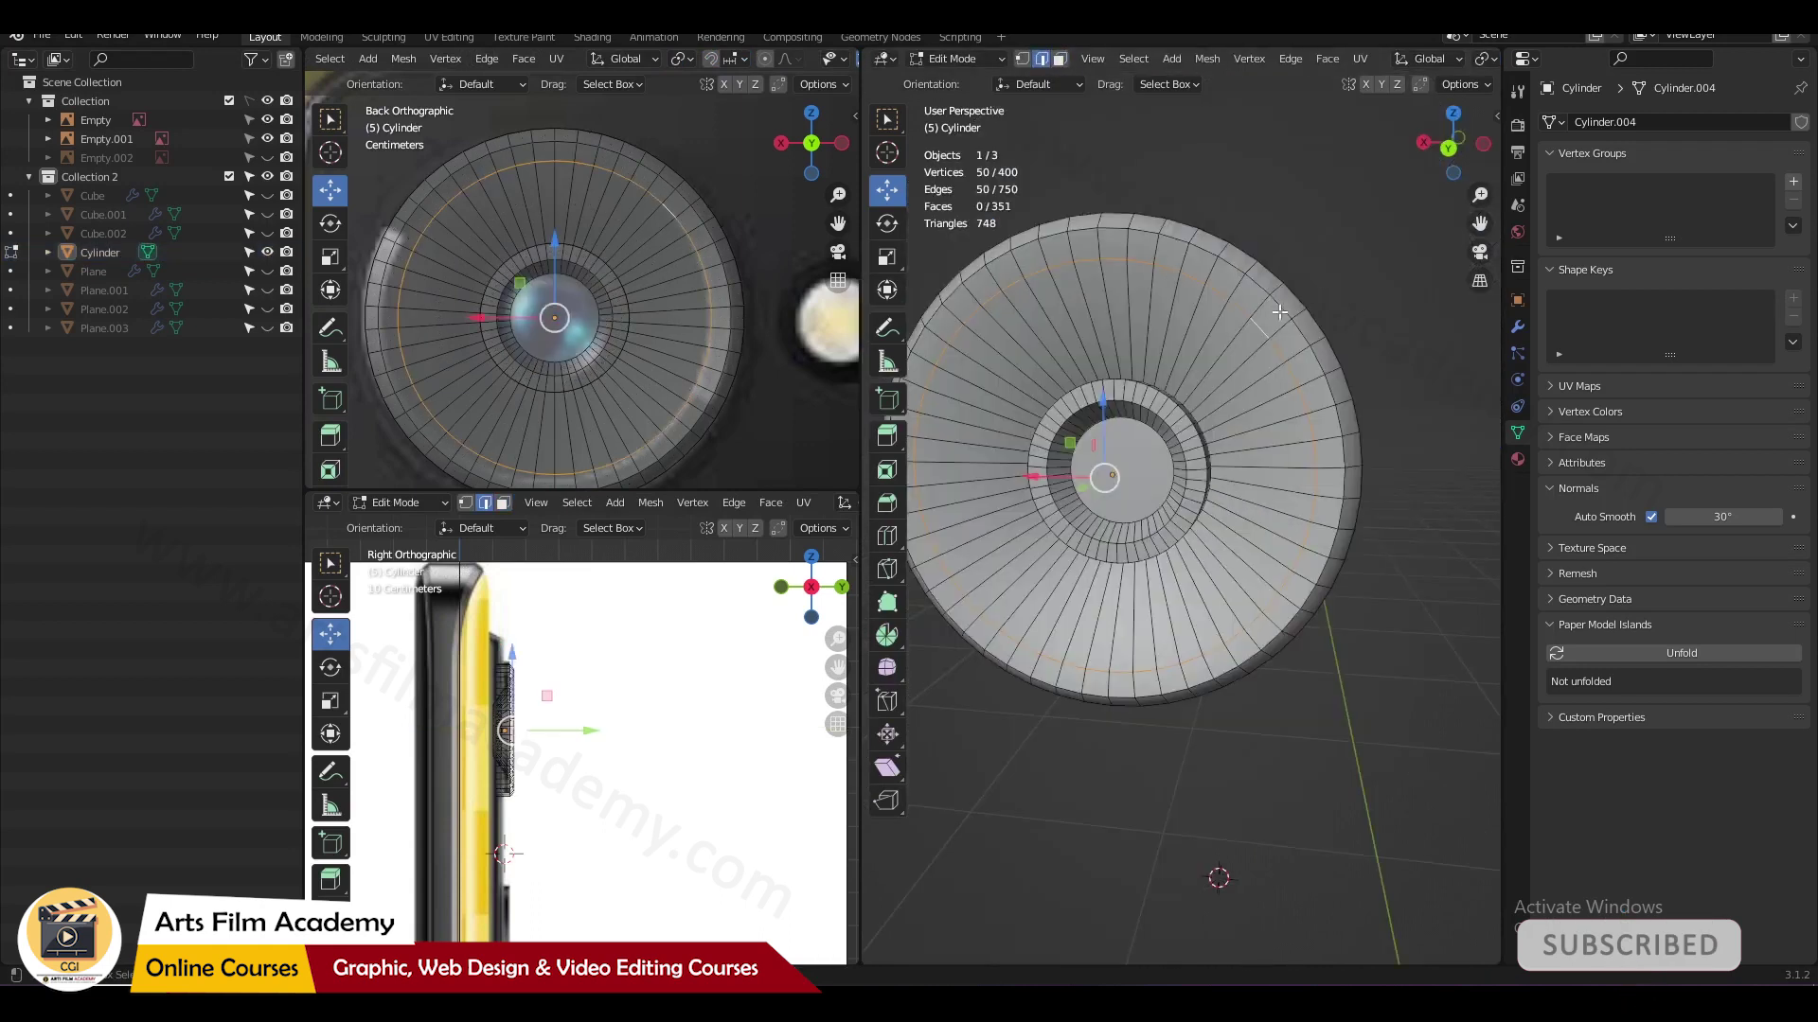
# Step: Mark the inner ring loop and the outer rim loop as sharp
pyautogui.rightClick(1280, 355)
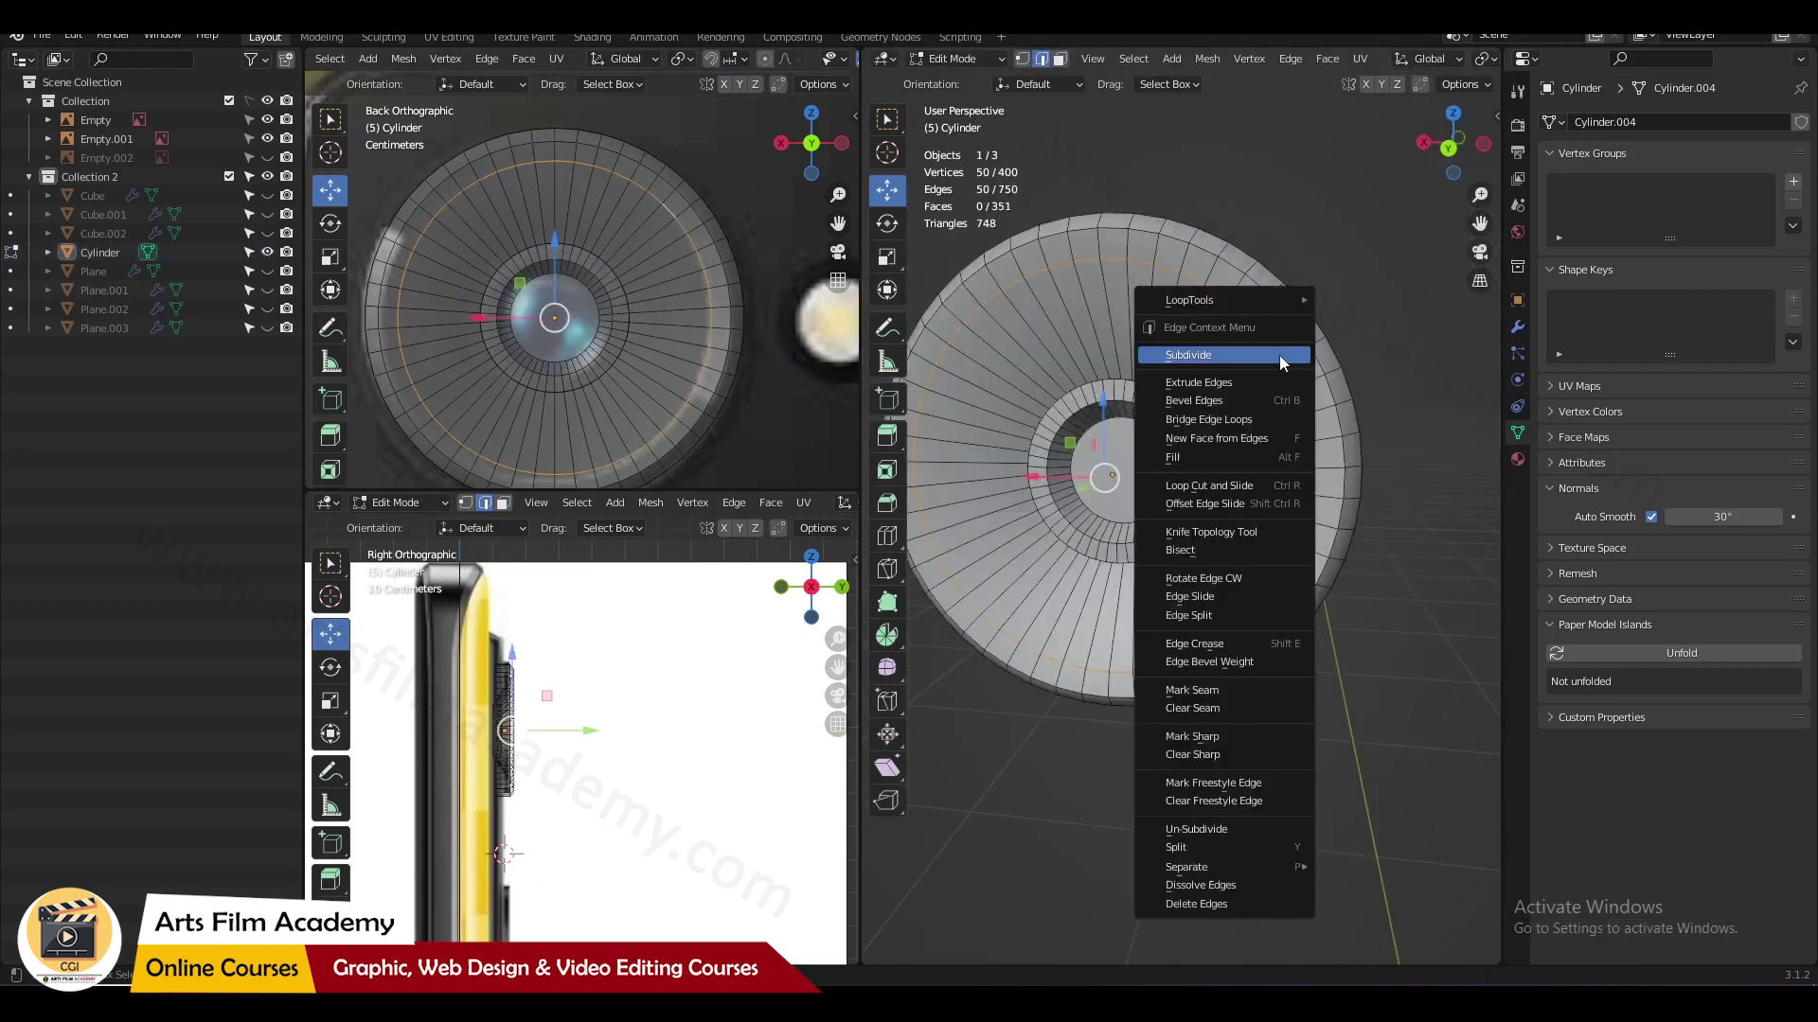
pyautogui.click(1257, 736)
pyautogui.click(1379, 646)
pyautogui.moveTo(1378, 645); pyautogui.dragTo(1169, 355, button='middle')
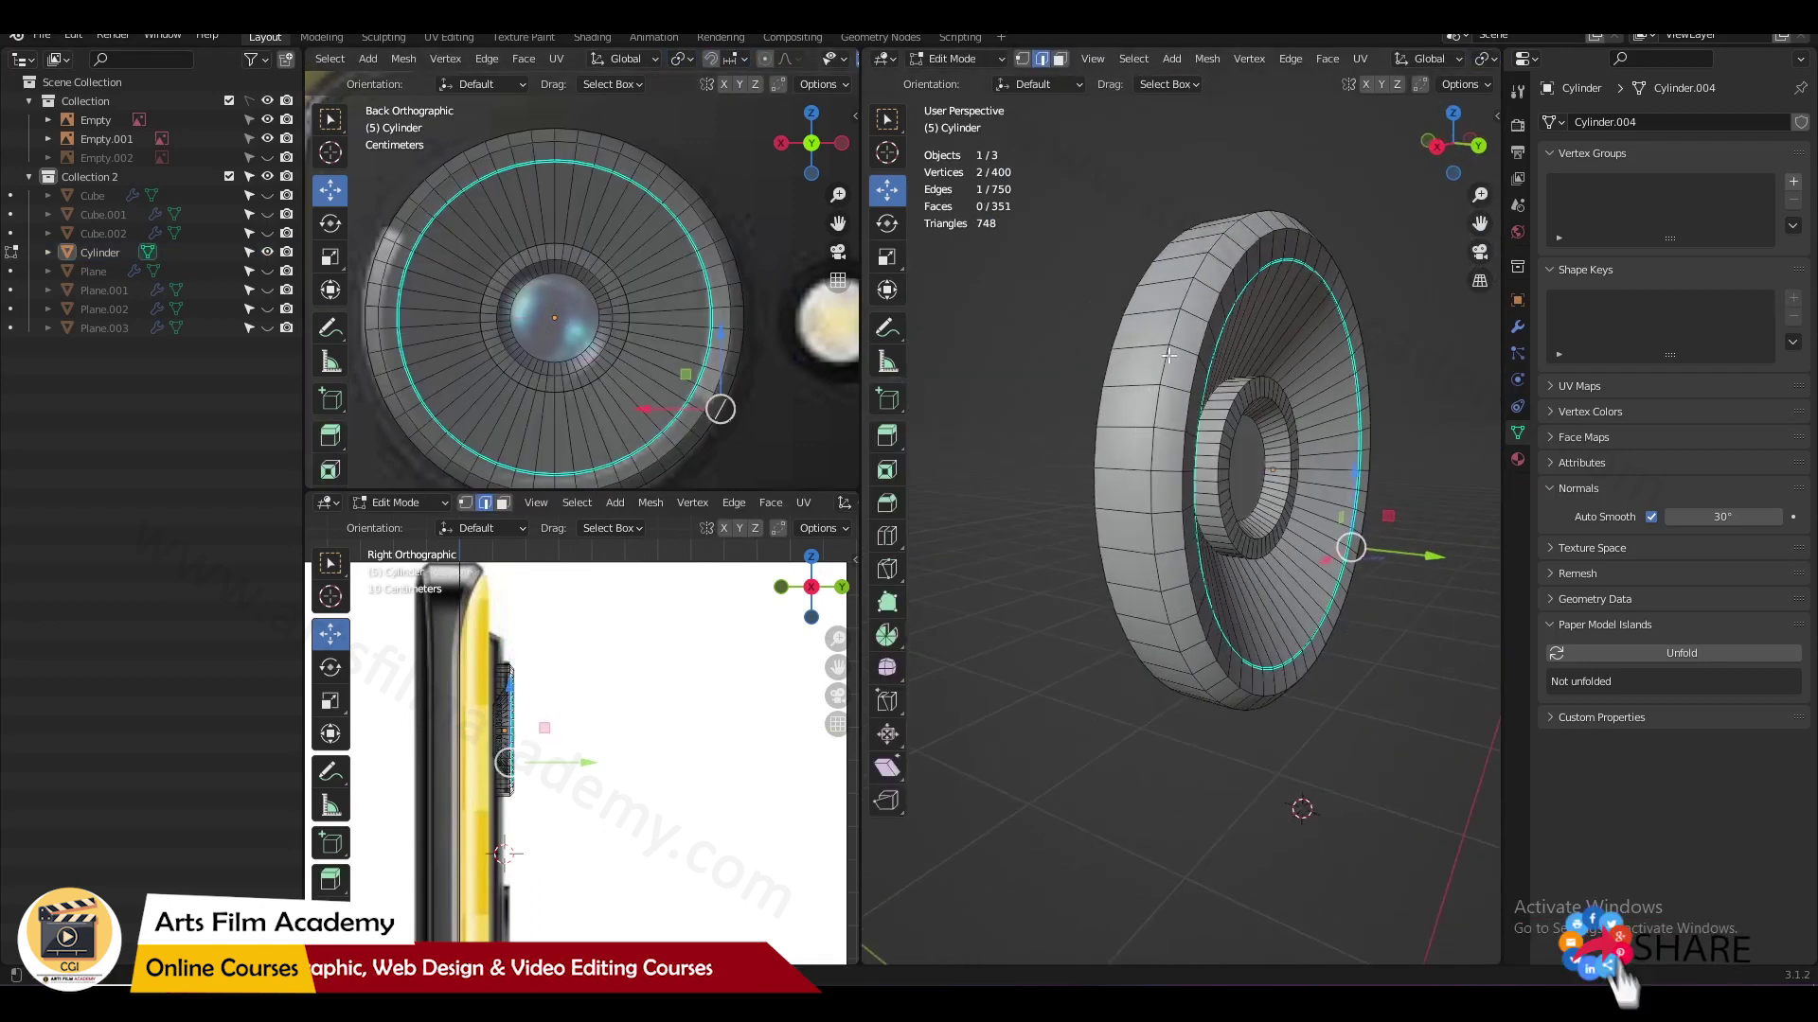
pyautogui.keyDown('alt'); pyautogui.click(1170, 355); pyautogui.keyUp('alt')
pyautogui.rightClick(1174, 362)
pyautogui.click(1118, 481)
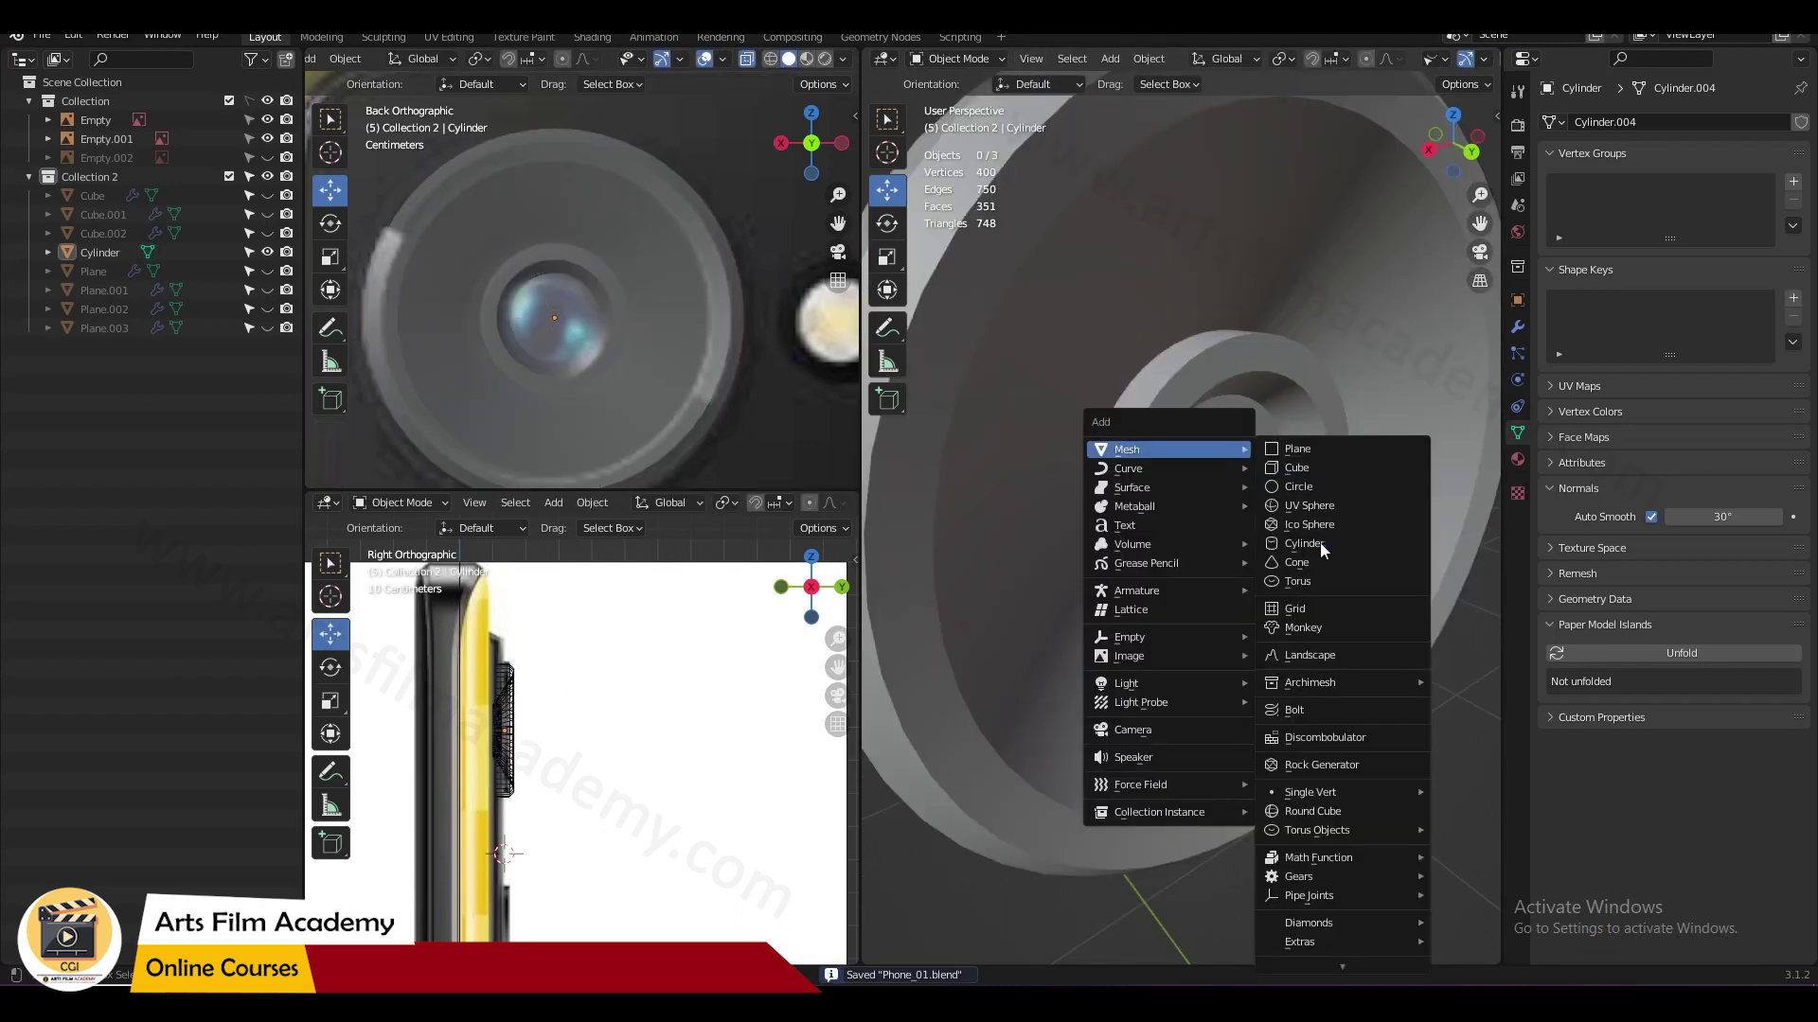
# Step: Add a UV sphere with 16 segments and shrink it to about a third
pyautogui.click(1309, 506)
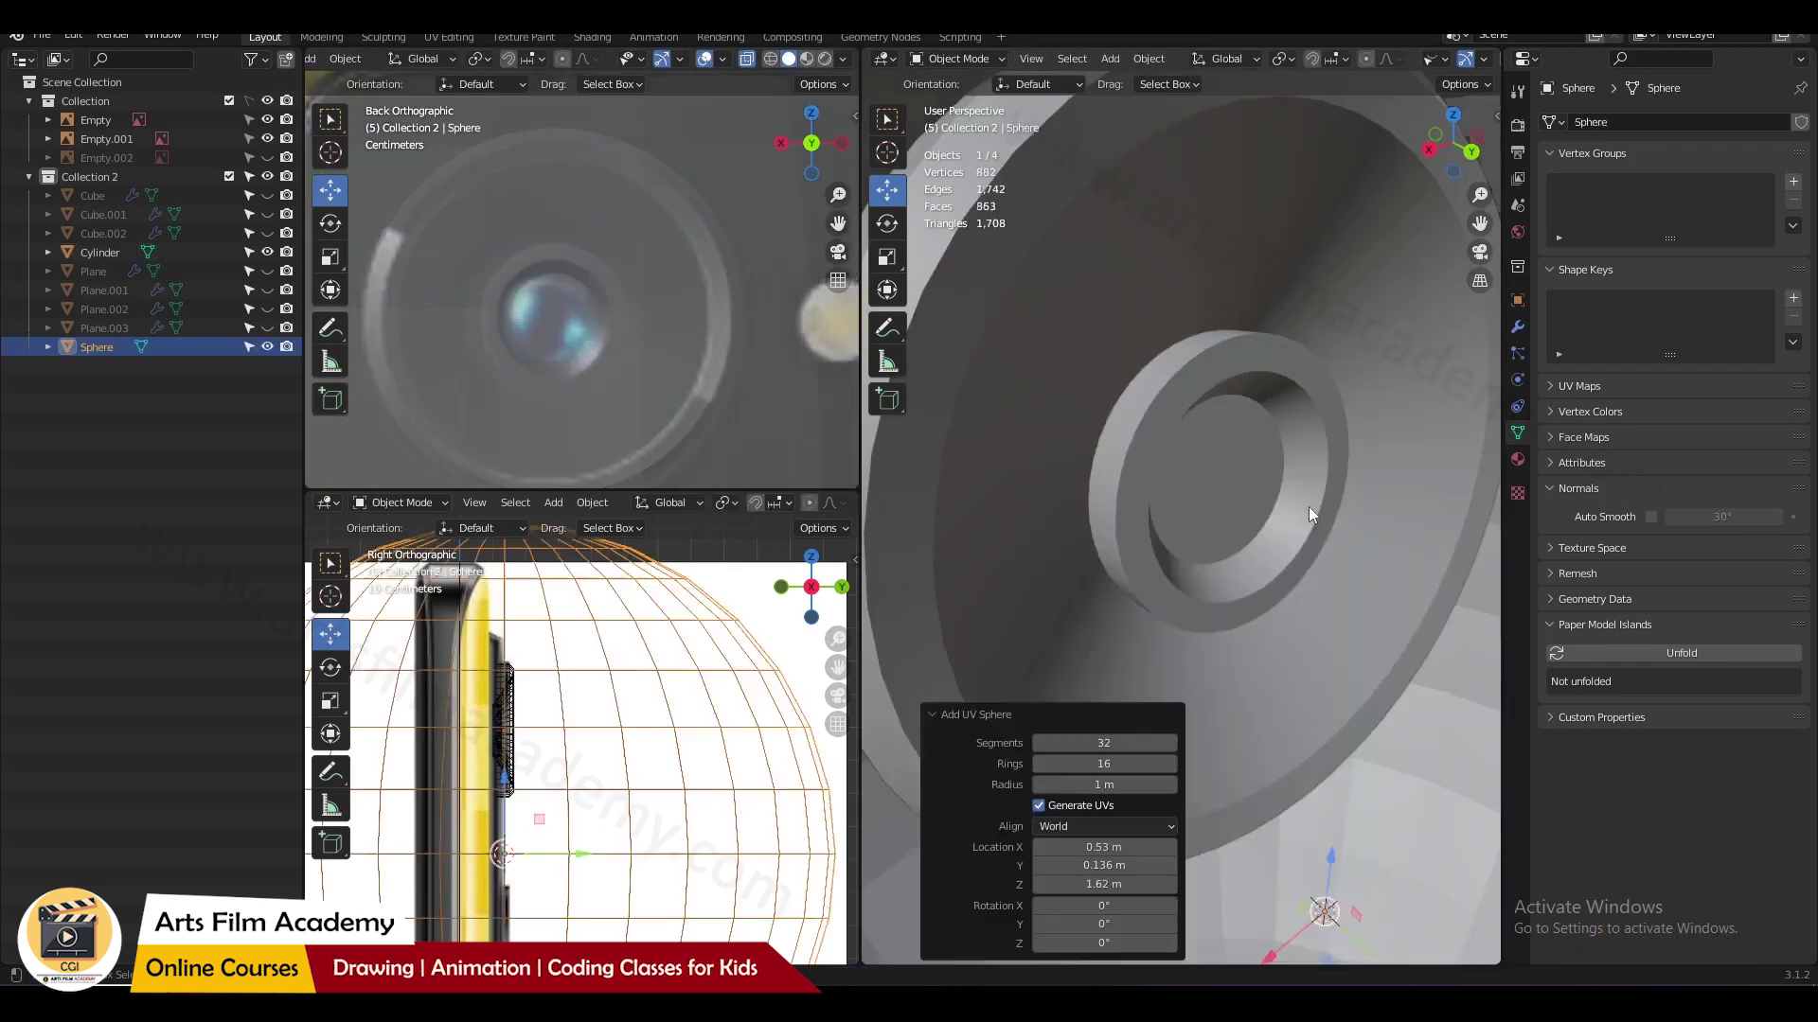
pyautogui.doubleClick(1044, 746)
pyautogui.write('16')
pyautogui.press('Return')
pyautogui.press('ctrl+KP_1')
pyautogui.press('s')
pyautogui.click(1292, 672)
# Step: Move the sphere into the lens ring and rotate it 90° around X
pyautogui.press('g')
pyautogui.click(1127, 495)
pyautogui.scroll(4, 1365, 513)
pyautogui.hotkey('ctrl', 'space')
pyautogui.scroll(3, 1350, 514)
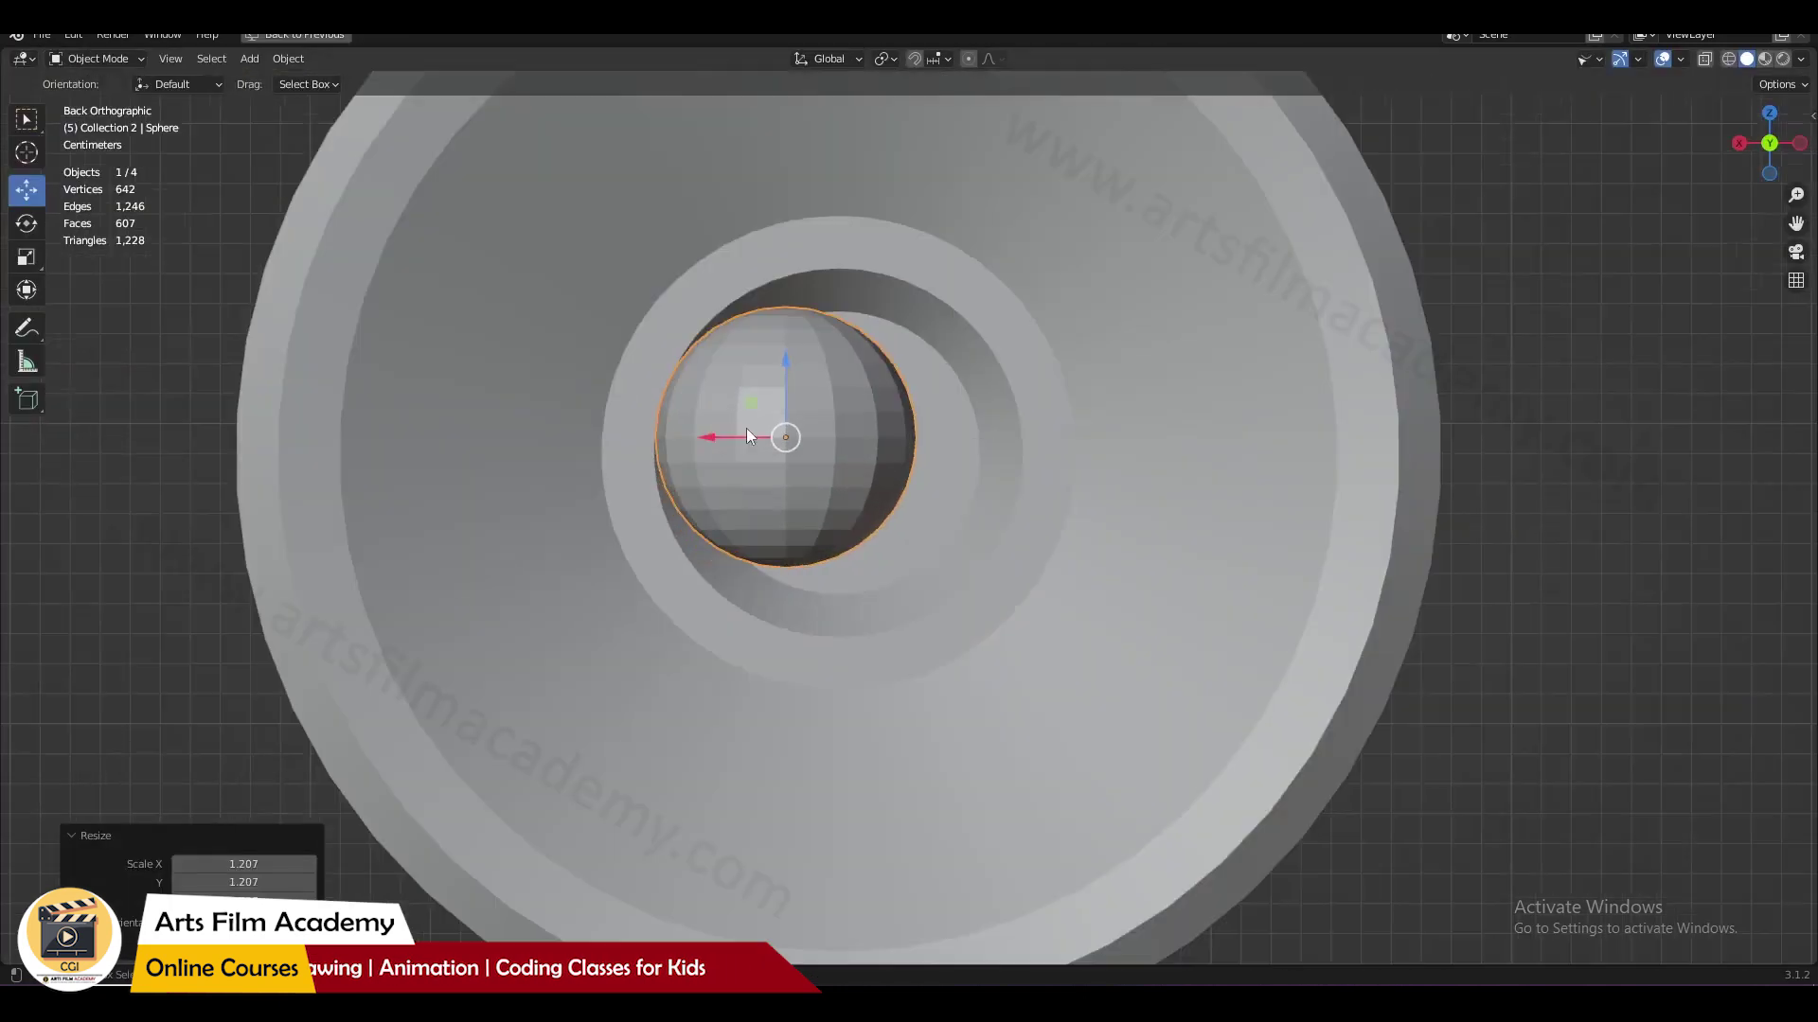
pyautogui.write('rx90')
pyautogui.press('Return')
# Step: Inspect the seated sphere from the side and save Phone_01.blend
pyautogui.moveTo(1155, 488); pyautogui.dragTo(974, 519, button='middle')
pyautogui.press('Tab')
pyautogui.scroll(-4, 909, 511)
pyautogui.press('Tab')
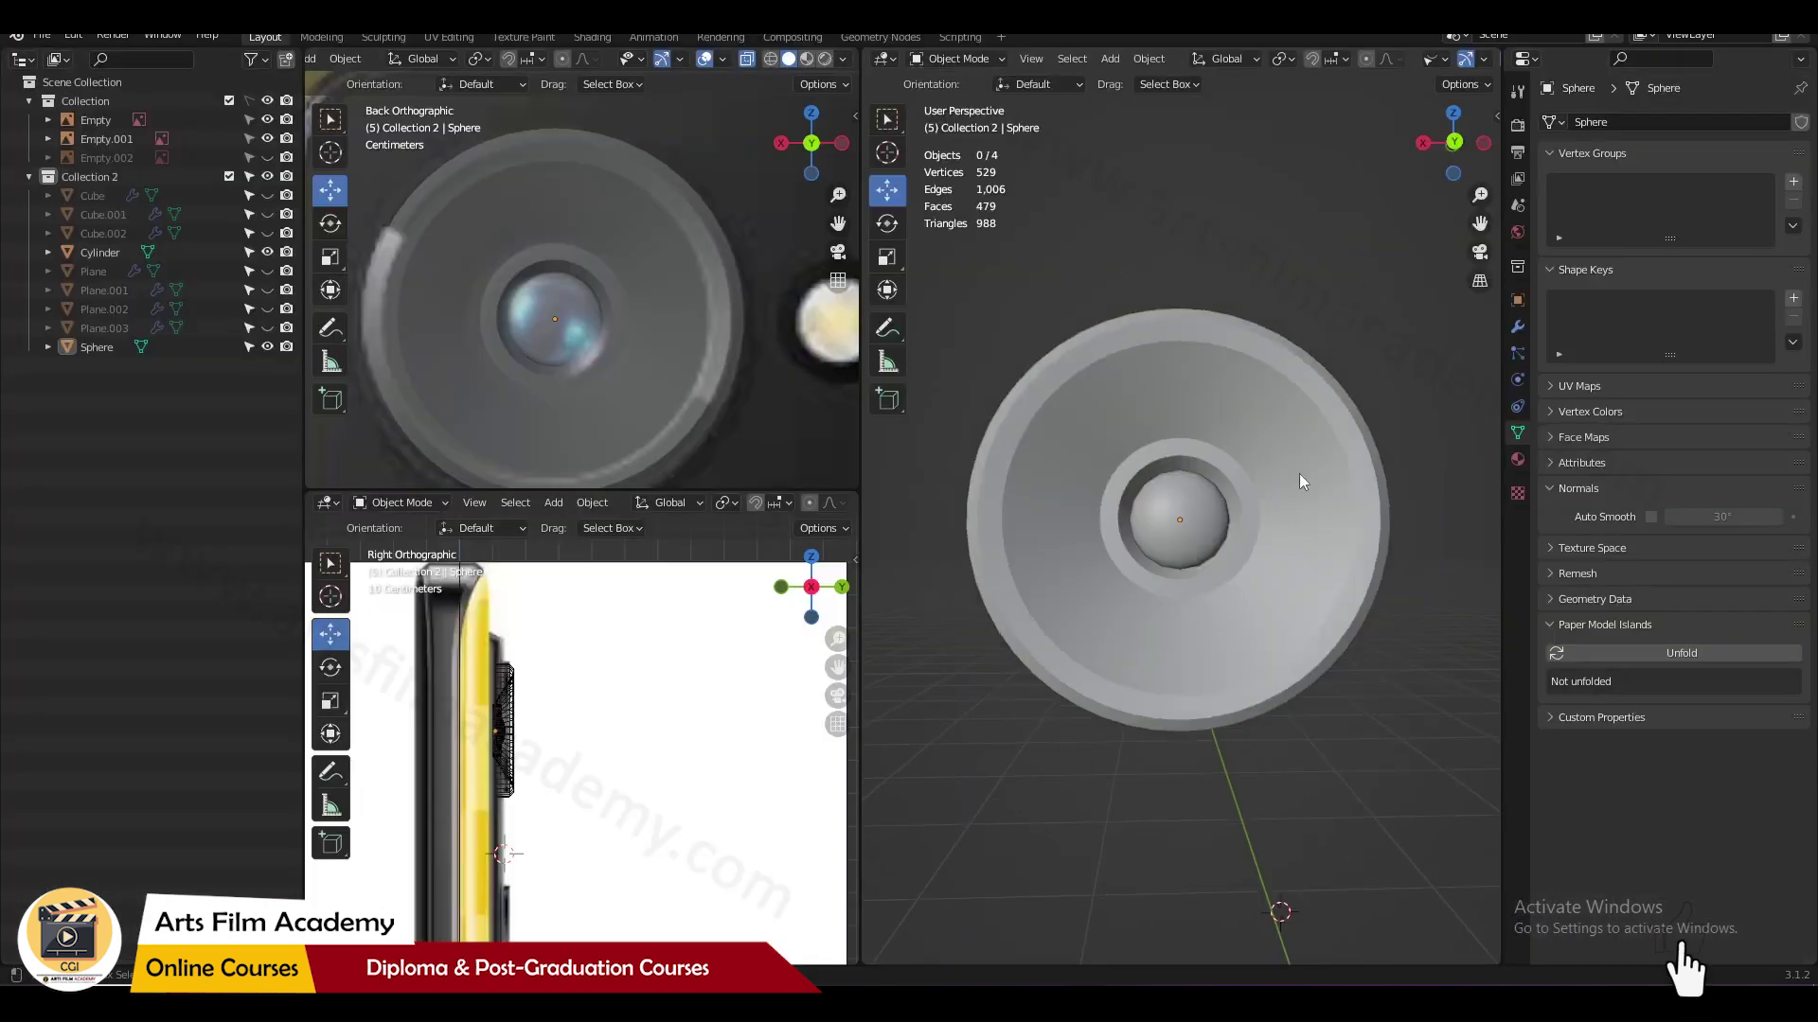
pyautogui.moveTo(1298, 481); pyautogui.dragTo(1322, 498, button='middle')
pyautogui.hotkey('ctrl', 's')
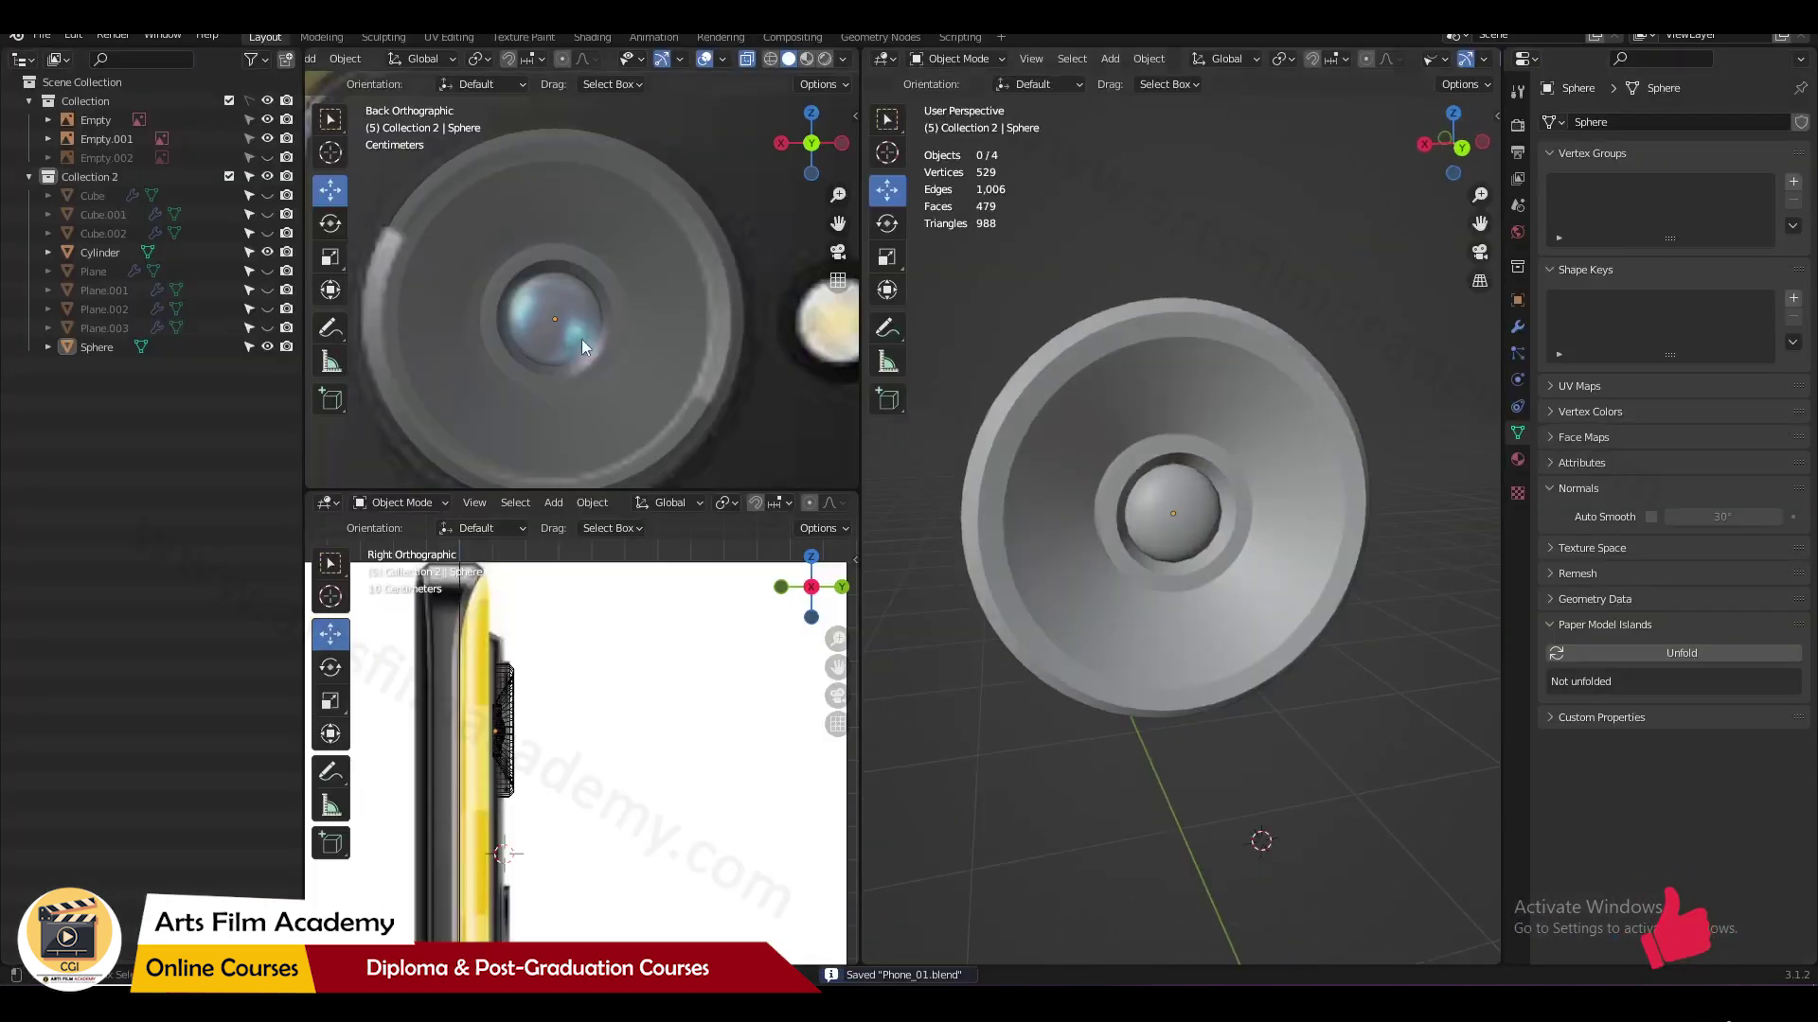
# Step: Duplicate the lens sphere and ring as Sphere.001 and Cylinder.001
pyautogui.scroll(-4, 630, 361)
pyautogui.scroll(2, 1202, 494)
pyautogui.scroll(-2, 761, 358)
pyautogui.keyDown('shift'); pyautogui.moveTo(761, 357); pyautogui.dragTo(721, 274, button='middle'); pyautogui.keyUp('shift')
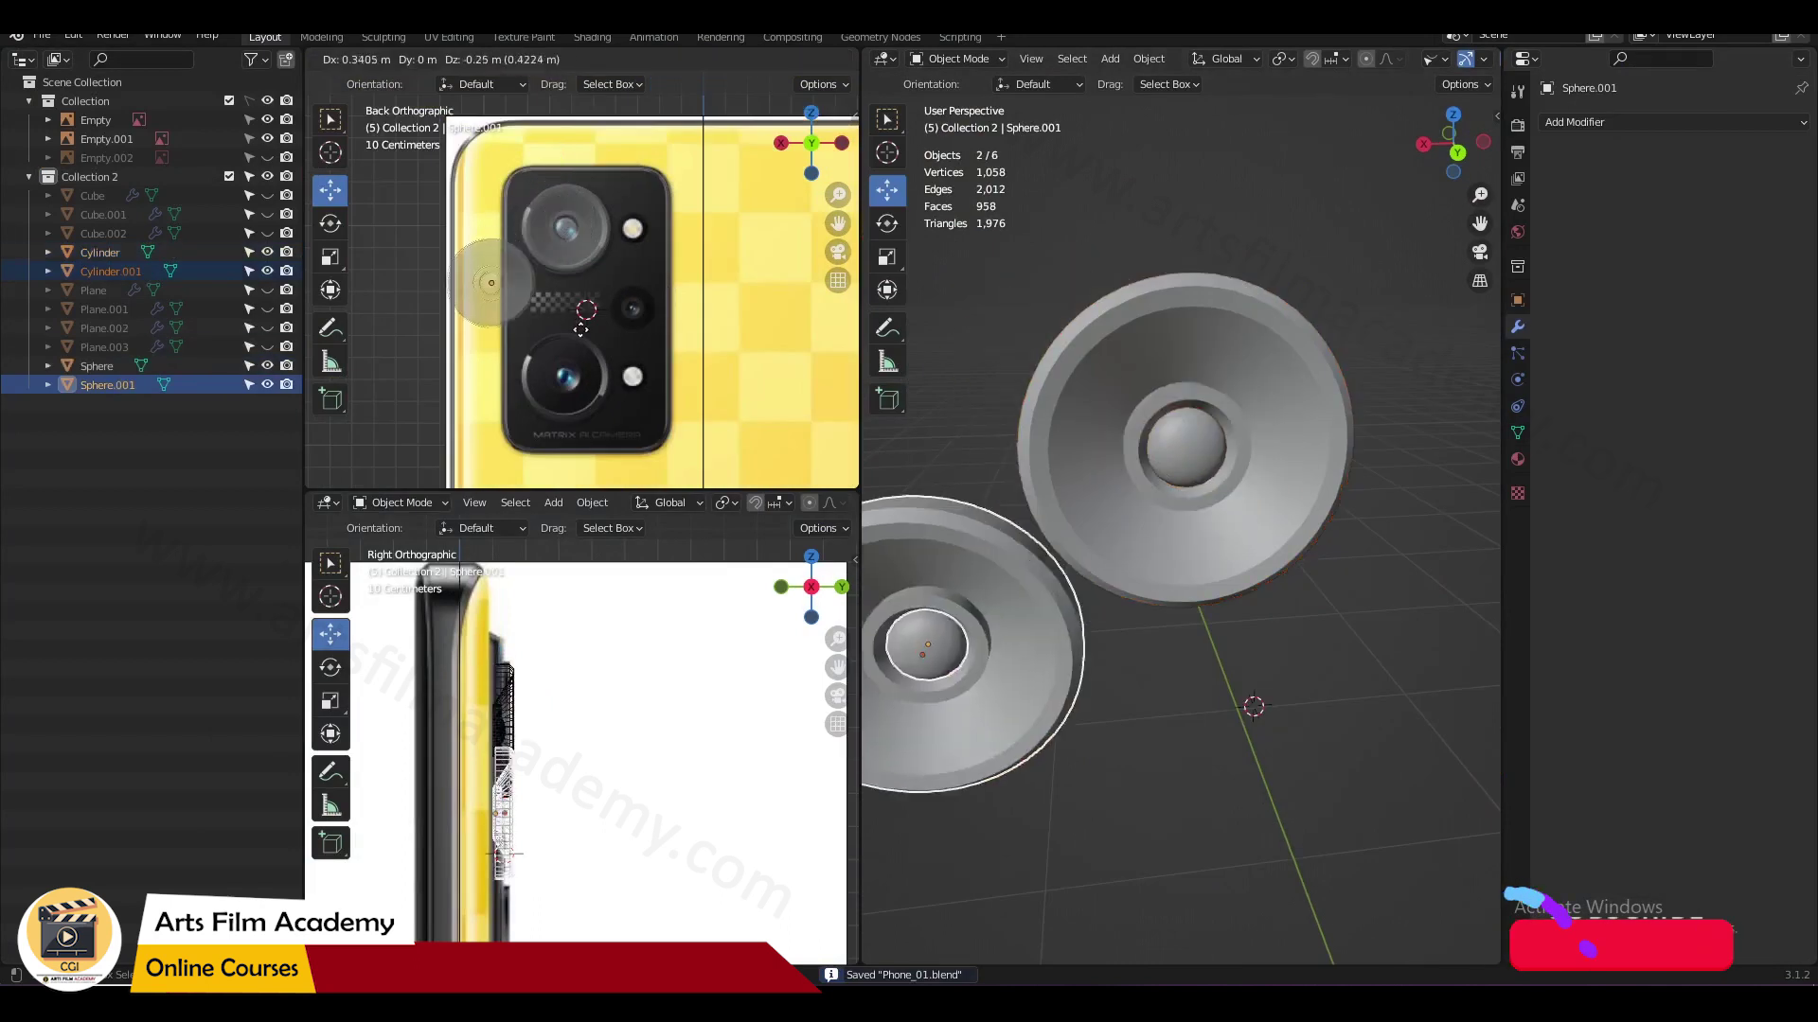
pyautogui.click(591, 367)
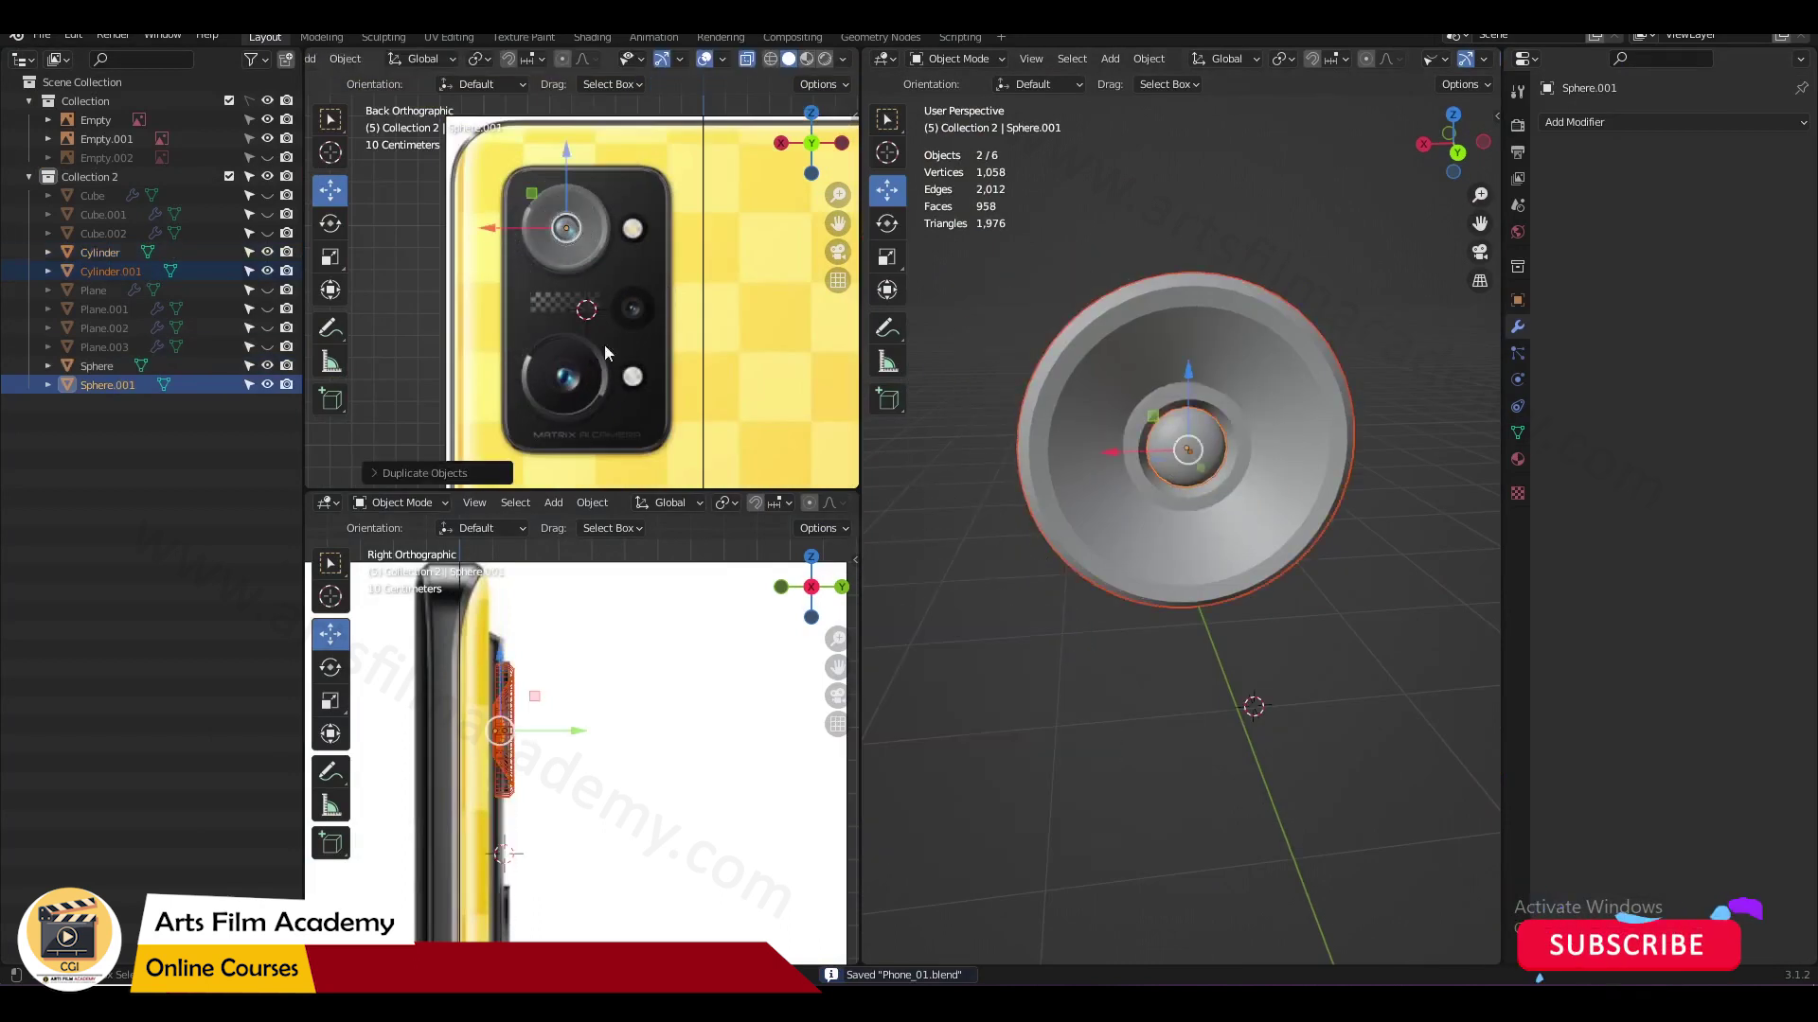
# Step: Copy the lens dome and ring onto the lower lens and the small lens
pyautogui.moveTo(569, 183); pyautogui.dragTo(569, 335)
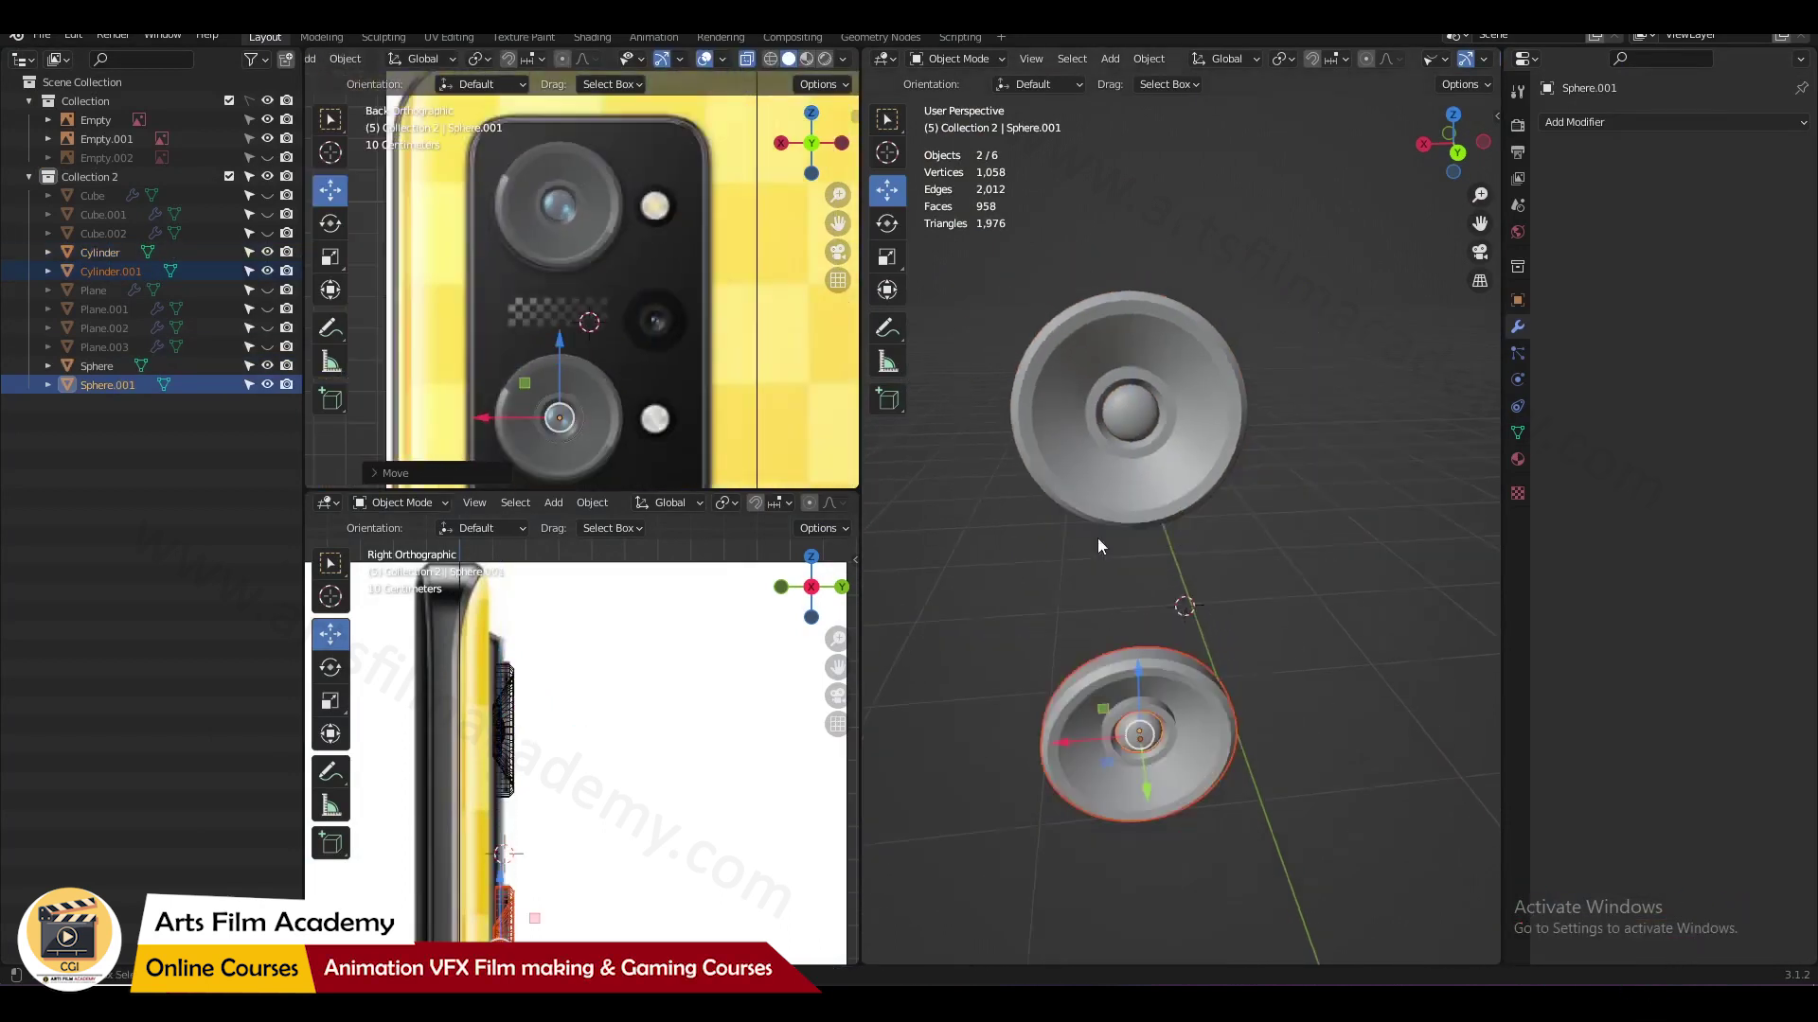
pyautogui.press('ctrl+KP_1')
pyautogui.hotkey('shift', 'd')
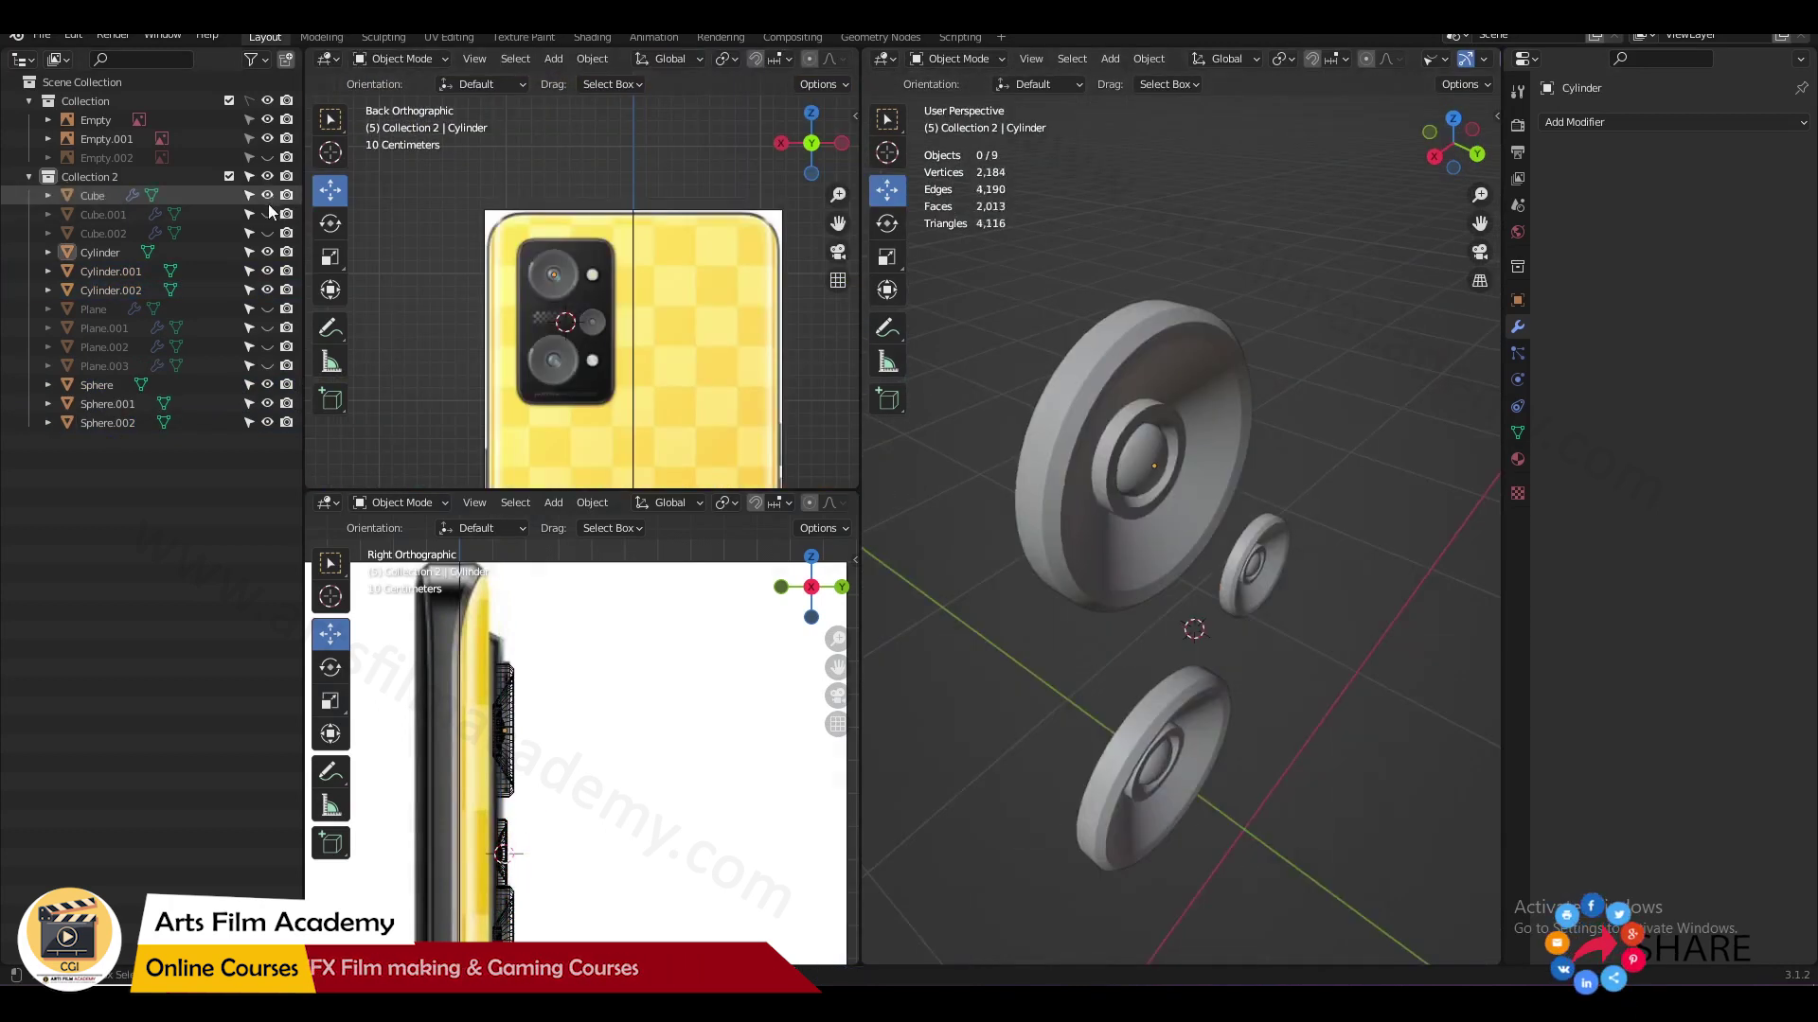
# Step: Unhide the phone body objects, inspect the back panel and save the file
pyautogui.moveTo(268, 196); pyautogui.dragTo(268, 367)
pyautogui.moveTo(1160, 440); pyautogui.dragTo(1131, 331, button='middle')
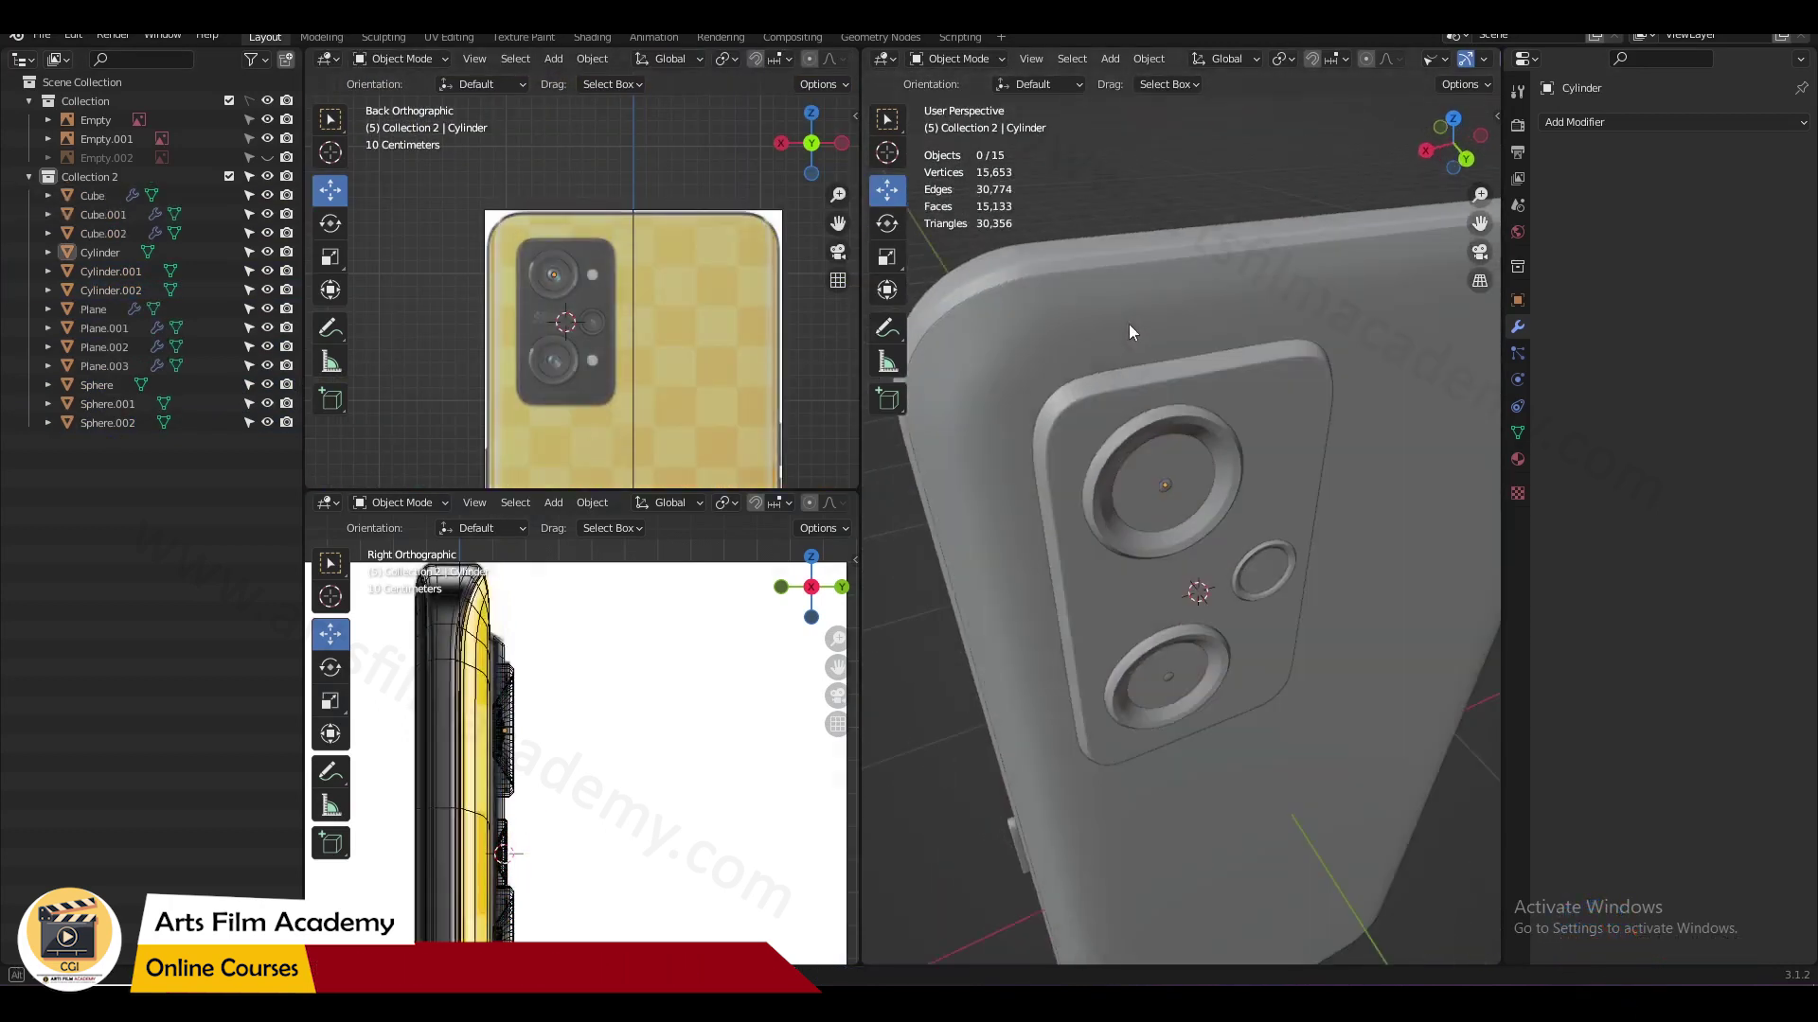
pyautogui.click(1222, 458)
pyautogui.press('KP_Decimal')
pyautogui.moveTo(1221, 464); pyautogui.dragTo(1352, 318, button='middle')
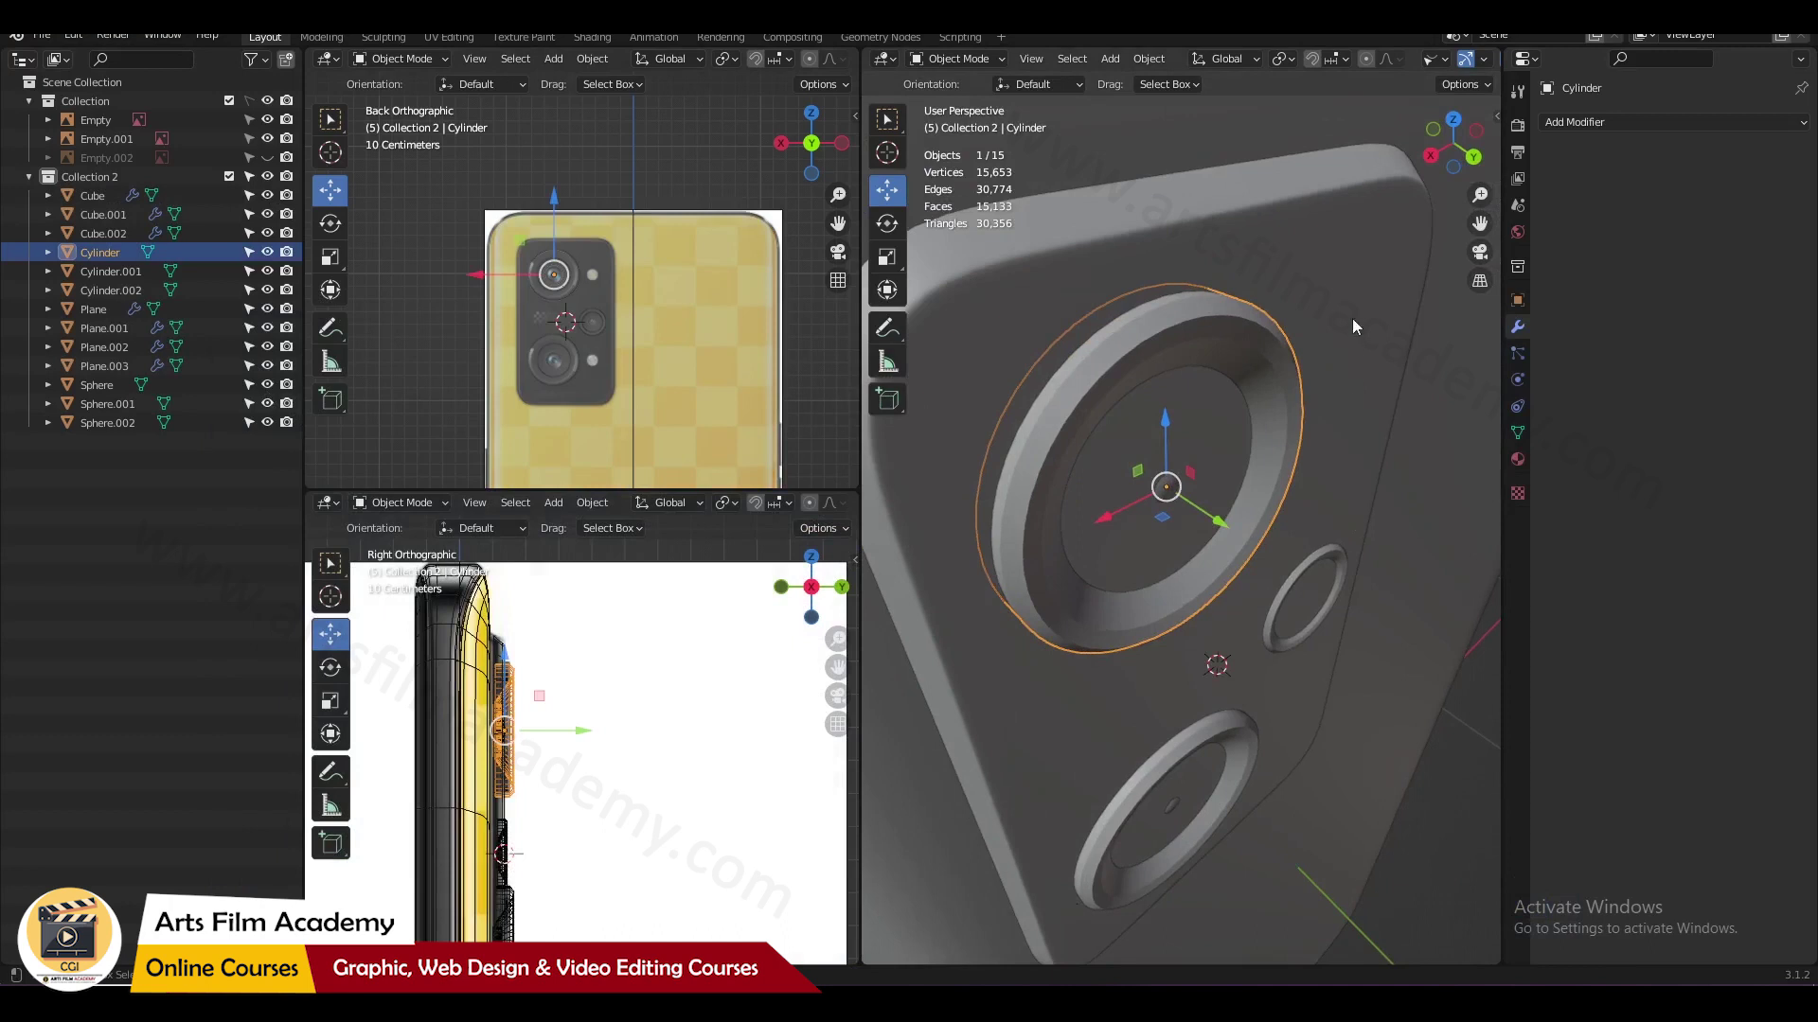
pyautogui.click(1257, 545)
pyautogui.moveTo(1258, 545); pyautogui.dragTo(1172, 439, button='middle')
pyautogui.scroll(-4, 1241, 513)
pyautogui.hotkey('ctrl', 's')
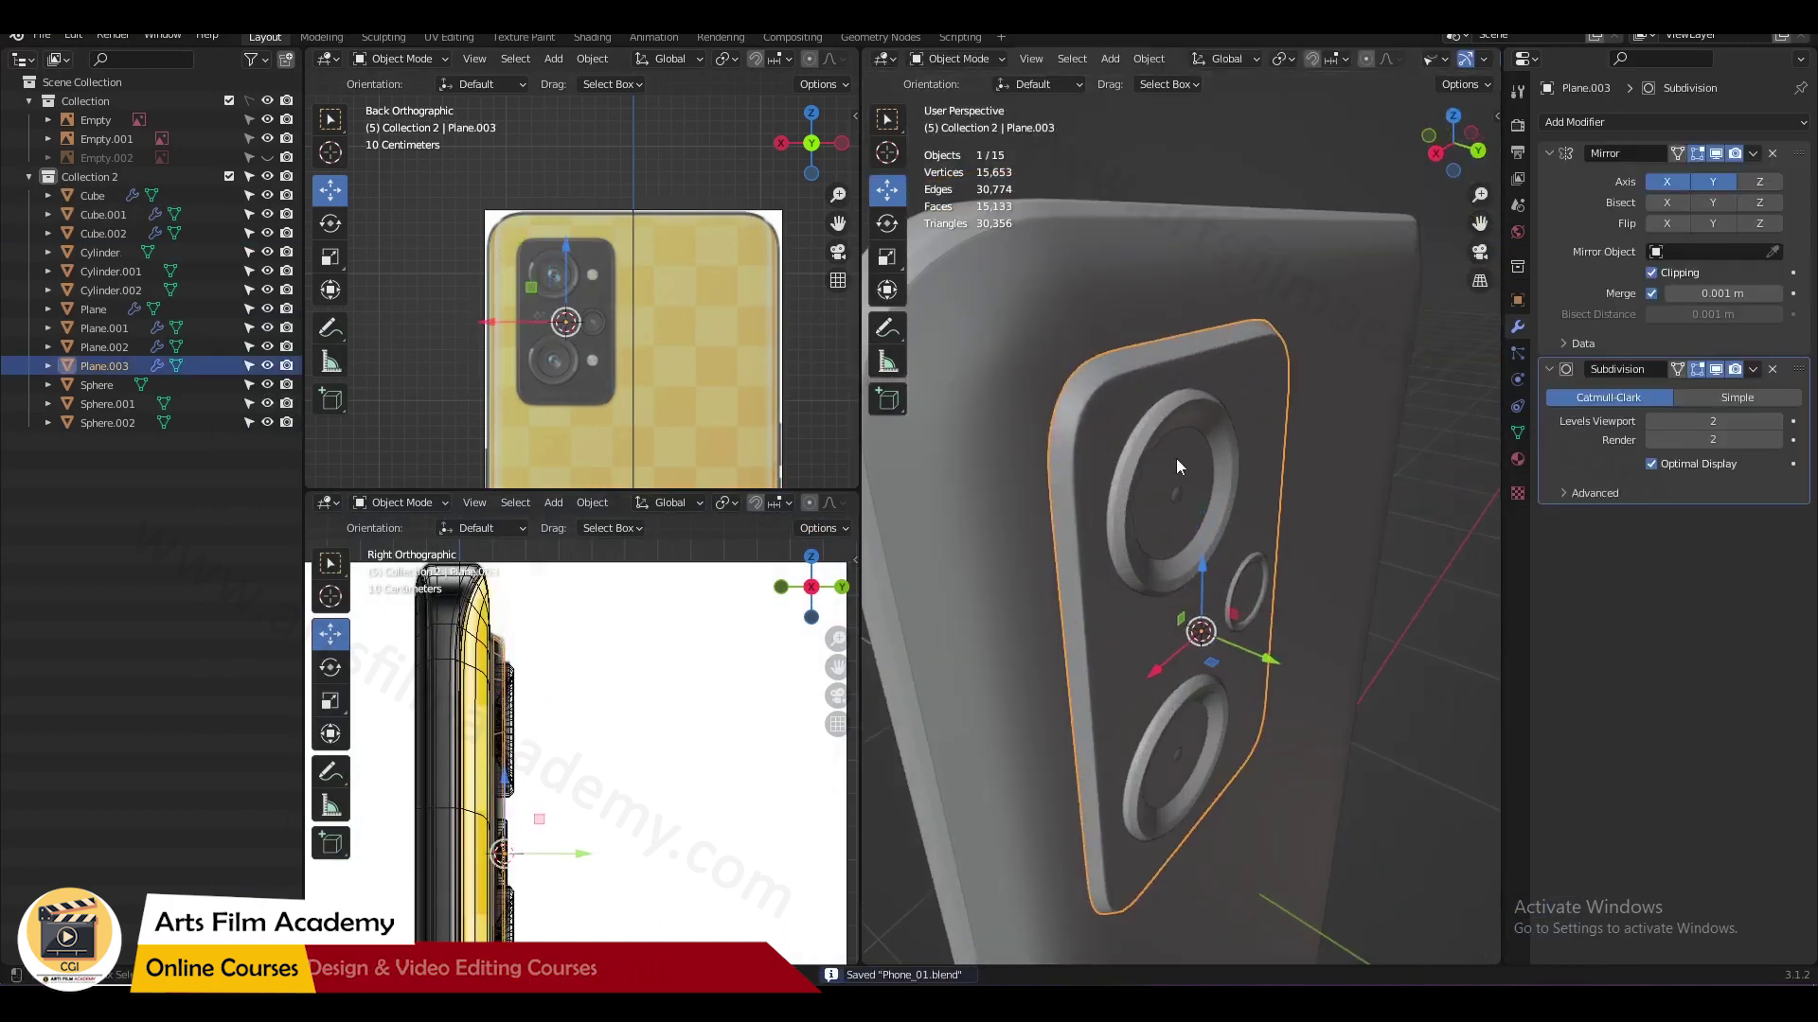
pyautogui.scroll(5, 1176, 458)
# Step: Select the big, small and lower lens rings together
pyautogui.click(1129, 339)
pyautogui.moveTo(1224, 521); pyautogui.dragTo(1297, 679, button='middle')
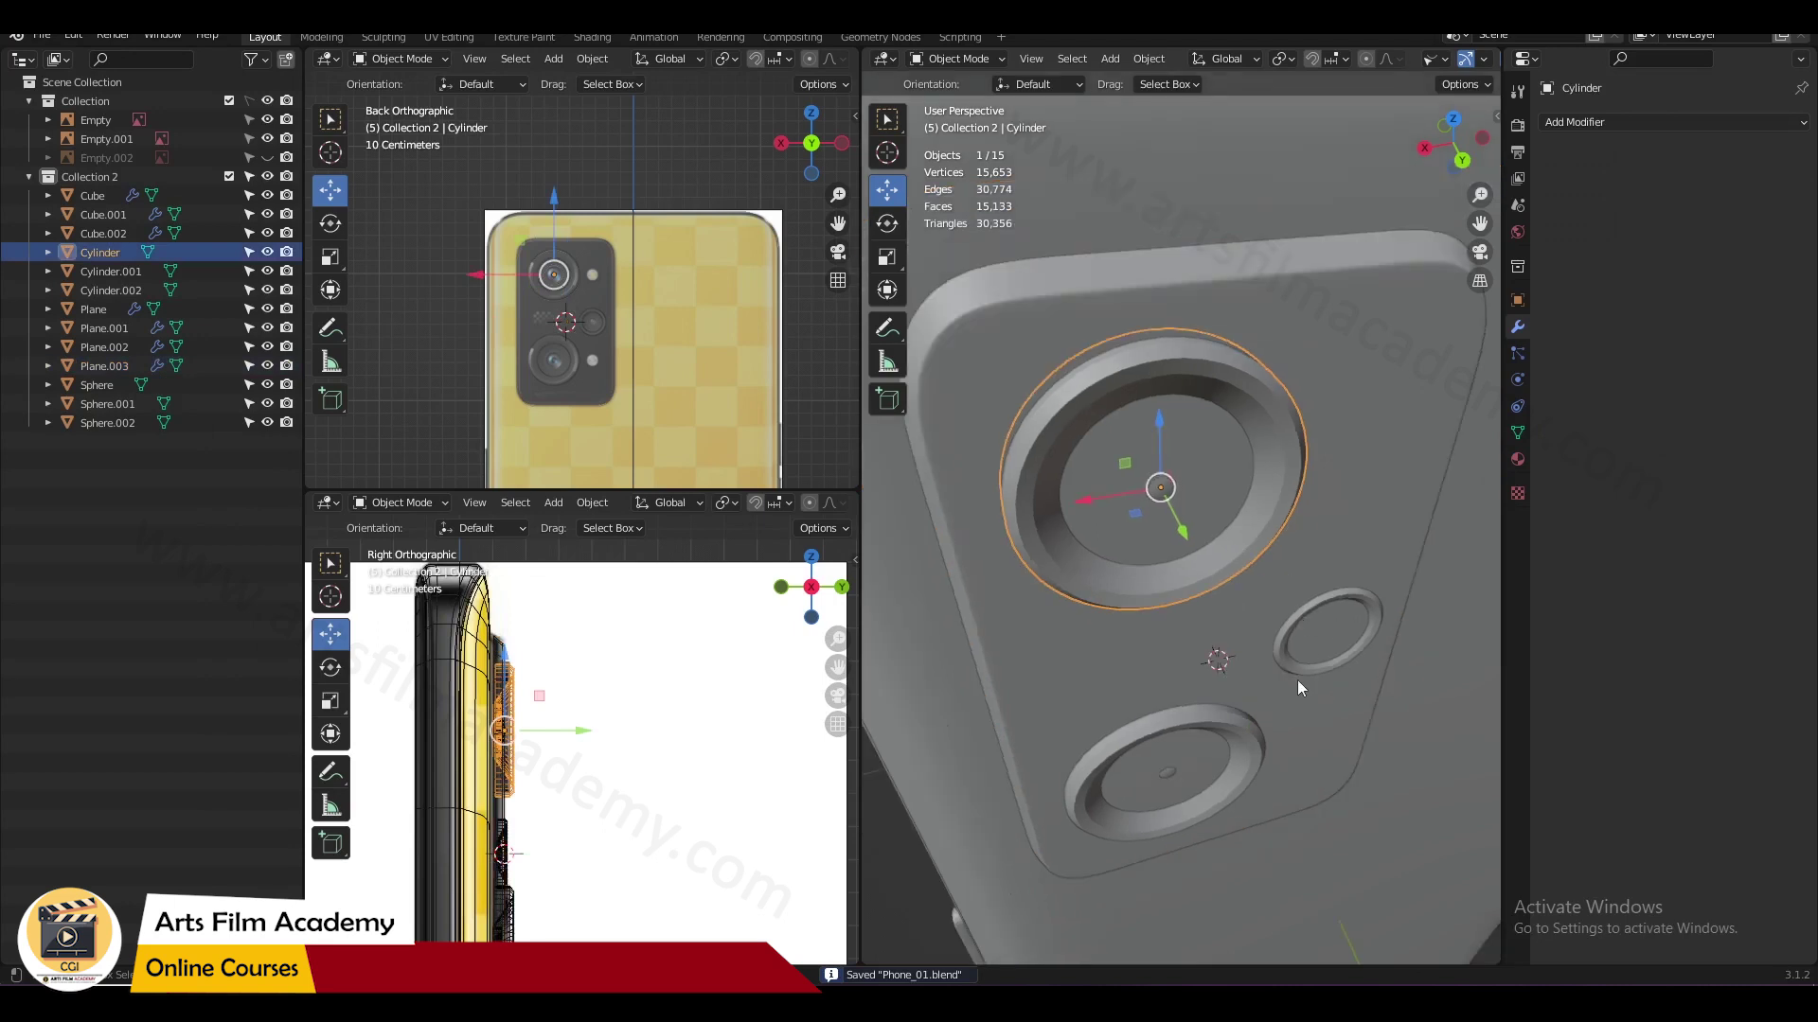
pyautogui.keyDown('shift'); pyautogui.click(1297, 674); pyautogui.keyUp('shift')
pyautogui.scroll(5, 646, 279)
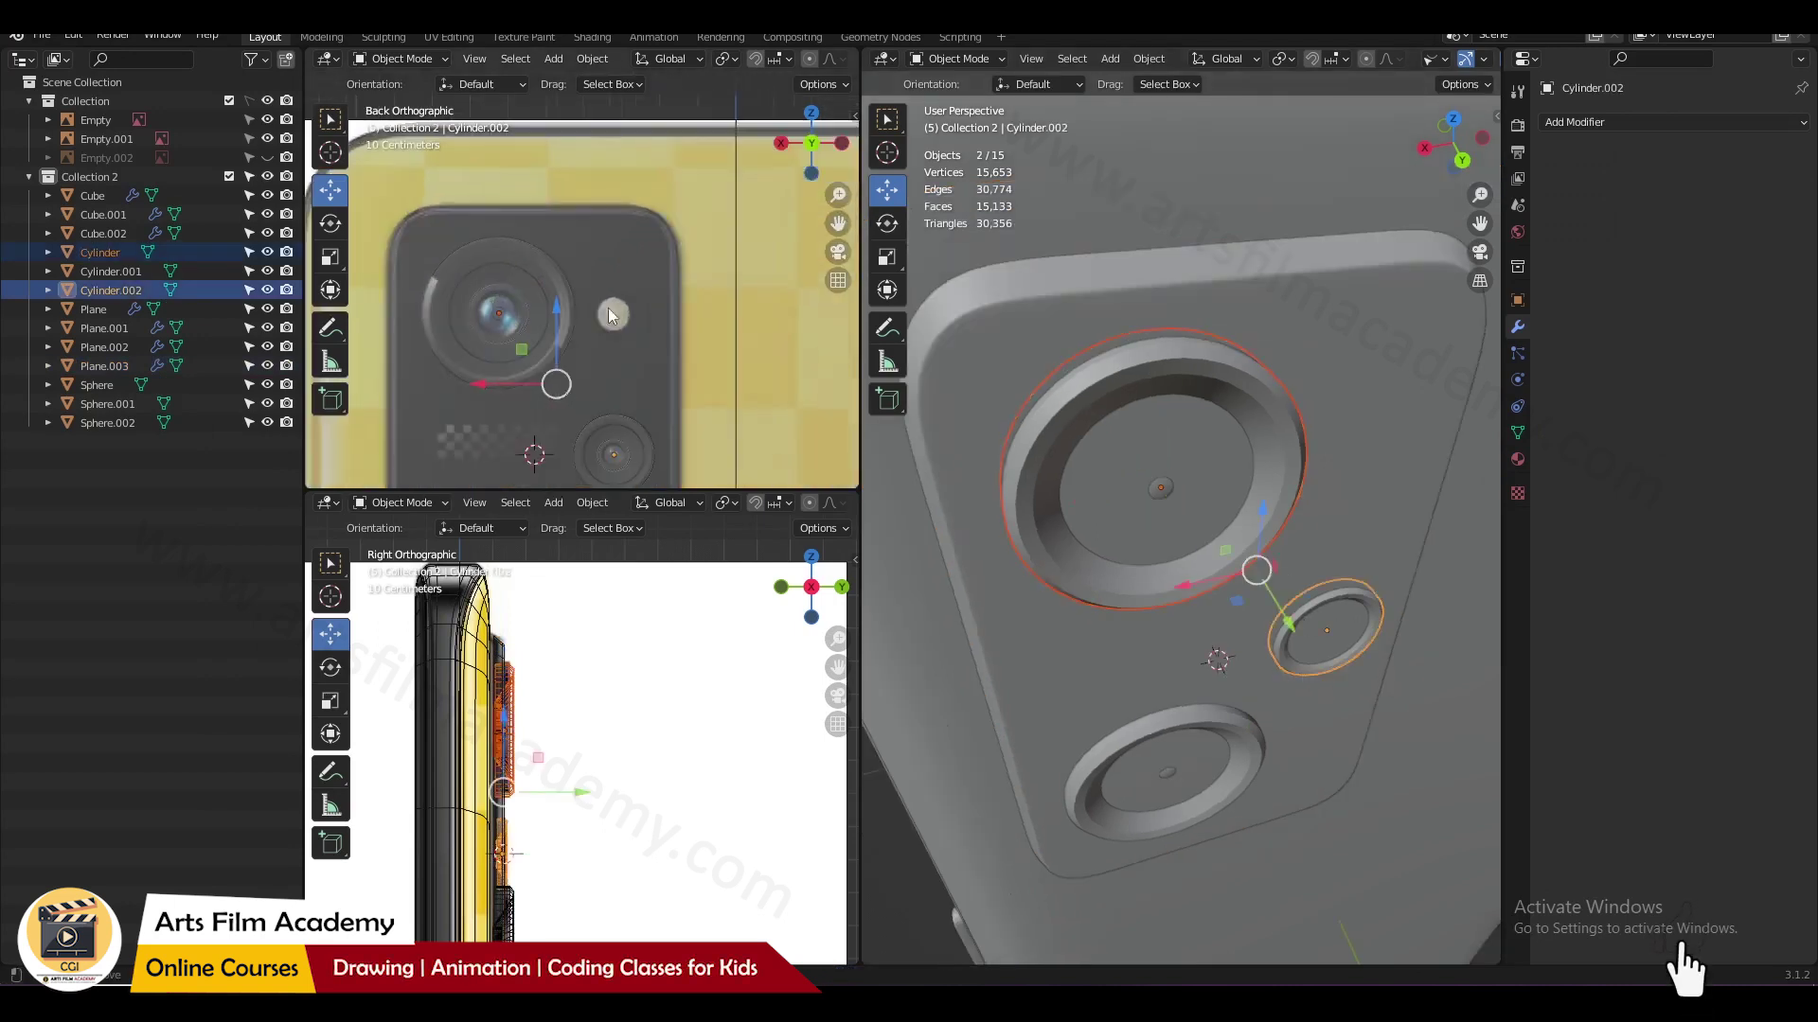
pyautogui.scroll(2, 1181, 519)
pyautogui.moveTo(1230, 757); pyautogui.dragTo(1259, 792, button='middle')
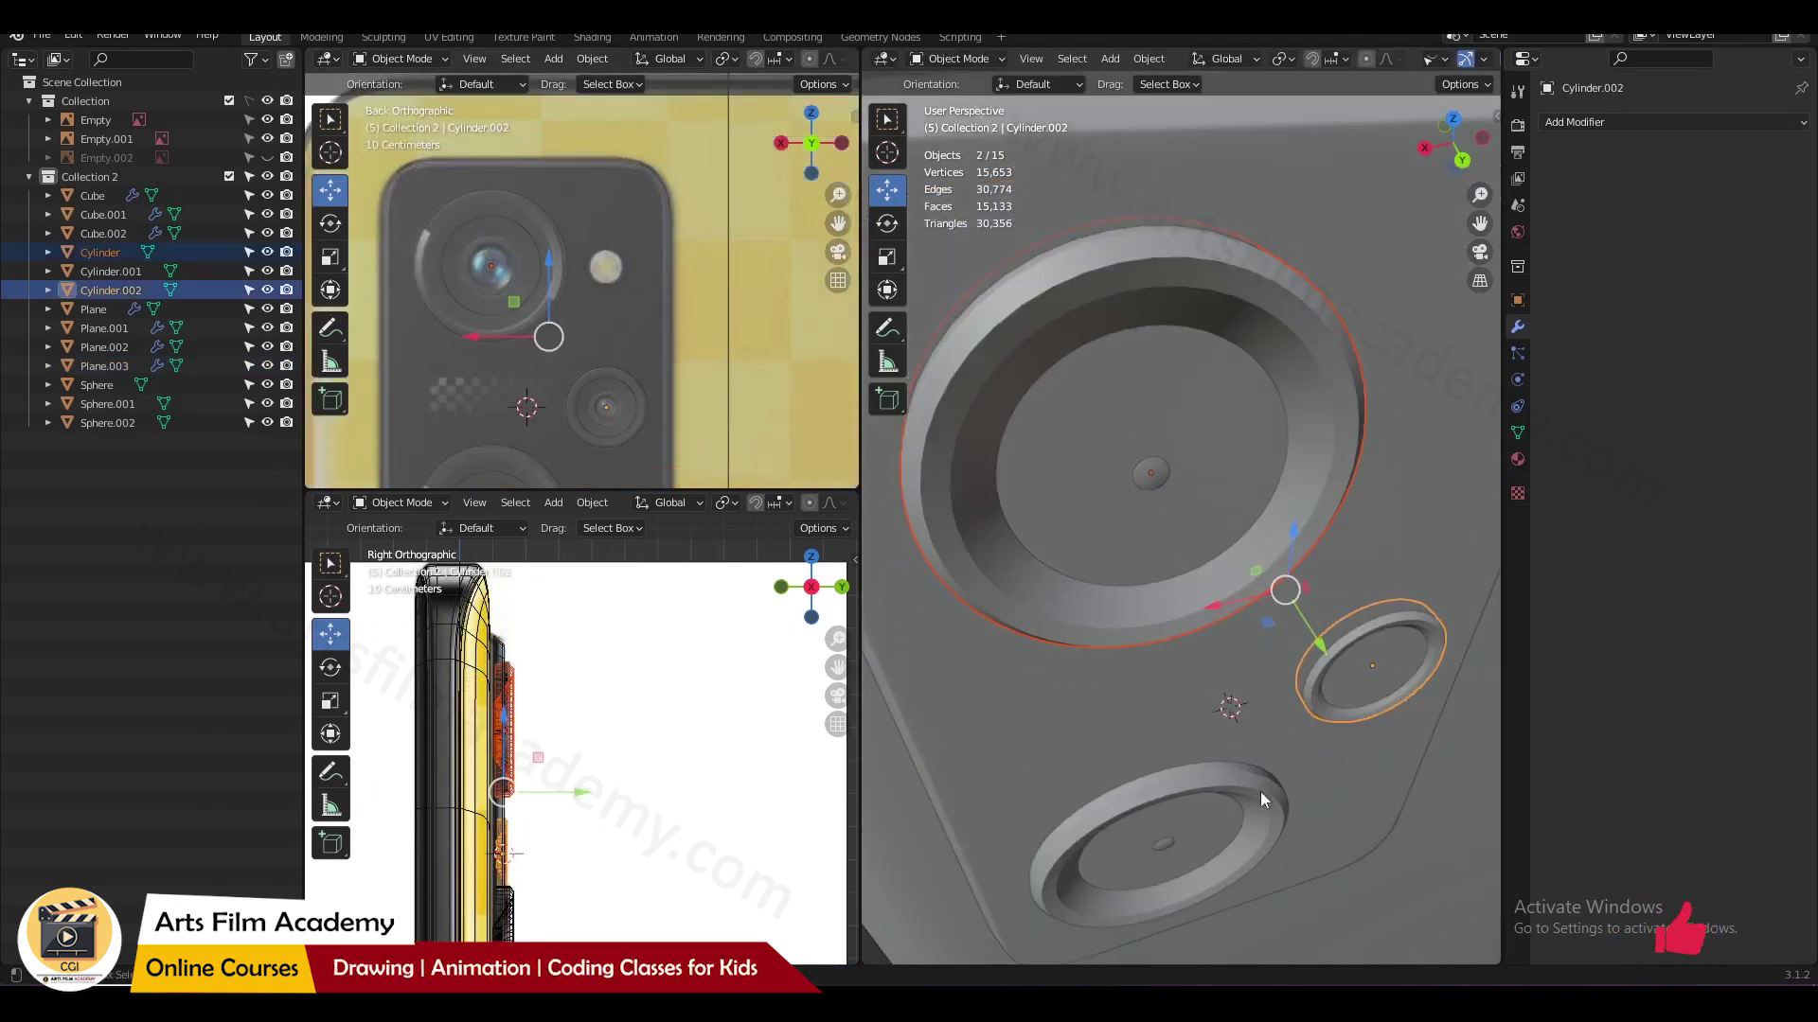
pyautogui.keyDown('shift'); pyautogui.click(1256, 794); pyautogui.keyUp('shift')
pyautogui.scroll(-4, 1257, 794)
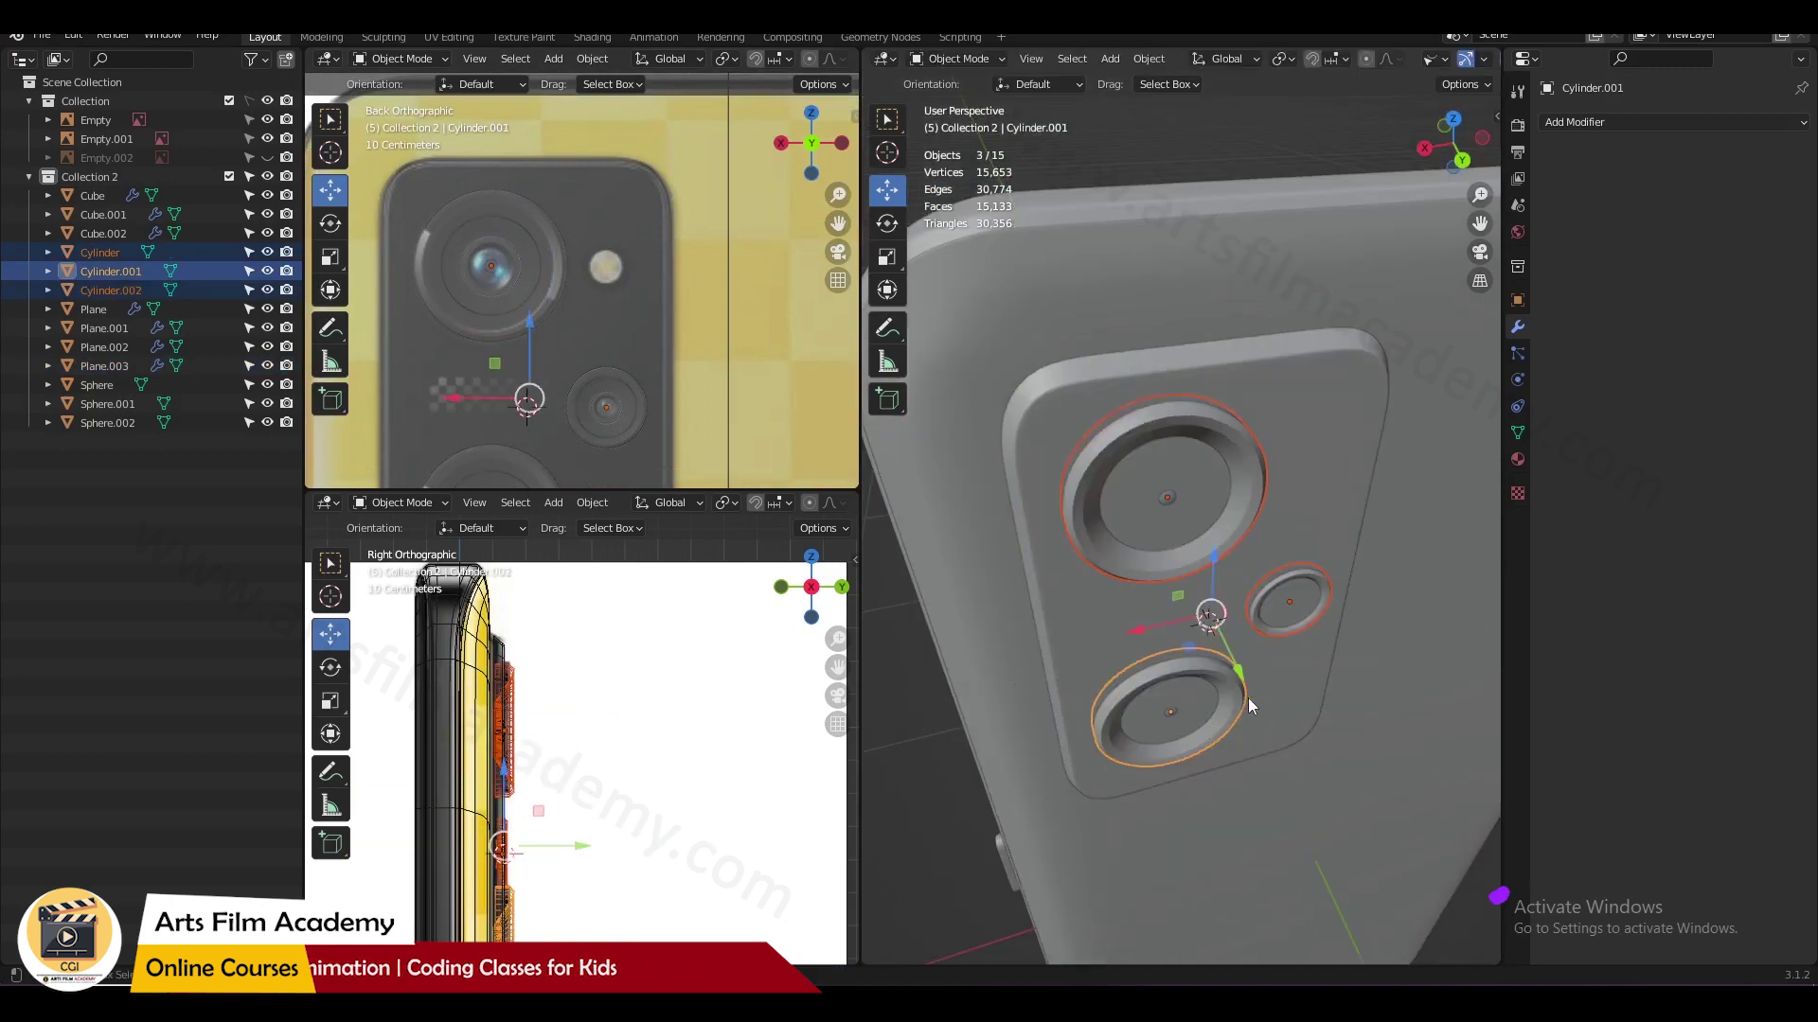
# Step: Duplicate the three rings in place, join the copies, and isolate them in local view
pyautogui.hotkey('shift', 'd')
pyautogui.rightClick(1257, 536)
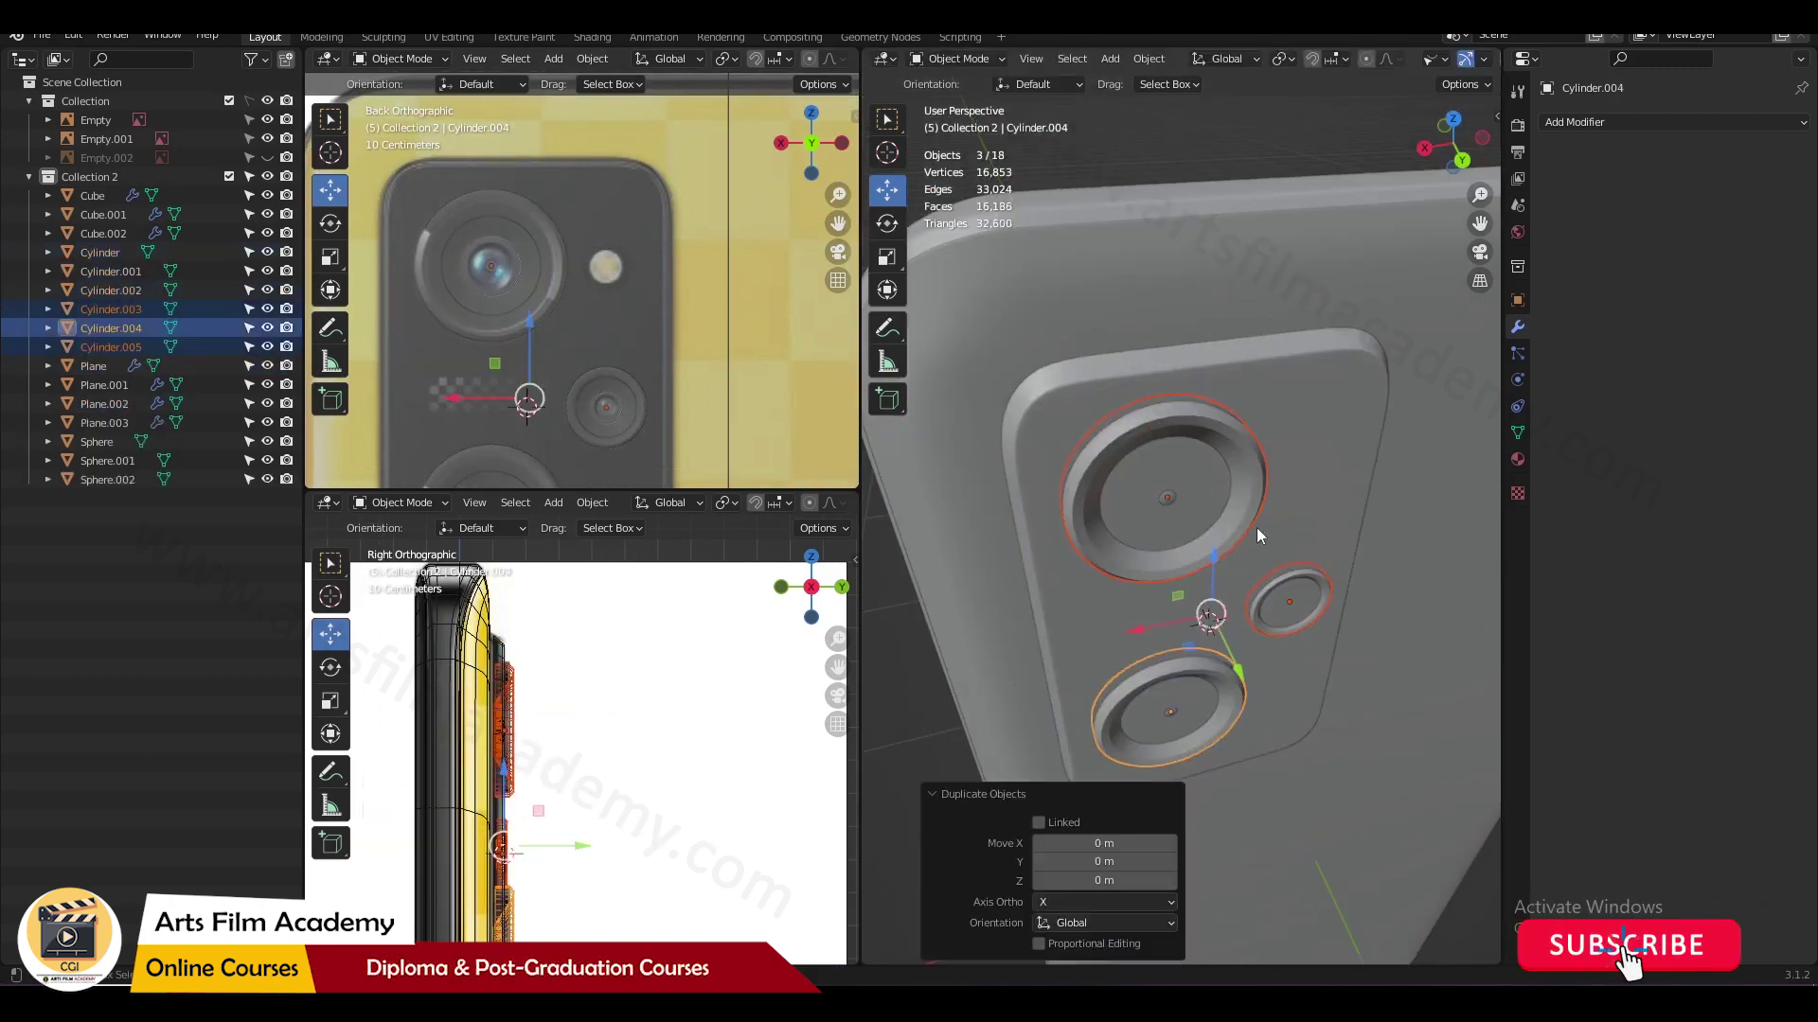
pyautogui.hotkey('ctrl', 'z')
pyautogui.press('KP_Divide')
pyautogui.moveTo(1281, 531); pyautogui.dragTo(1247, 568, button='middle')
# Step: In face mode, delete everything except the outer rim faces of the rings
pyautogui.moveTo(1041, 454); pyautogui.dragTo(1382, 360, button='middle')
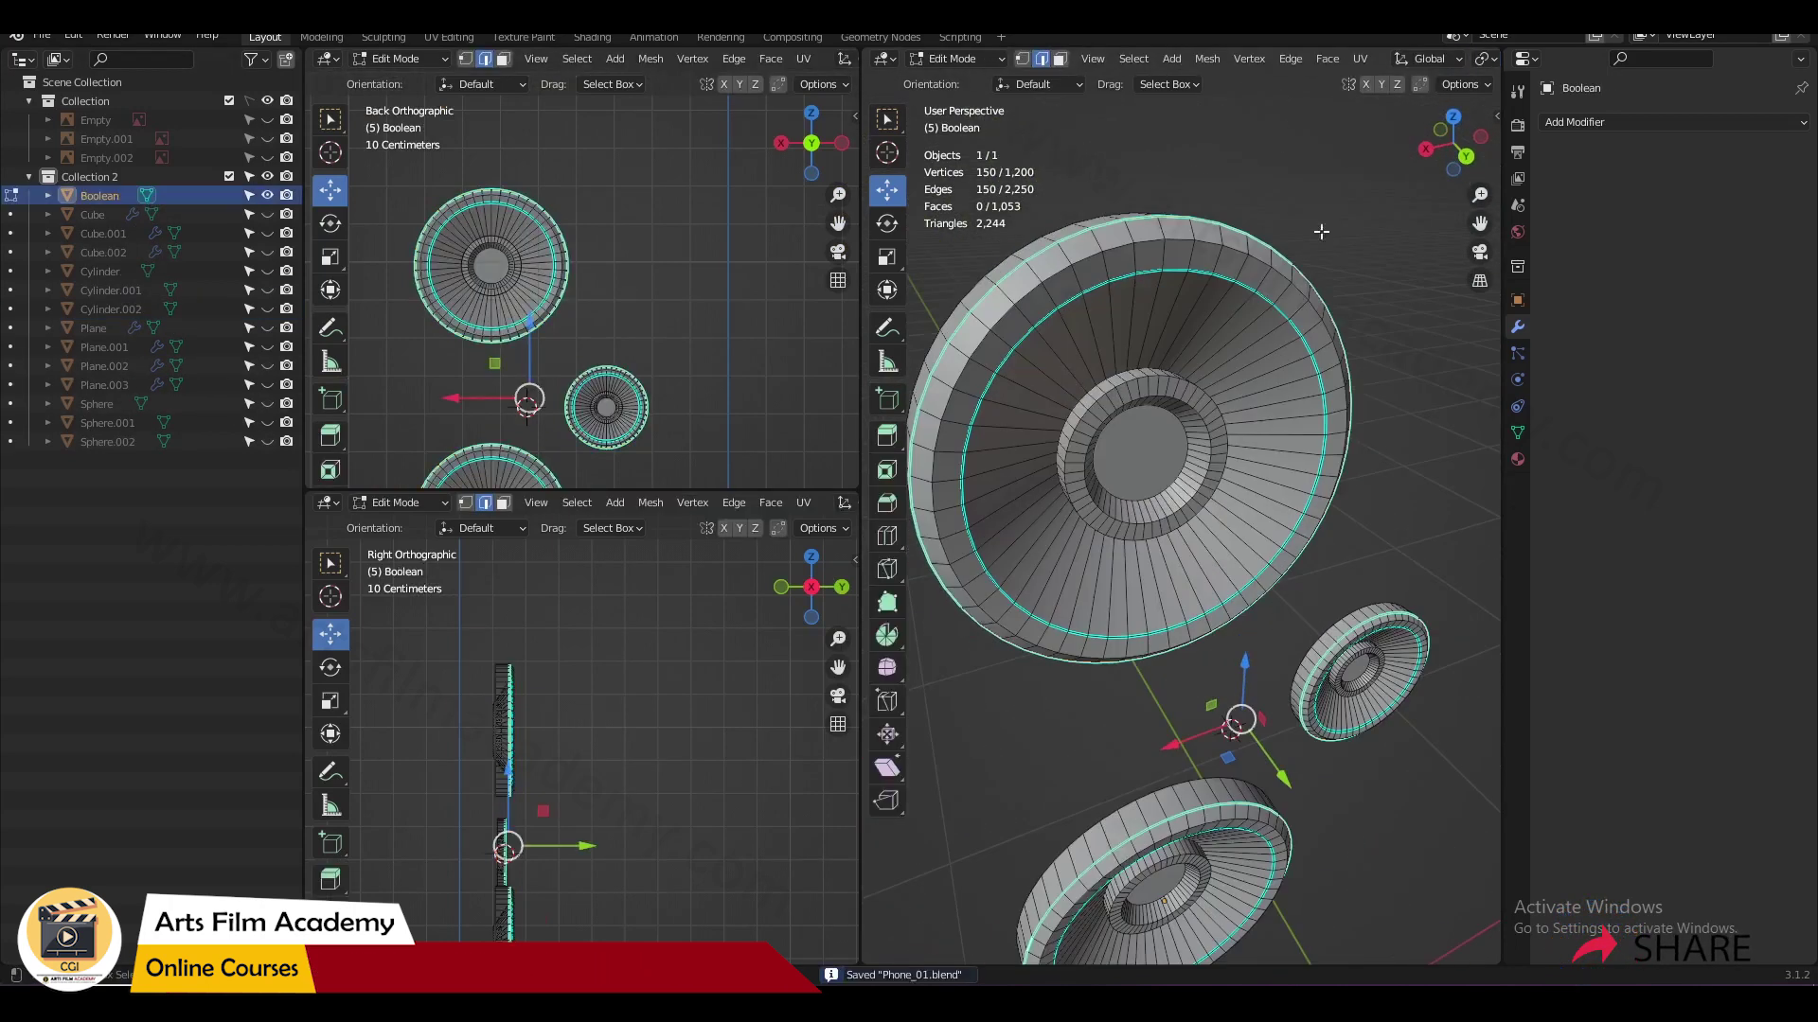
pyautogui.press('3')
pyautogui.moveTo(1226, 360); pyautogui.dragTo(1249, 603, button='middle')
pyautogui.keyDown('alt'); pyautogui.click(1115, 364); pyautogui.keyUp('alt')
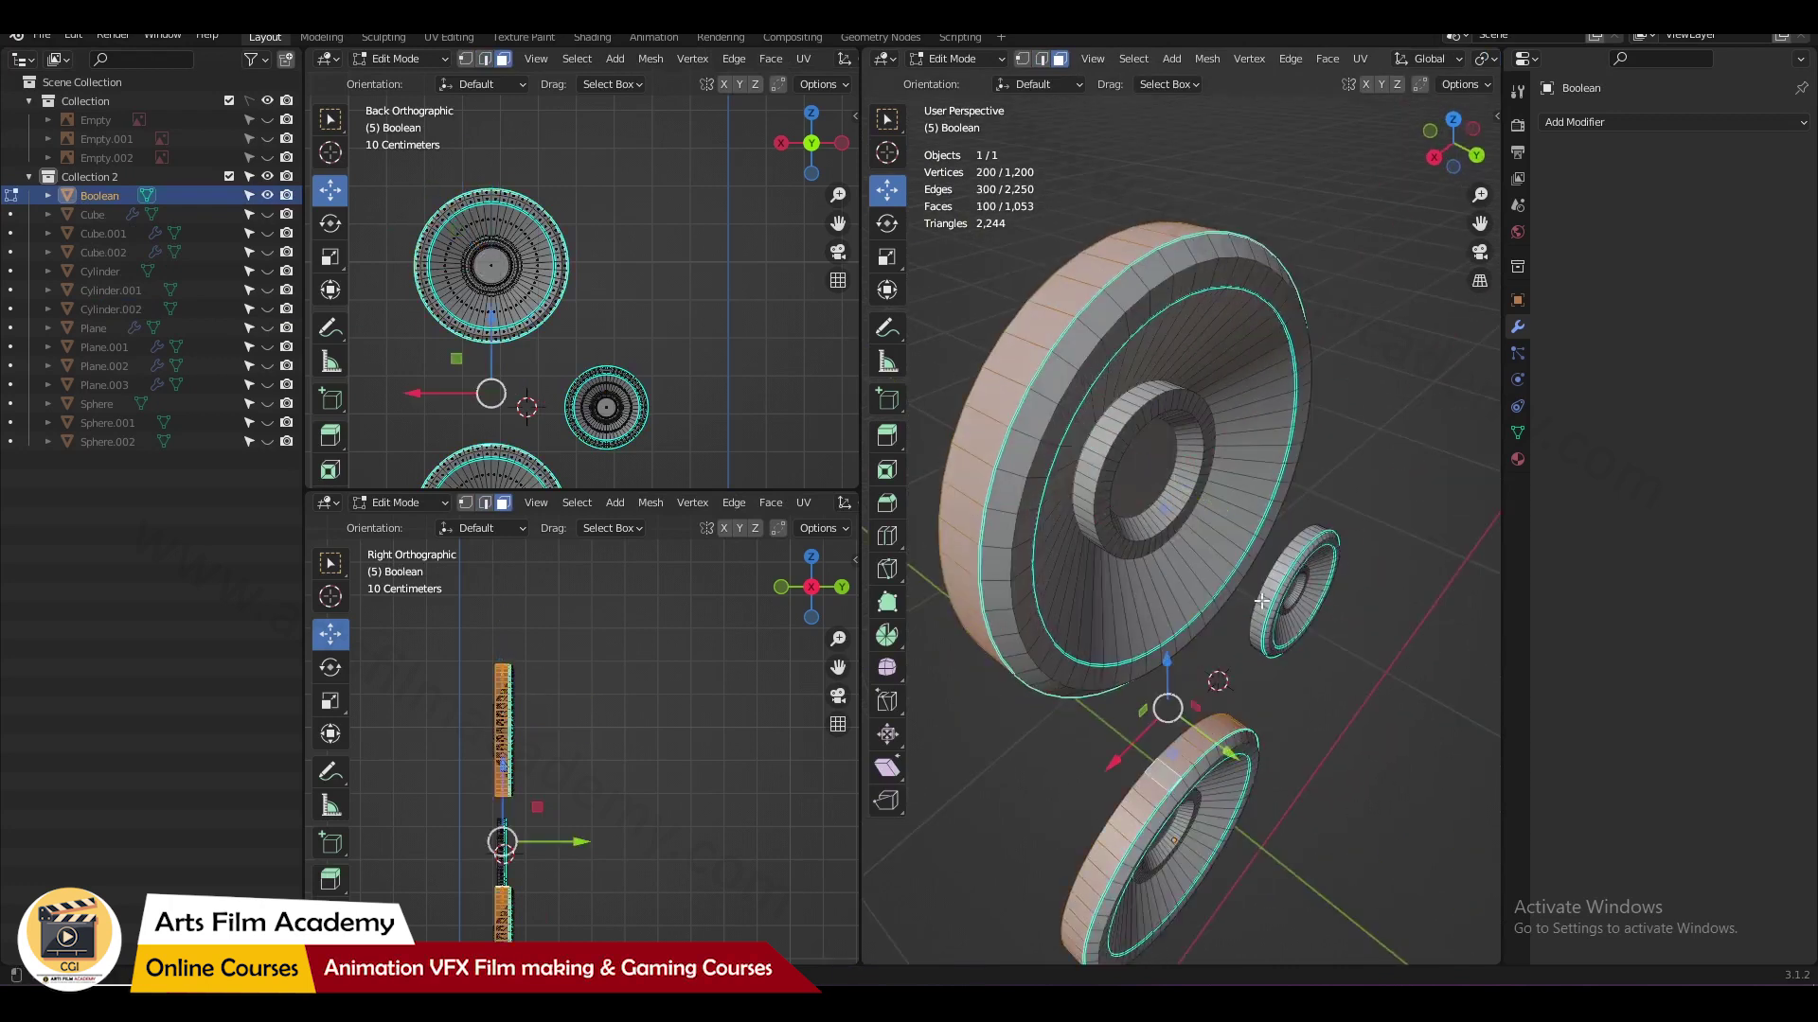
pyautogui.hotkey('ctrl', 'i')
pyautogui.press('x')
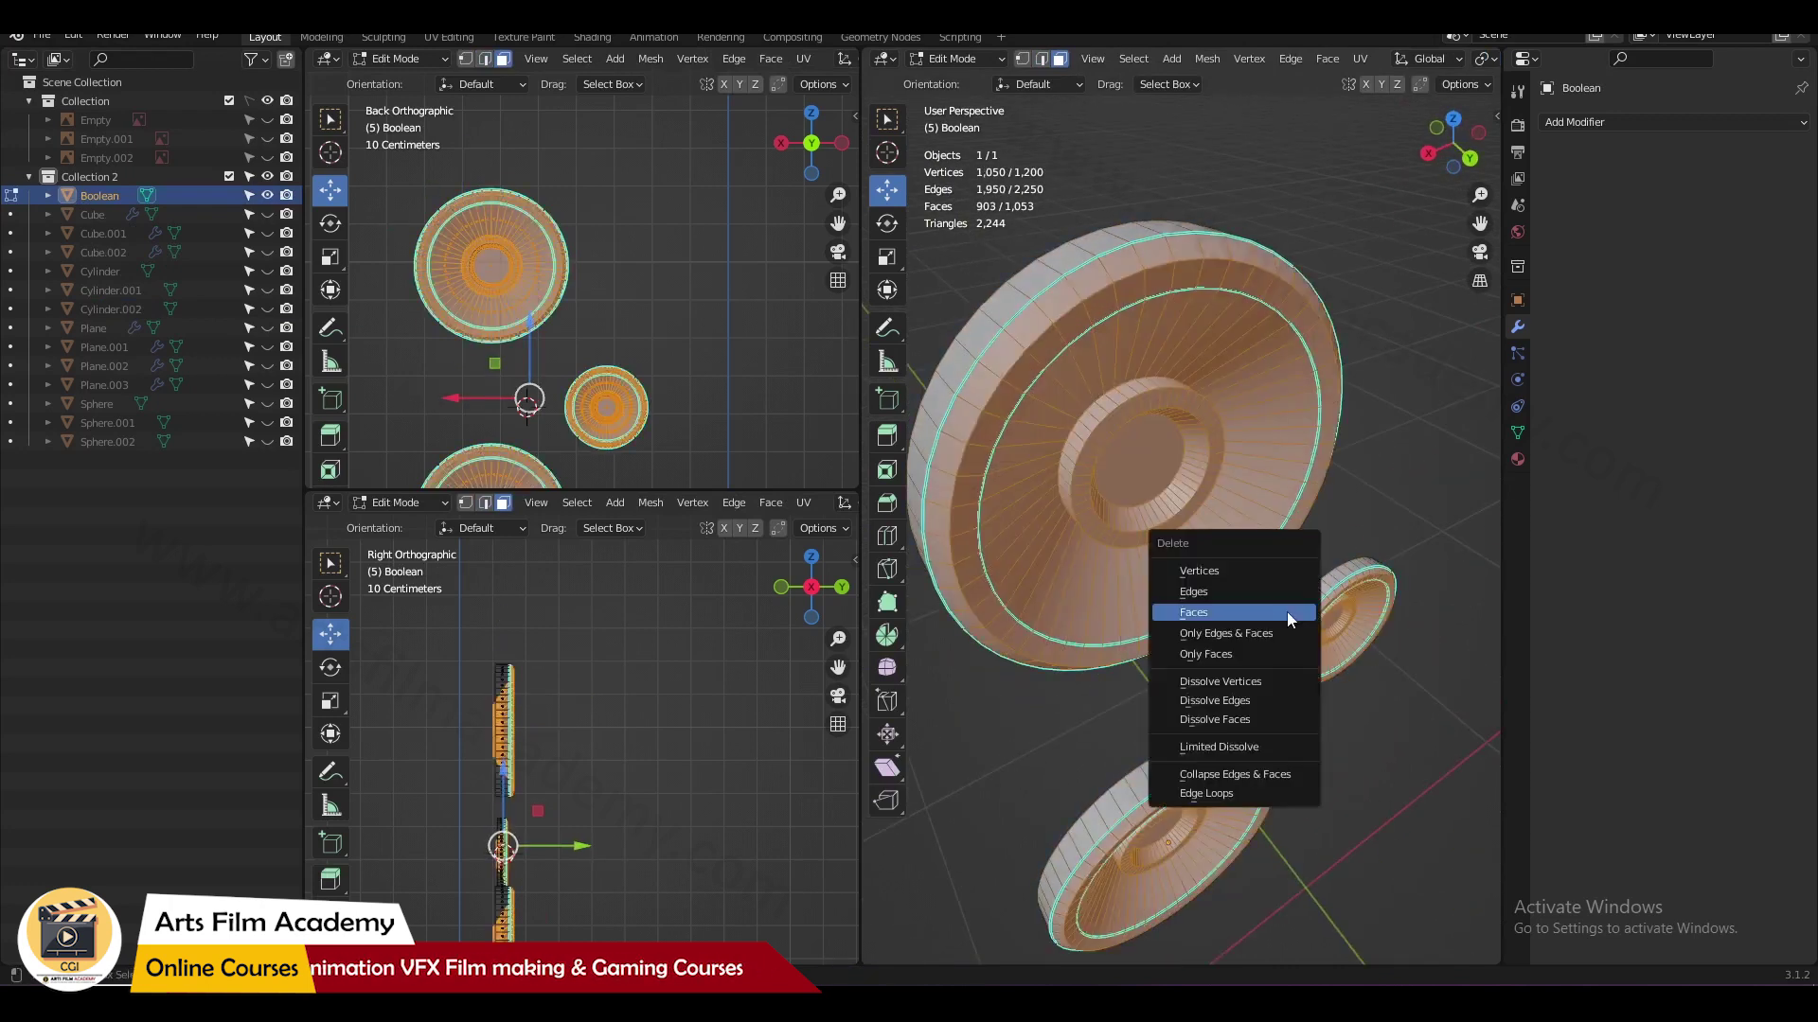
pyautogui.click(1292, 613)
# Step: Extrude the rims into tall cylinders, cap the openings, and return to Object Mode
pyautogui.press('a')
pyautogui.moveTo(1100, 388); pyautogui.dragTo(1251, 803, button='middle')
pyautogui.press('2')
pyautogui.press('f')
pyautogui.press('Tab')
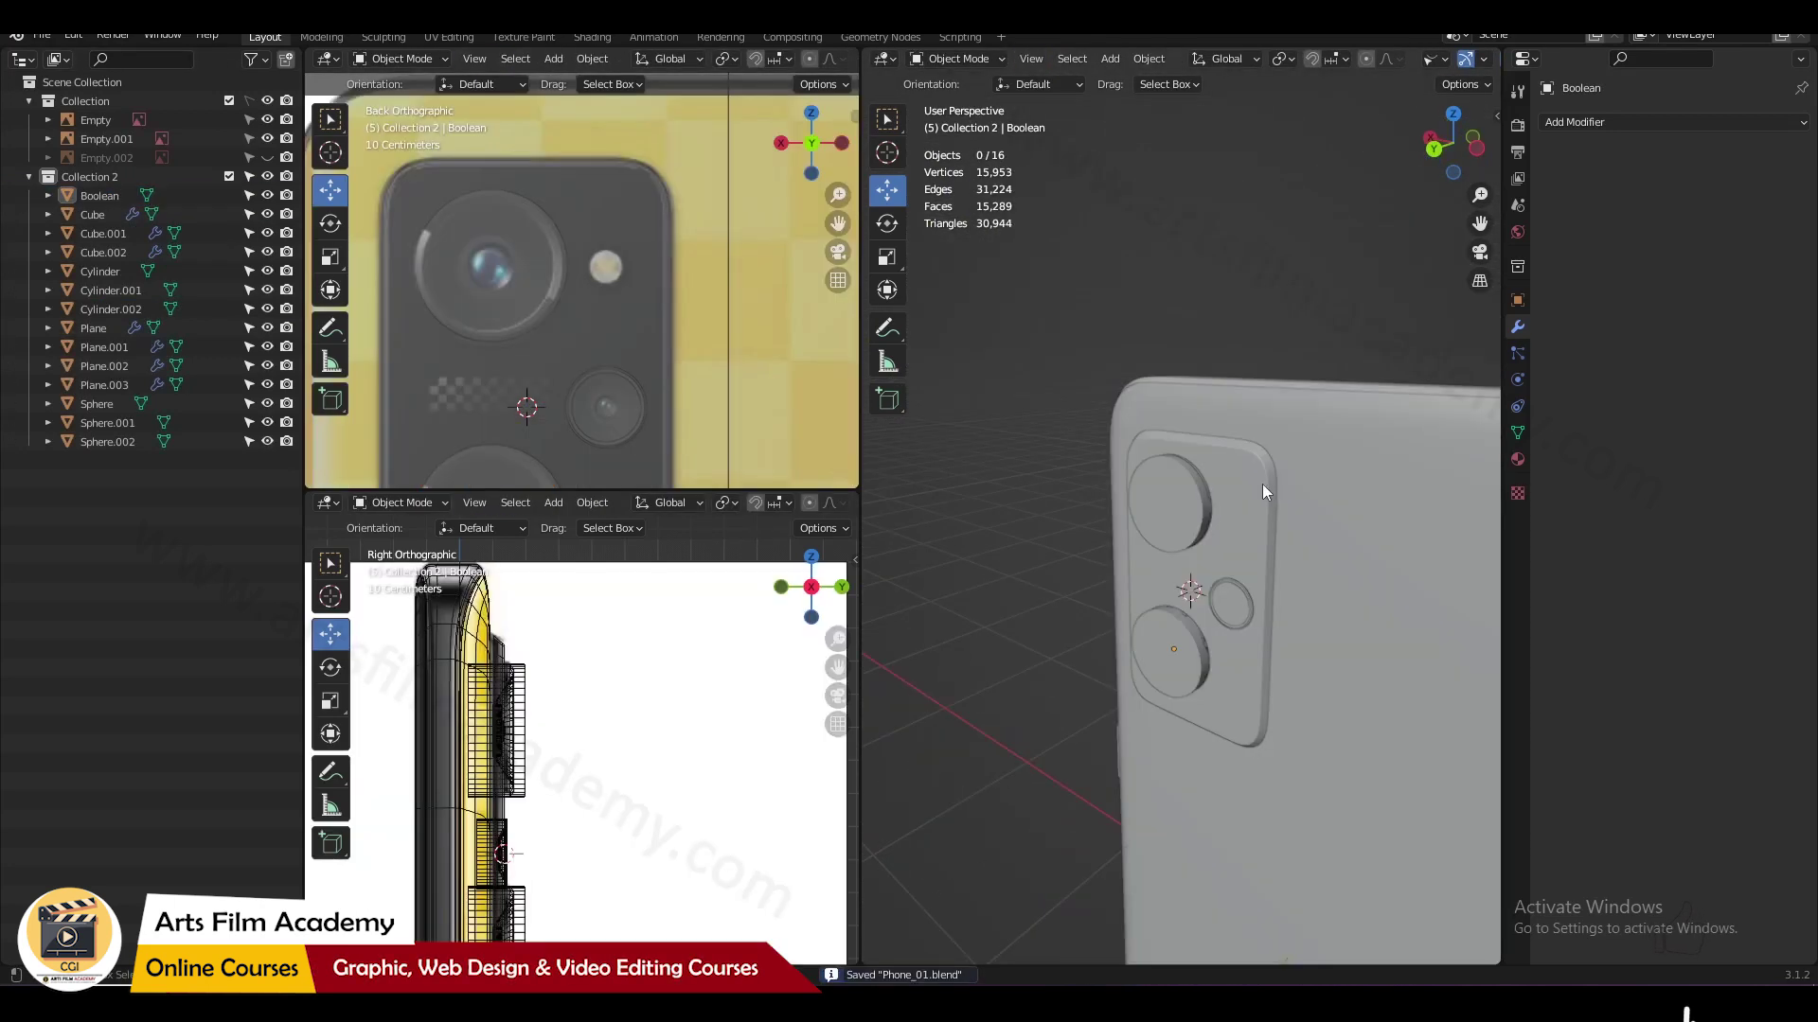
pyautogui.click(1263, 488)
pyautogui.click(1605, 123)
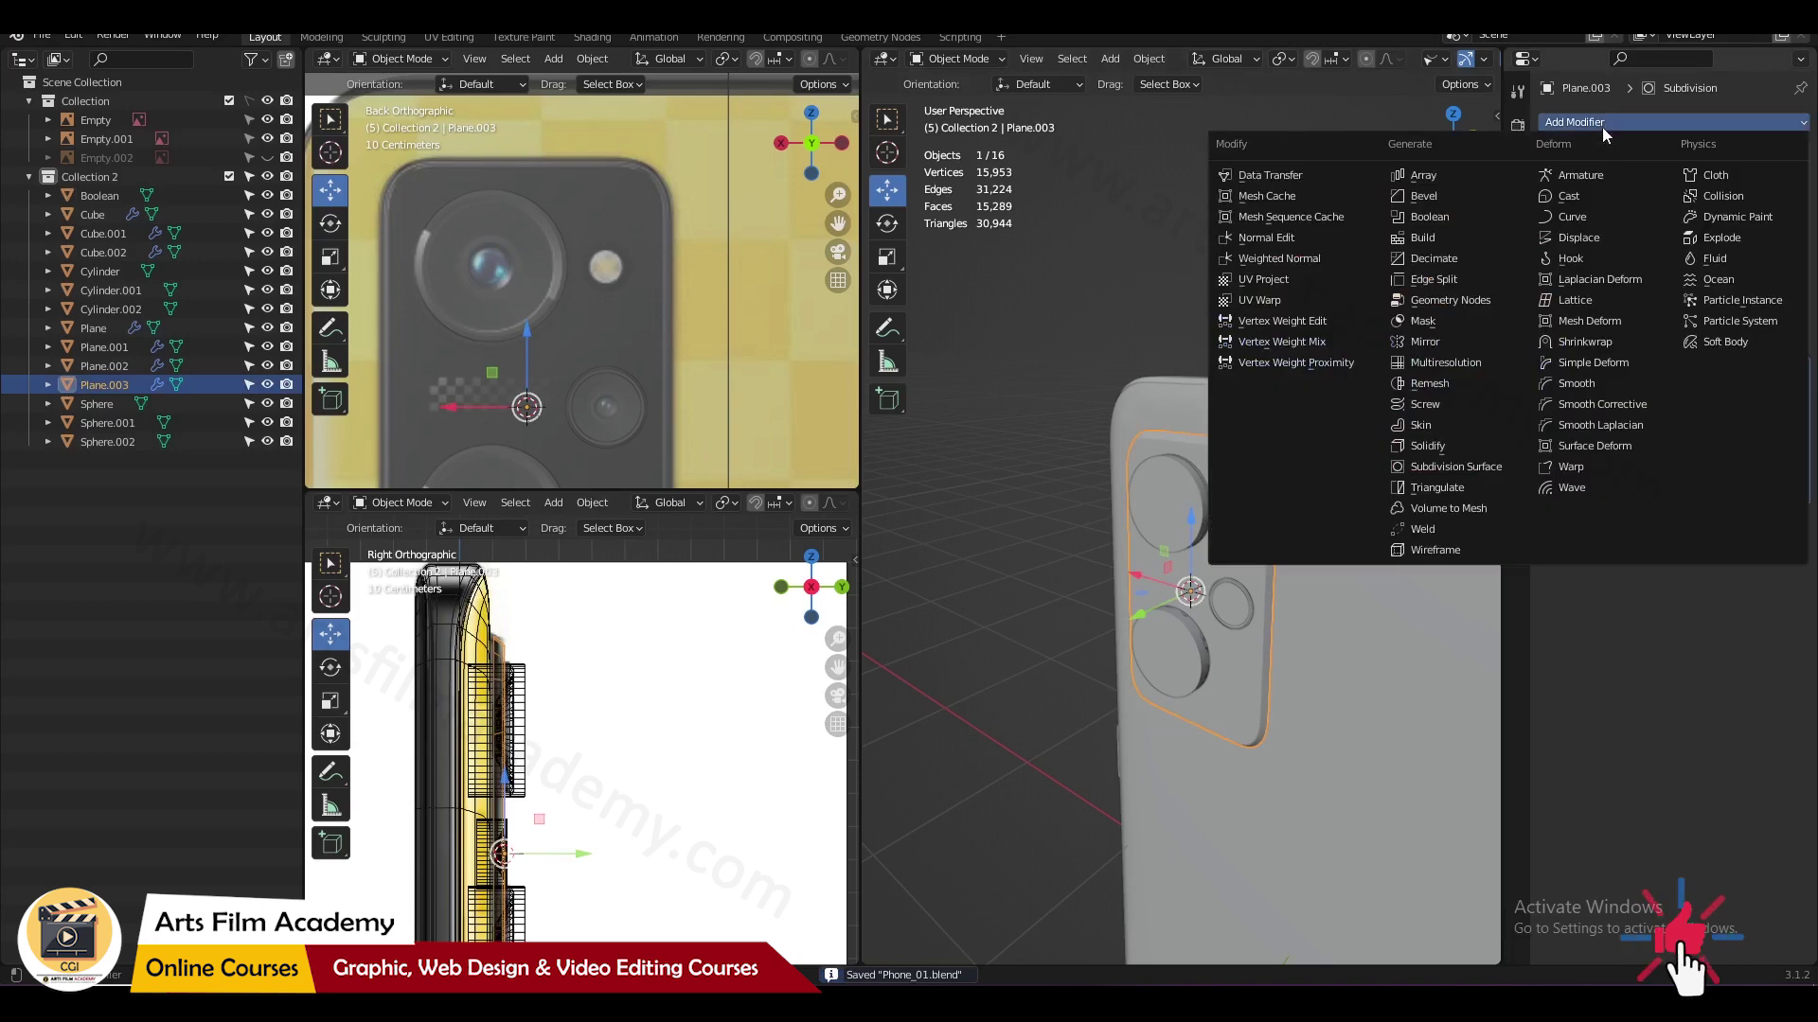
# Step: Add a Boolean modifier to the back panel using the Boolean object as cutter, then hide the cutter
pyautogui.click(1430, 217)
pyautogui.click(1699, 595)
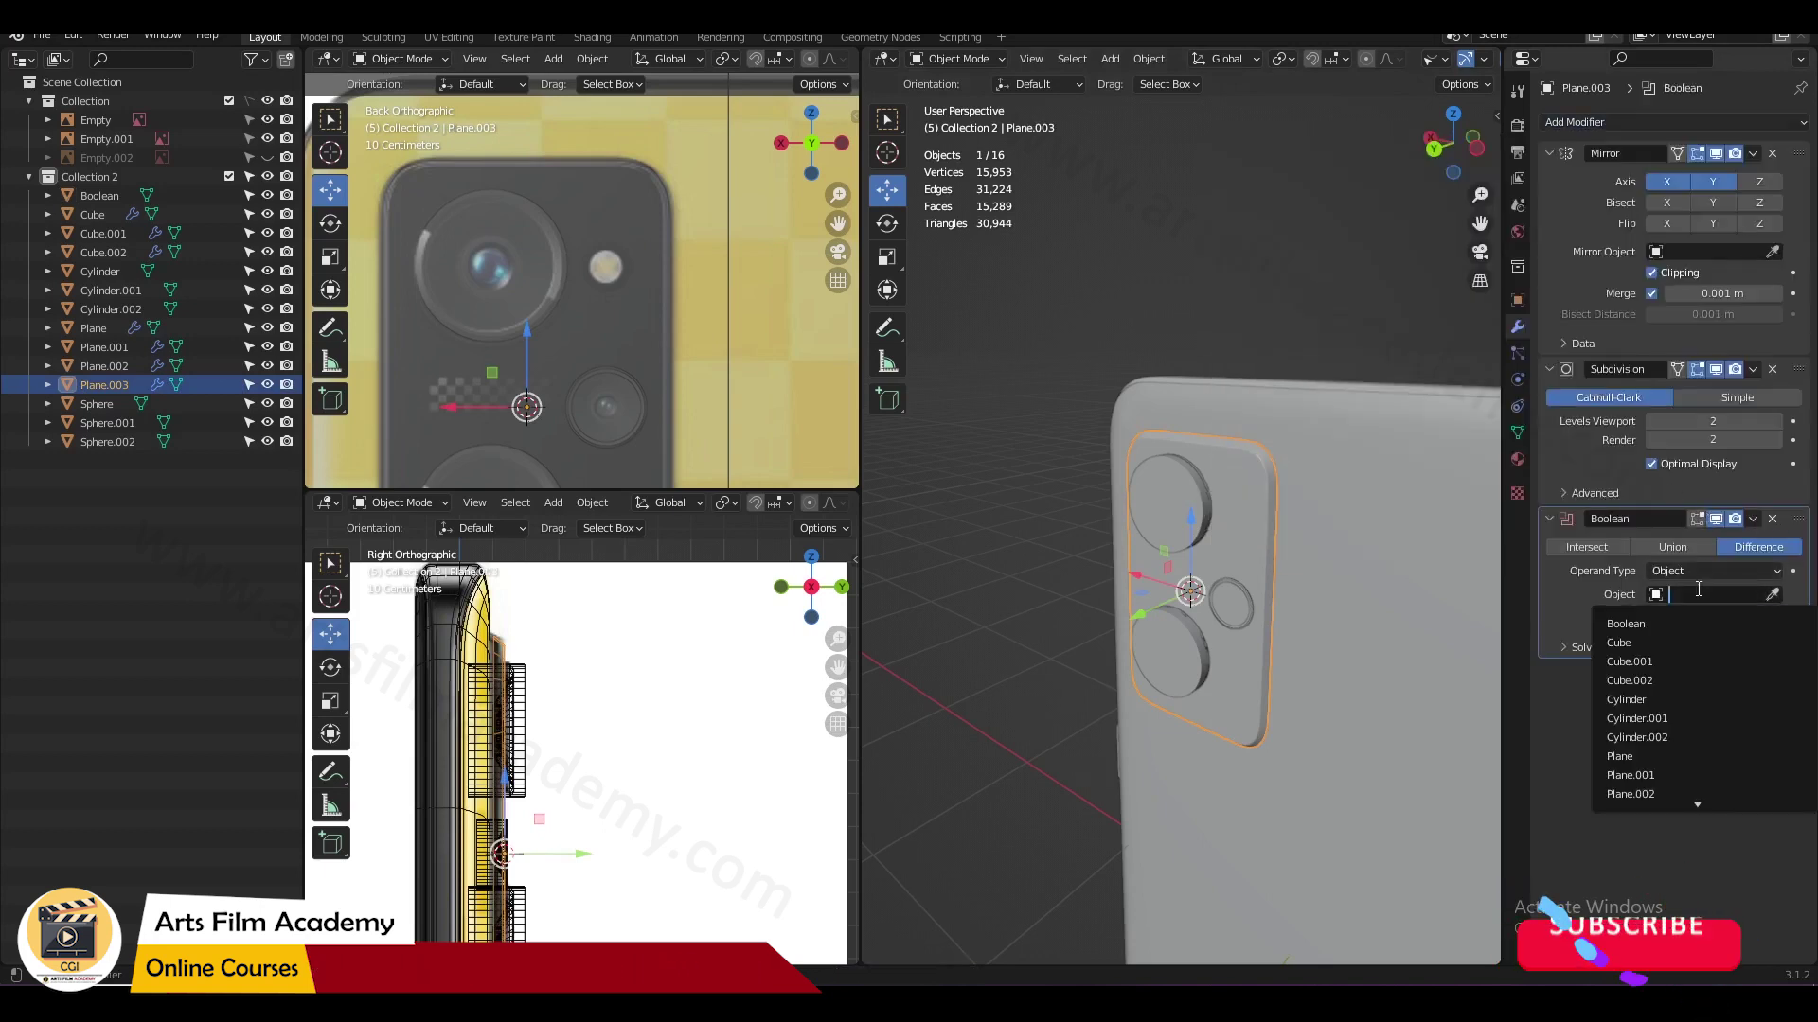
pyautogui.click(1625, 624)
pyautogui.moveTo(1204, 271); pyautogui.dragTo(1276, 453, button='middle')
pyautogui.scroll(3, 1276, 452)
pyautogui.click(1208, 509)
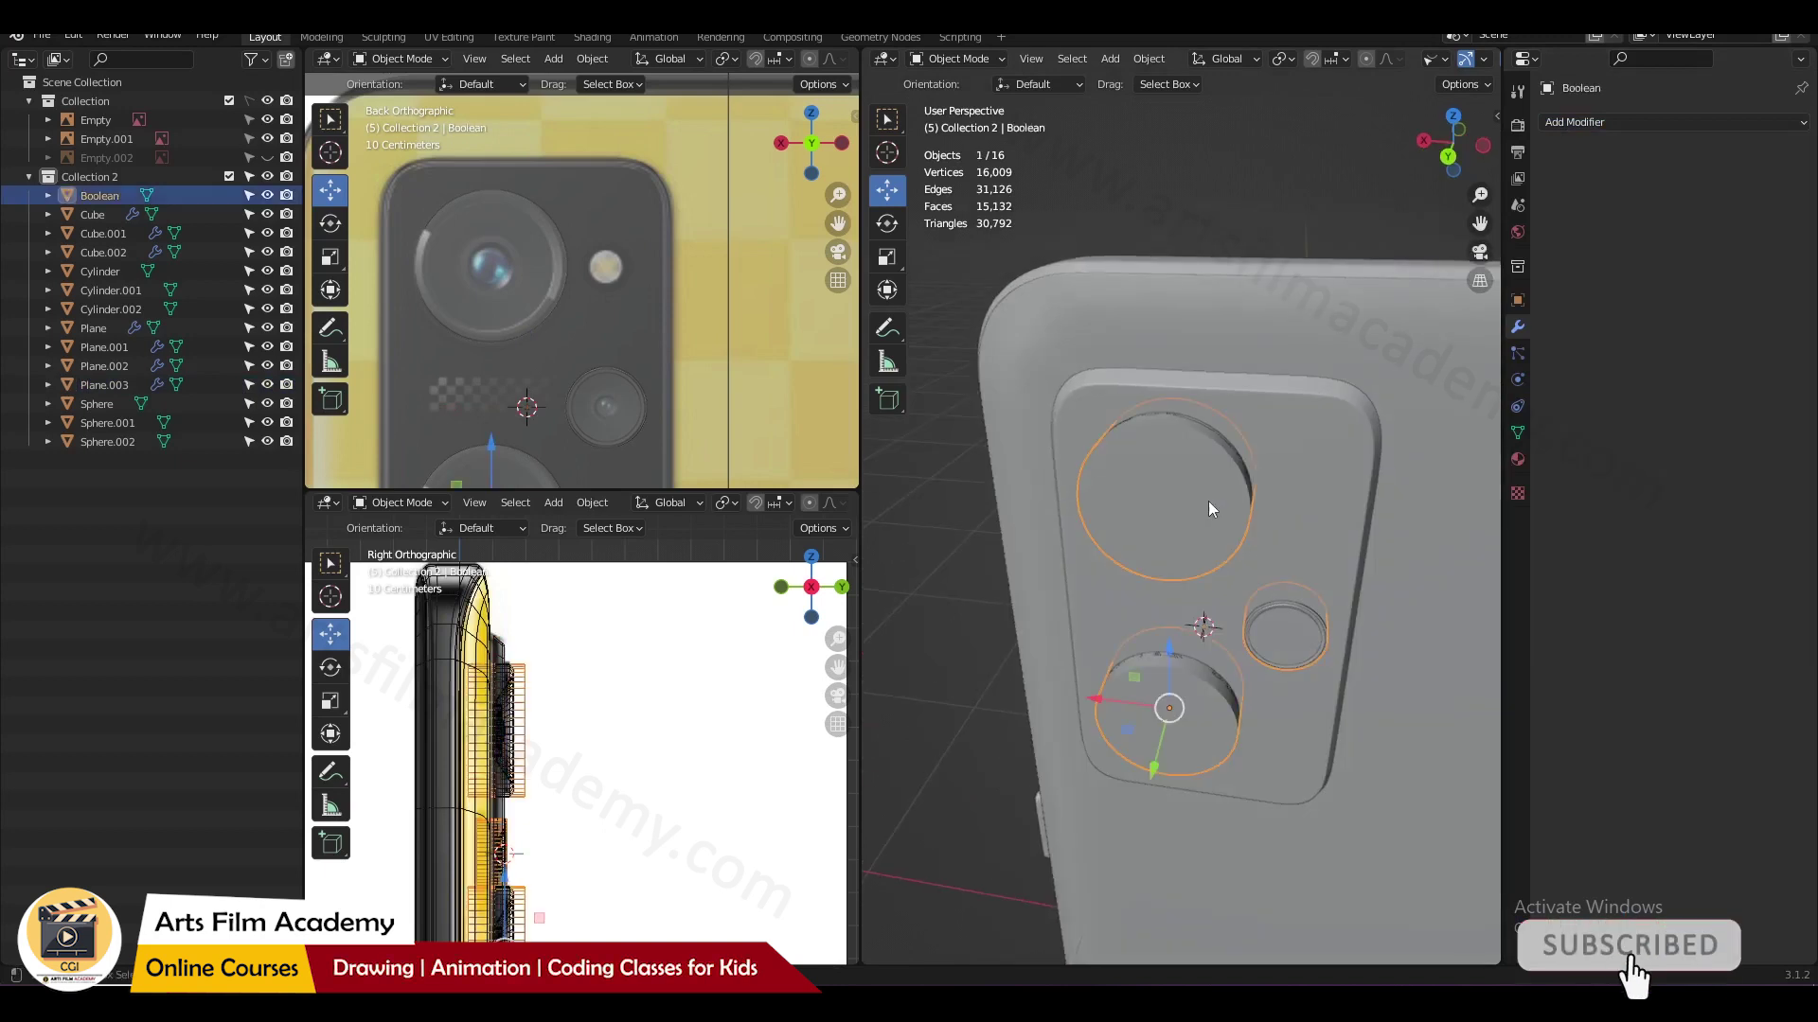
pyautogui.press('h')
# Step: Inspect the cut camera holes up close and save the file
pyautogui.moveTo(1208, 509); pyautogui.dragTo(1203, 426, button='middle')
pyautogui.scroll(4, 1151, 479)
pyautogui.hotkey('ctrl', 's')
pyautogui.scroll(-2, 1337, 480)
pyautogui.scroll(6, 1250, 426)
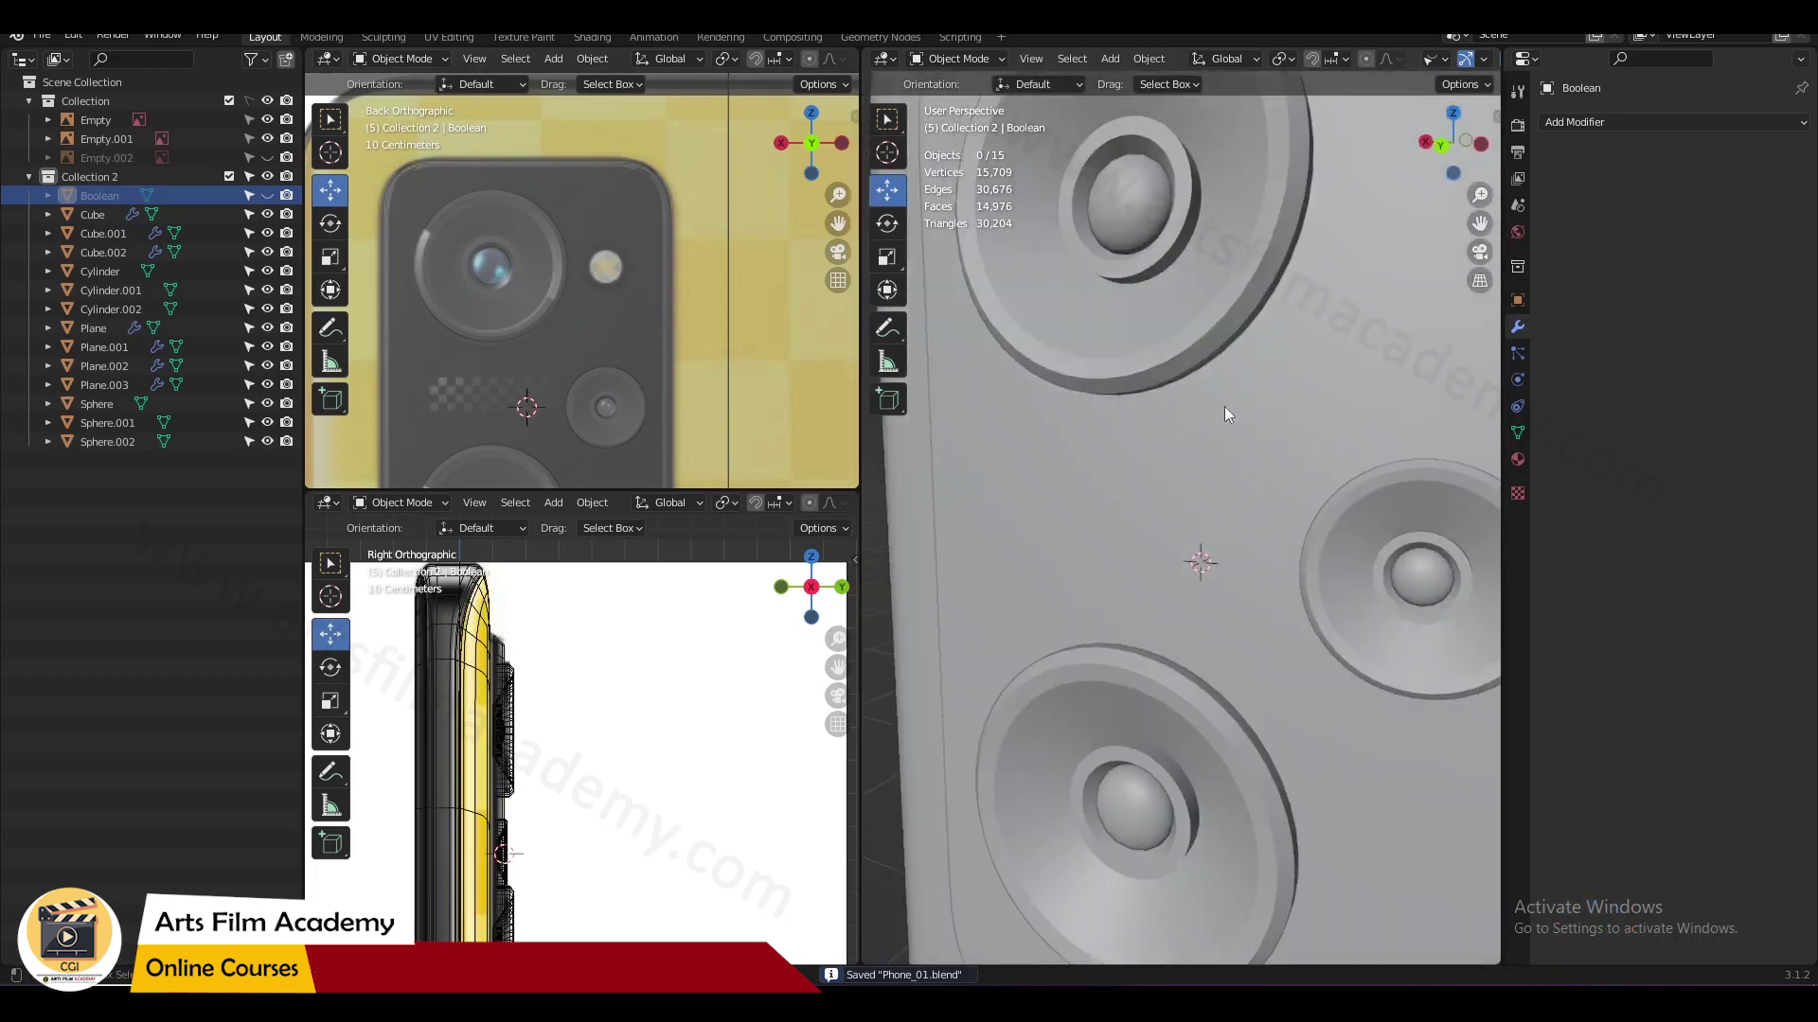
pyautogui.keyDown('shift'); pyautogui.moveTo(1099, 271); pyautogui.dragTo(1142, 446, button='middle'); pyautogui.keyUp('shift')
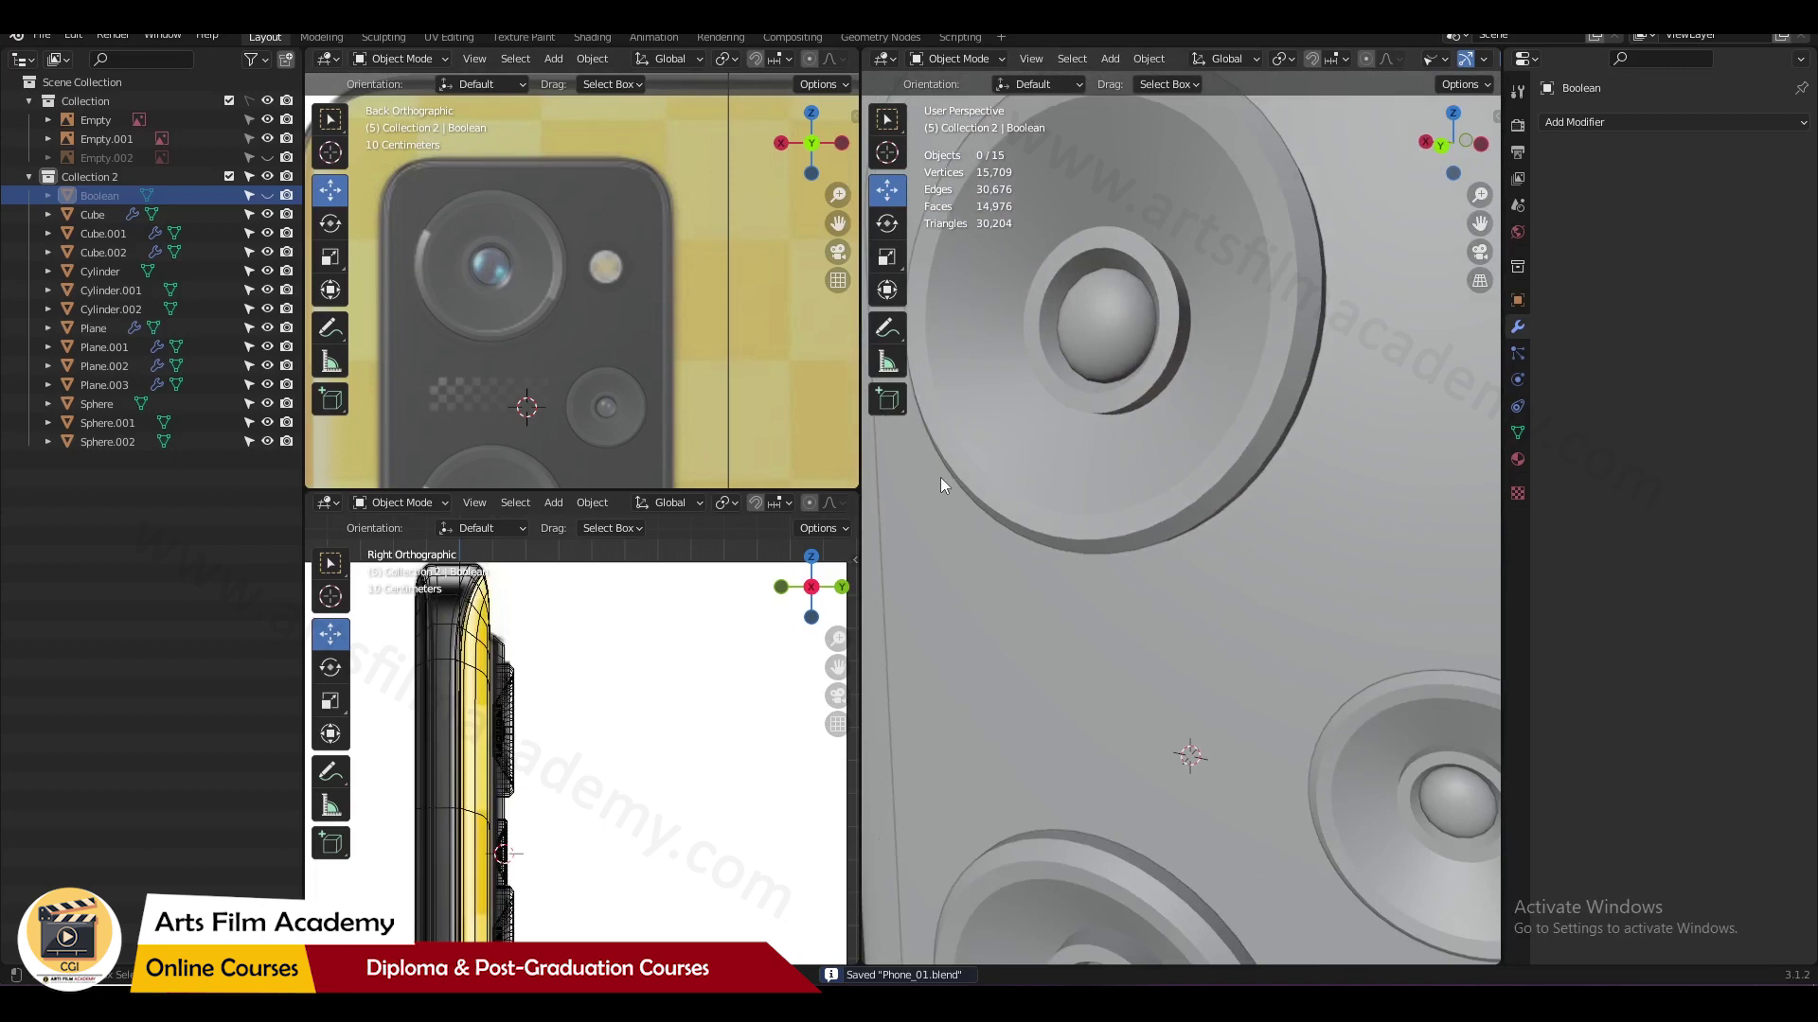
pyautogui.scroll(1, 739, 807)
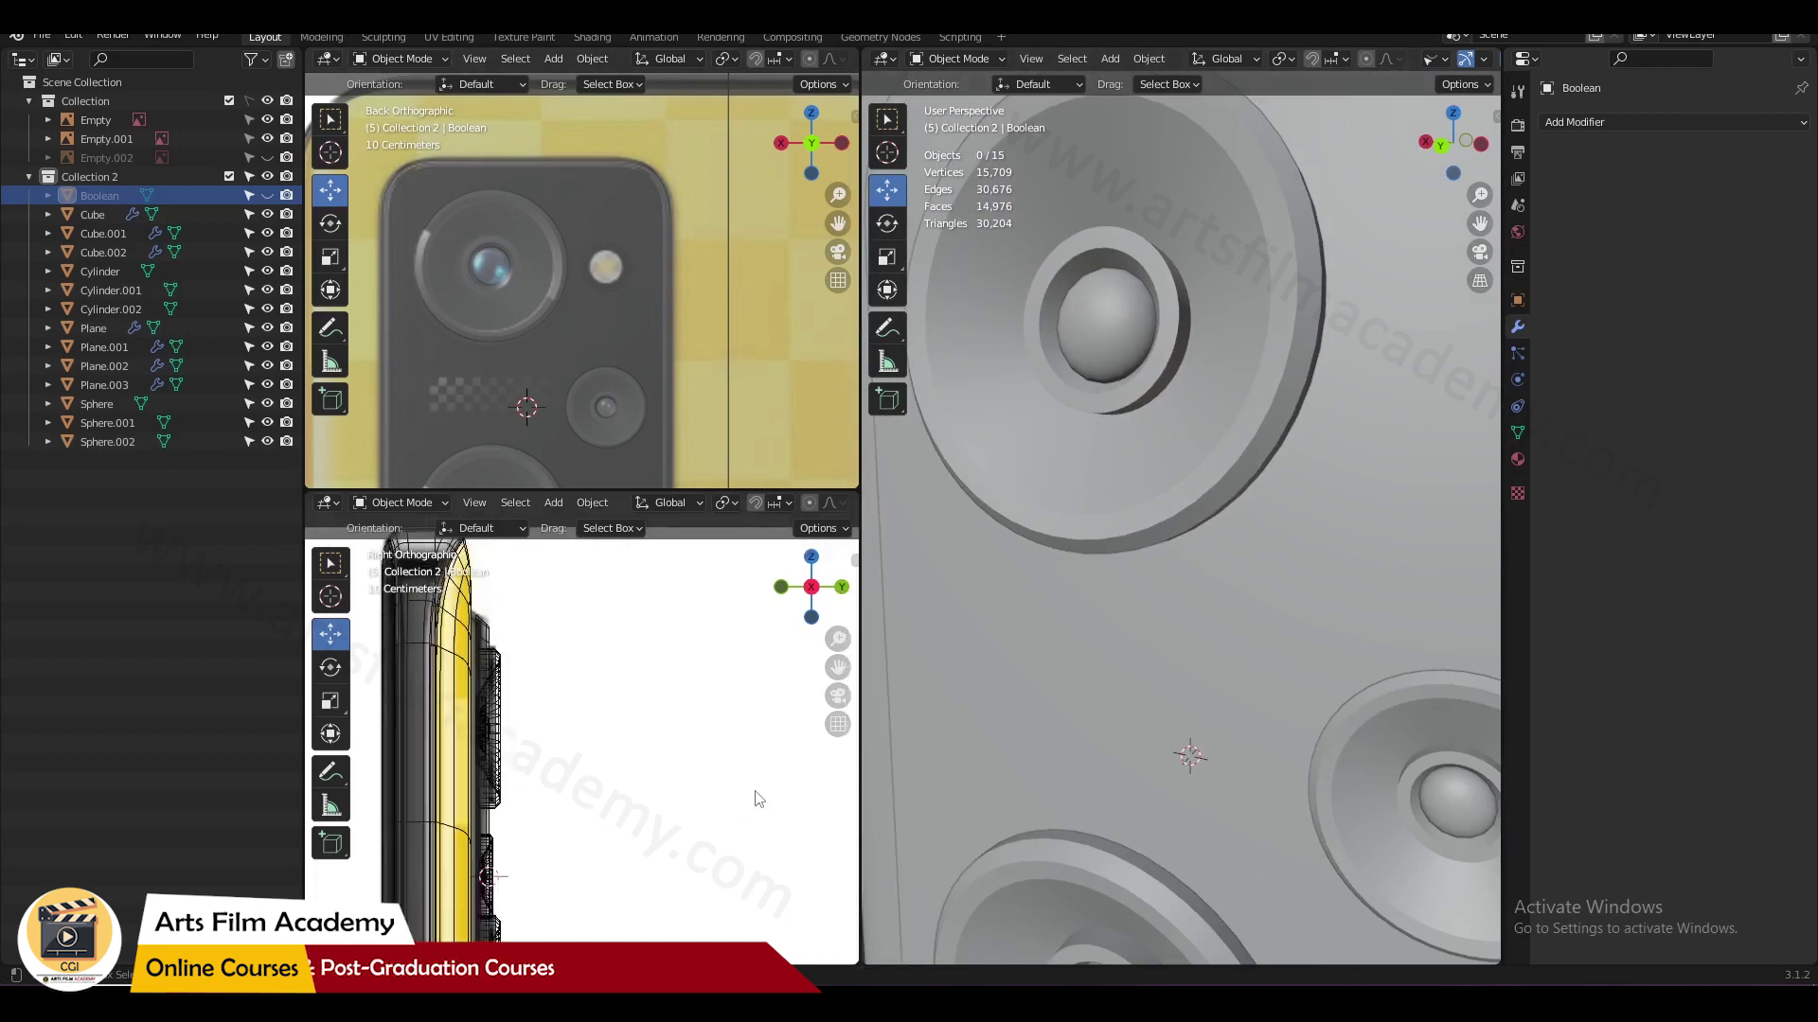
pyautogui.scroll(-3, 1326, 720)
# Step: Select a camera lens ring and its centre sphere, and test moving the sphere
pyautogui.click(1325, 720)
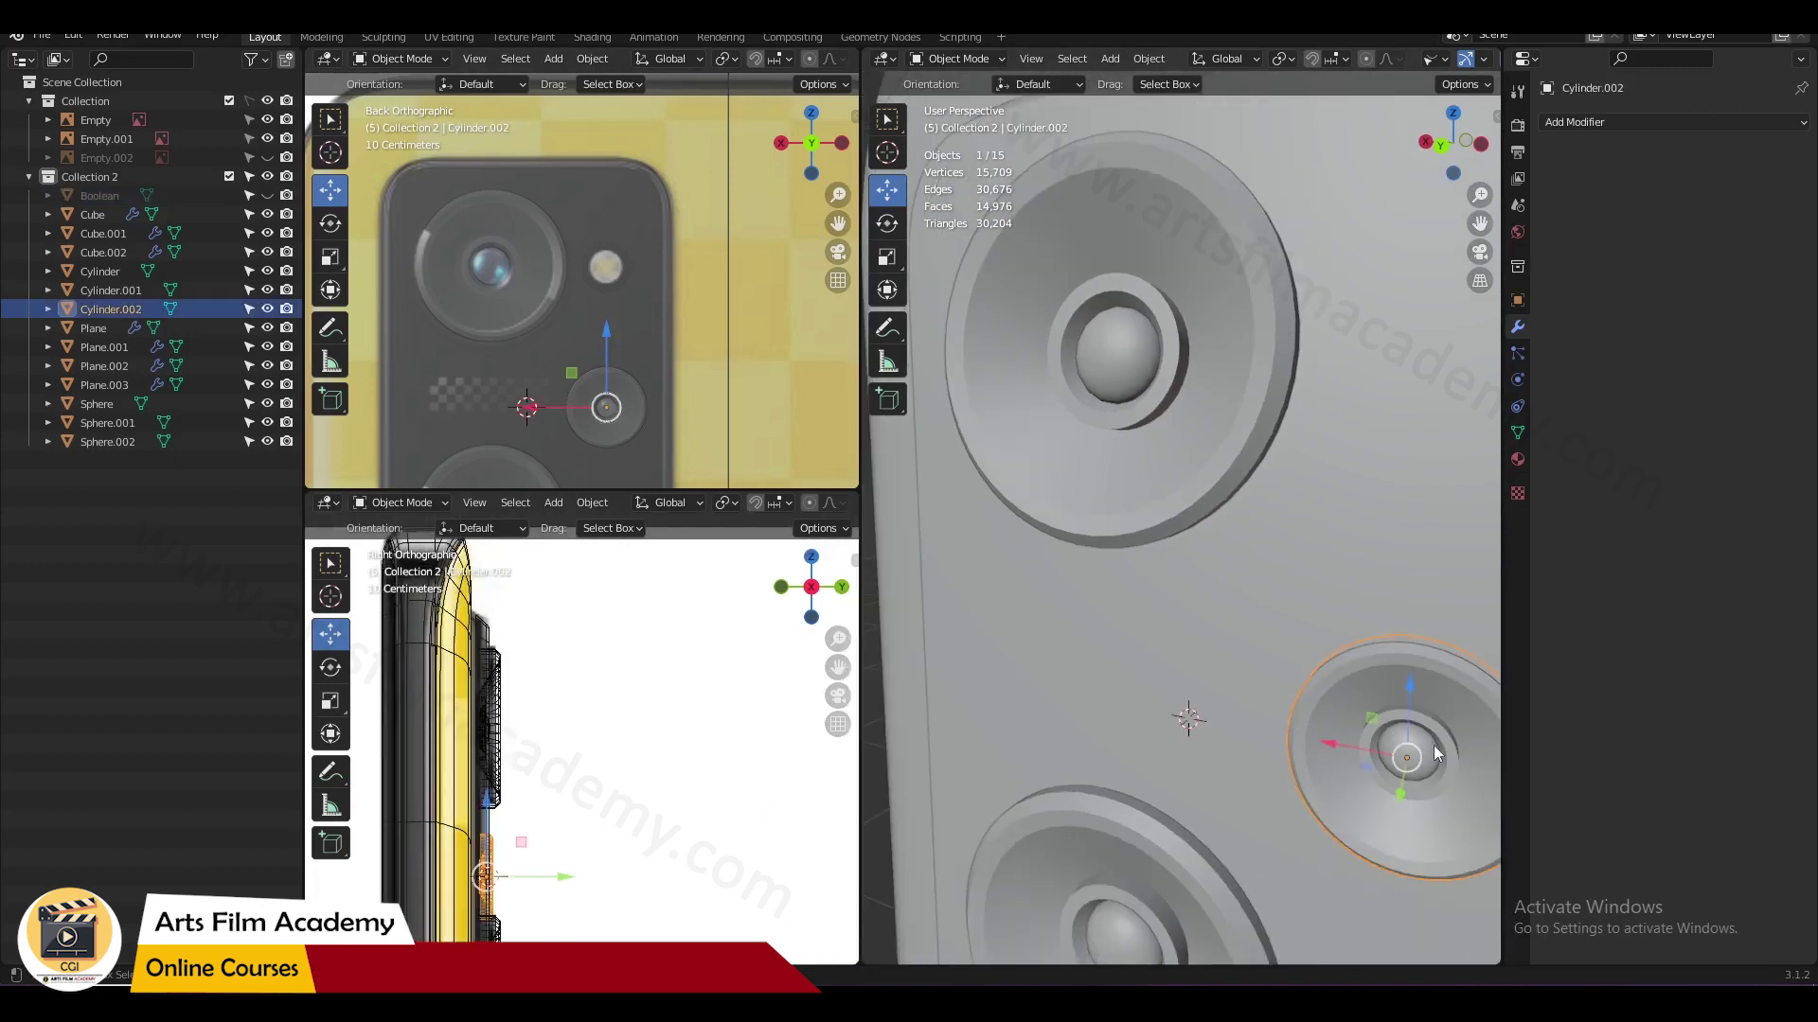
pyautogui.keyDown('shift'); pyautogui.click(1395, 754); pyautogui.keyUp('shift')
pyautogui.moveTo(1396, 754); pyautogui.dragTo(1376, 724, button='middle')
pyautogui.moveTo(1375, 724); pyautogui.dragTo(1179, 836)
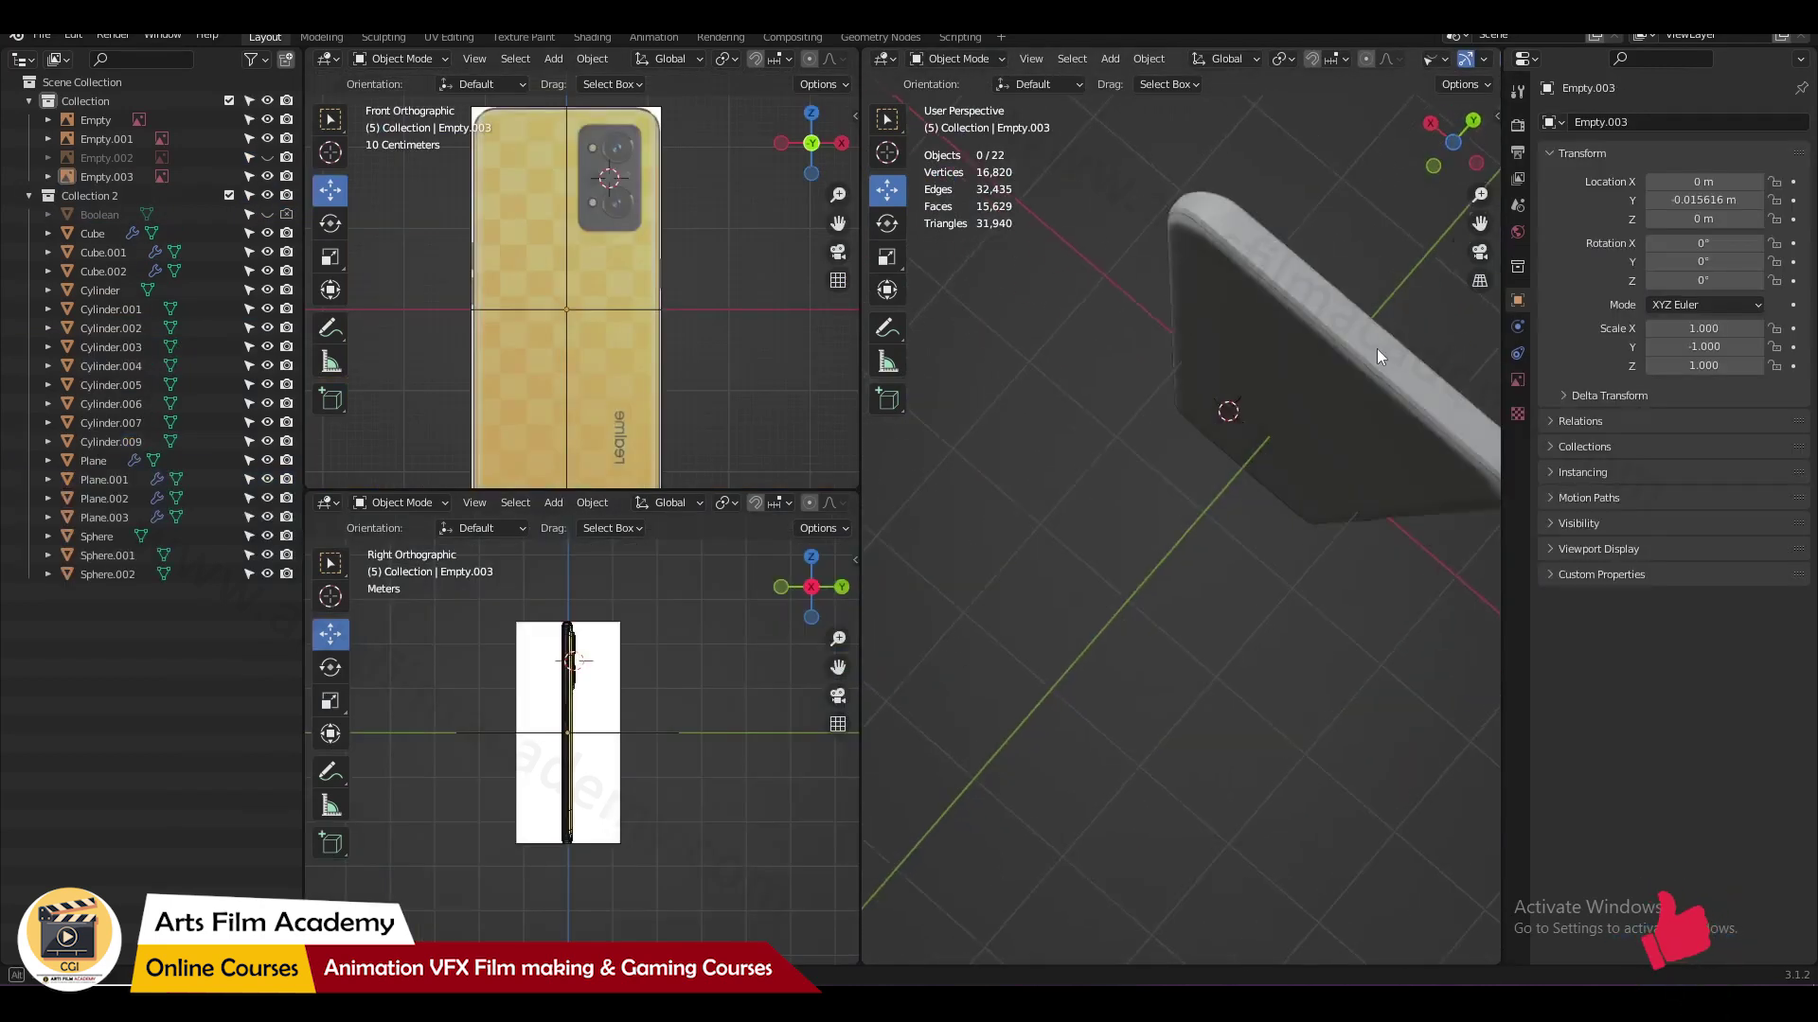
pyautogui.moveTo(1377, 348); pyautogui.dragTo(1189, 600, button='middle')
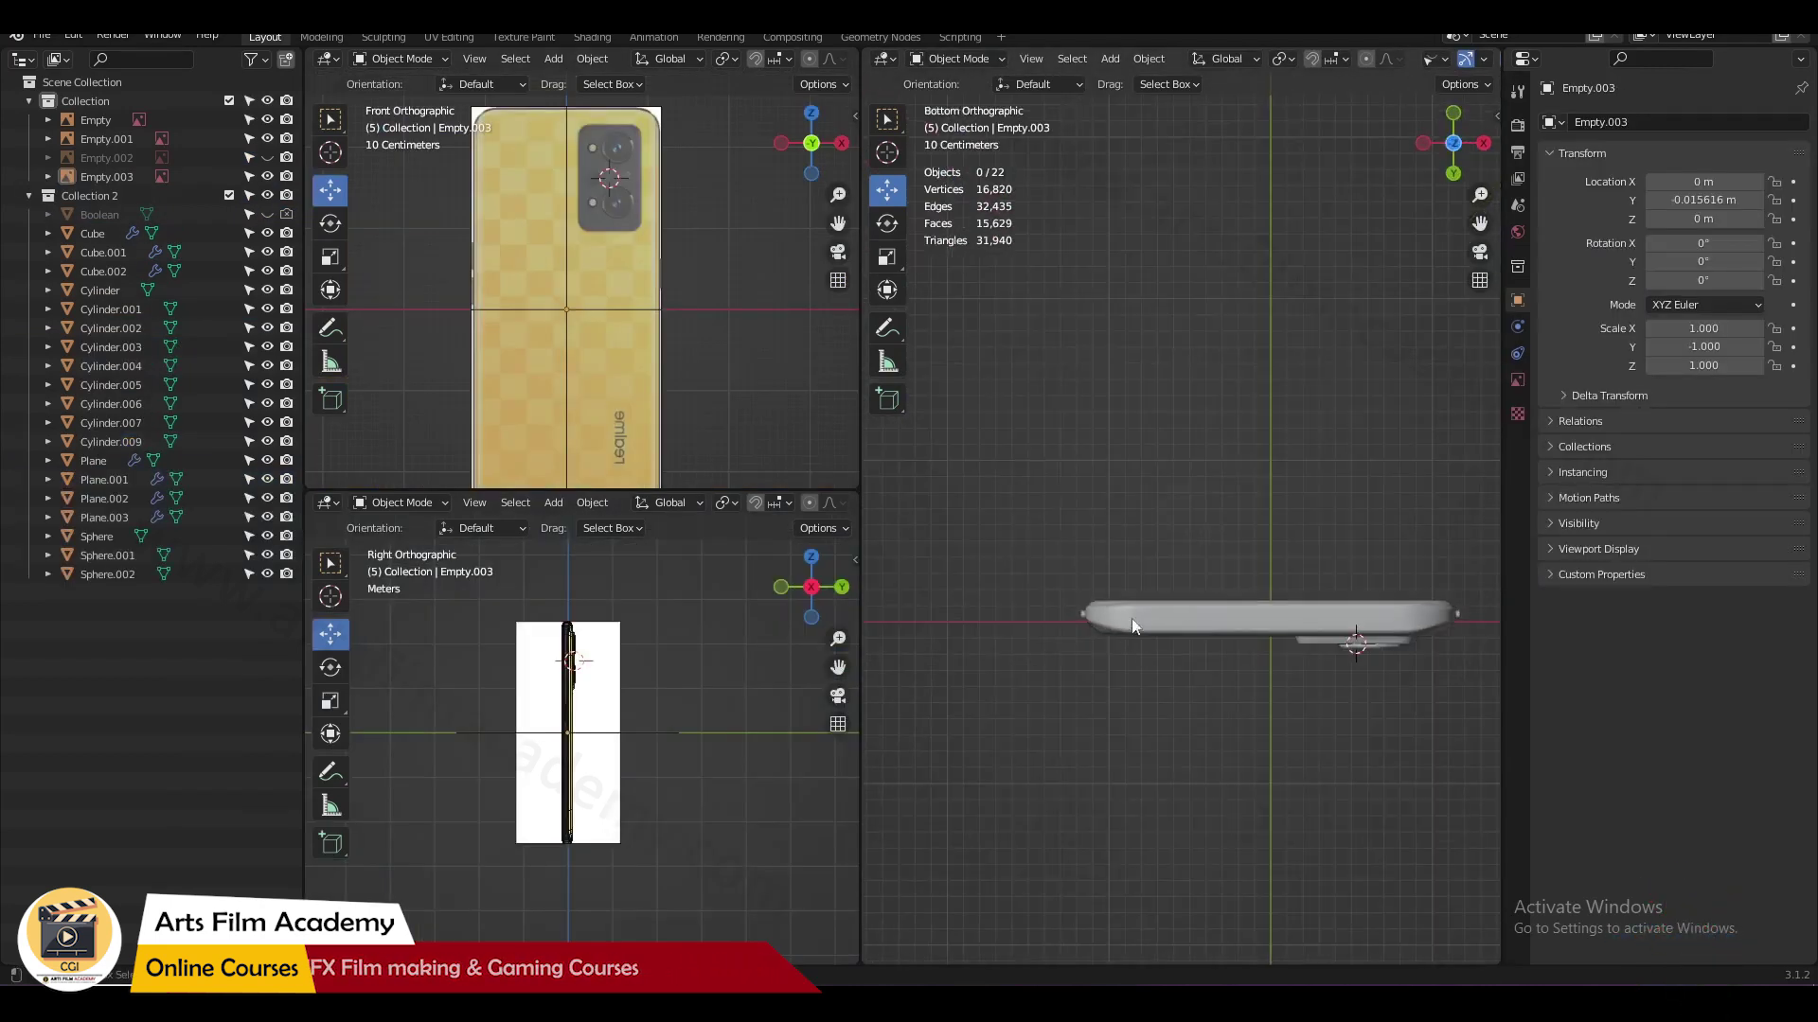
# Step: Maximise the Top view and pan to the phone's left end
pyautogui.press('KP_7')
pyautogui.hotkey('ctrl', 'space')
pyautogui.scroll(2, 716, 407)
pyautogui.keyDown('shift'); pyautogui.moveTo(715, 407); pyautogui.dragTo(724, 492, button='middle'); pyautogui.keyUp('shift')
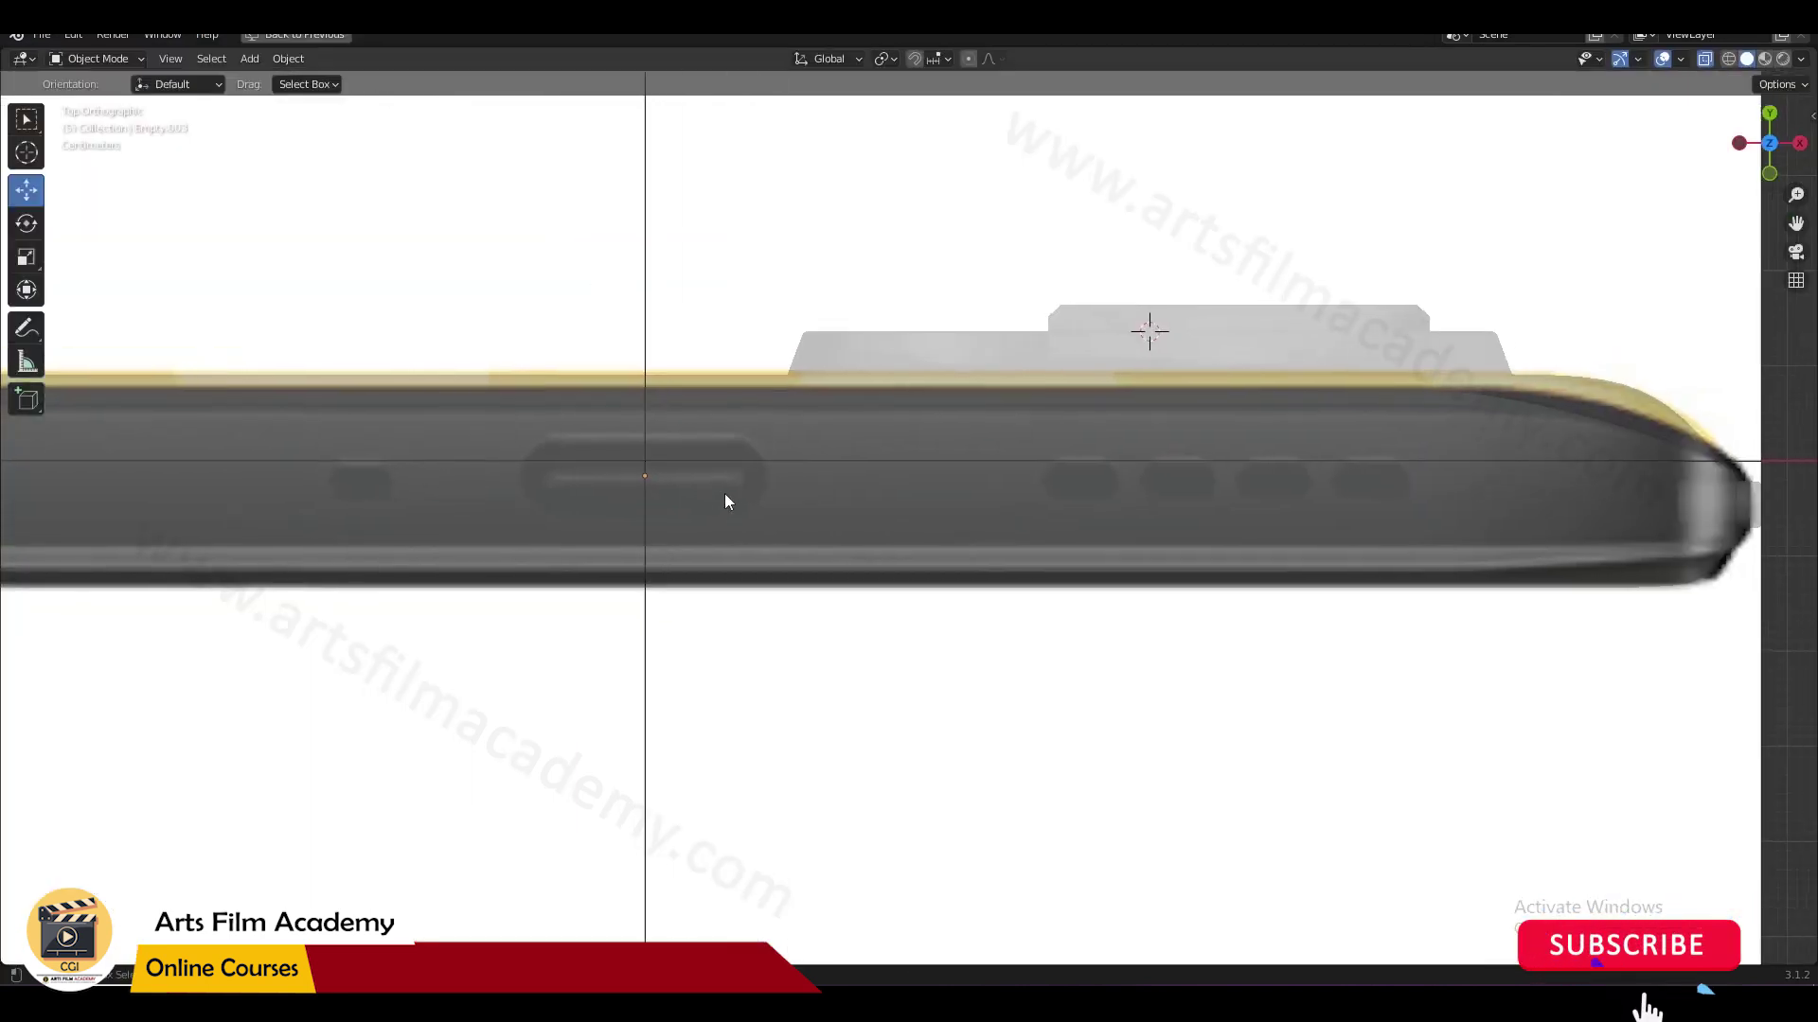
pyautogui.keyDown('shift'); pyautogui.moveTo(1056, 538); pyautogui.dragTo(1243, 541, button='middle'); pyautogui.keyUp('shift')
pyautogui.keyDown('shift'); pyautogui.moveTo(451, 534); pyautogui.dragTo(1013, 666, button='middle'); pyautogui.keyUp('shift')
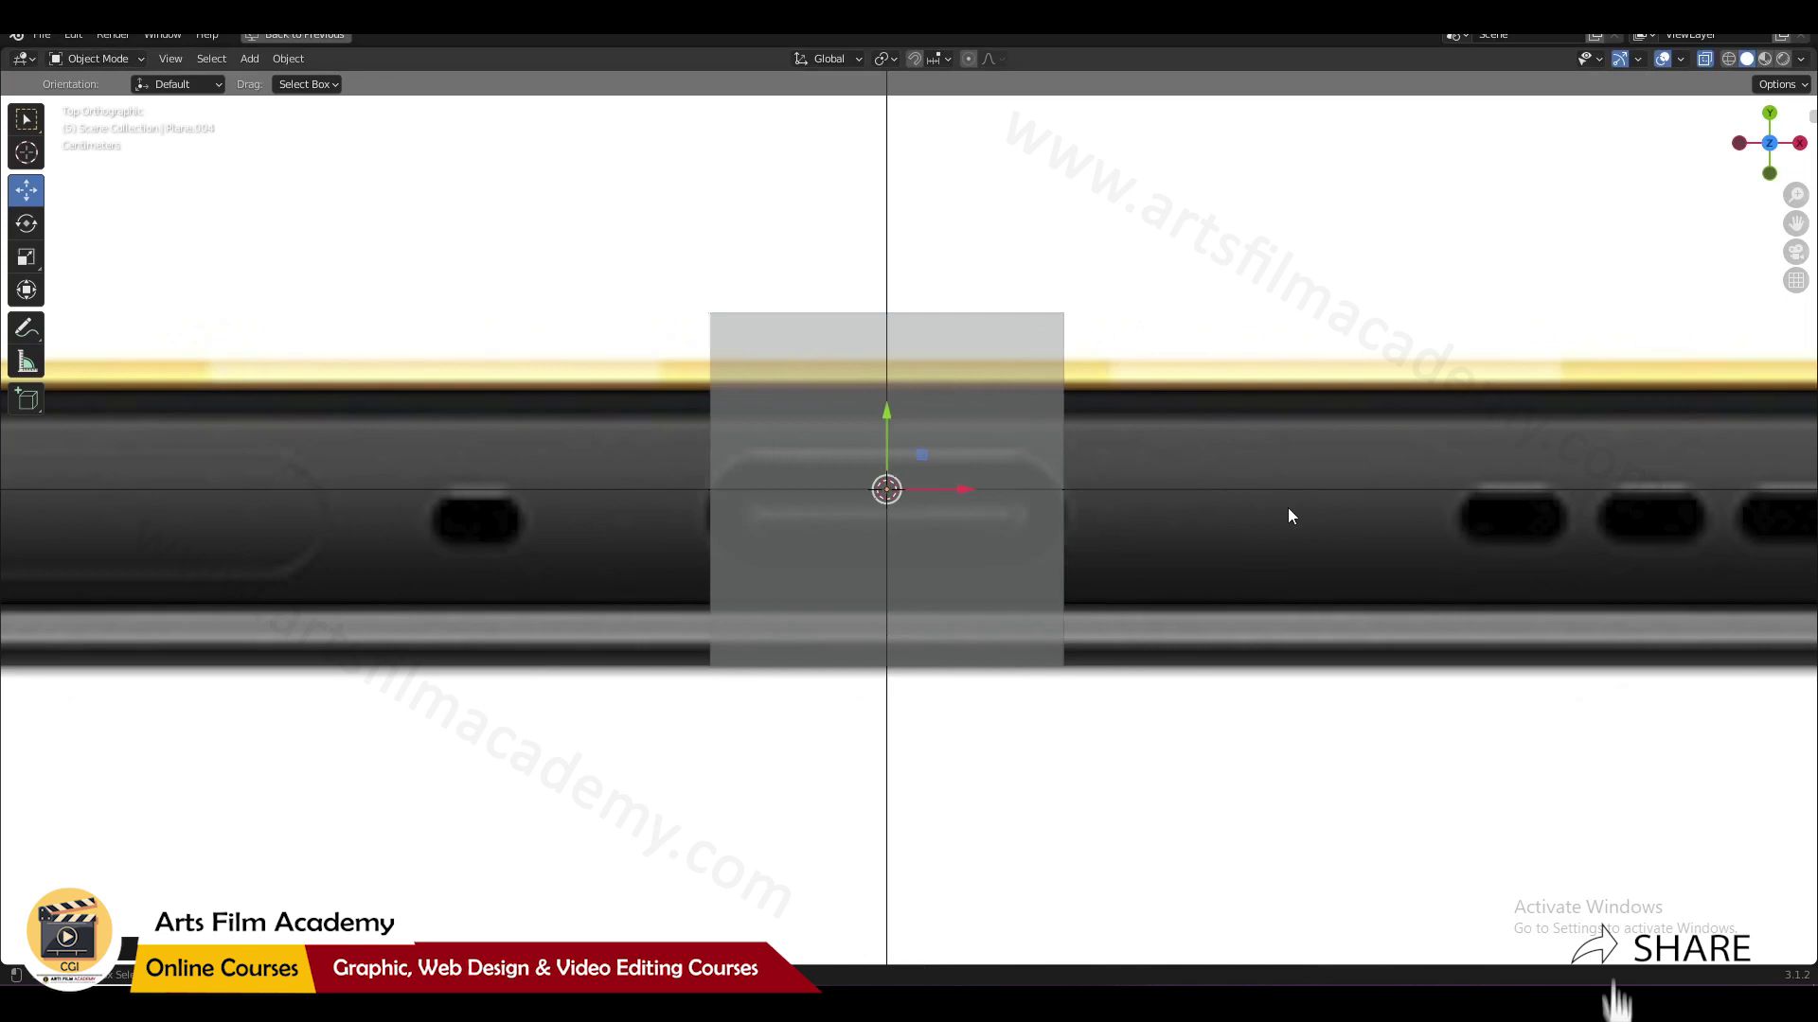
# Step: Flatten the plane along Y, position it, apply scale, and round it into a pill
pyautogui.press('s')
pyautogui.press('y')
pyautogui.click(868, 464)
pyautogui.press('g')
pyautogui.press('y')
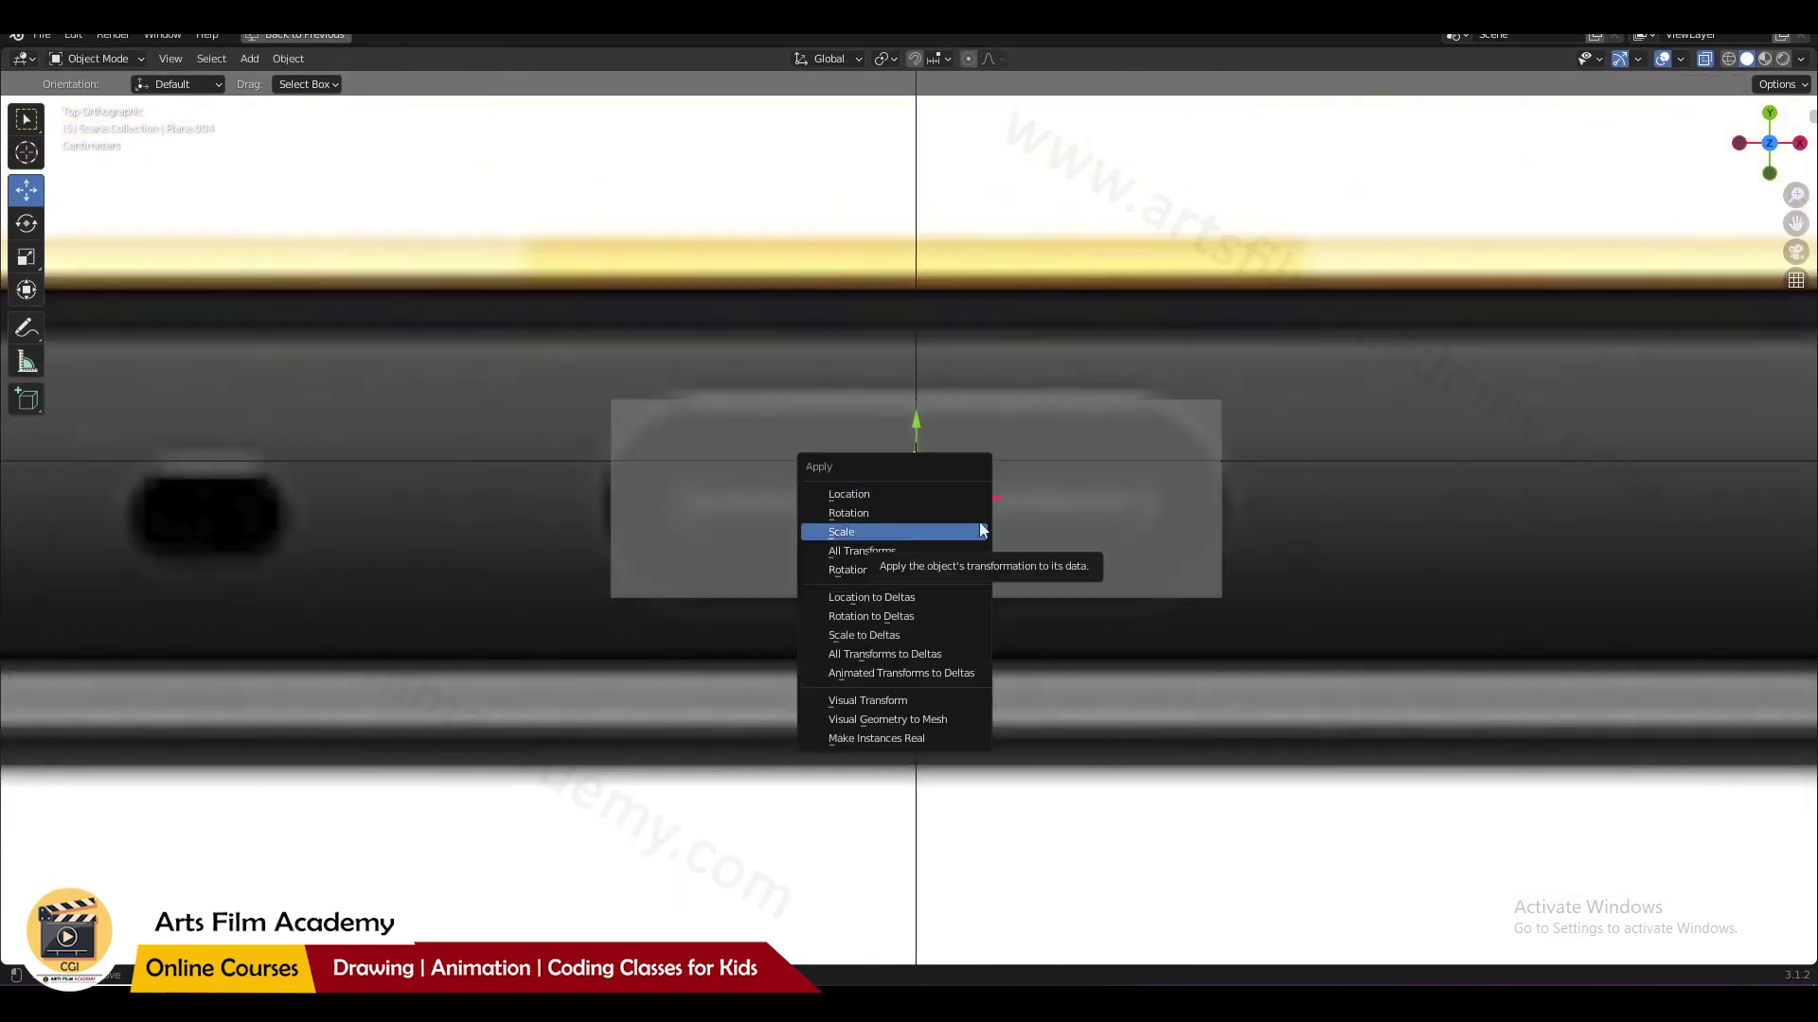
pyautogui.click(895, 536)
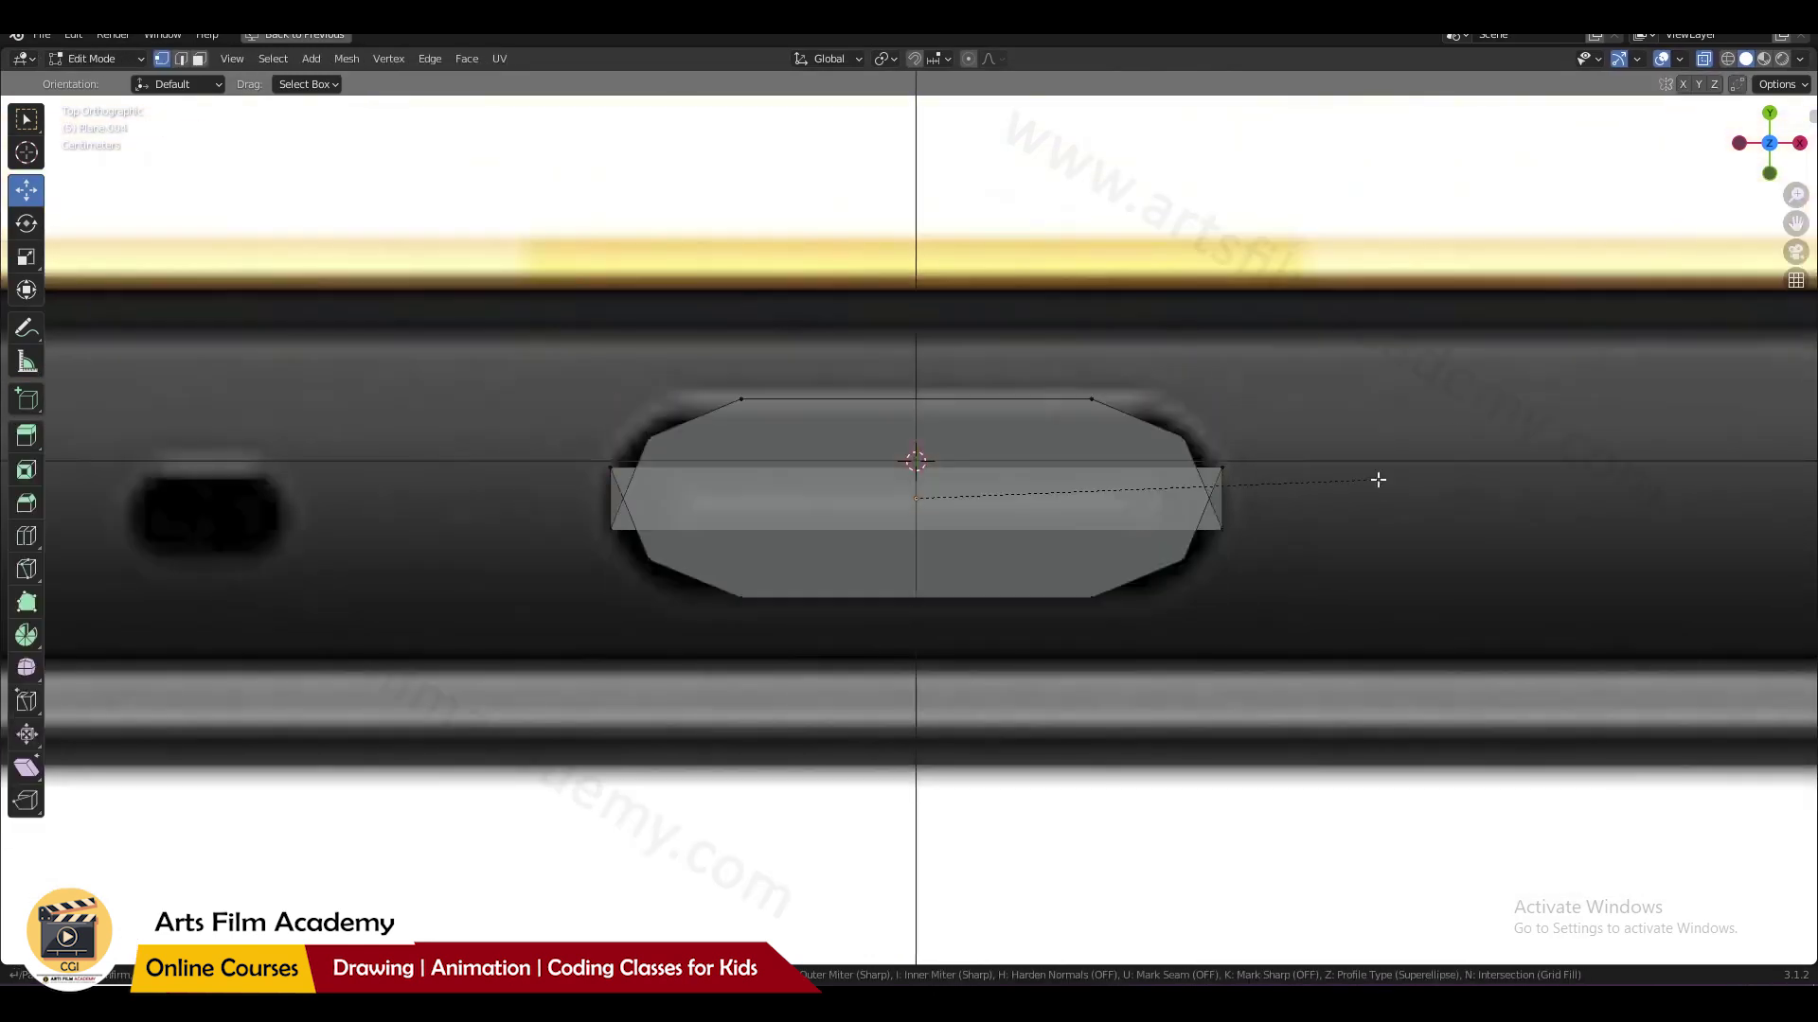
pyautogui.scroll(6, 1359, 464)
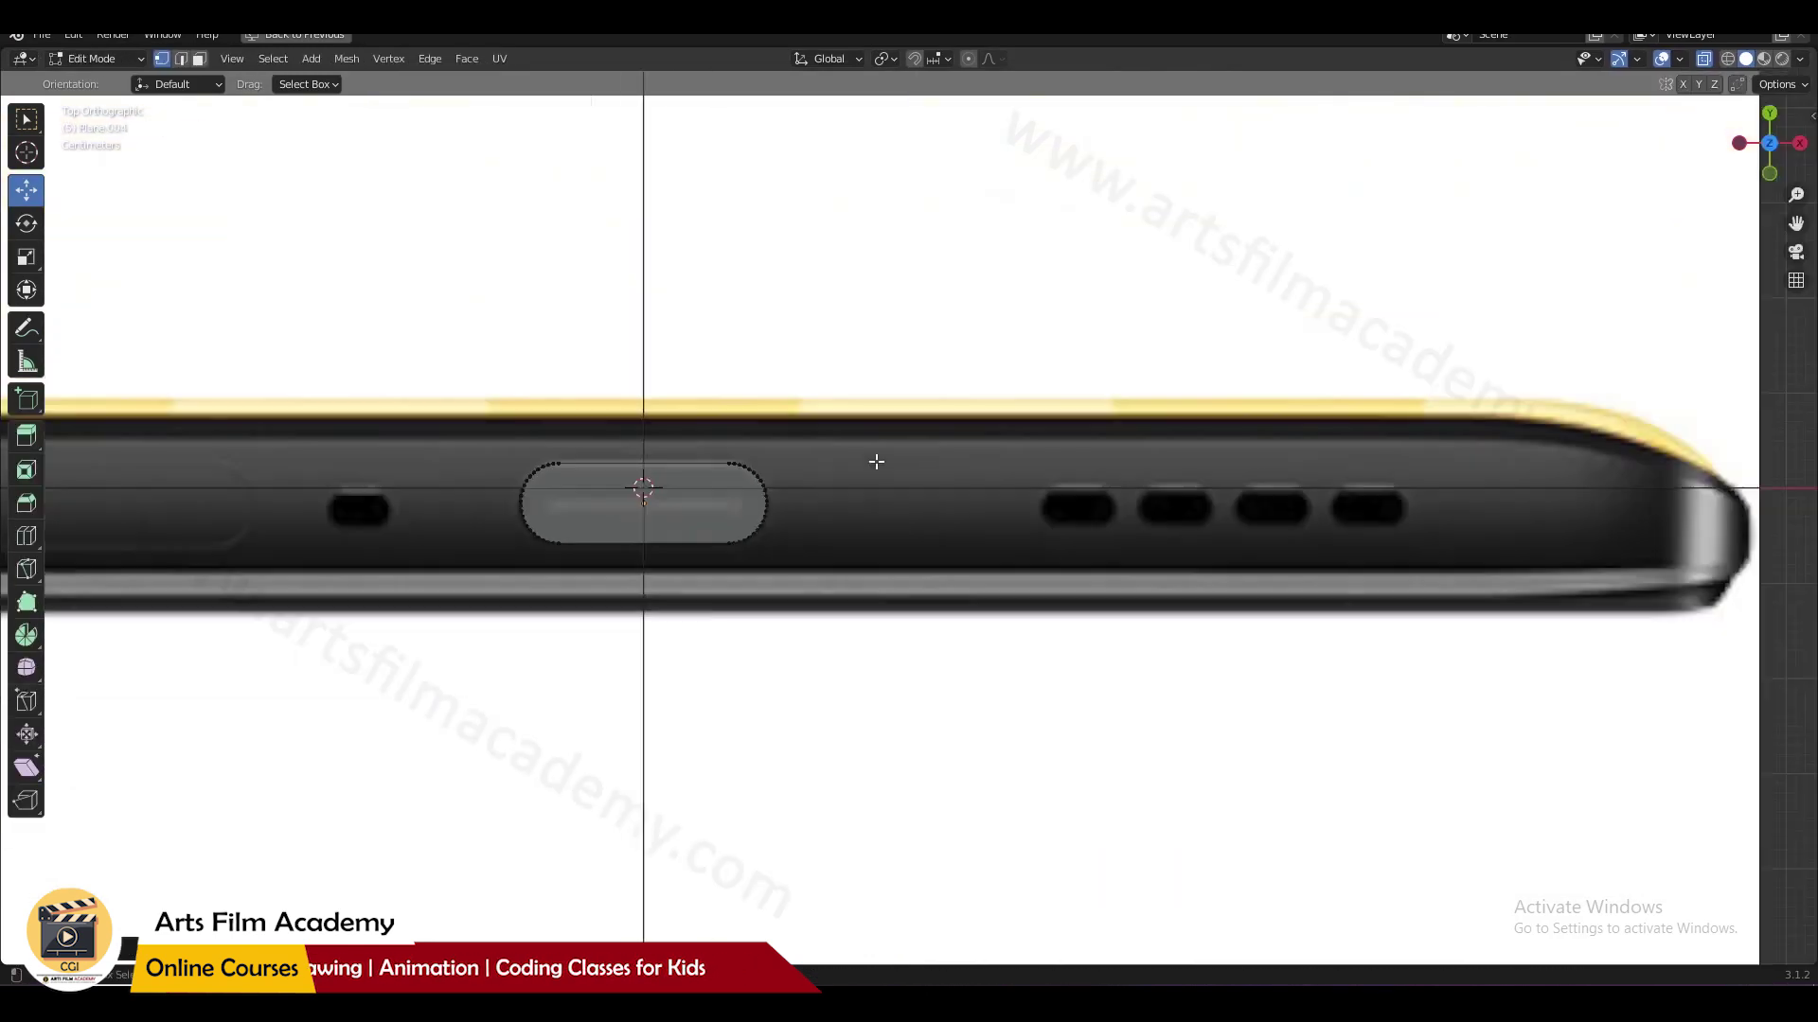
pyautogui.press('Tab')
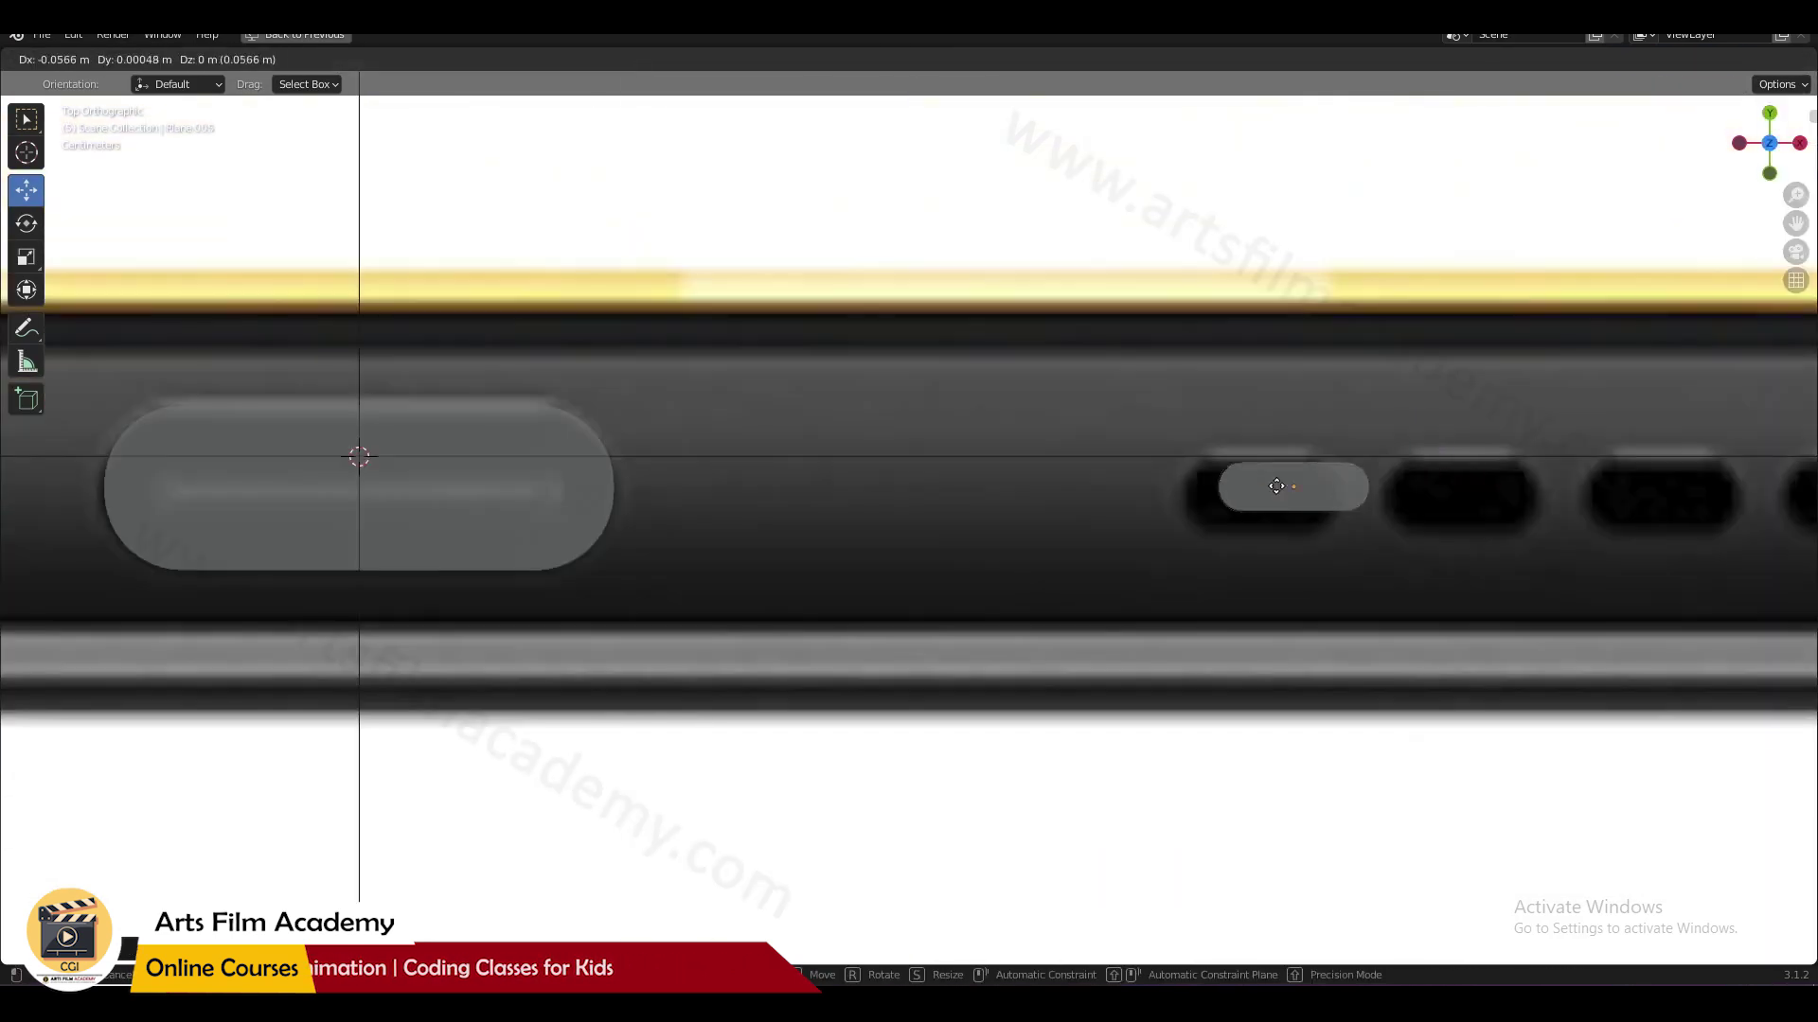
pyautogui.press('Return')
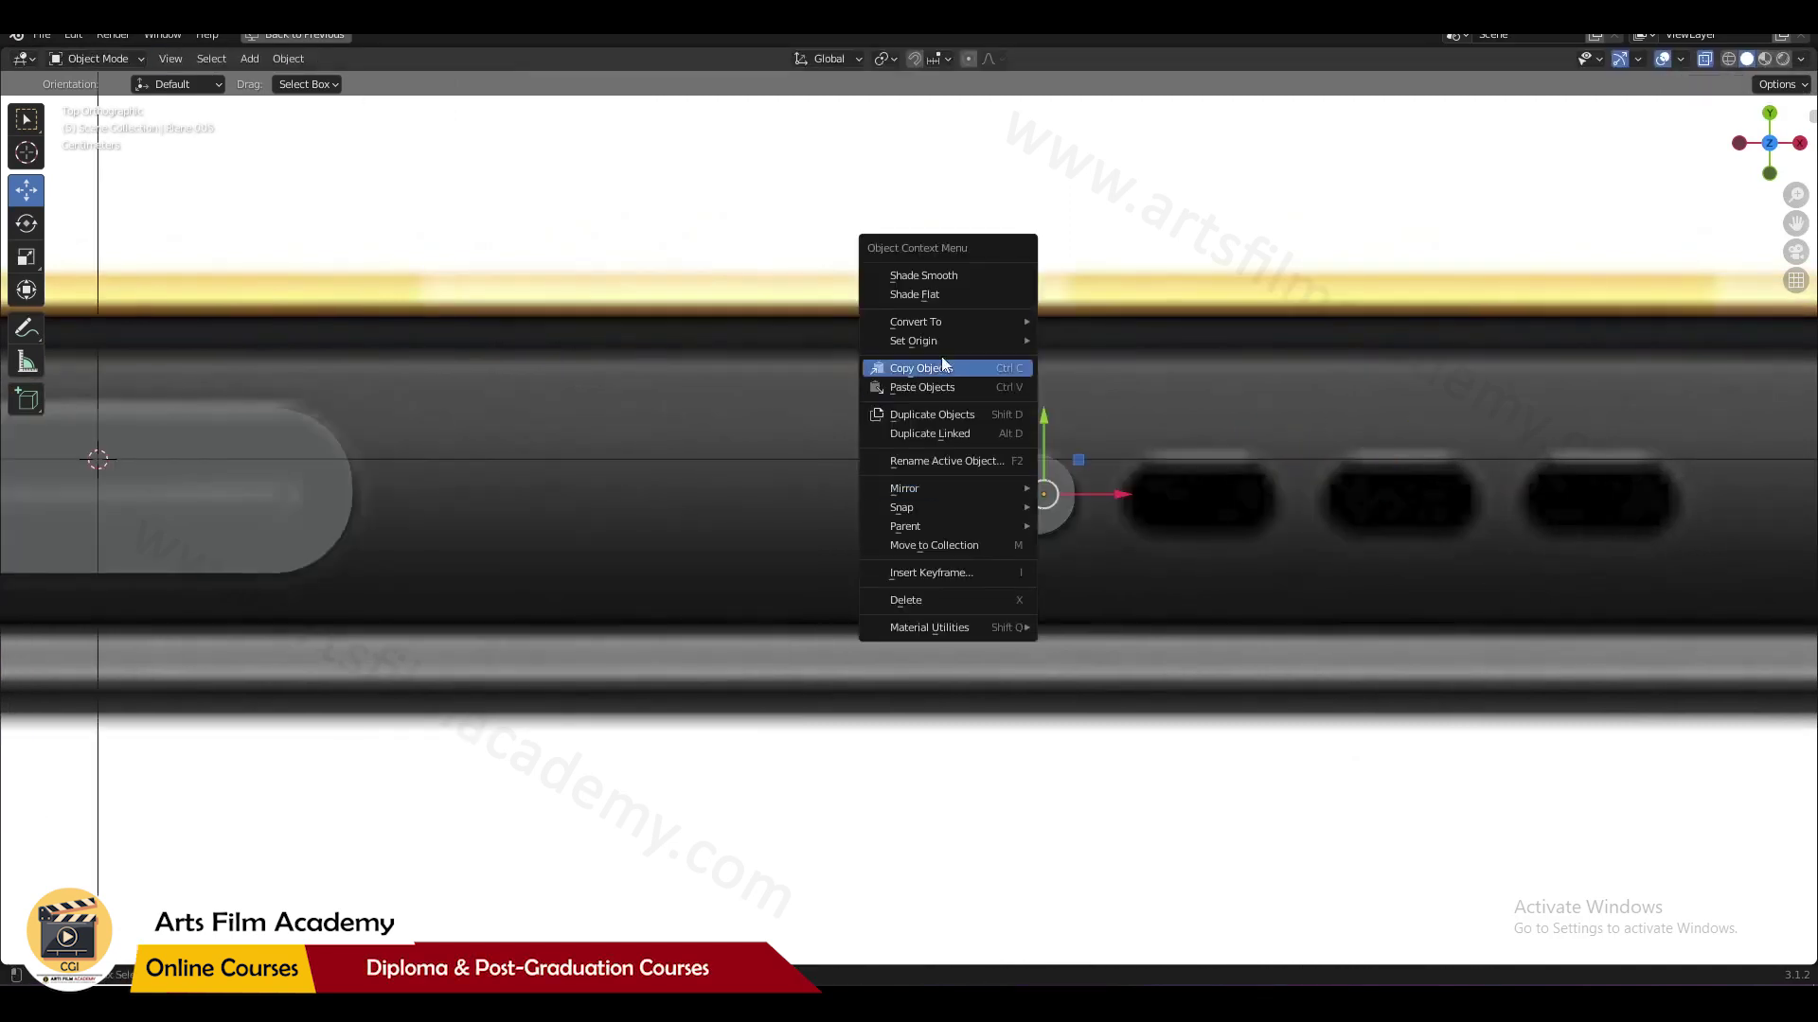
# Step: Duplicate the pill cutter along X onto the next speaker holes and save
pyautogui.hotkey('shift', 'd')
pyautogui.click(1164, 502)
pyautogui.keyDown('shift'); pyautogui.moveTo(1244, 497); pyautogui.dragTo(1168, 511, button='middle'); pyautogui.keyUp('shift')
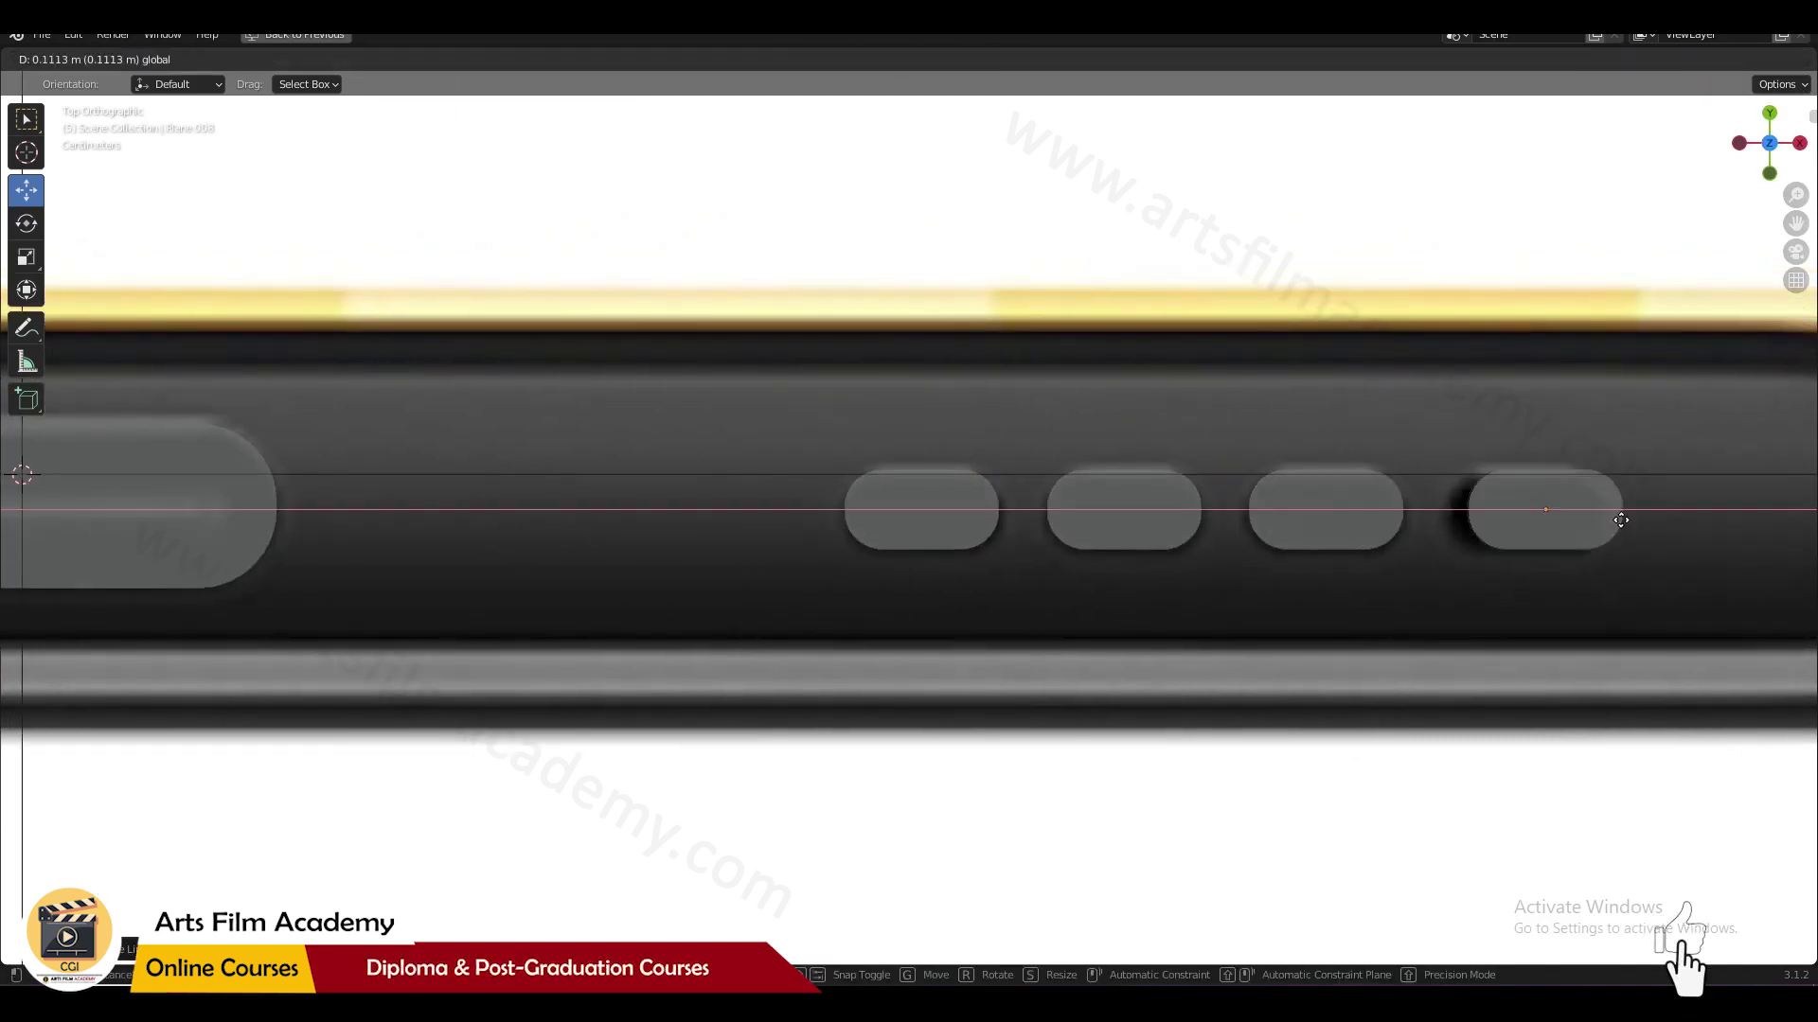
pyautogui.click(1466, 515)
pyautogui.scroll(-4, 1085, 536)
pyautogui.click(531, 615)
pyautogui.hotkey('ctrl', 's')
# Step: Place a pill over the left hole, adjust its vertices, and save
pyautogui.keyDown('shift'); pyautogui.moveTo(441, 623); pyautogui.dragTo(808, 595, button='middle'); pyautogui.keyUp('shift')
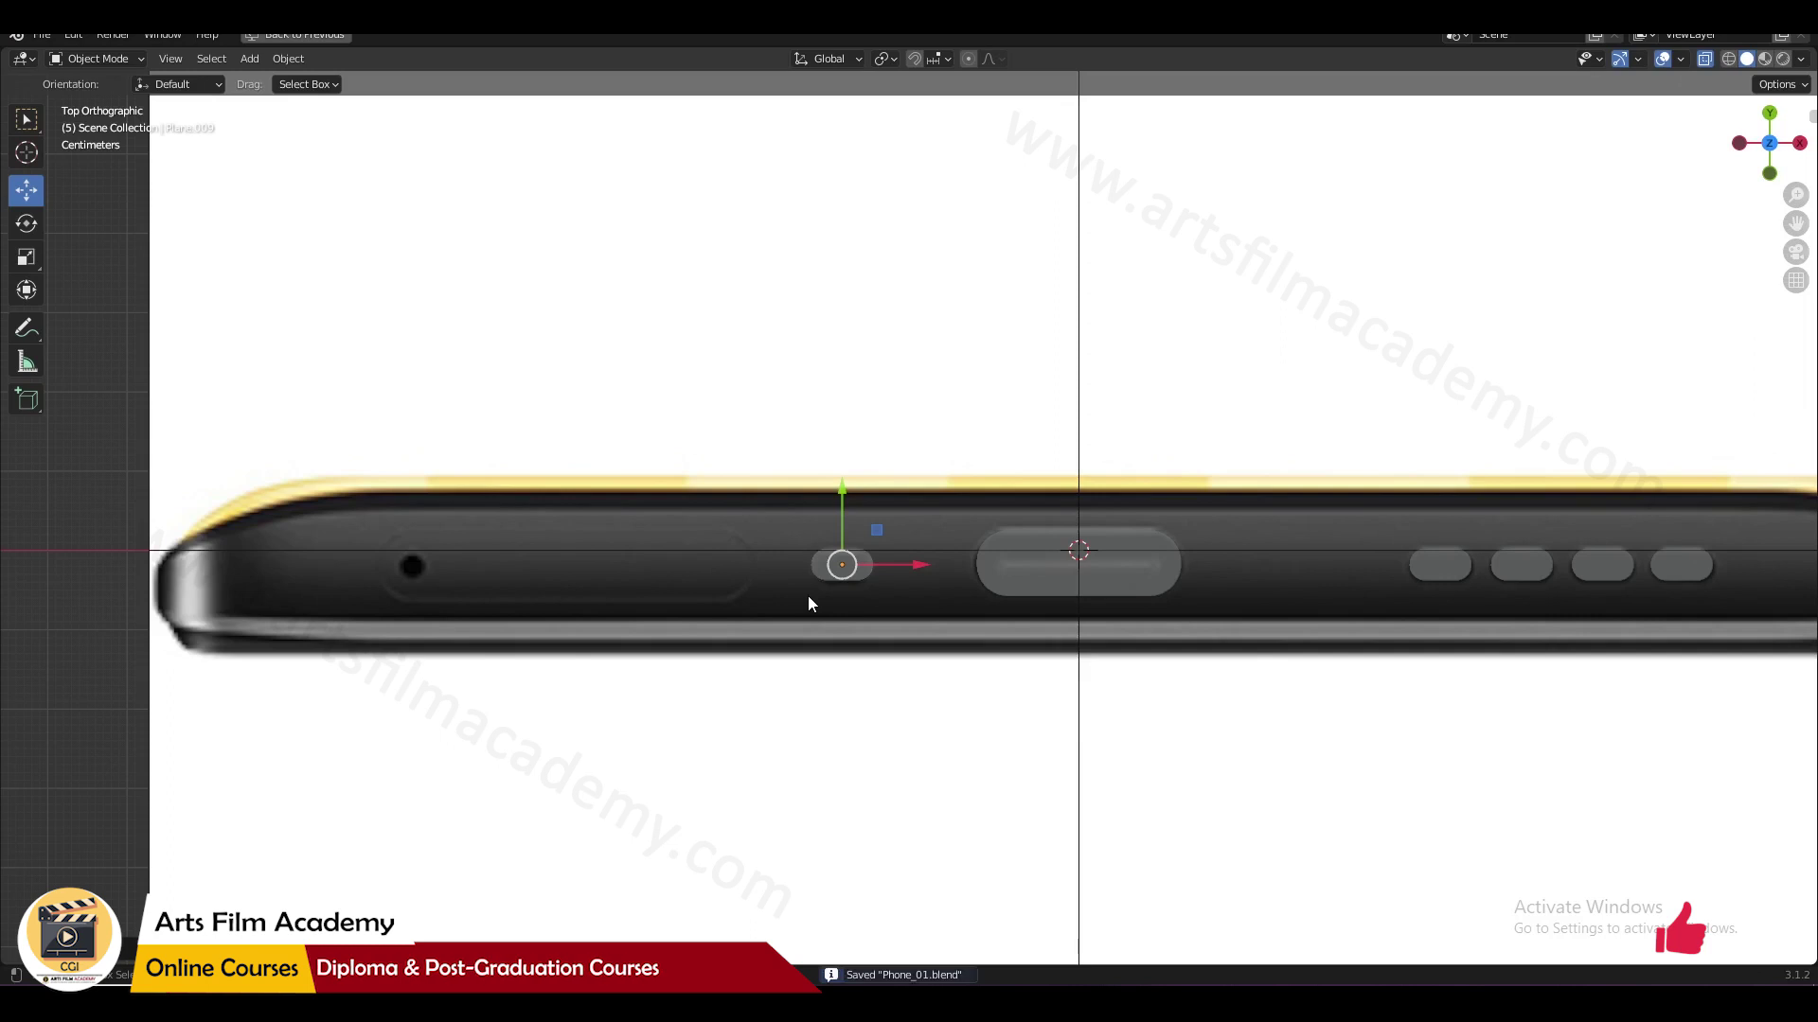
pyautogui.click(643, 592)
pyautogui.hotkey('ctrl', 'z')
pyautogui.press('Tab')
pyautogui.press('g')
pyautogui.scroll(4, 798, 586)
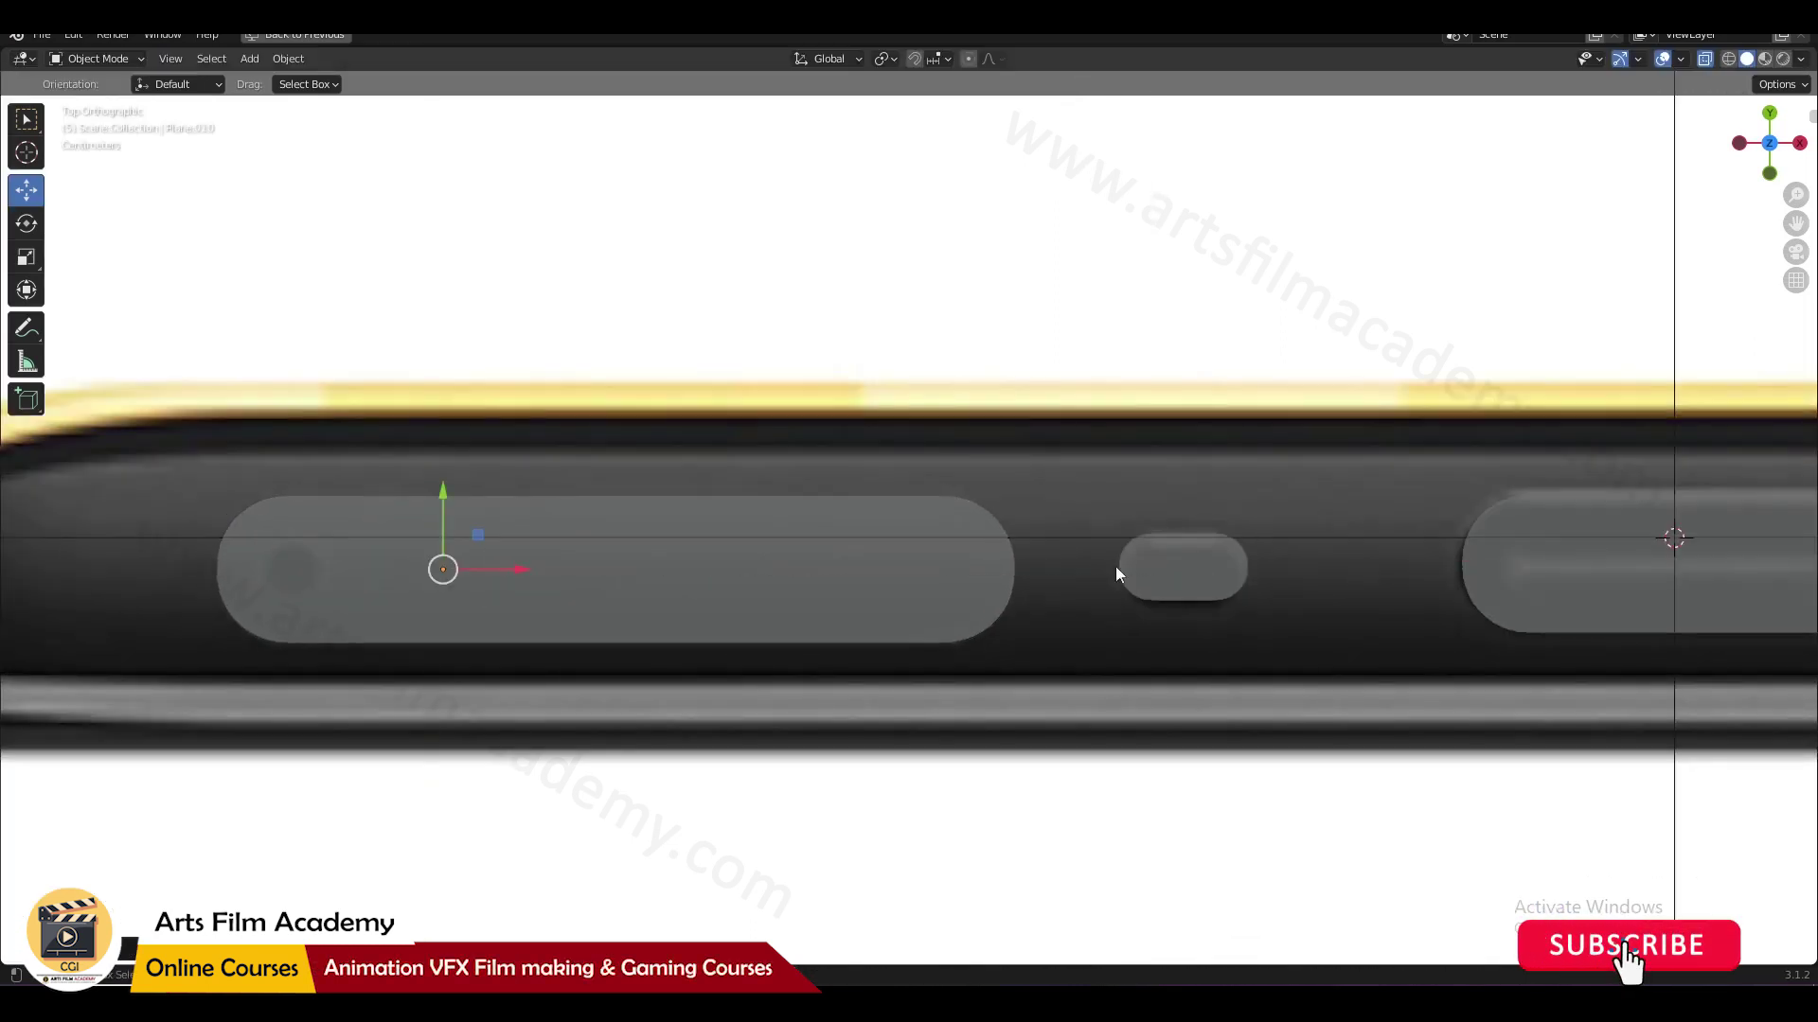
pyautogui.press('Tab')
pyautogui.scroll(-6, 1089, 521)
pyautogui.hotkey('ctrl', 's')
pyautogui.moveTo(1067, 470); pyautogui.dragTo(1363, 516, button='middle')
pyautogui.scroll(3, 1361, 515)
pyautogui.press('KP_7')
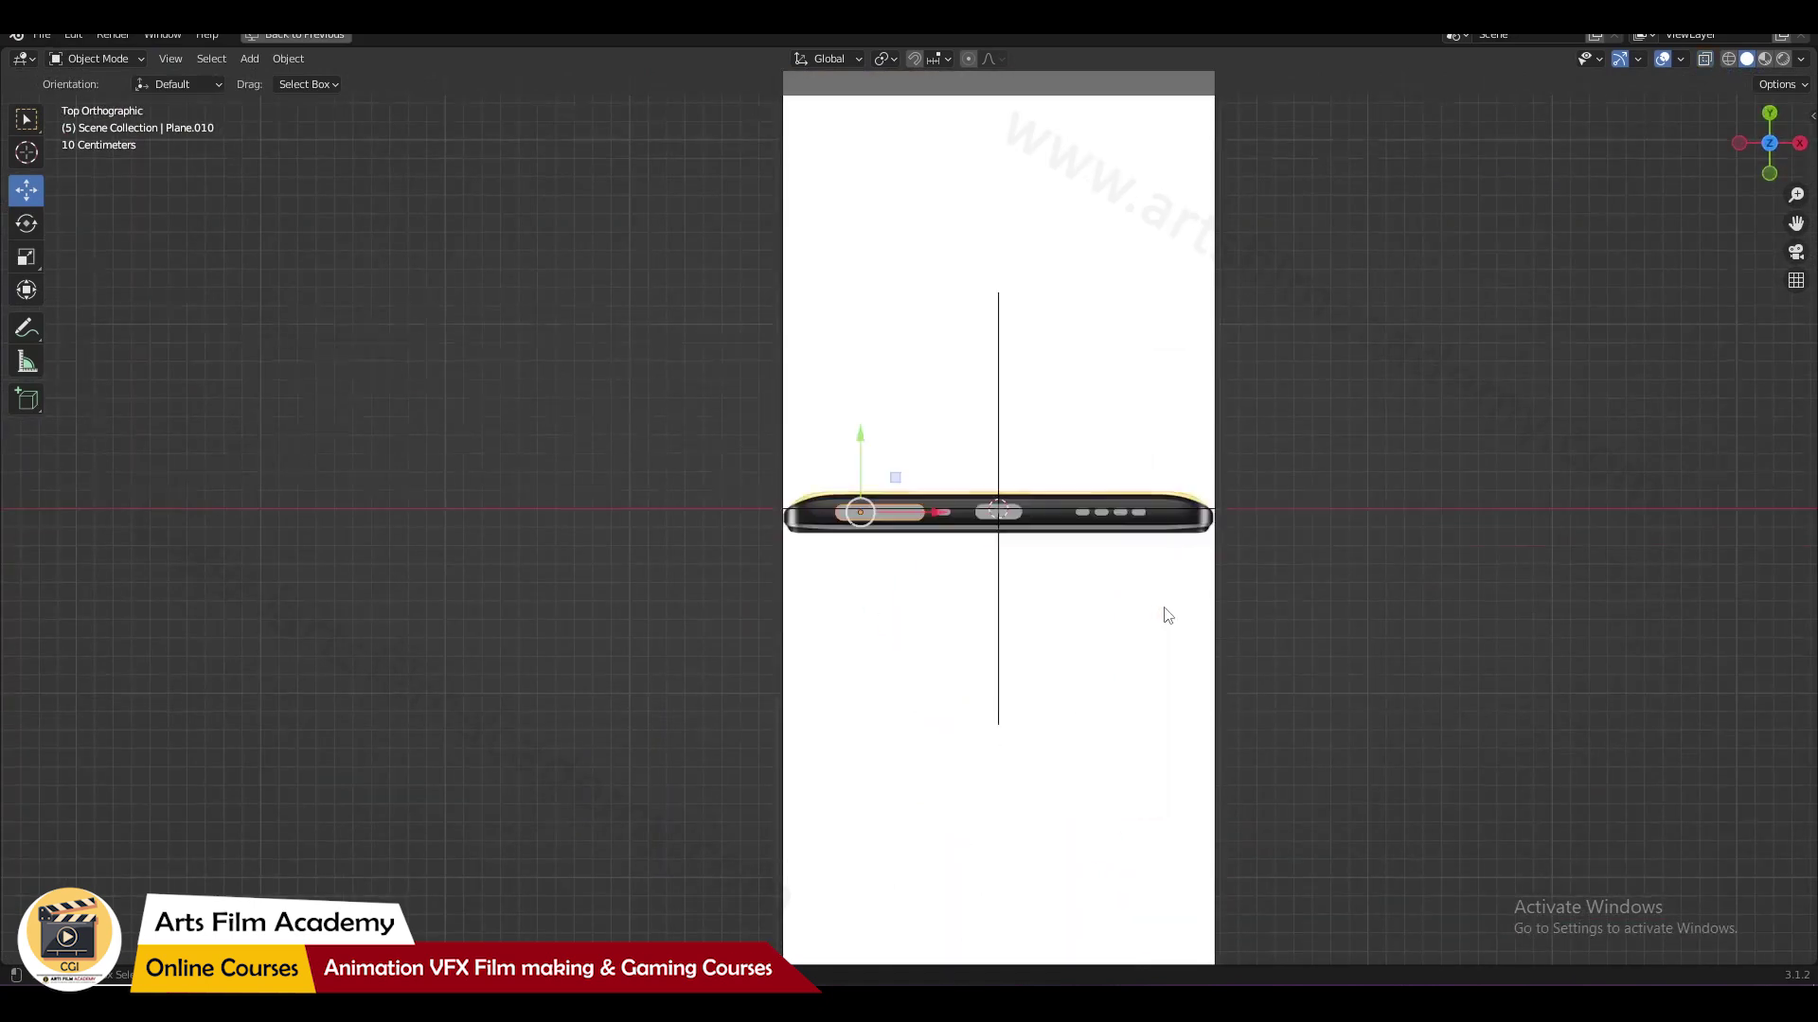
pyautogui.scroll(4, 1361, 516)
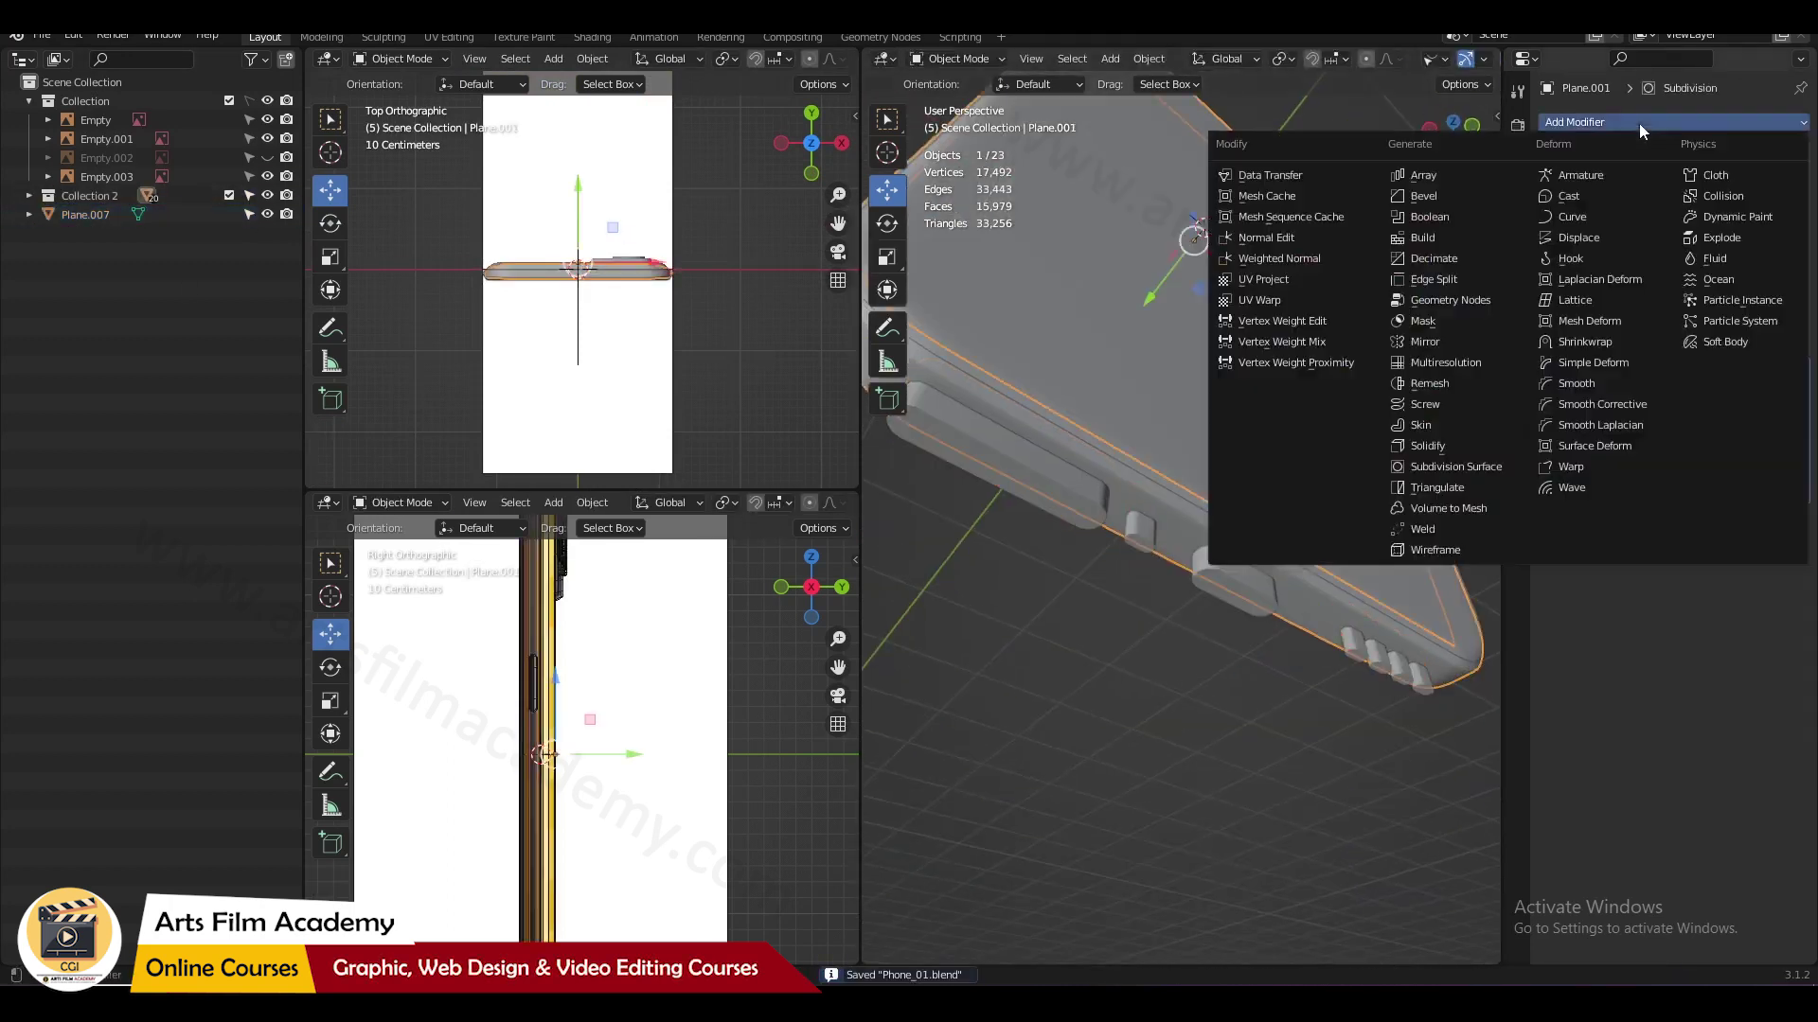
# Step: Add a Boolean modifier and rename the joined cutter to 'Bottom Booleam'
pyautogui.click(1439, 222)
pyautogui.doubleClick(86, 214)
pyautogui.write('Bottom Booleam')
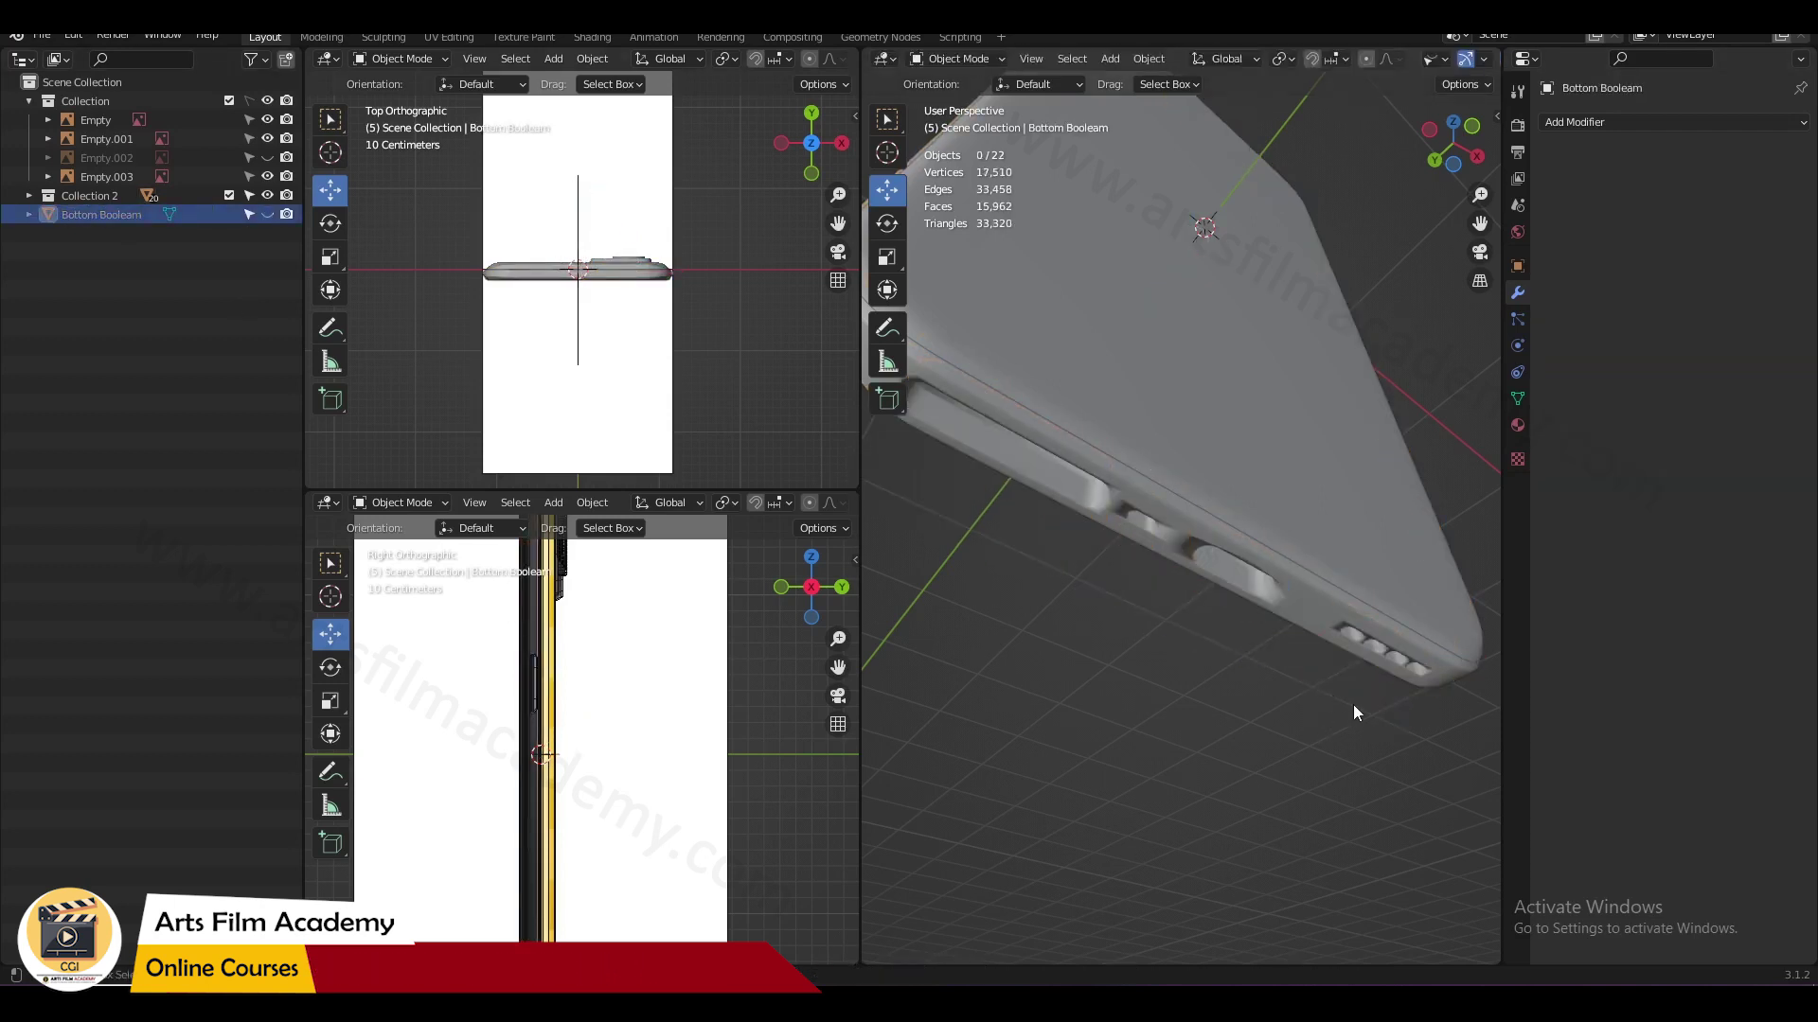
# Step: Select the phone body, save, and inspect its mesh in Edit Mode and Mesh Data properties
pyautogui.moveTo(1353, 704); pyautogui.dragTo(1202, 645, button='middle')
pyautogui.scroll(4, 1211, 568)
pyautogui.click(1220, 492)
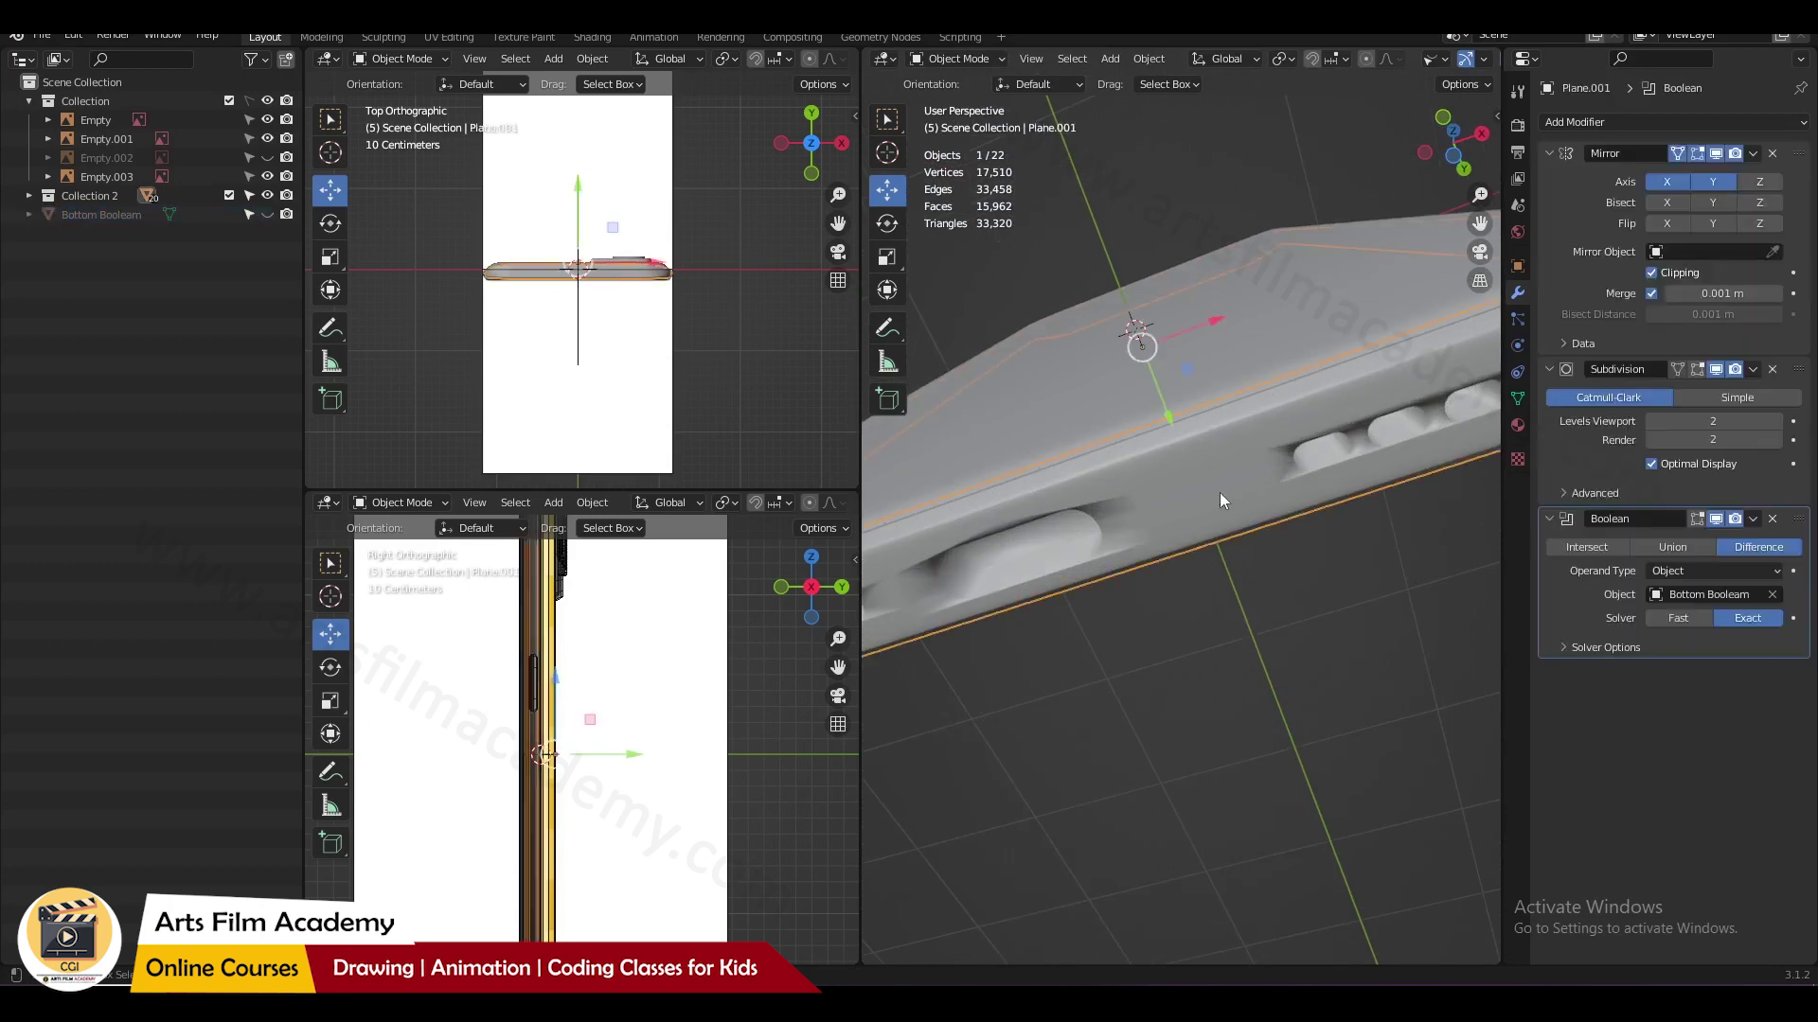
pyautogui.hotkey('ctrl', 's')
pyautogui.press('Tab')
pyautogui.press('Tab')
pyautogui.scroll(-4, 1185, 496)
pyautogui.rightClick(1193, 498)
pyautogui.click(1517, 398)
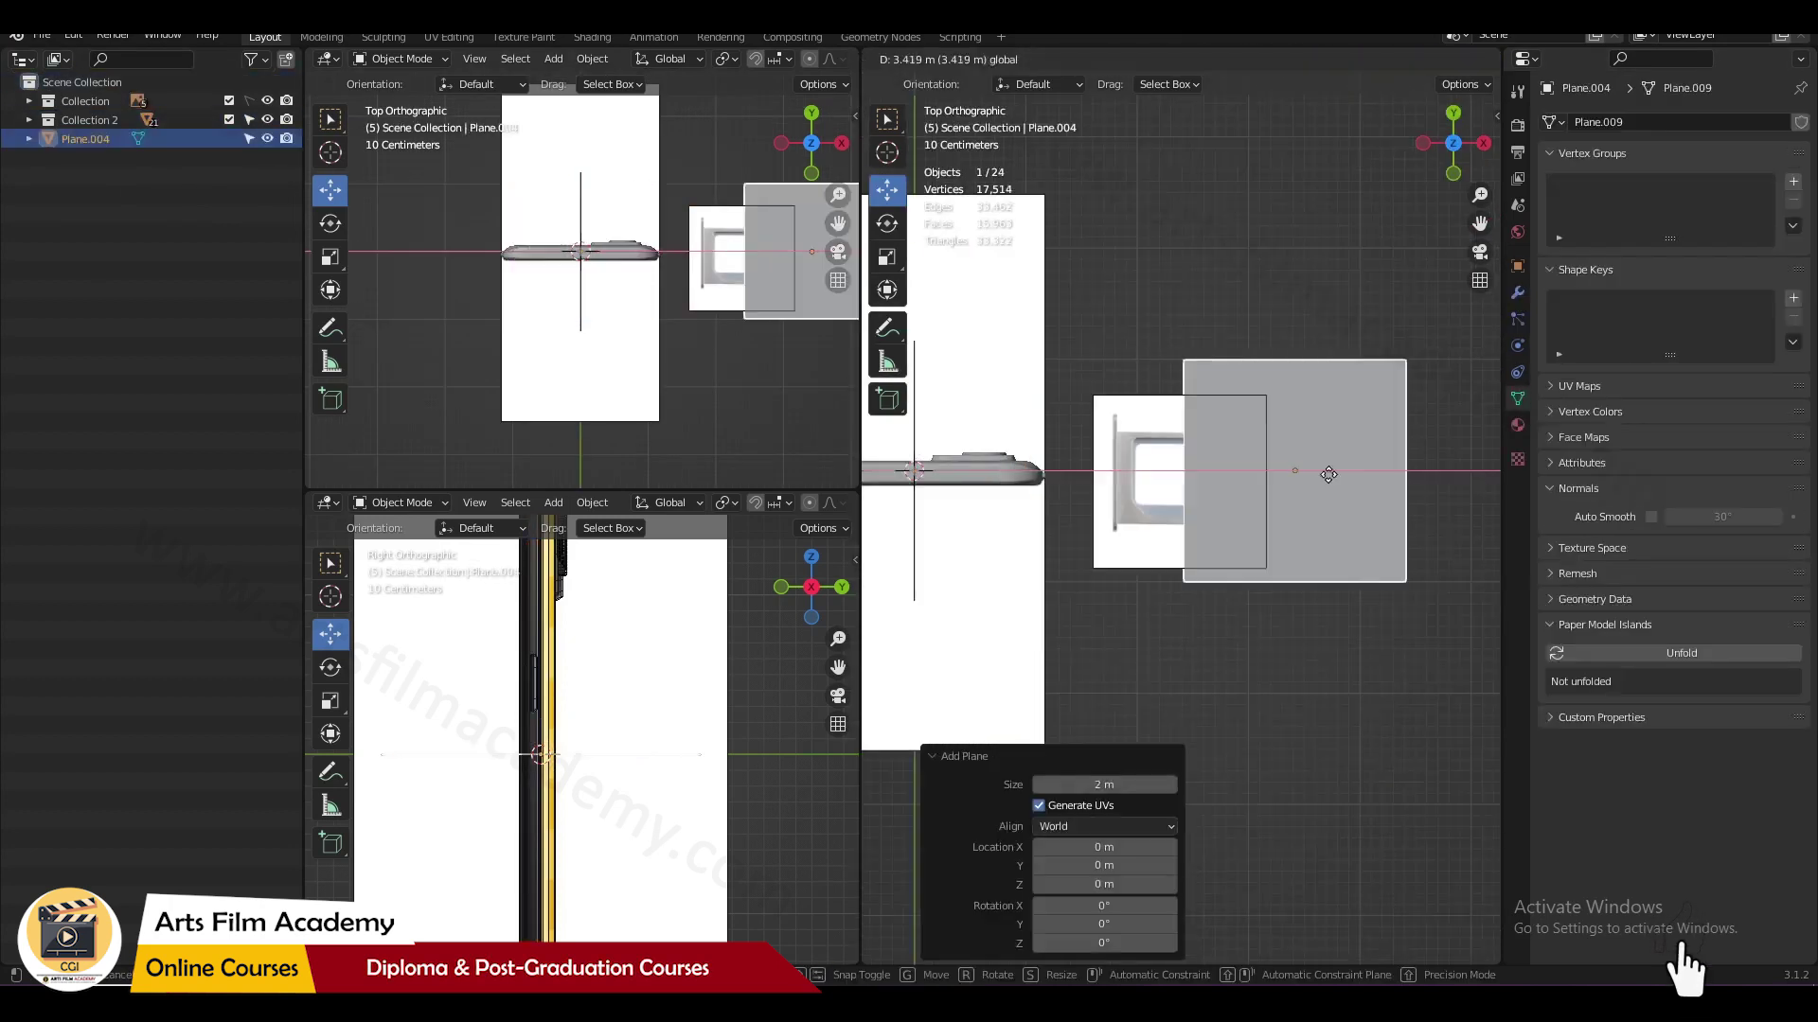
# Step: Position the SIM tray plane, add two edge loops, and shift vertices along Y
pyautogui.press('g')
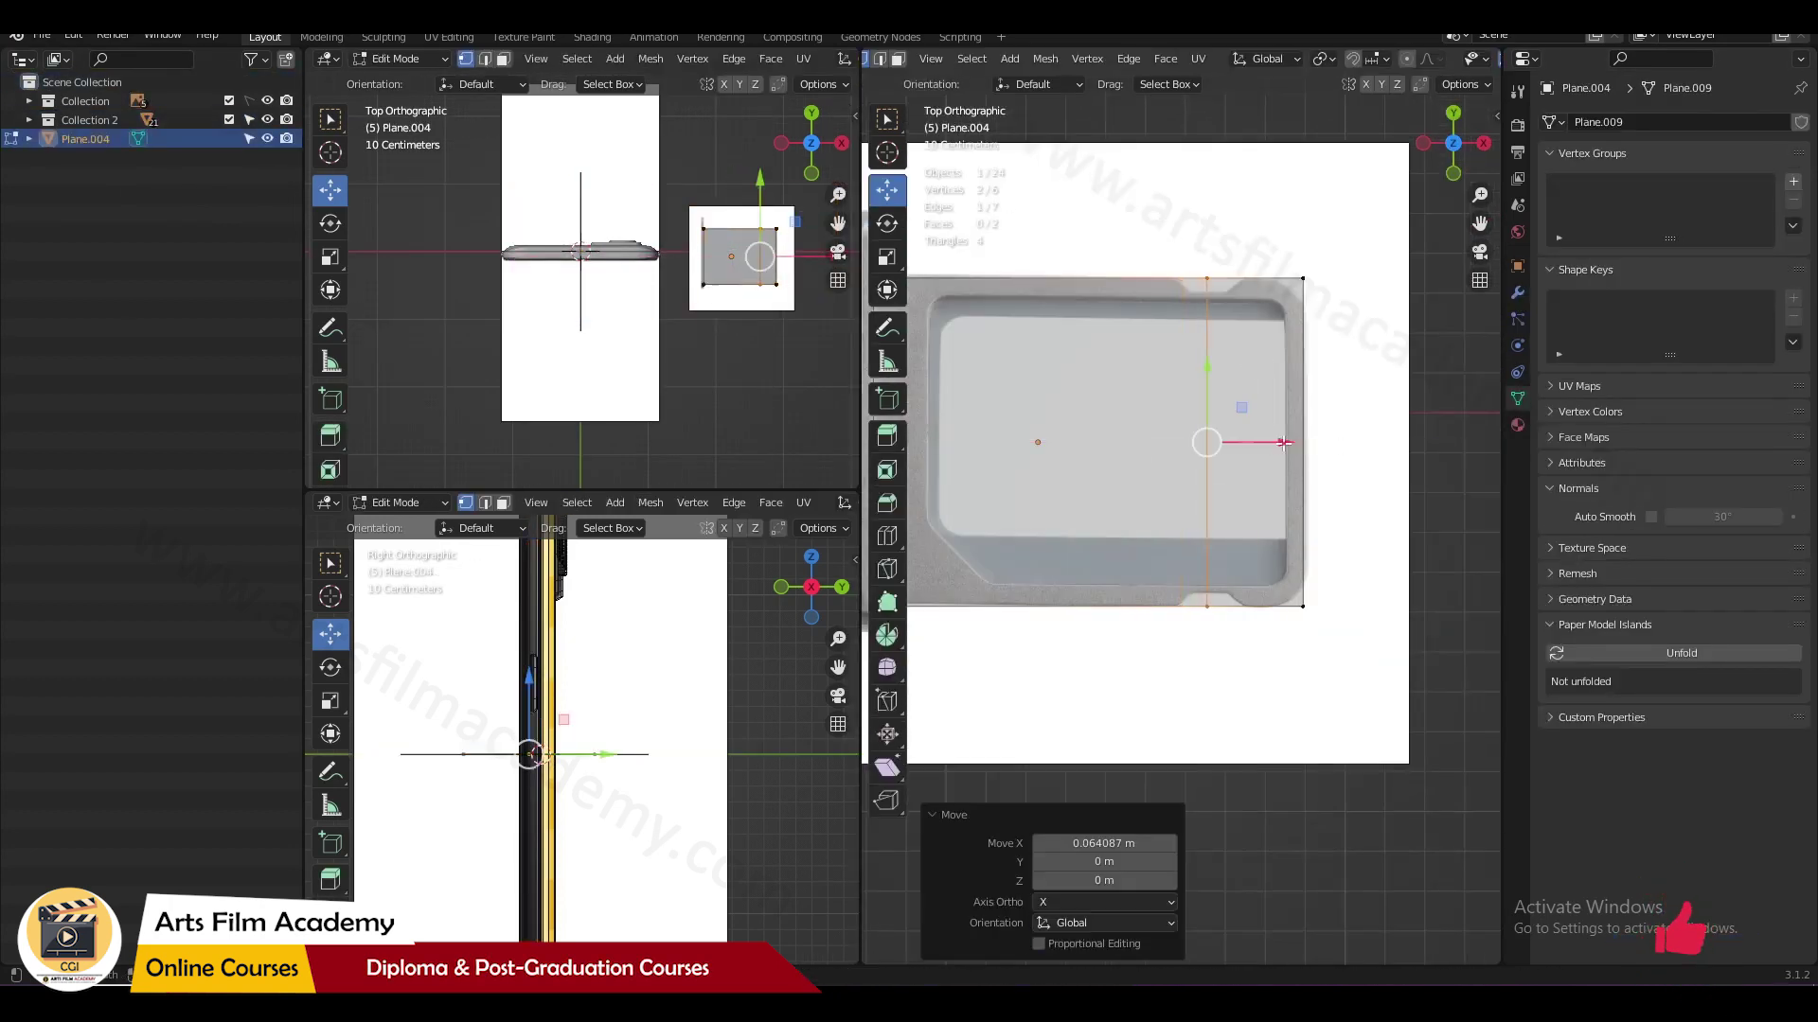
pyautogui.click(1231, 426)
pyautogui.hotkey('ctrl', 'r')
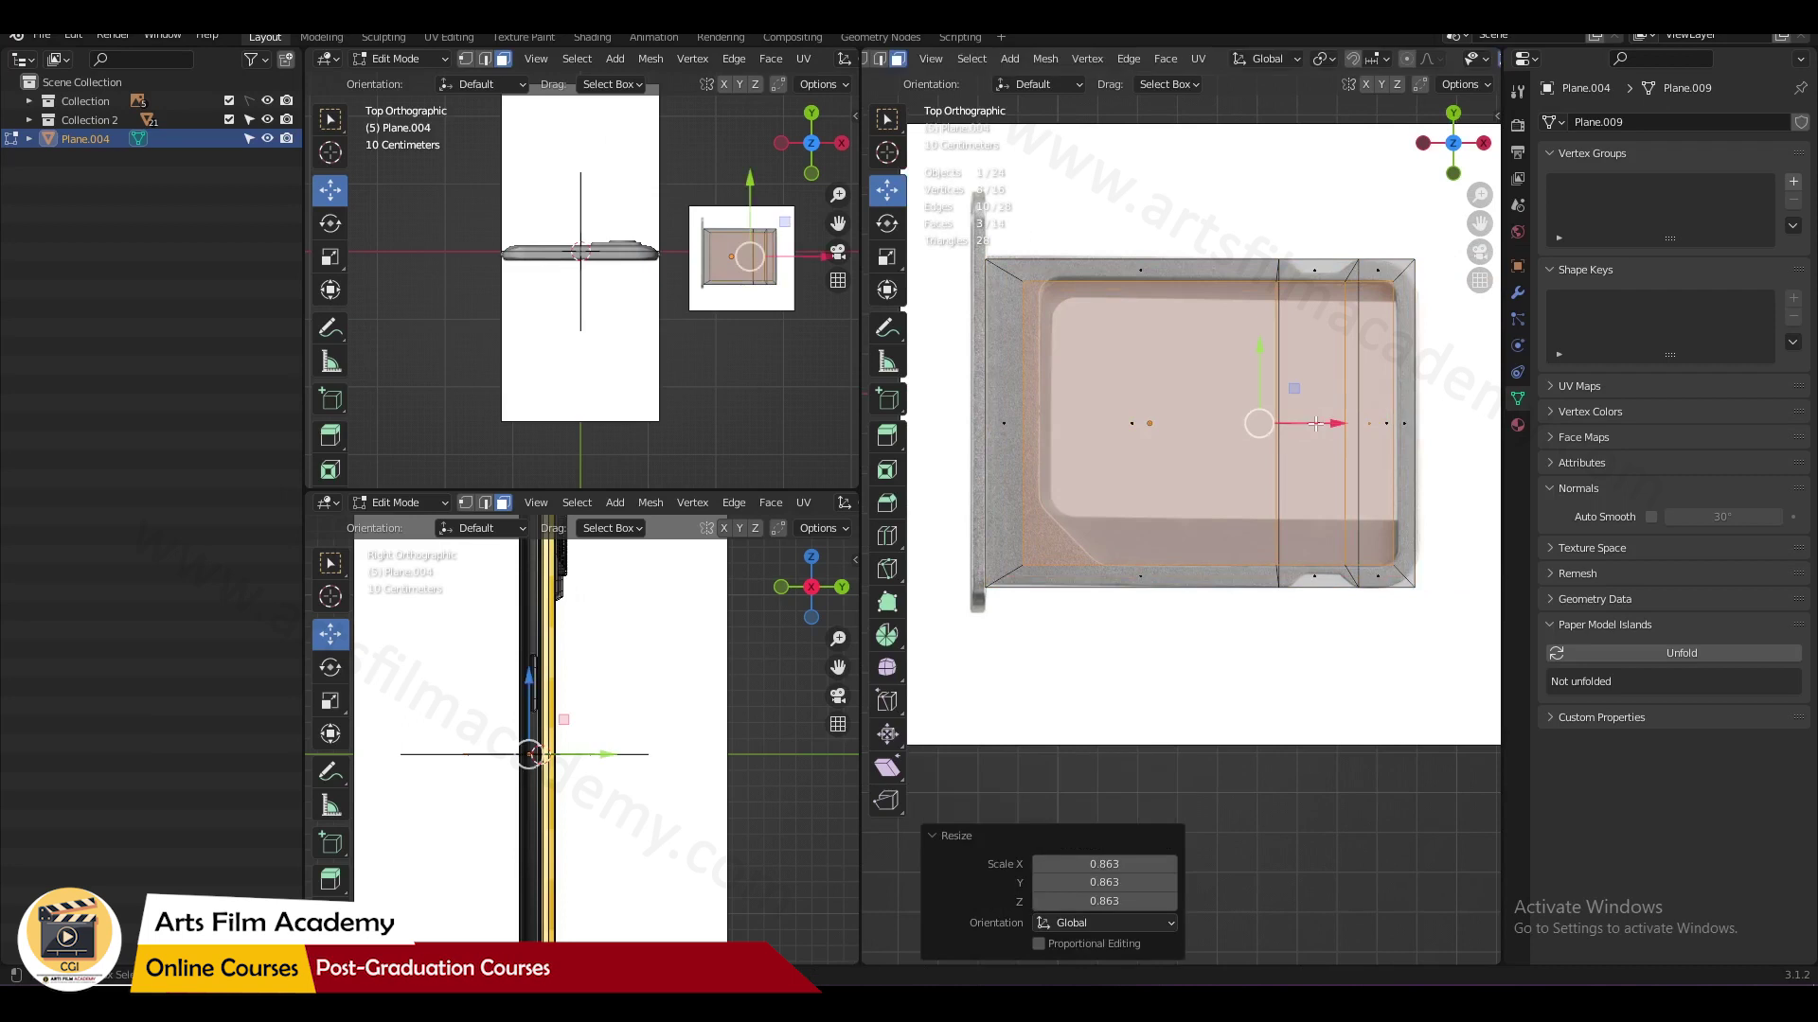
pyautogui.moveTo(1106, 418); pyautogui.dragTo(1252, 480)
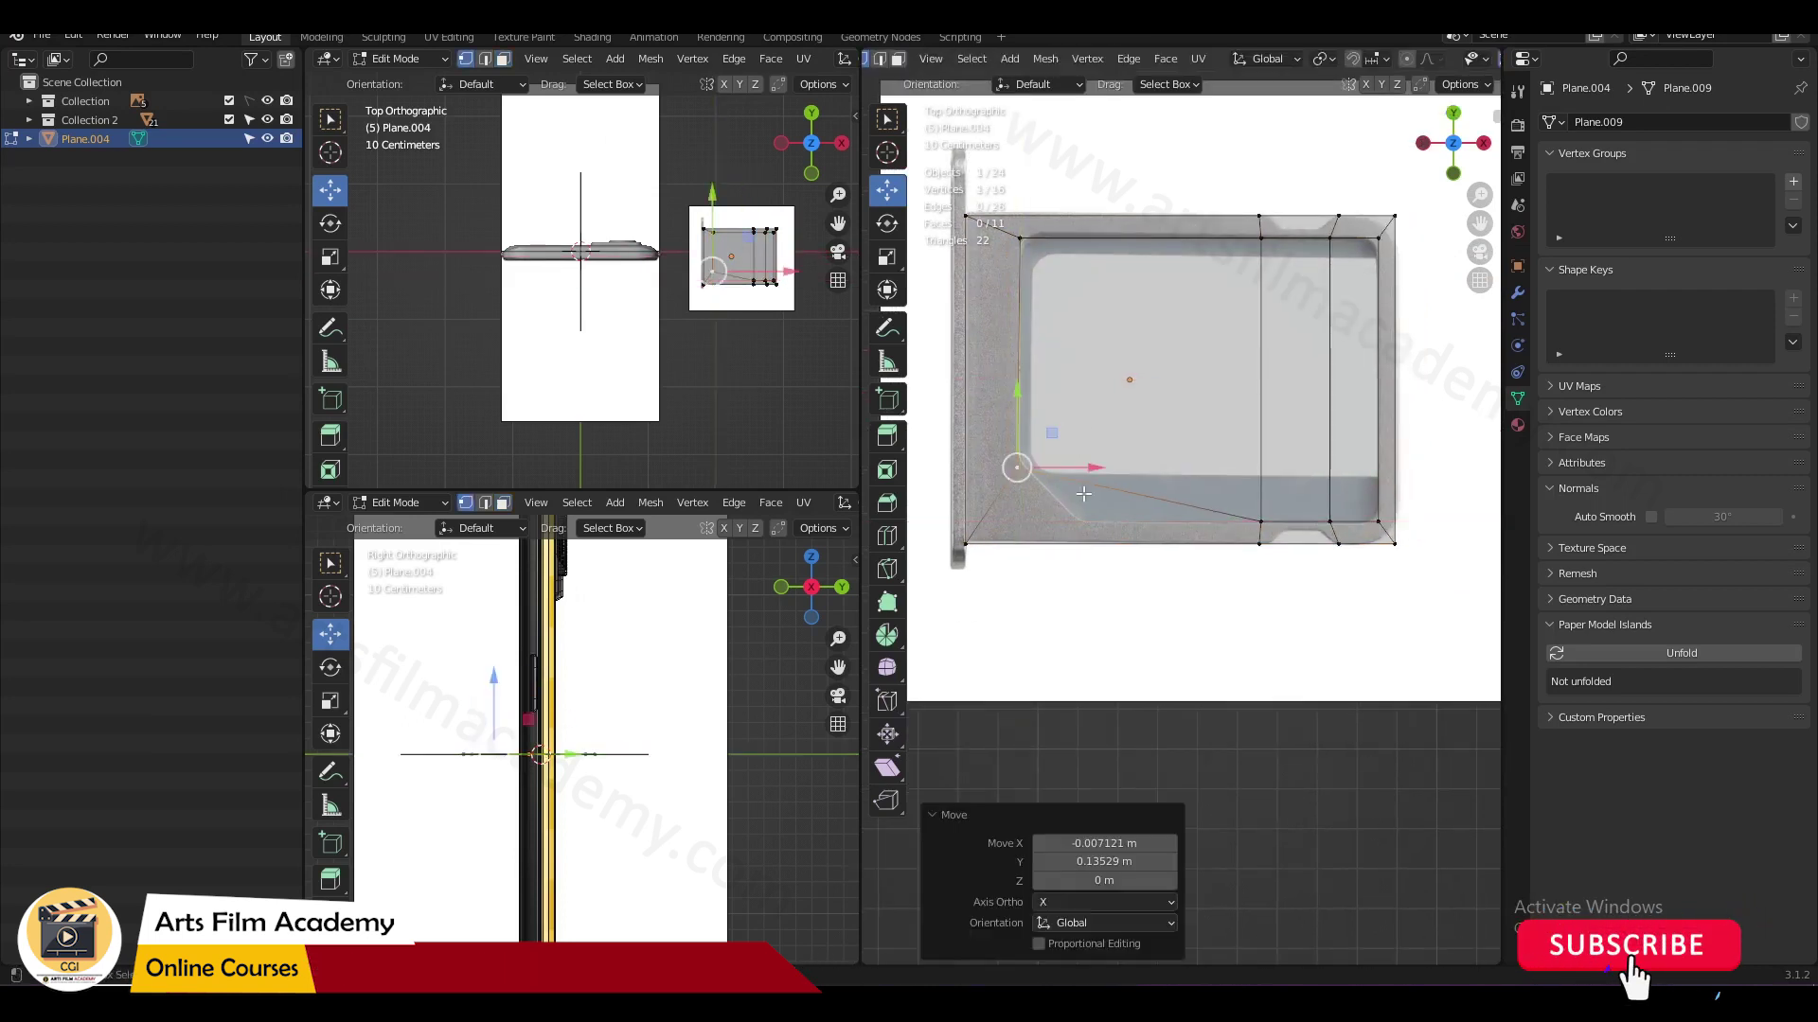
pyautogui.press('g')
pyautogui.press('y')
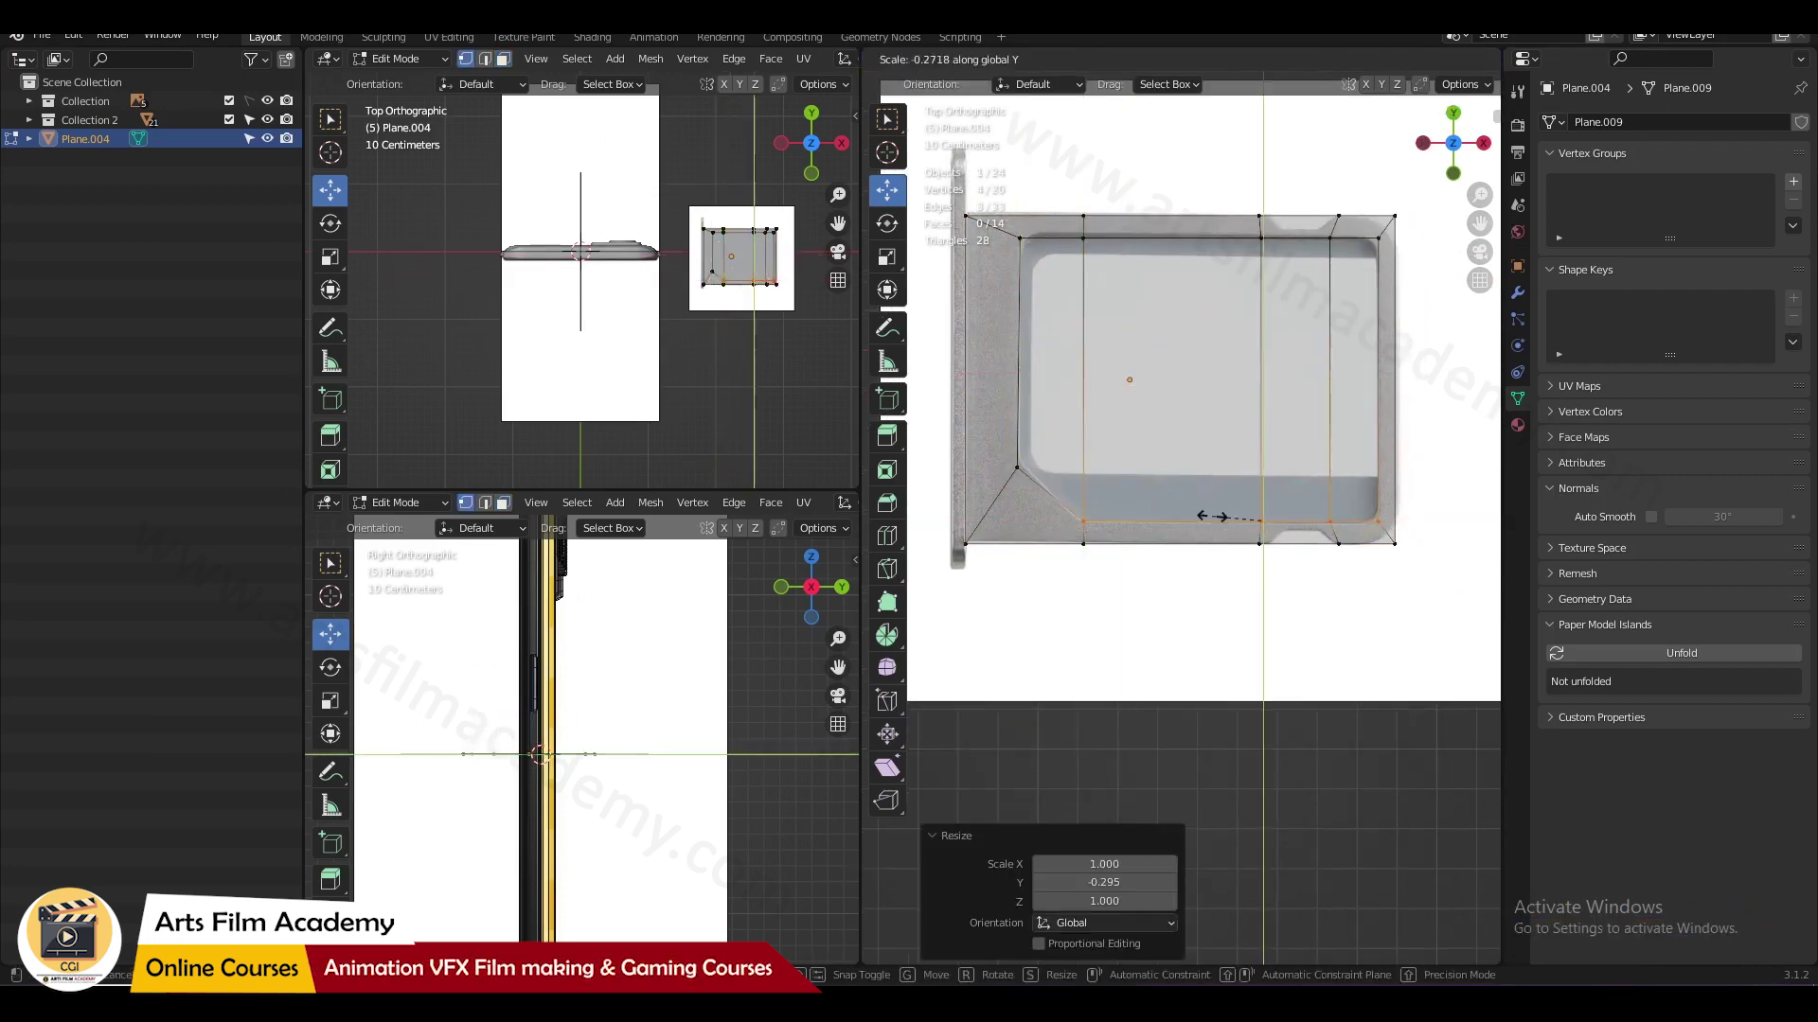
pyautogui.scroll(3, 1218, 689)
# Step: Scale the tray vertices along X and bevel the corners into rounded edges
pyautogui.hotkey('ctrl', 'b')
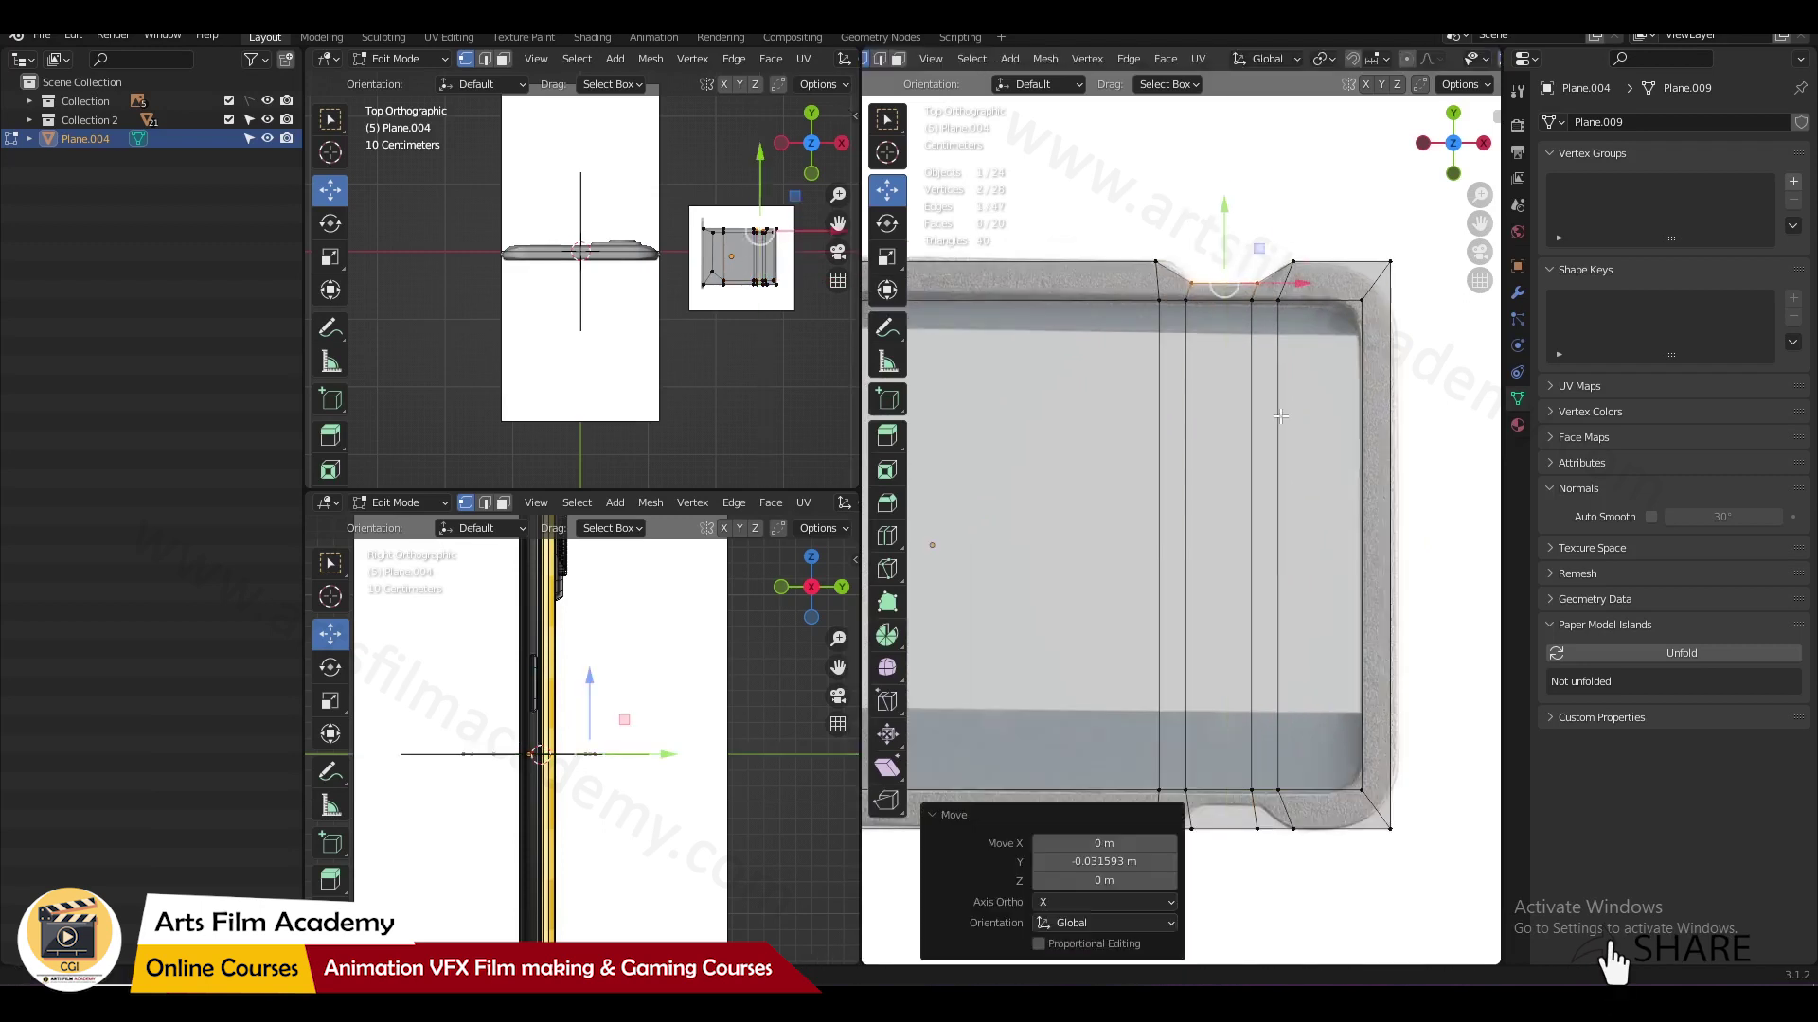
pyautogui.press('s')
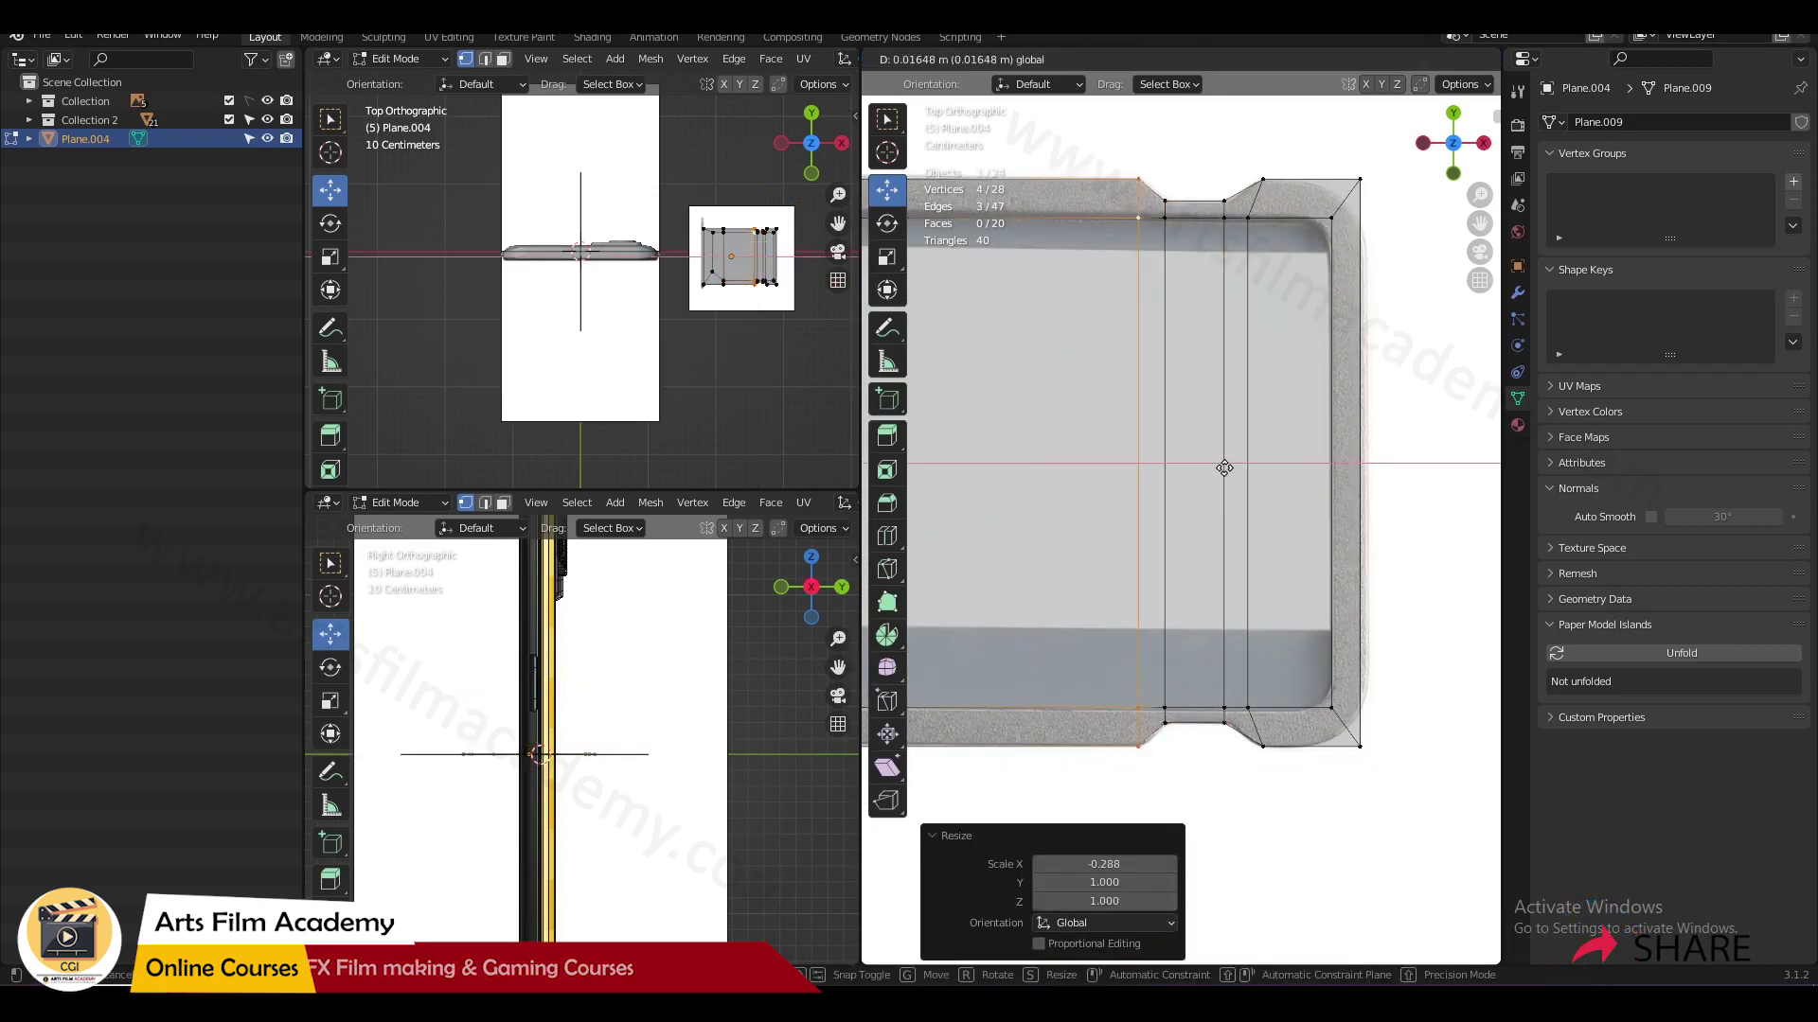
pyautogui.press('s')
pyautogui.press('x')
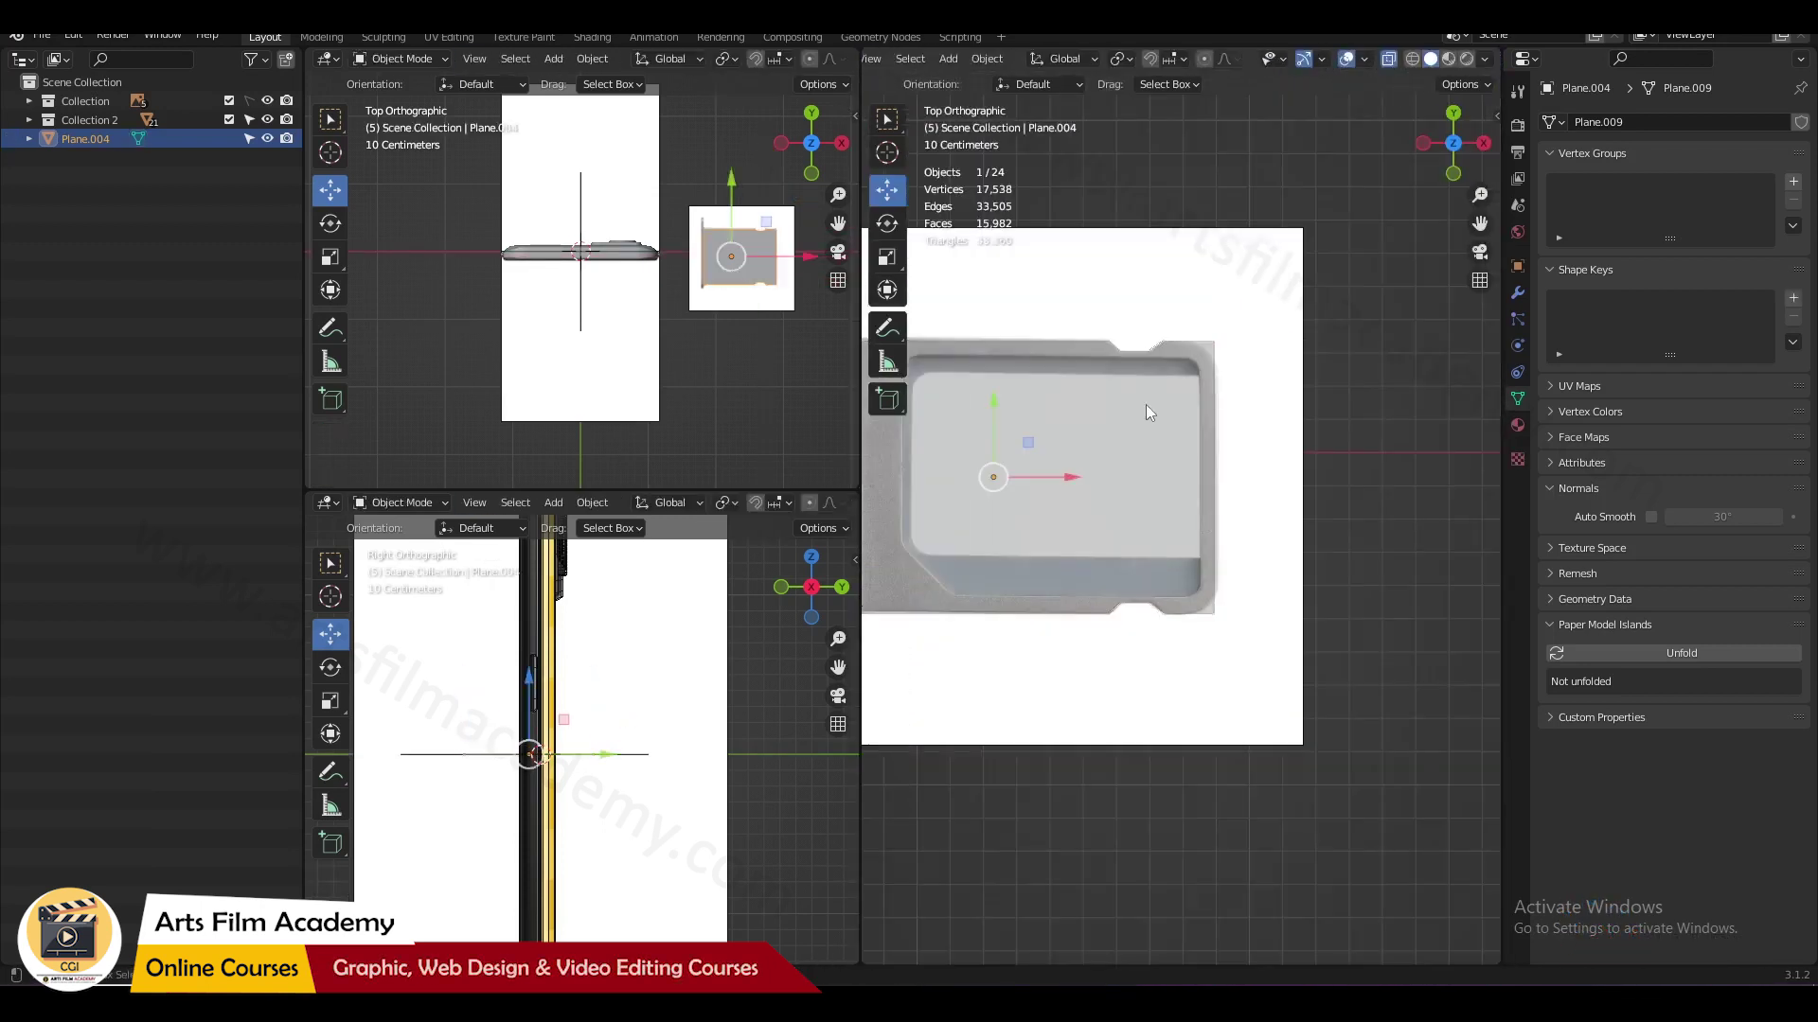
pyautogui.scroll(2, 1275, 477)
pyautogui.hotkey('ctrl', 'b')
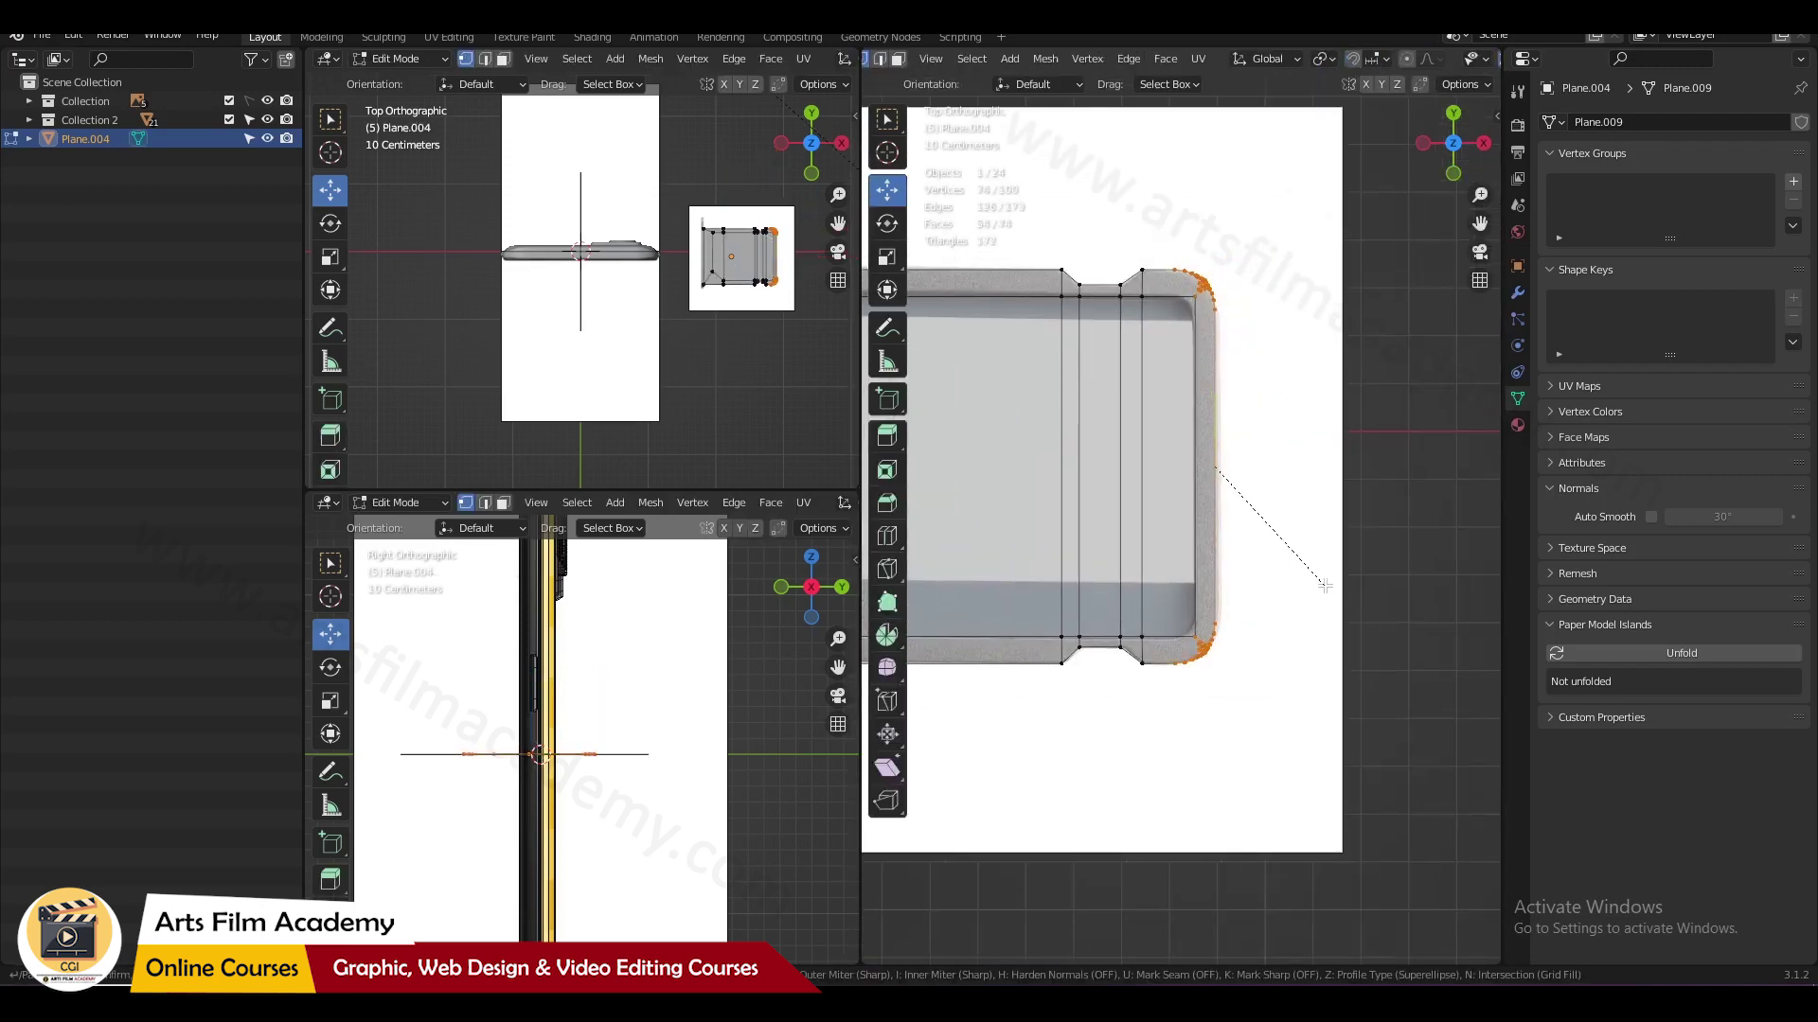
pyautogui.scroll(5, 1325, 586)
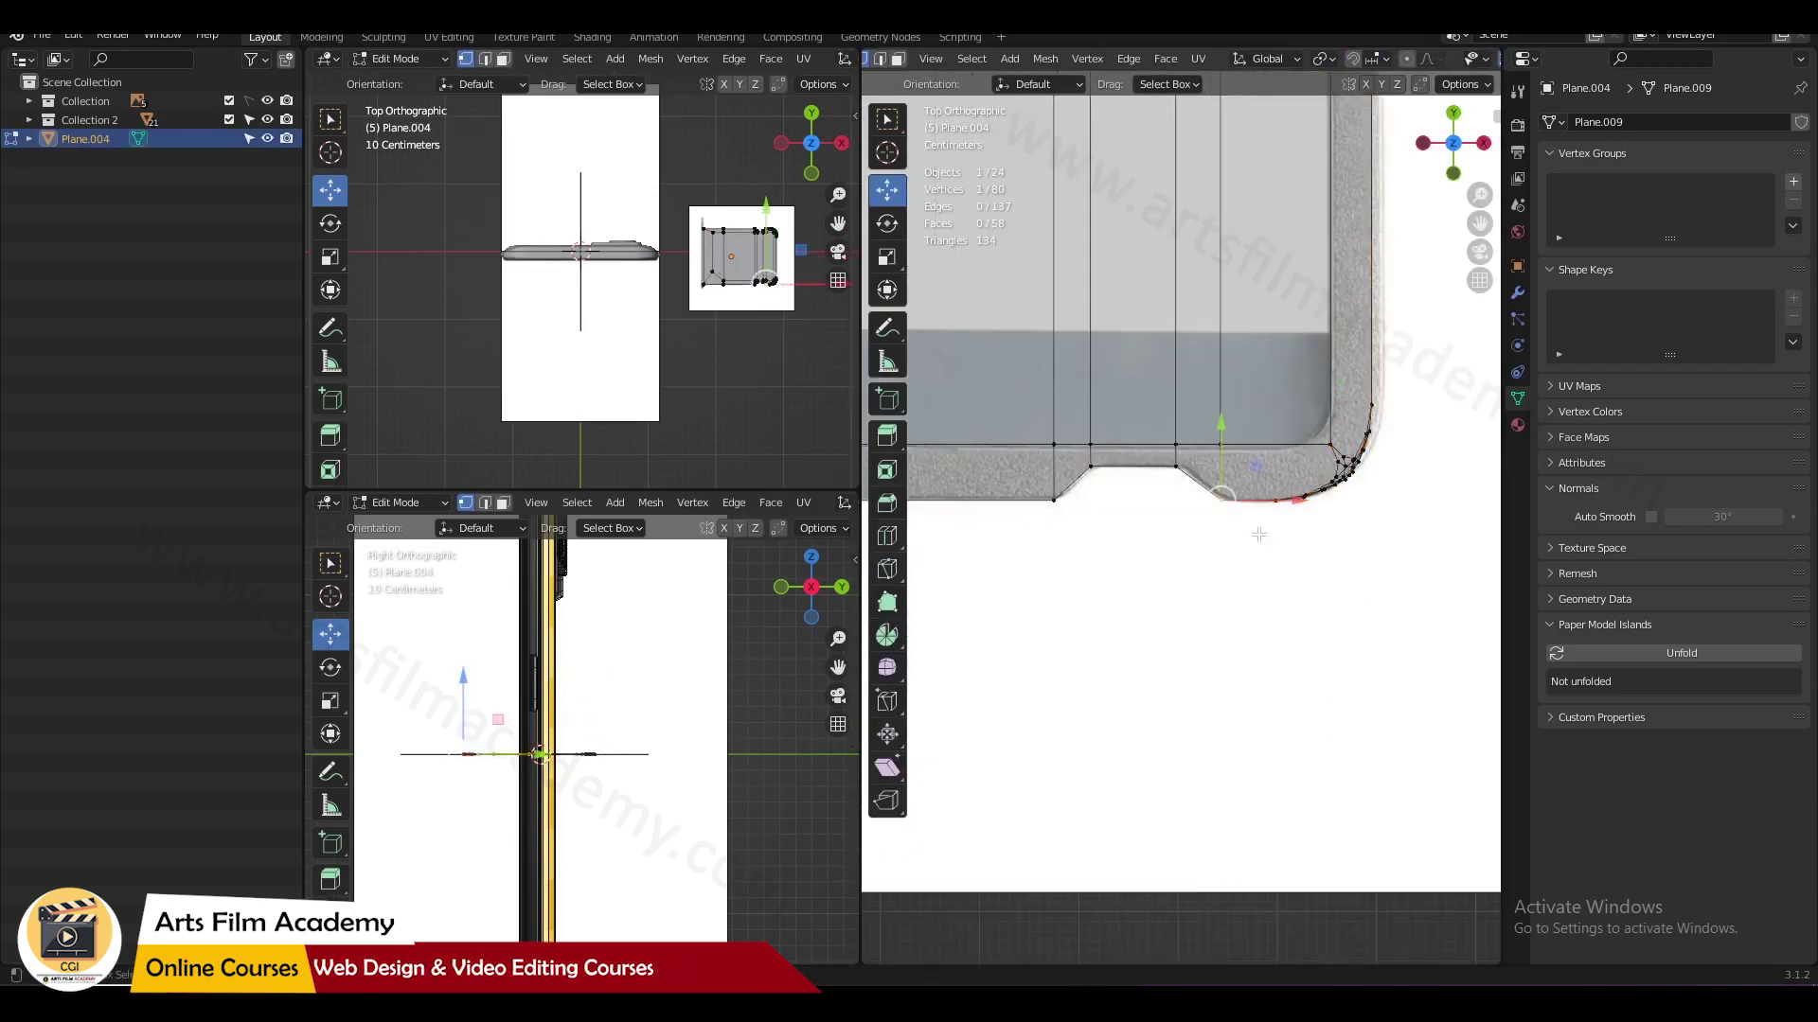
pyautogui.scroll(-5, 1258, 535)
pyautogui.keyDown('shift'); pyautogui.moveTo(1184, 473); pyautogui.dragTo(1110, 386, button='middle'); pyautogui.keyUp('shift')
pyautogui.press('Tab')
pyautogui.click(1110, 386)
pyautogui.click(29, 101)
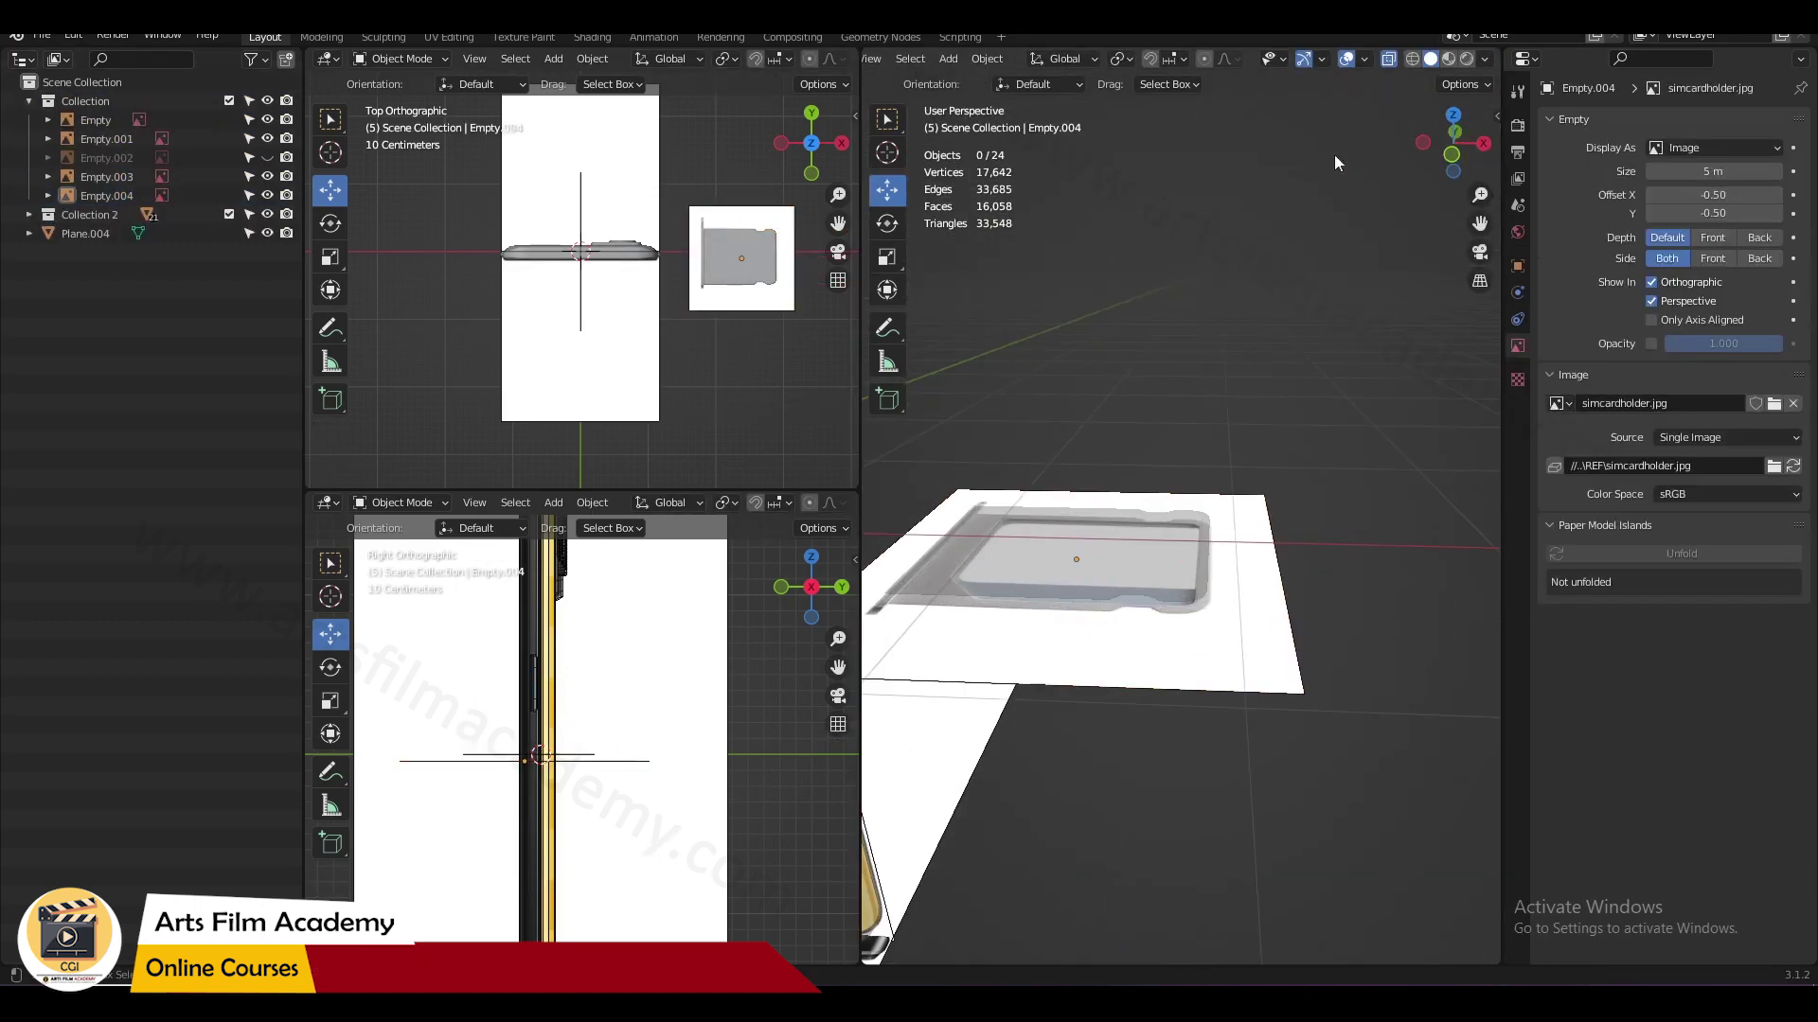